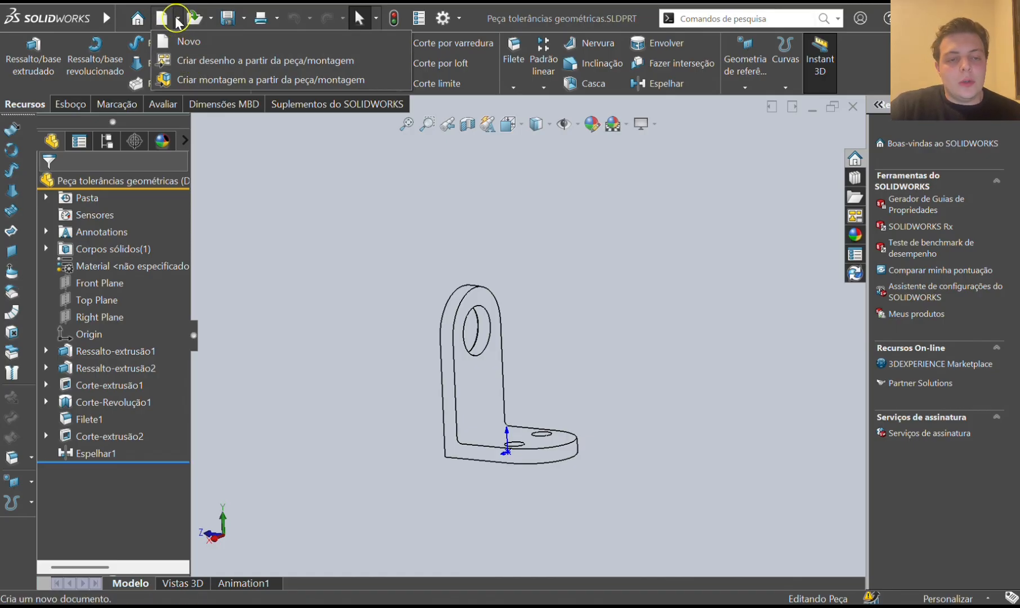
Create a drawing from the part with the BoschDrw1st template and a custom sheet of 279.40 by 215.90 mm.
click(185, 61)
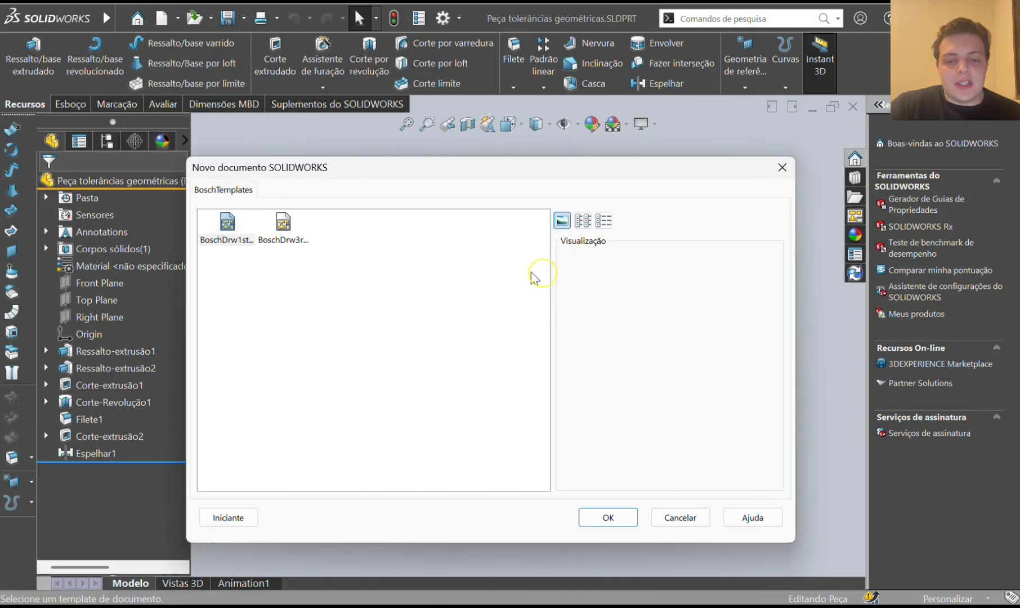
click(608, 516)
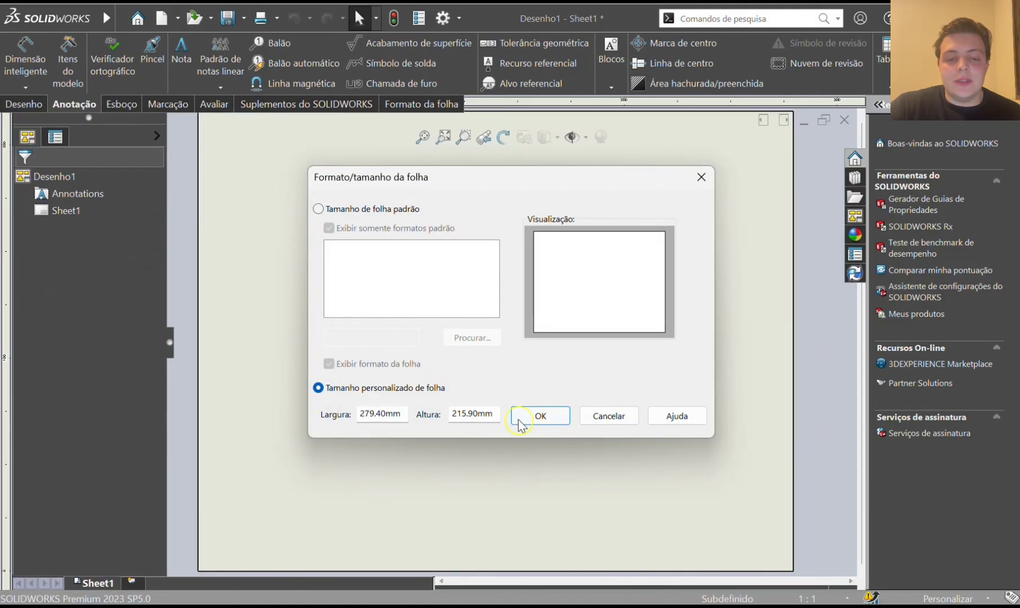
click(526, 421)
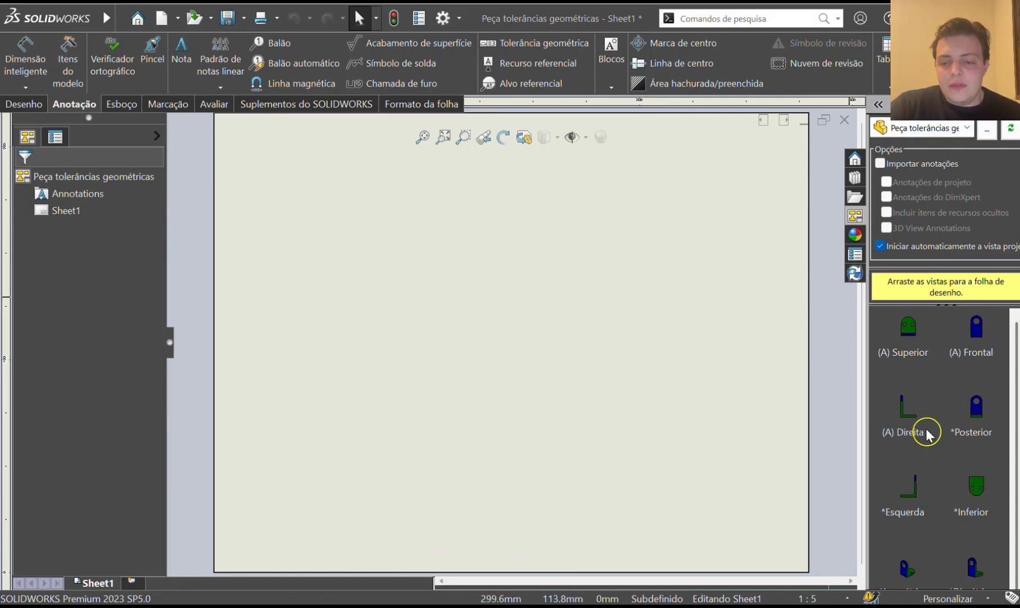
Place the *Posterior view near the sheet's upper-left corner and a projected top view directly below it.
scroll(930, 445, down, 1)
scroll(931, 443, up, 1)
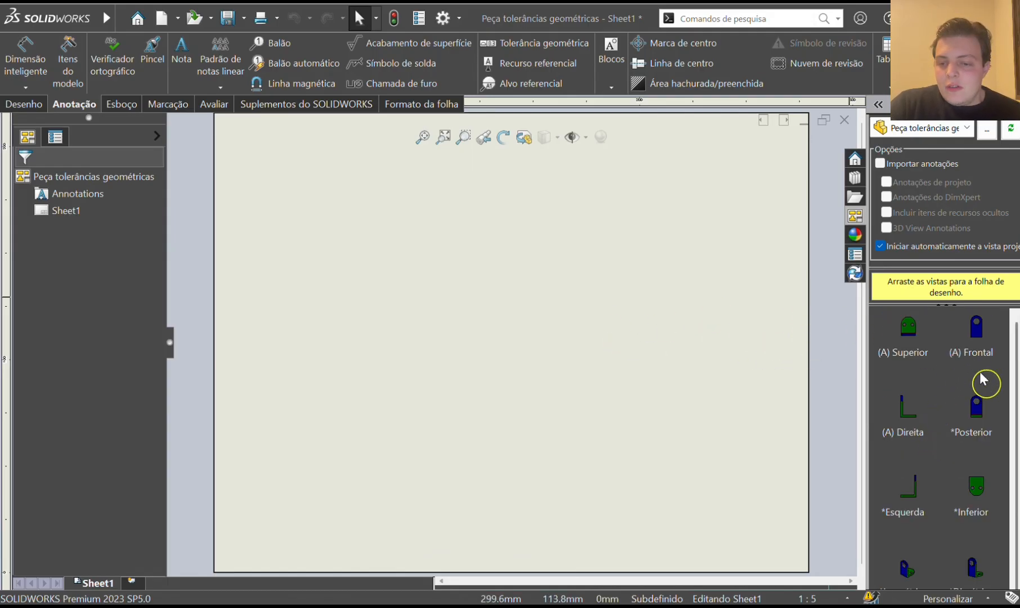
drag(980, 417, 342, 243)
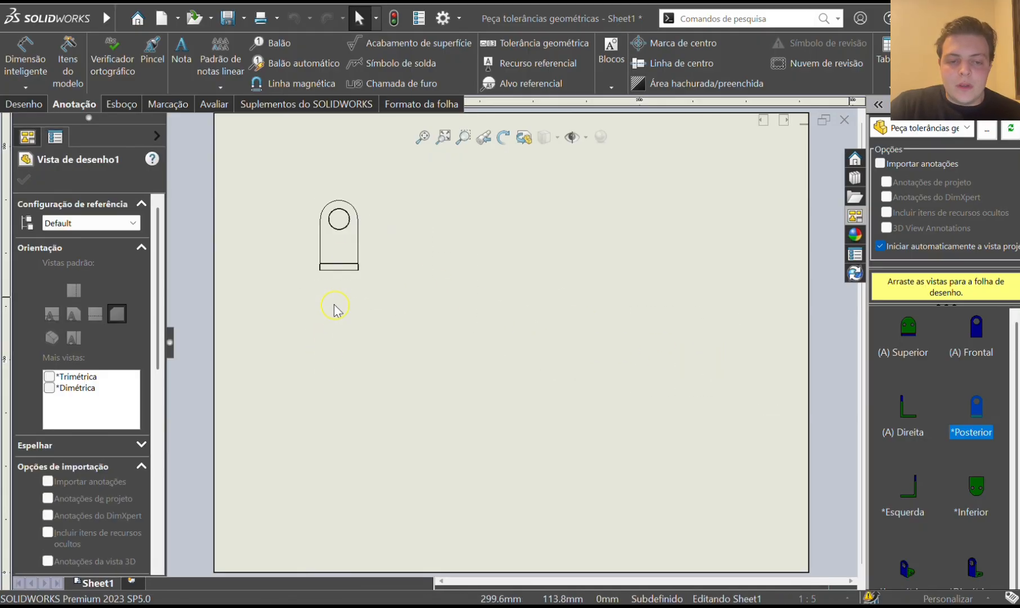
click(348, 362)
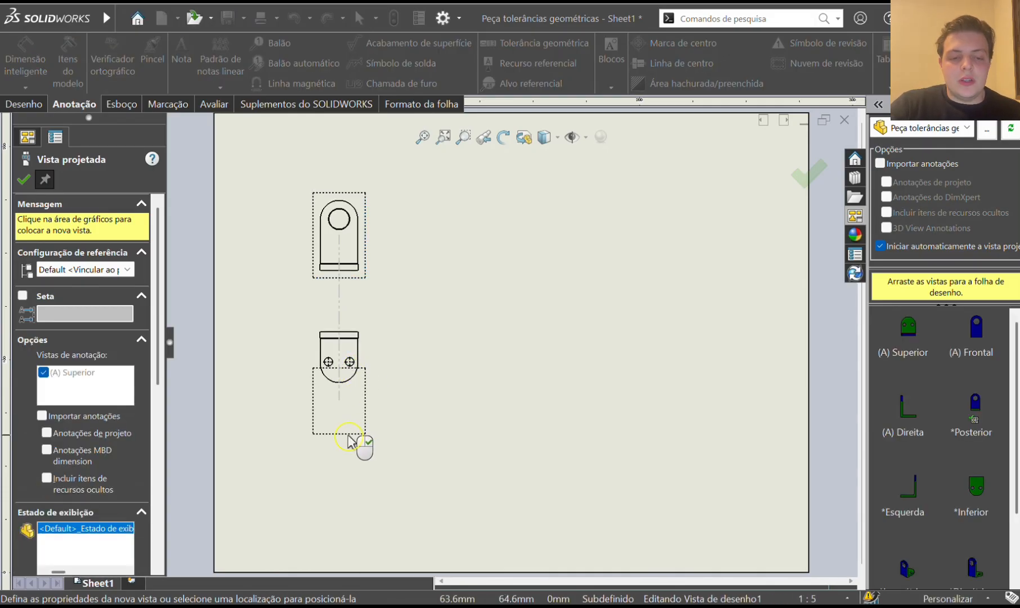
key(Escape)
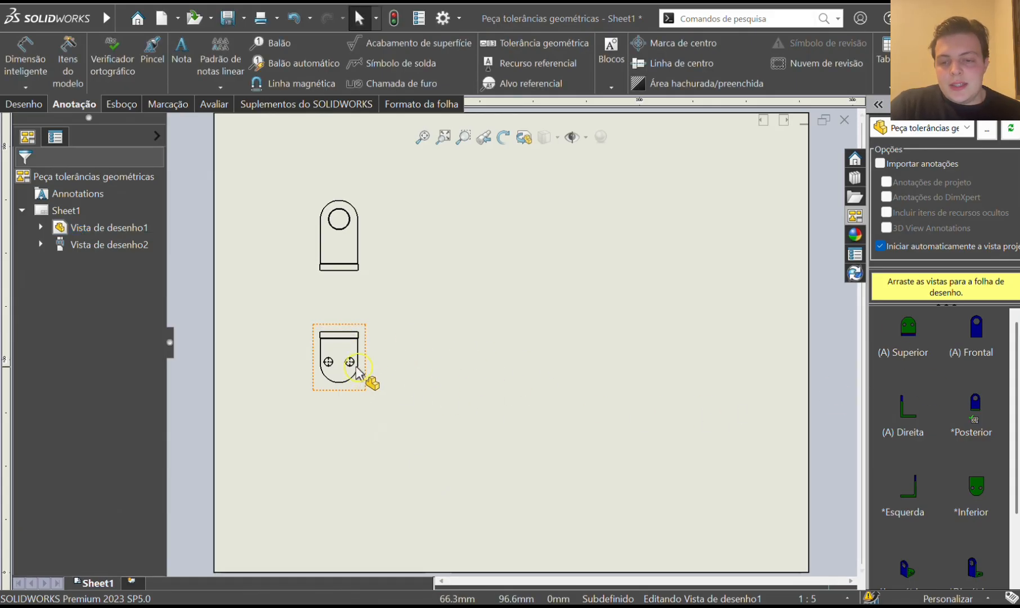
Set the scale of Sheet1 to 1:2 in its sheet properties.
drag(891, 363, 161, 262)
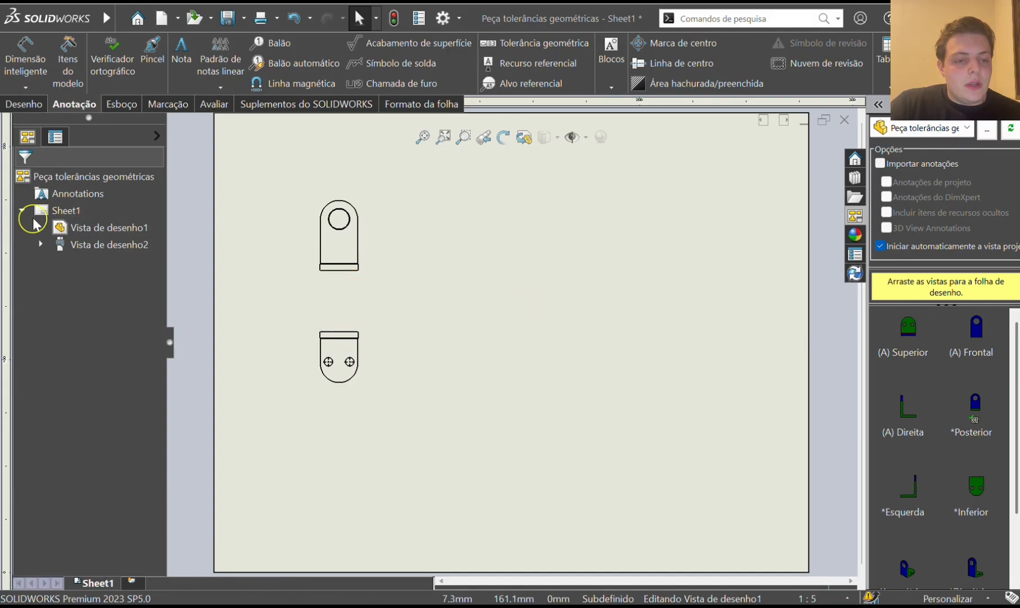
right_click(68, 210)
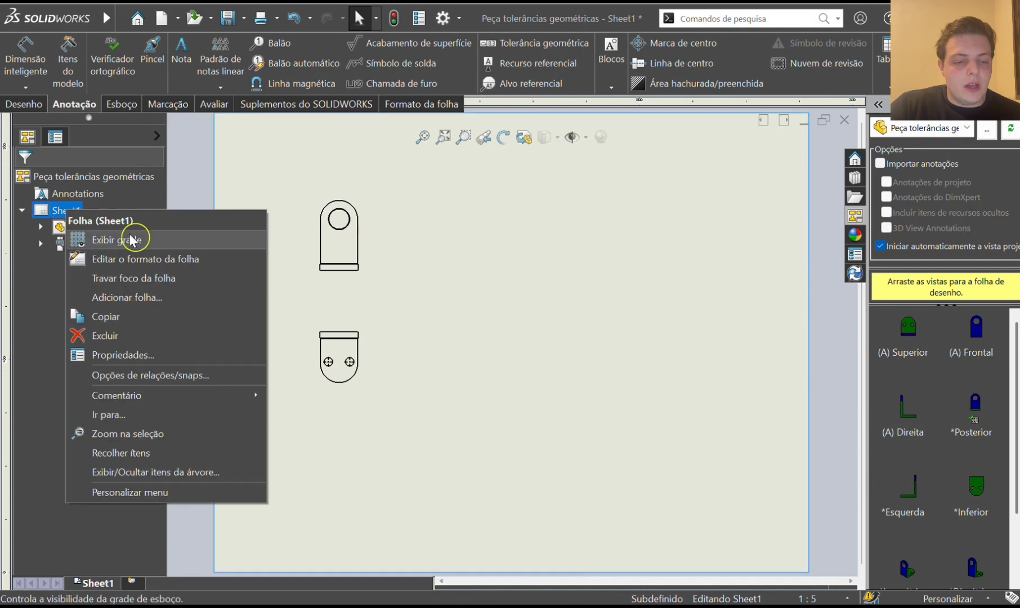
click(128, 355)
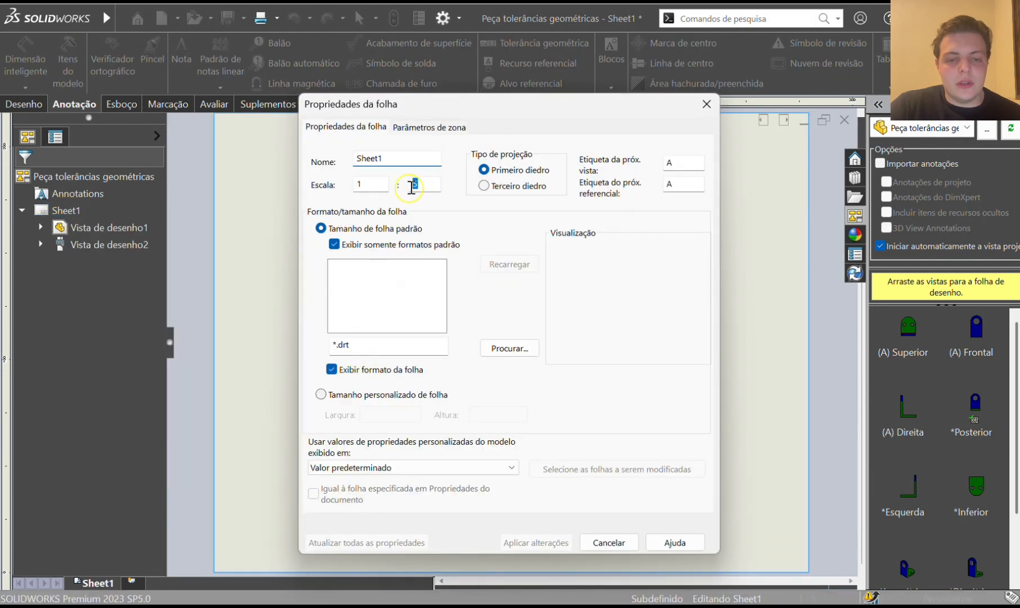
click(533, 542)
Move the projected top view to the lower part of the sheet and shift the posterior view slightly down.
drag(392, 339, 387, 468)
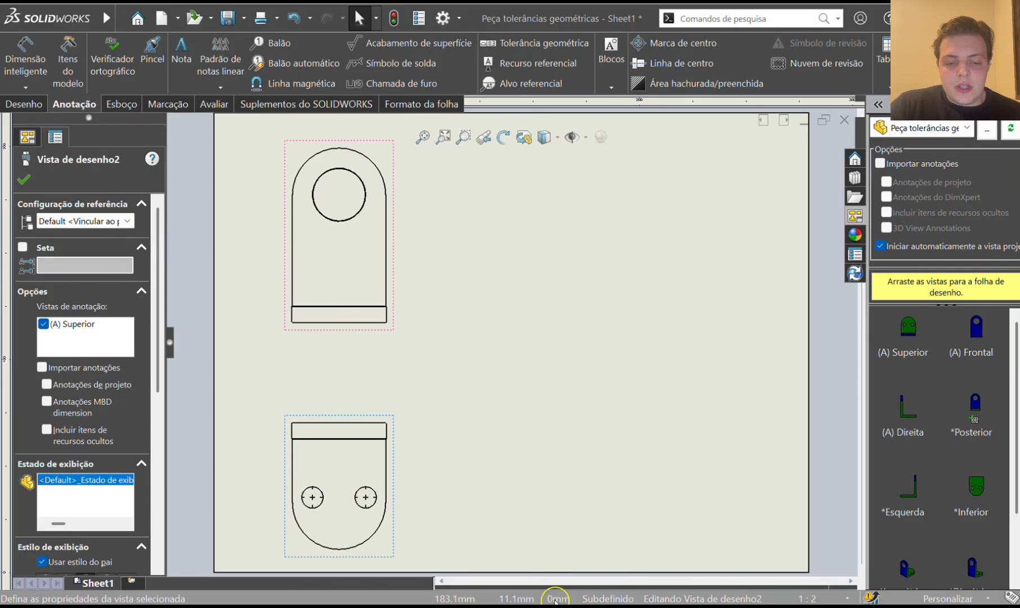
click(455, 371)
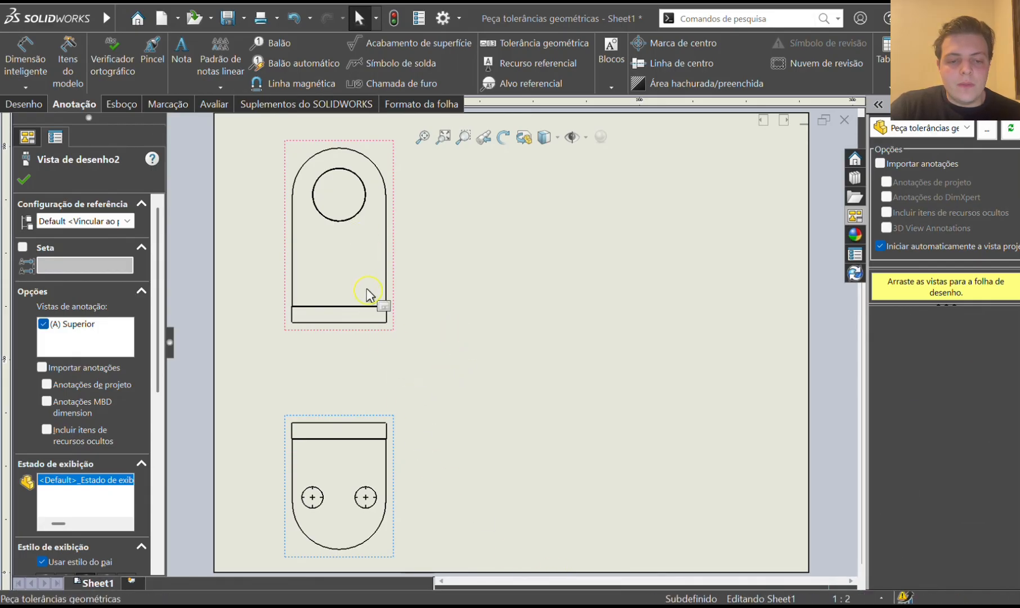
drag(391, 281, 391, 301)
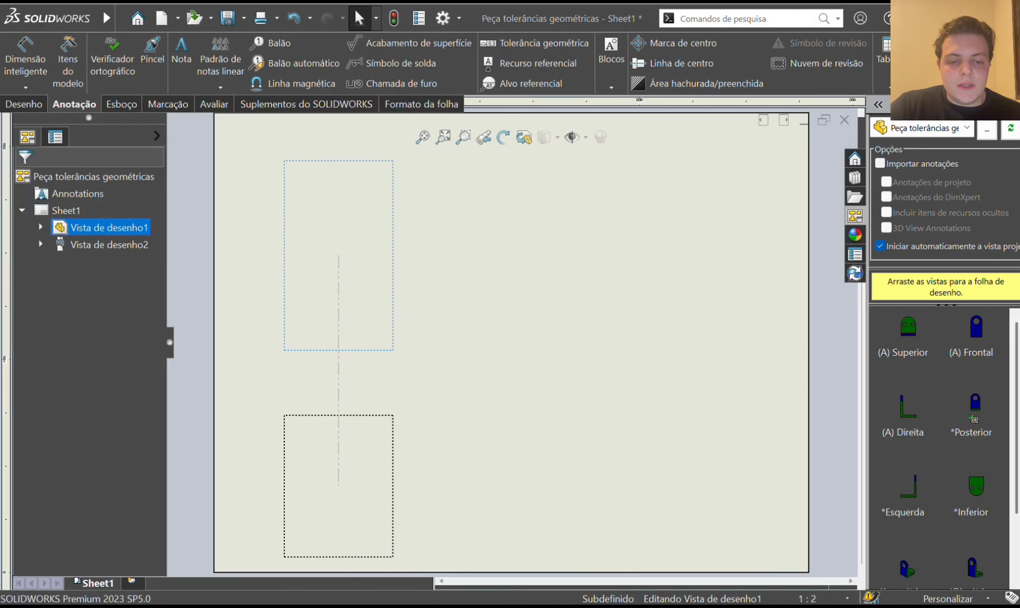
click(450, 429)
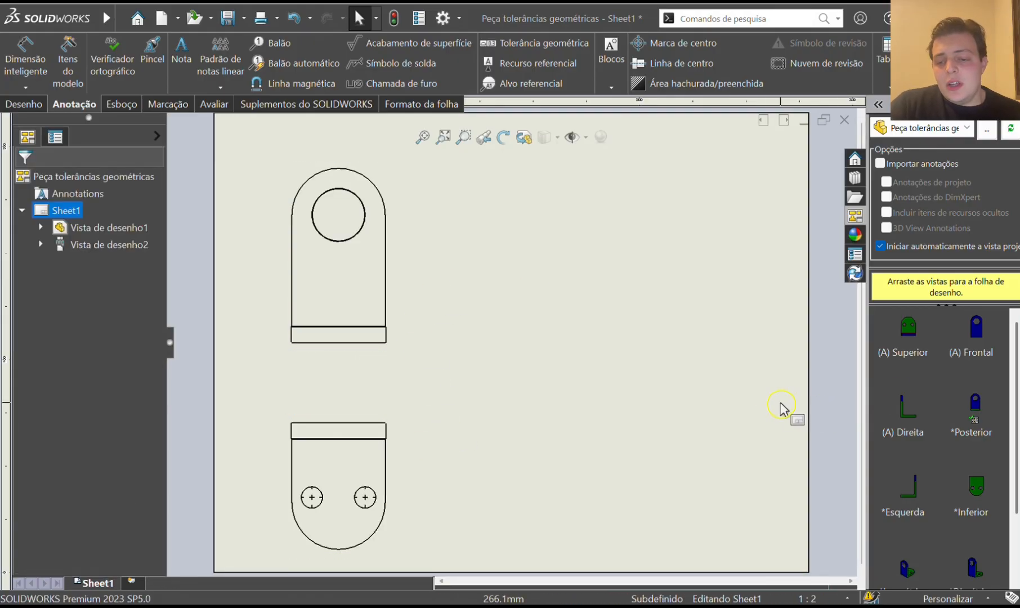
Insert the Direita view aligned with the posterior view and move it toward the sheet's right edge.
drag(905, 418, 534, 273)
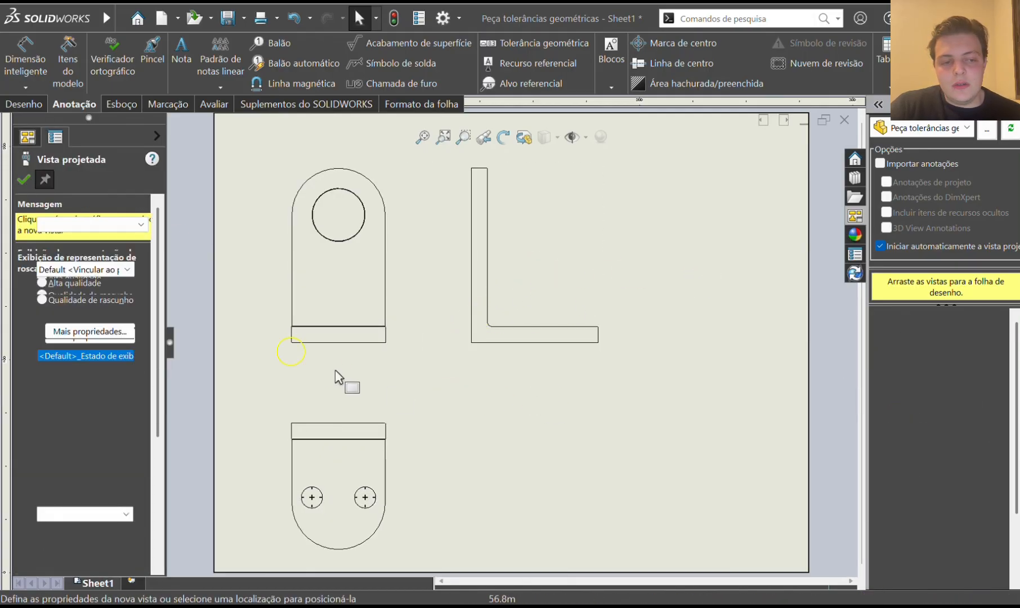
click(23, 180)
drag(604, 272, 746, 276)
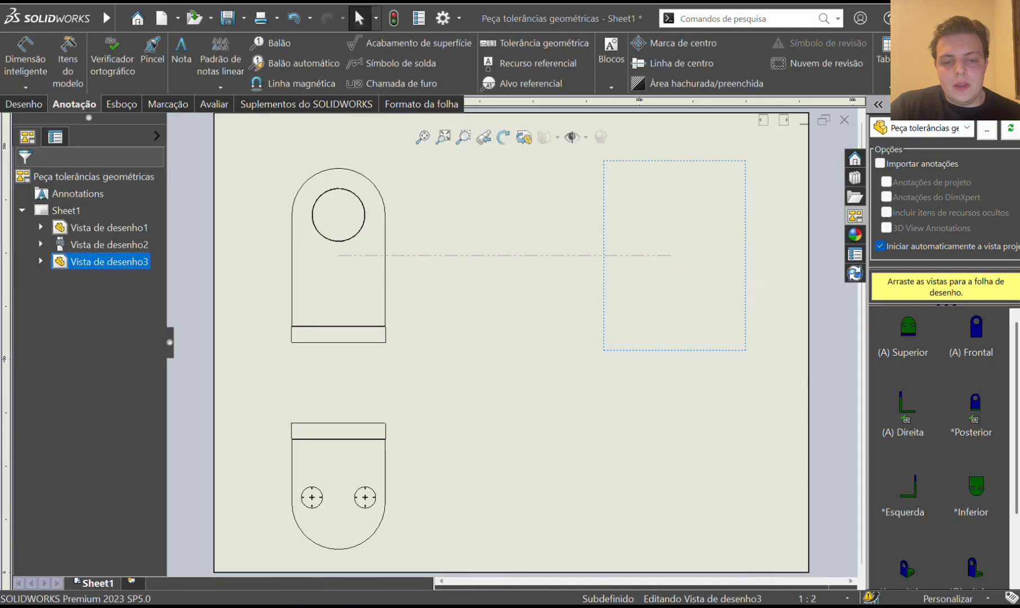
click(475, 376)
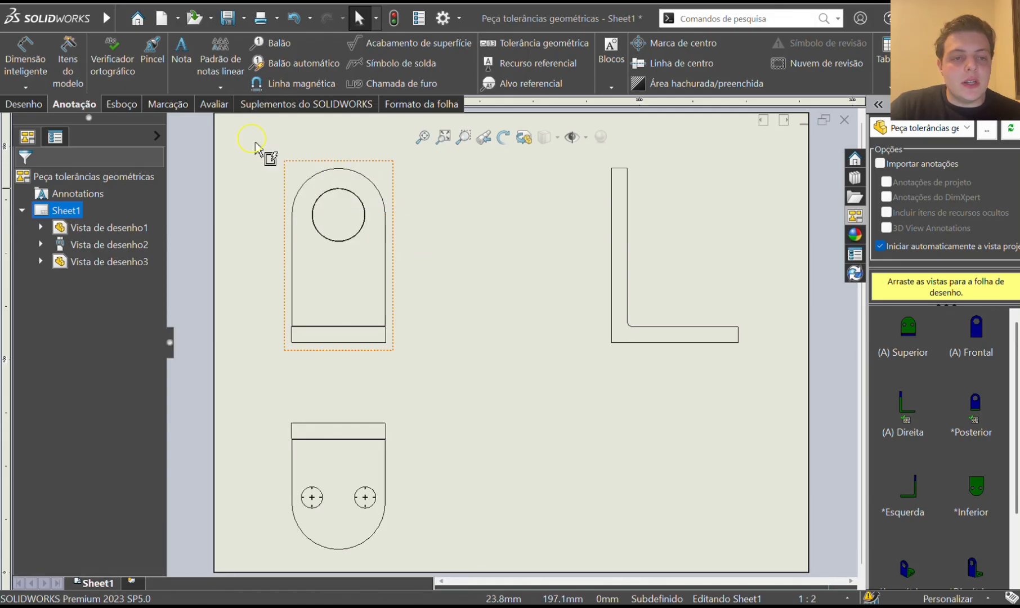
Create a vertical section view through the centre of the posterior view's large hole and place it between the two upper views.
click(28, 105)
click(130, 59)
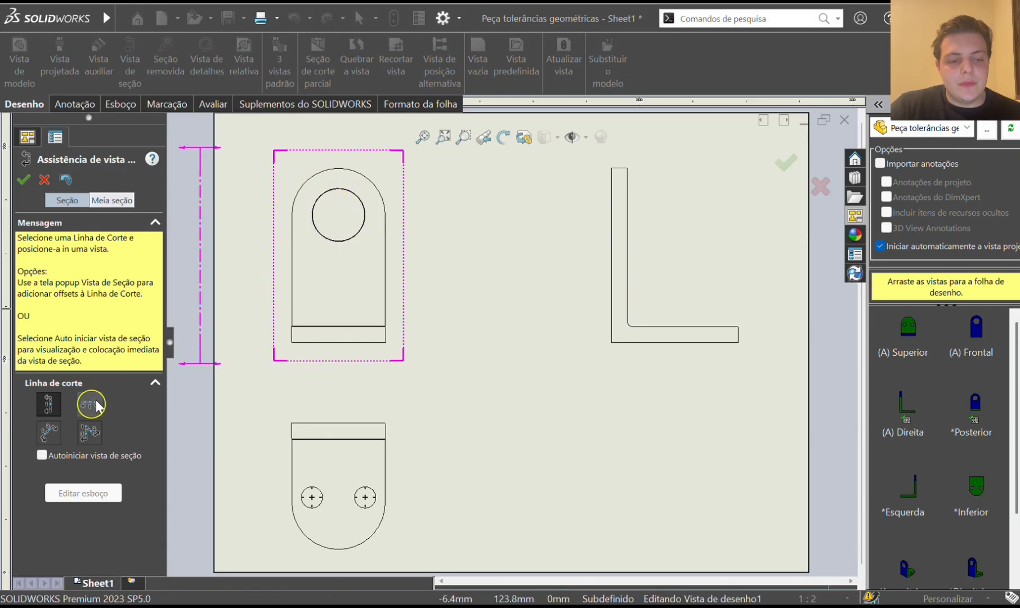
click(59, 405)
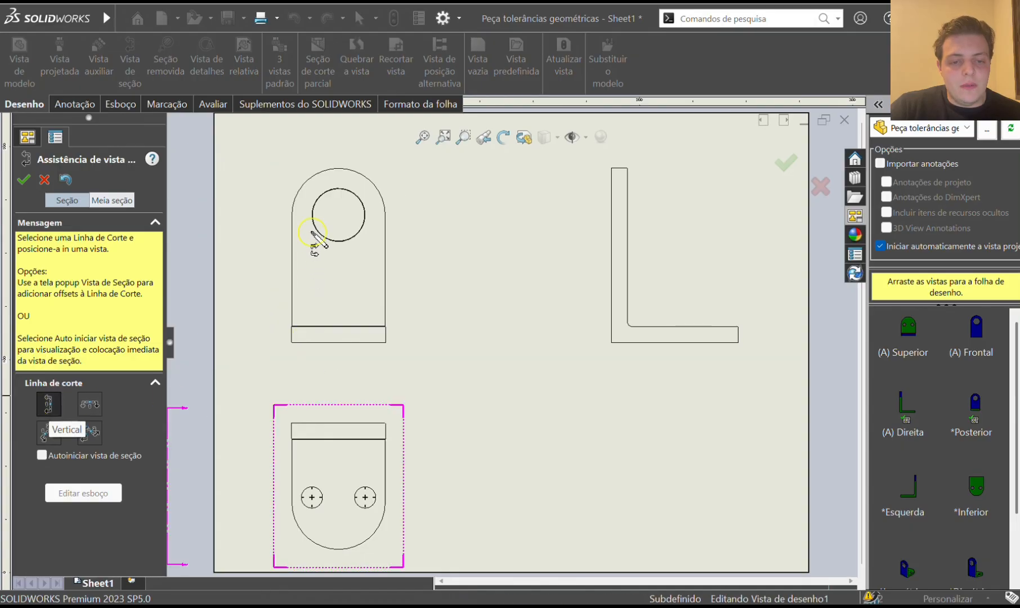
click(338, 215)
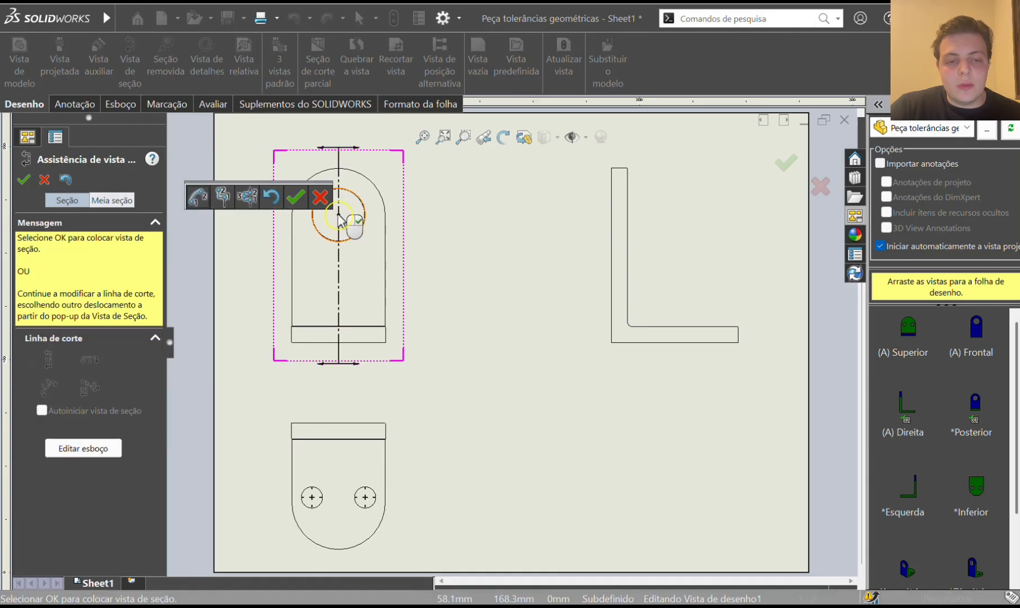
click(296, 198)
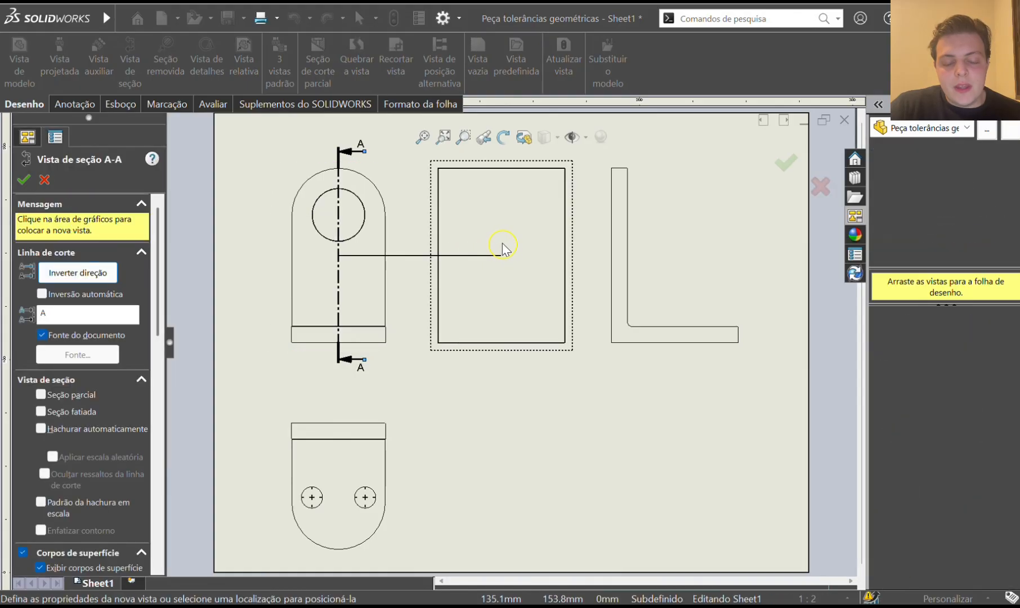
click(501, 248)
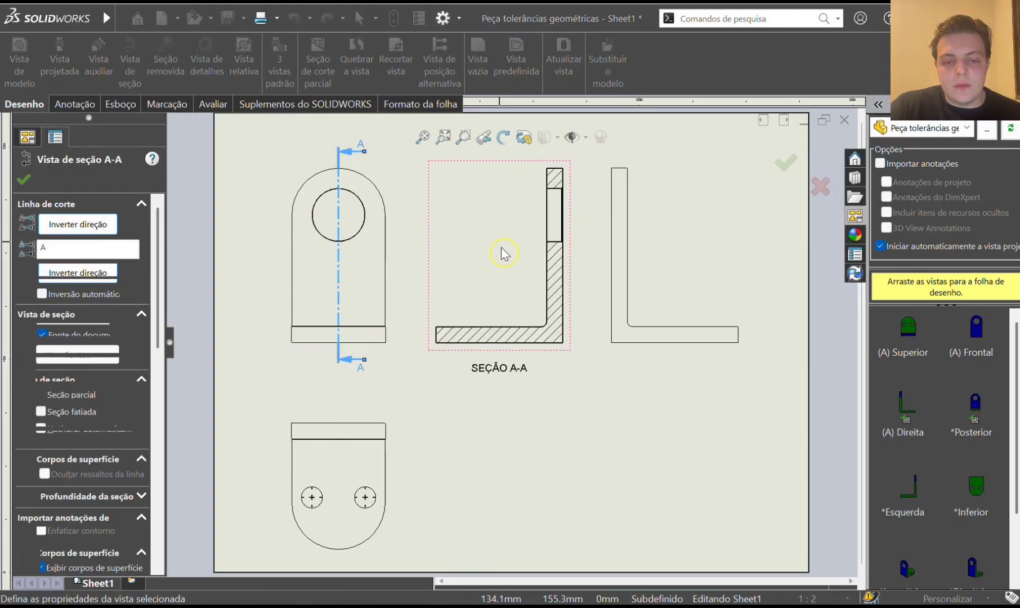
click(21, 186)
click(457, 190)
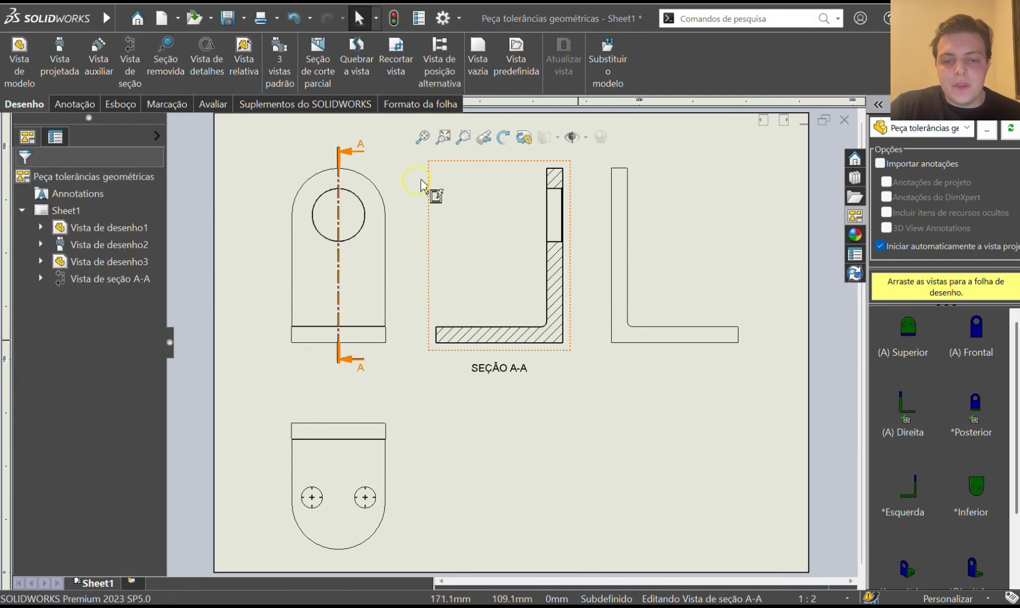
Sketch a detail view circle around the chamfered lower edge of the hole in section A-A.
scroll(569, 255, up, 4)
click(549, 274)
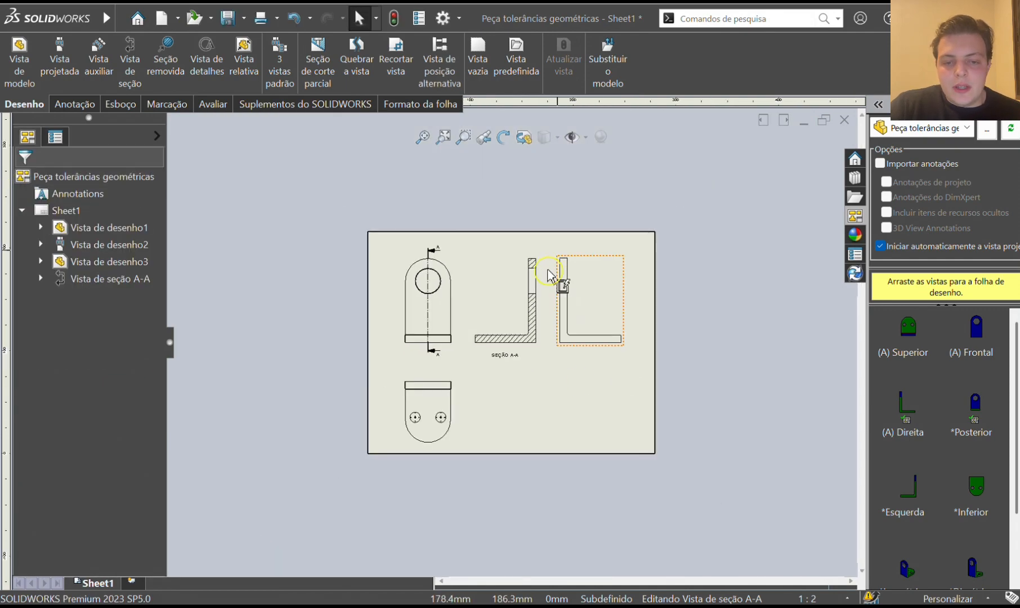
scroll(548, 275, down, 6)
scroll(614, 209, down, 3)
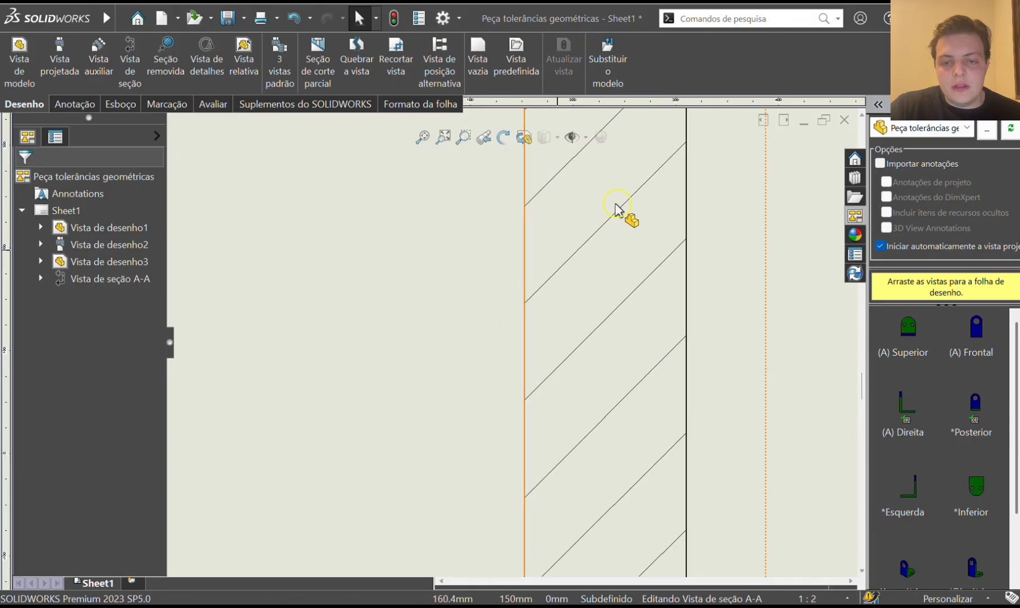
scroll(636, 205, up, 3)
scroll(555, 293, down, 3)
scroll(469, 376, down, 3)
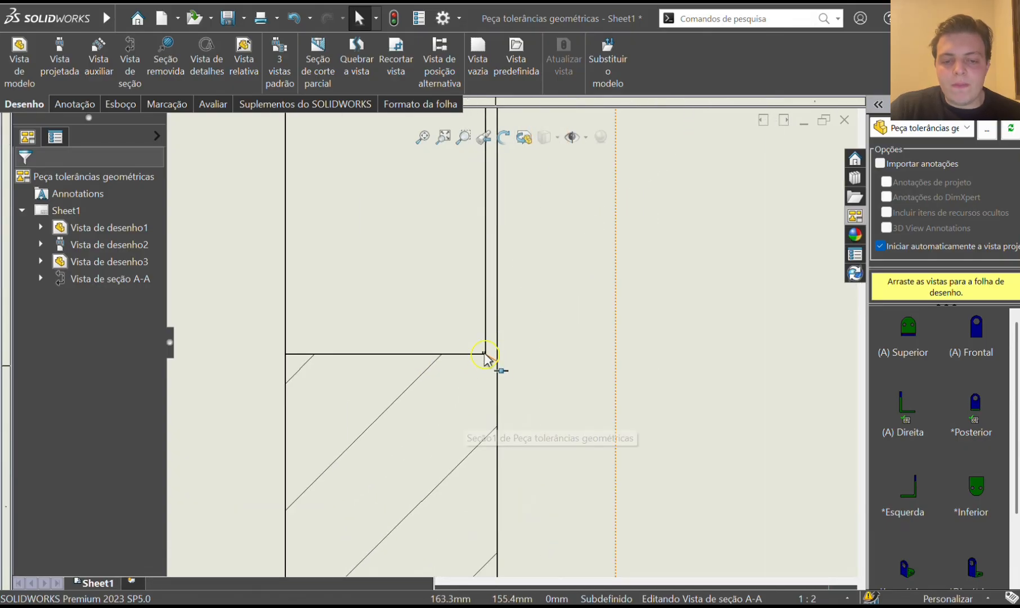
scroll(488, 359, down, 4)
scroll(508, 343, down, 1)
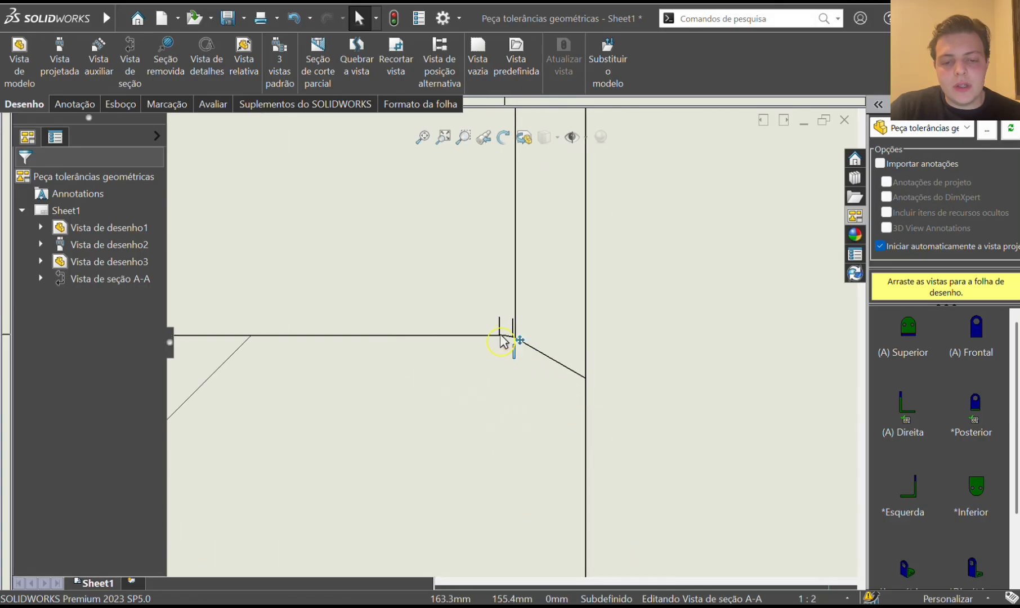
scroll(537, 363, up, 2)
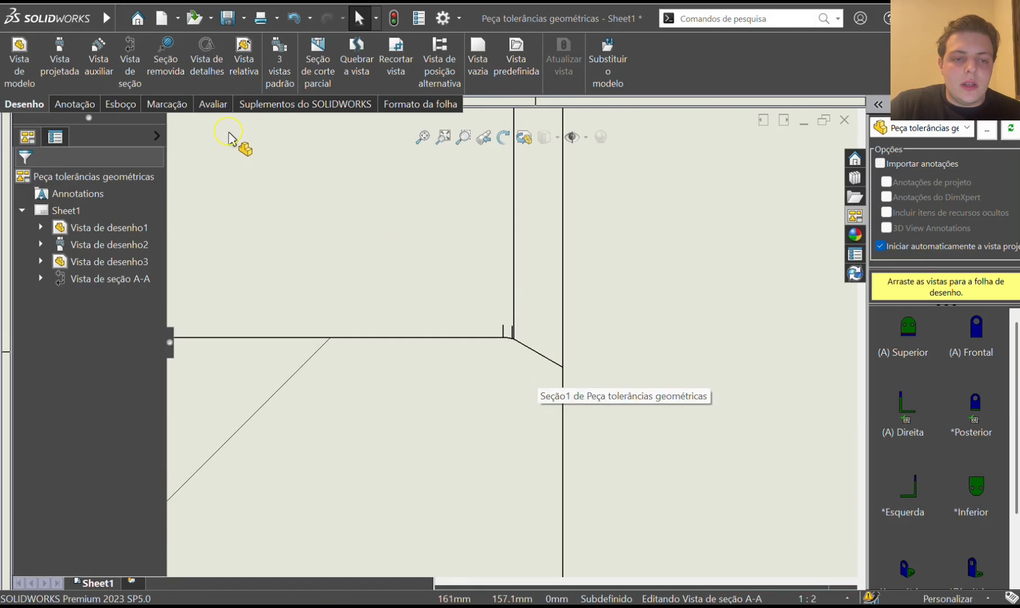
click(203, 61)
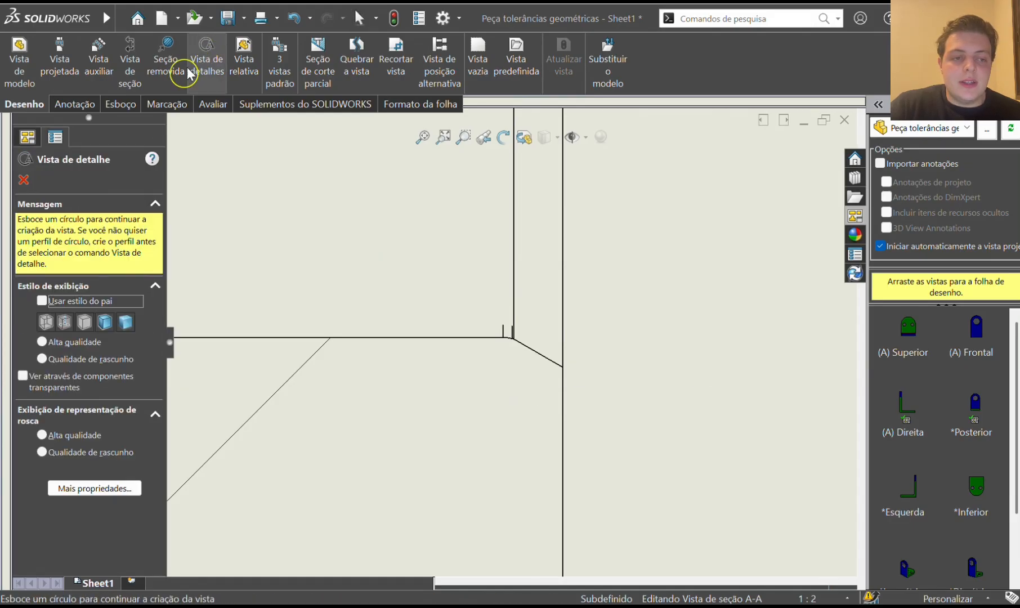
click(519, 354)
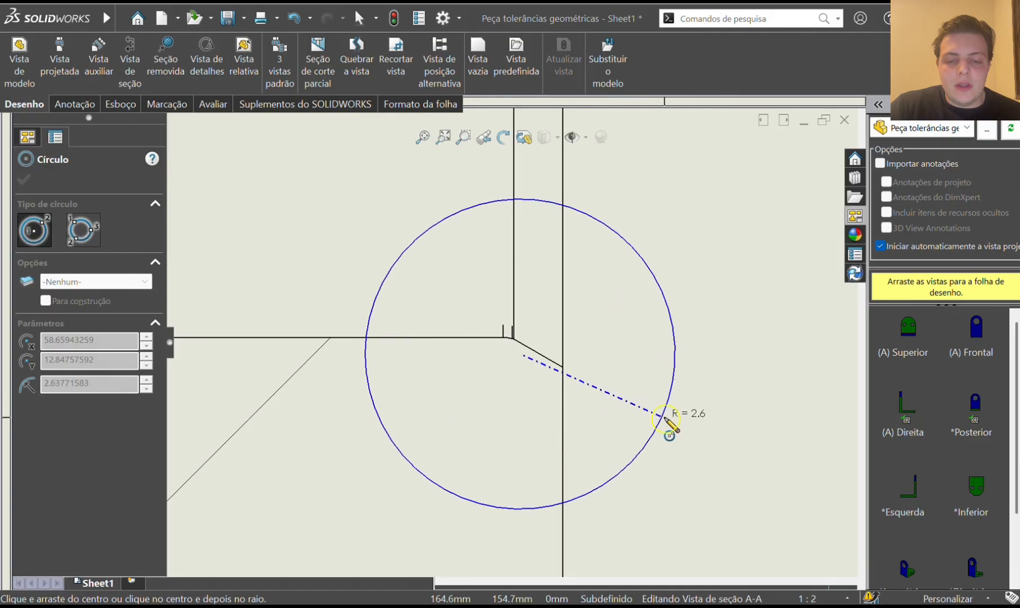
click(610, 405)
Place the detail view below the side view and move its callout letter clear of the hole edge in section A-A.
scroll(601, 419, up, 10)
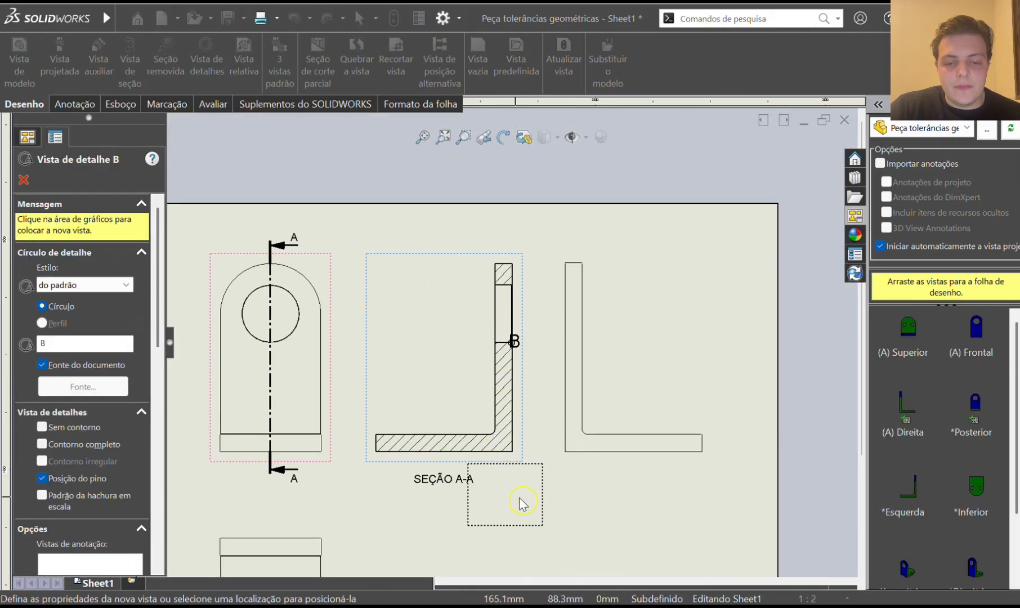
scroll(567, 517, up, 2)
scroll(567, 519, down, 2)
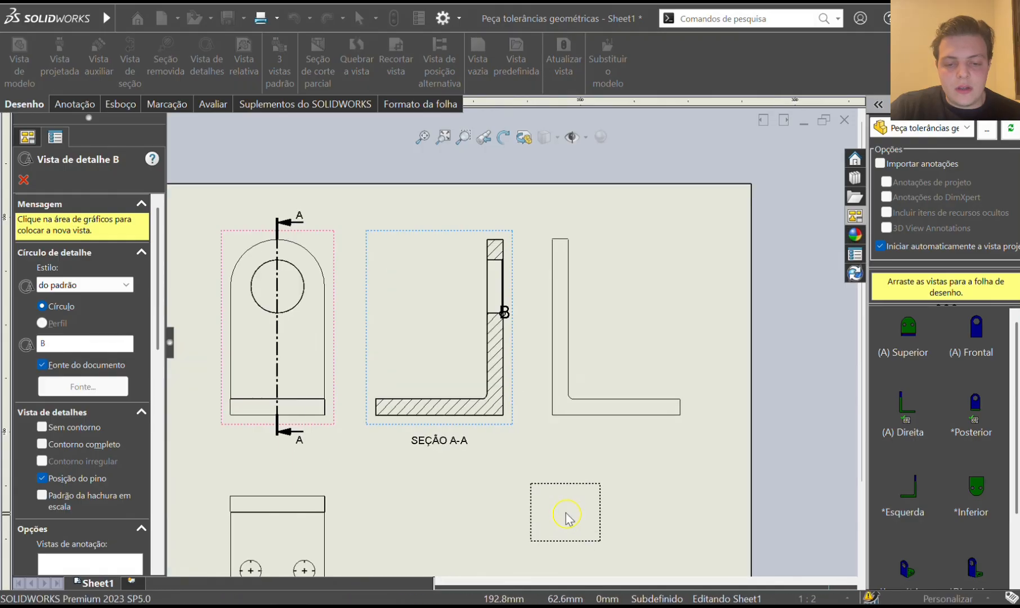
click(567, 518)
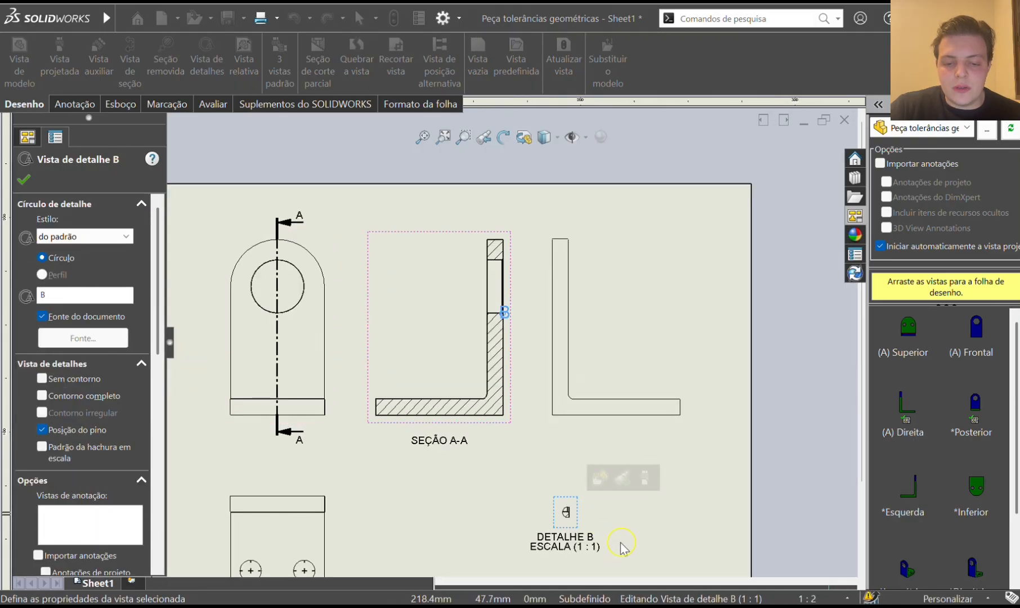
click(629, 524)
scroll(512, 332, down, 3)
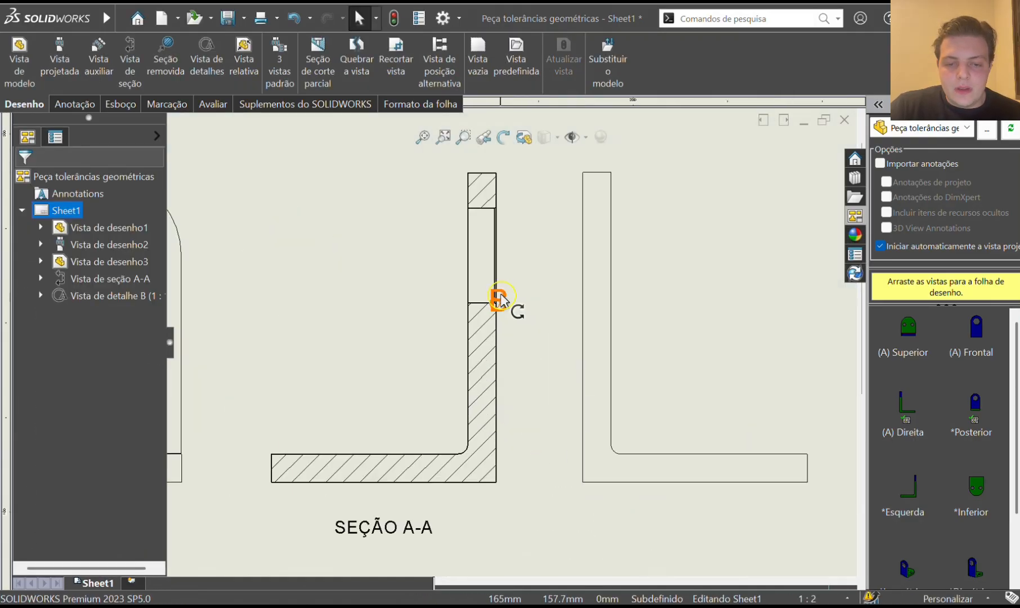
click(509, 315)
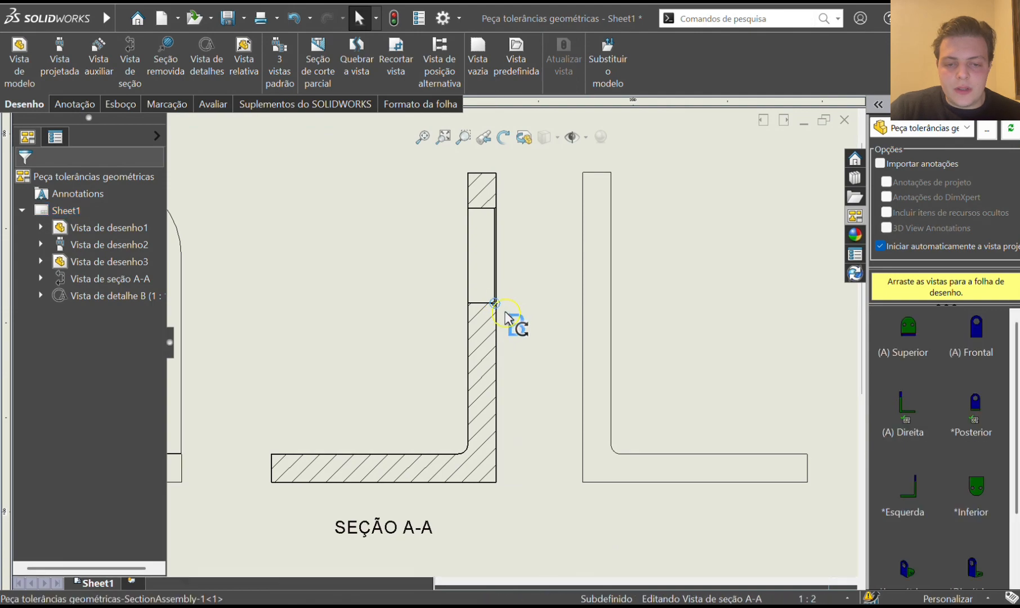
Give detail view B a custom scale of 10:1.
click(628, 524)
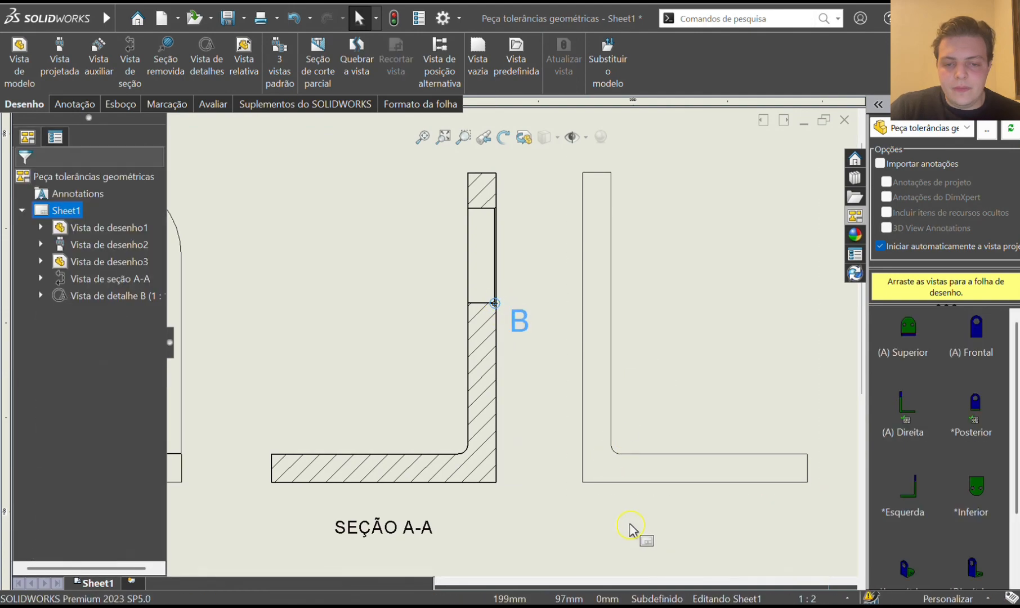
scroll(637, 533, up, 5)
scroll(401, 425, down, 5)
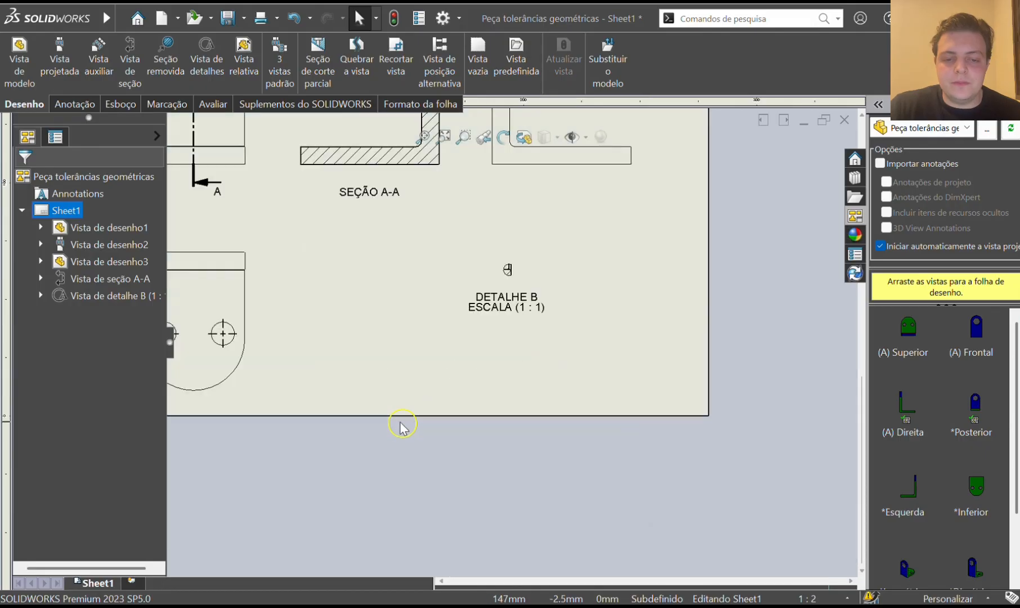
scroll(395, 354, up, 5)
scroll(417, 204, down, 1)
scroll(428, 202, down, 2)
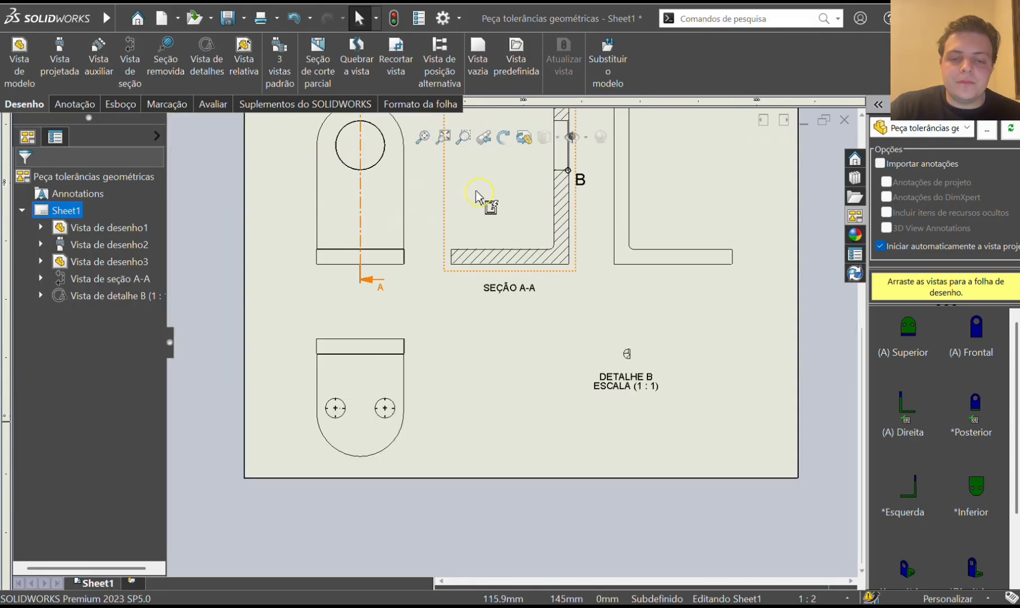
scroll(561, 257, up, 4)
scroll(553, 364, down, 3)
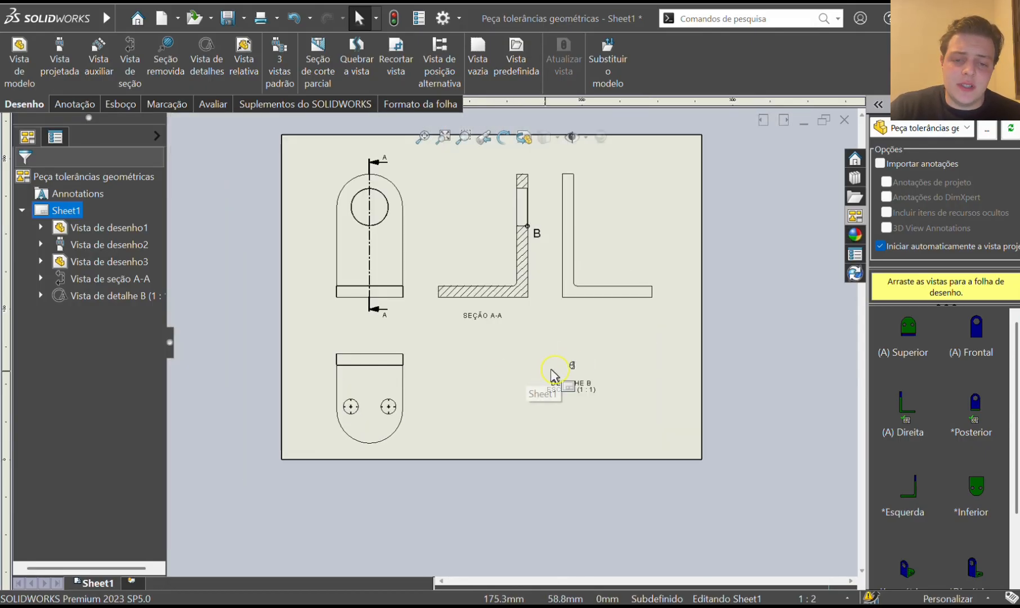
click(582, 379)
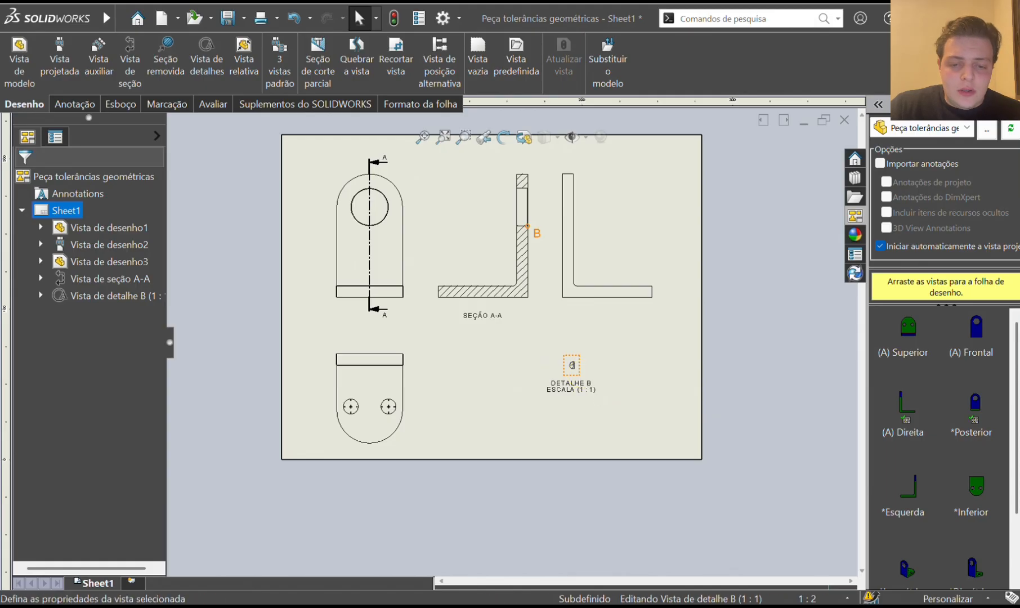
drag(158, 343, 155, 484)
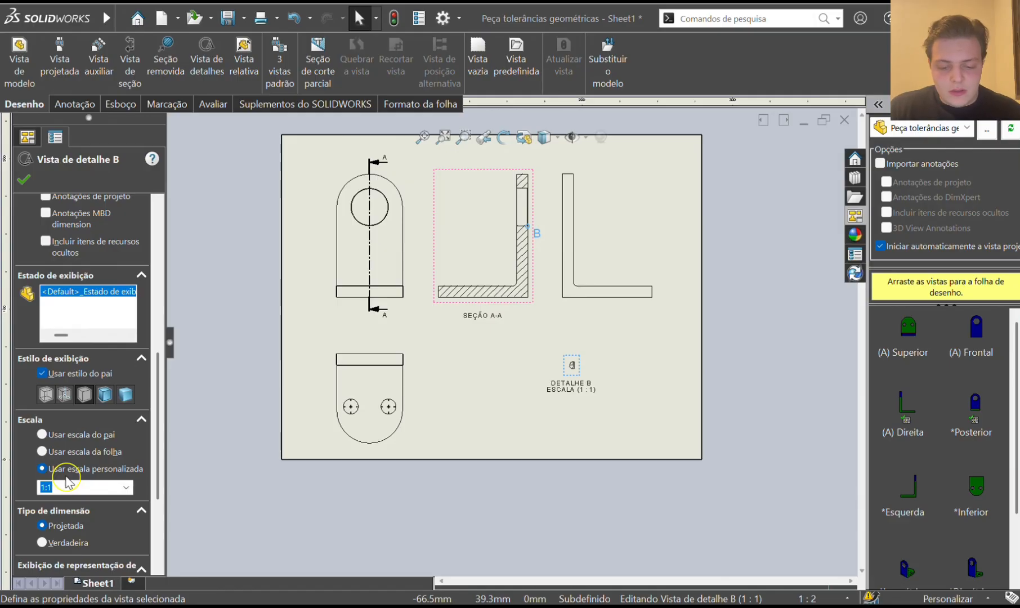
key(Return)
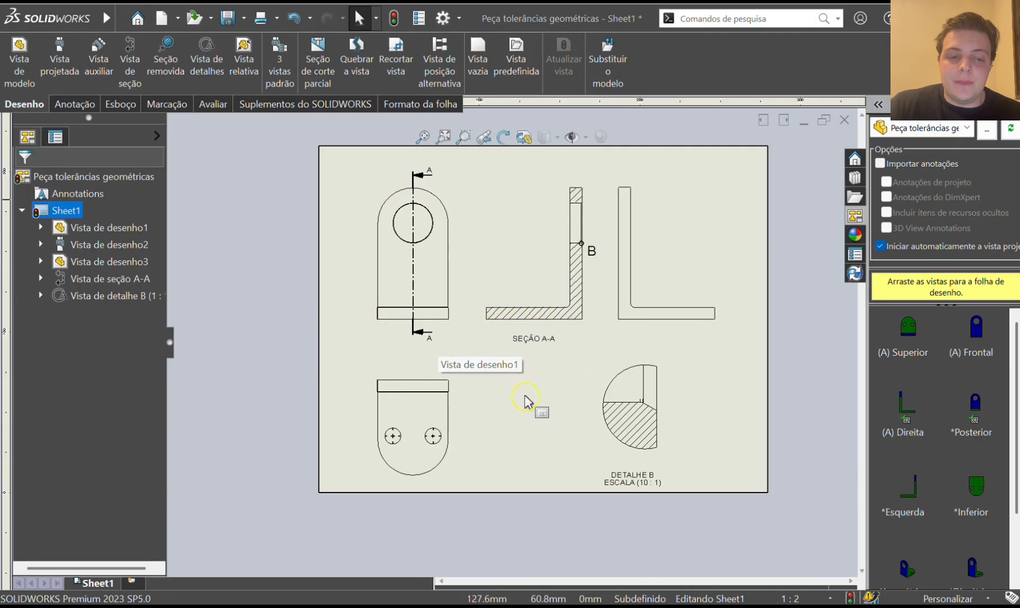
Dimension the width between the two straight side edges of the view with the two small holes, placing it below the arc.
click(63, 109)
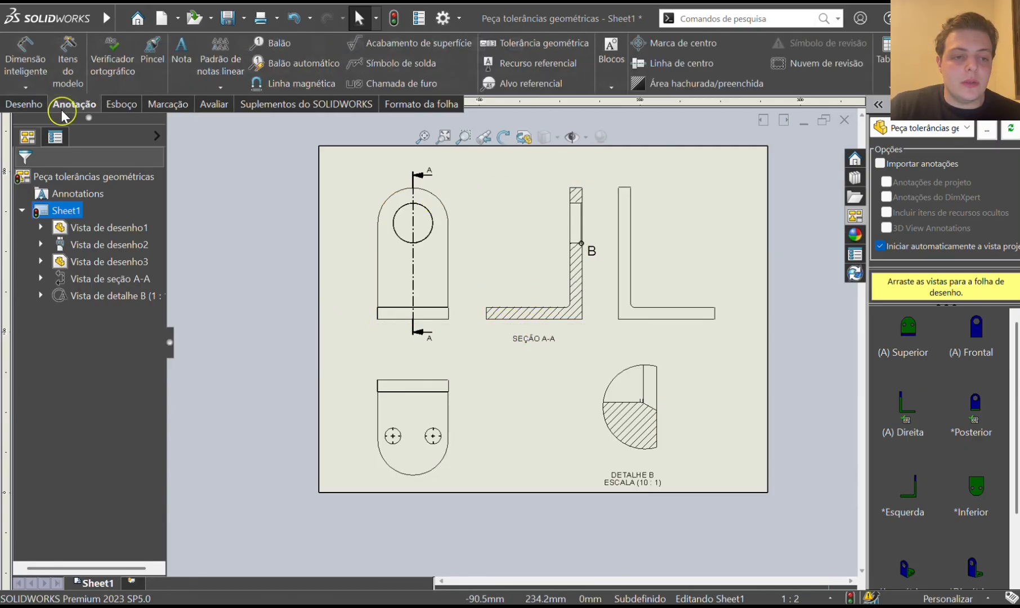
click(26, 59)
scroll(474, 406, down, 3)
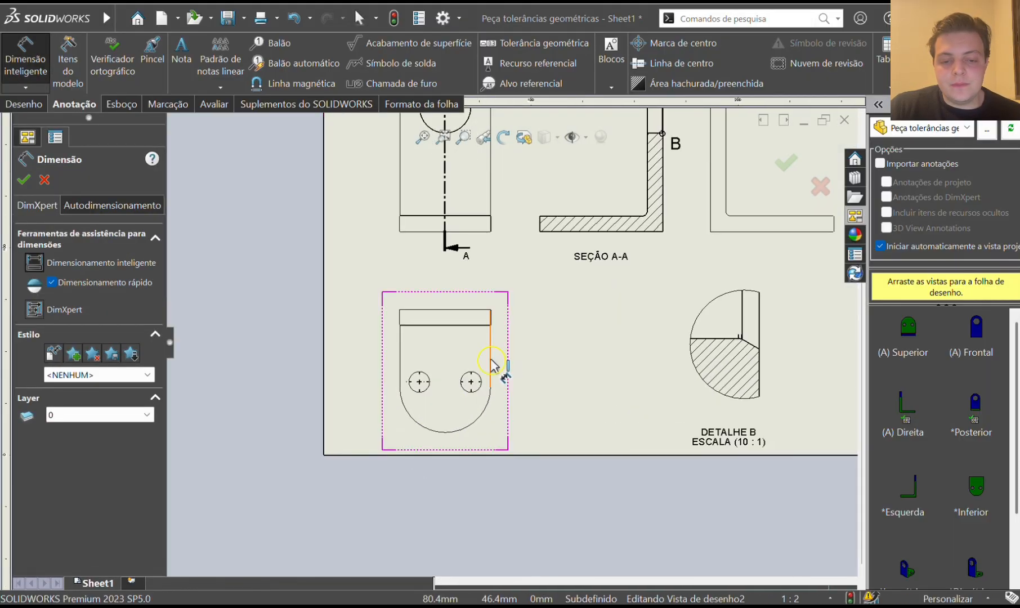
click(491, 365)
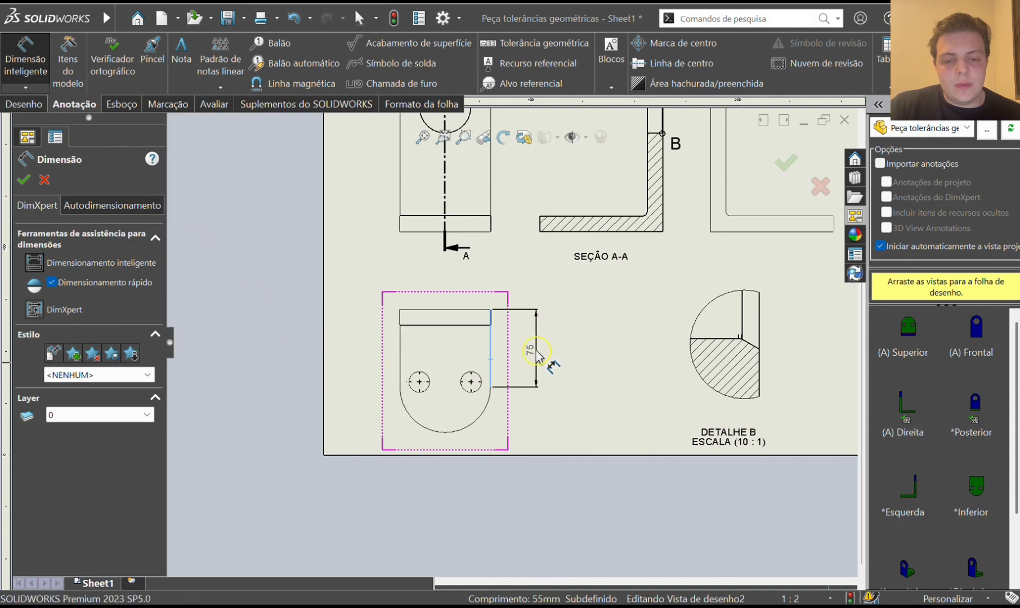
click(401, 349)
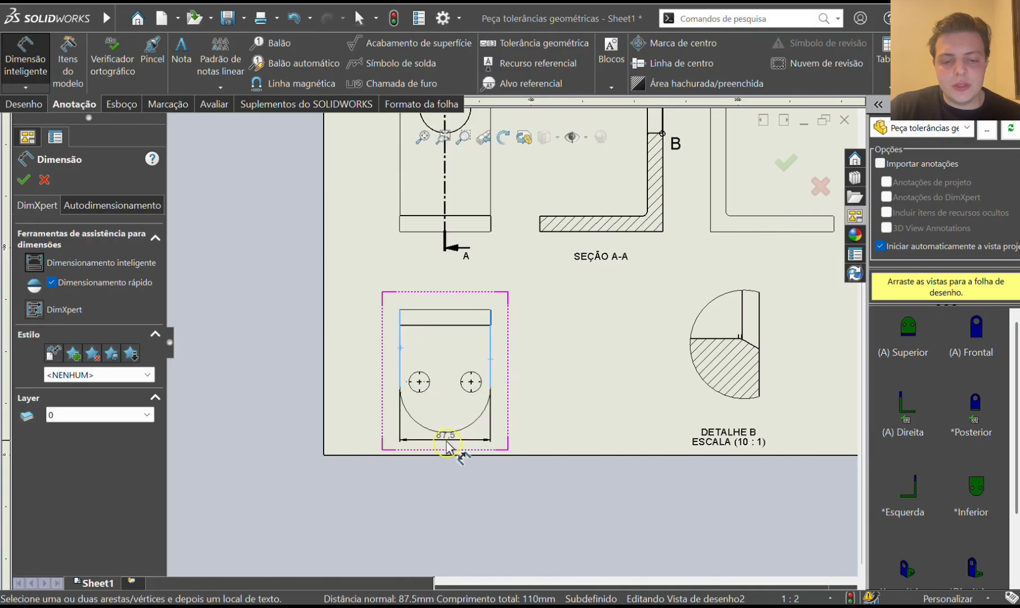
click(445, 449)
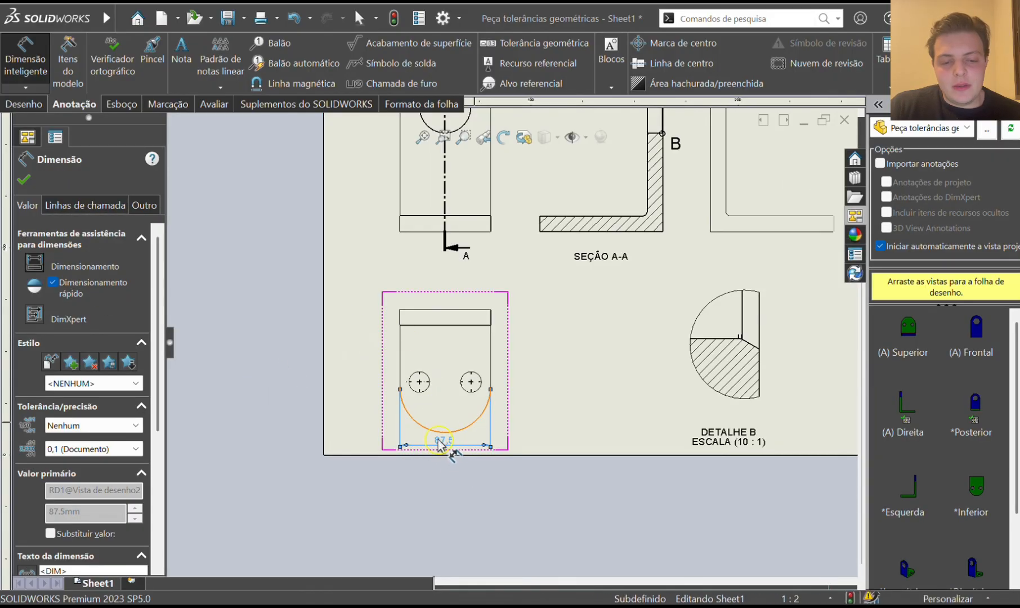
click(21, 178)
click(25, 182)
click(581, 356)
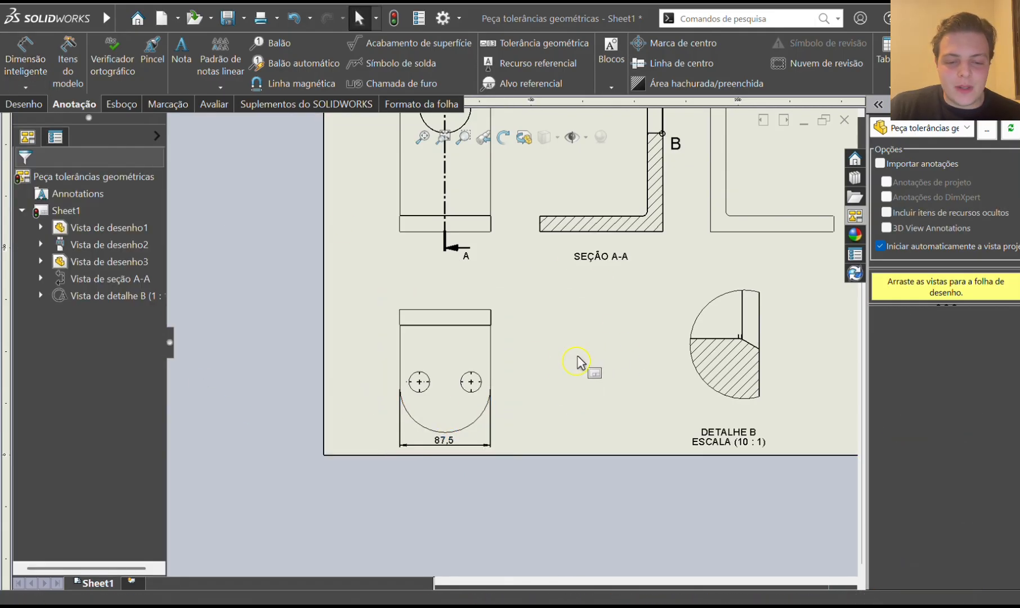
Set the scale of Sheet1 to 1:3 in the sheet properties.
scroll(583, 377, up, 1)
scroll(602, 225, down, 1)
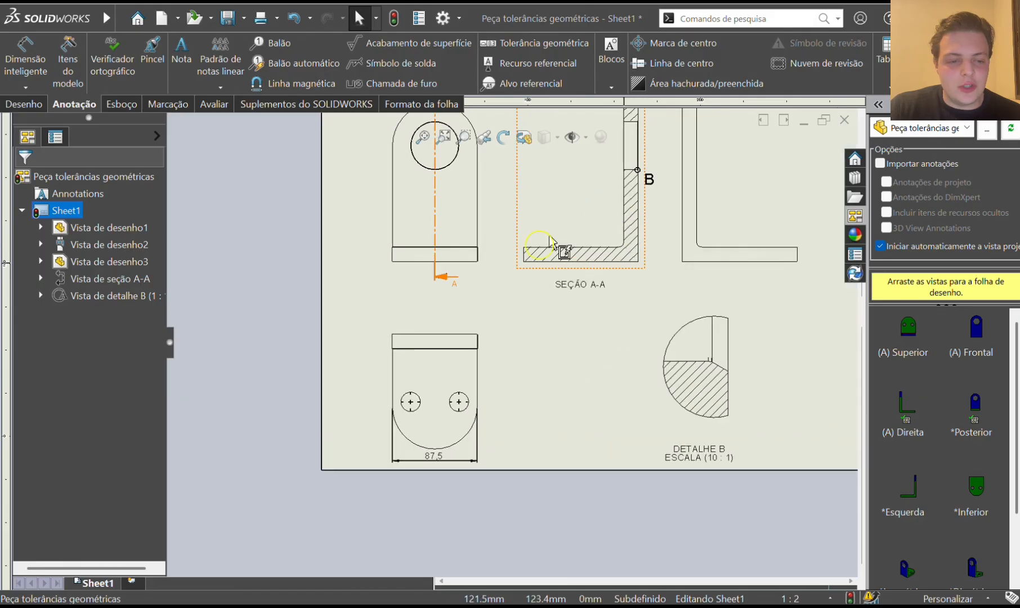
right_click(60, 213)
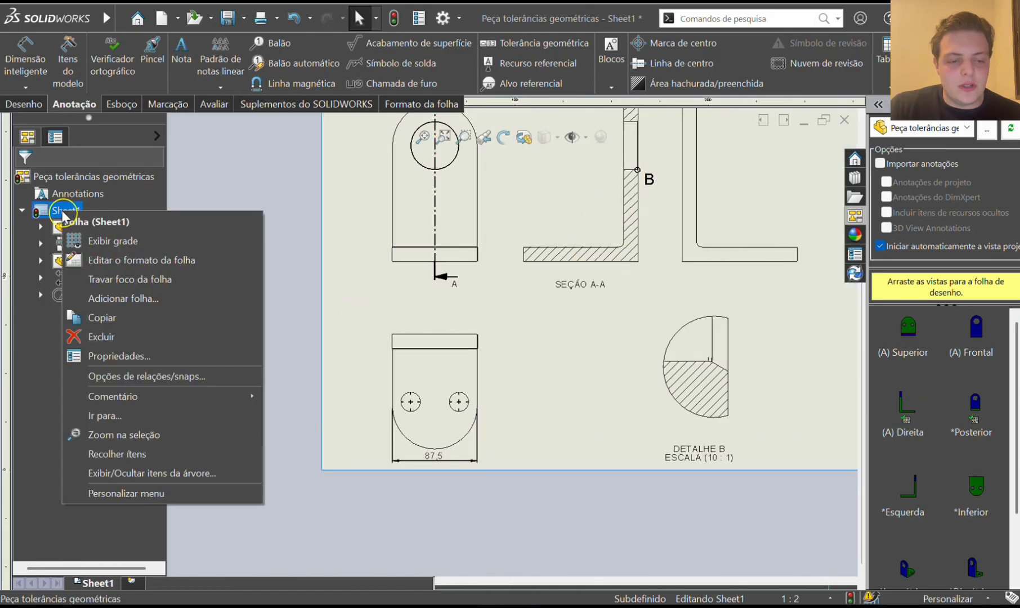
click(83, 353)
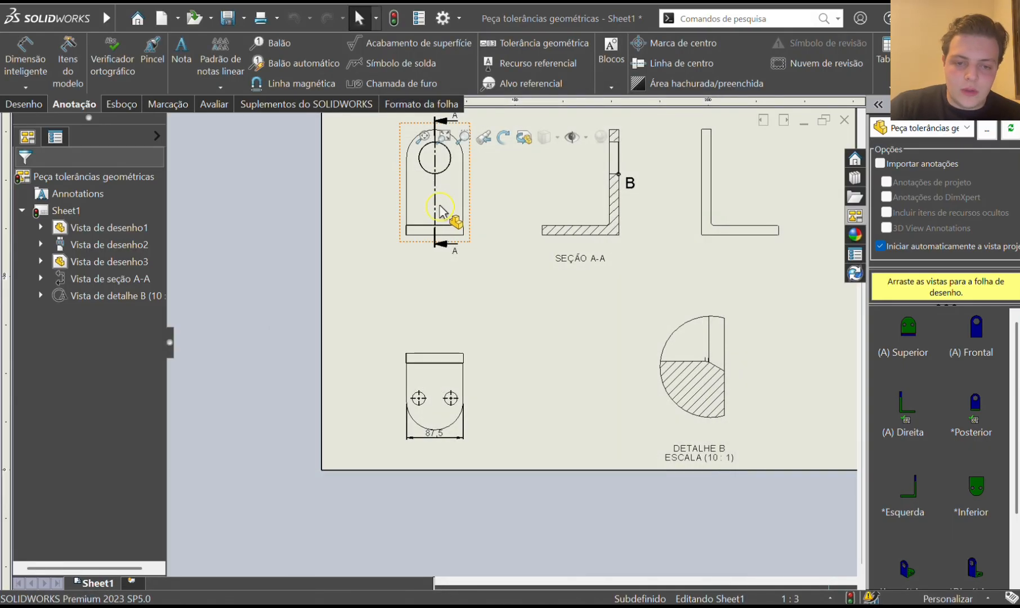
Move the view with the two small holes closer to the posterior view and shift its width dimension clear of the arc.
drag(463, 388, 470, 356)
click(440, 416)
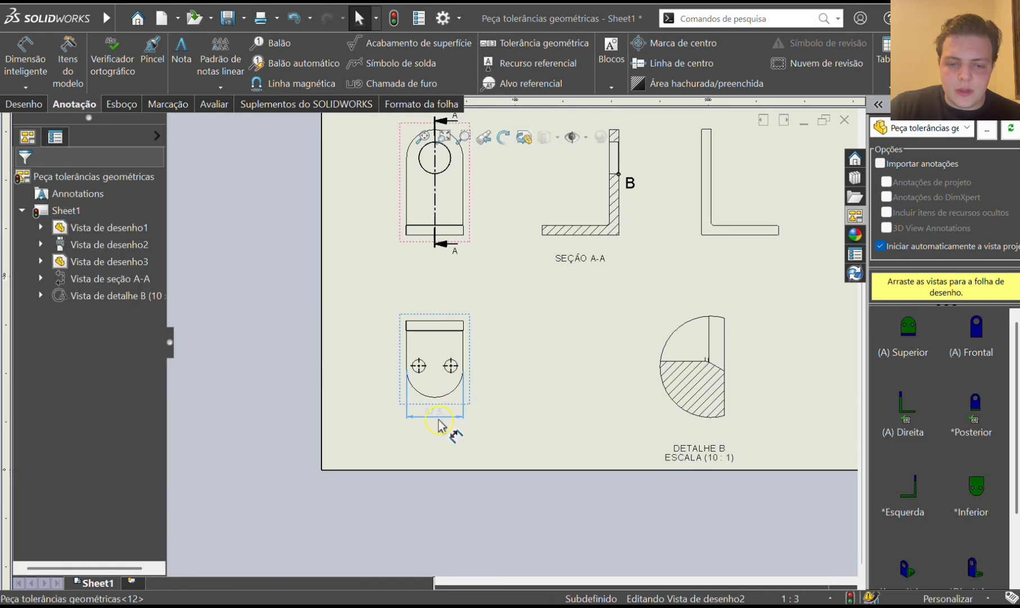
click(439, 424)
click(520, 331)
Dimension the thickness of the horizontal base in section A-A, placing it beside the base's free end.
scroll(512, 332, up, 3)
scroll(529, 248, down, 1)
scroll(506, 417, down, 3)
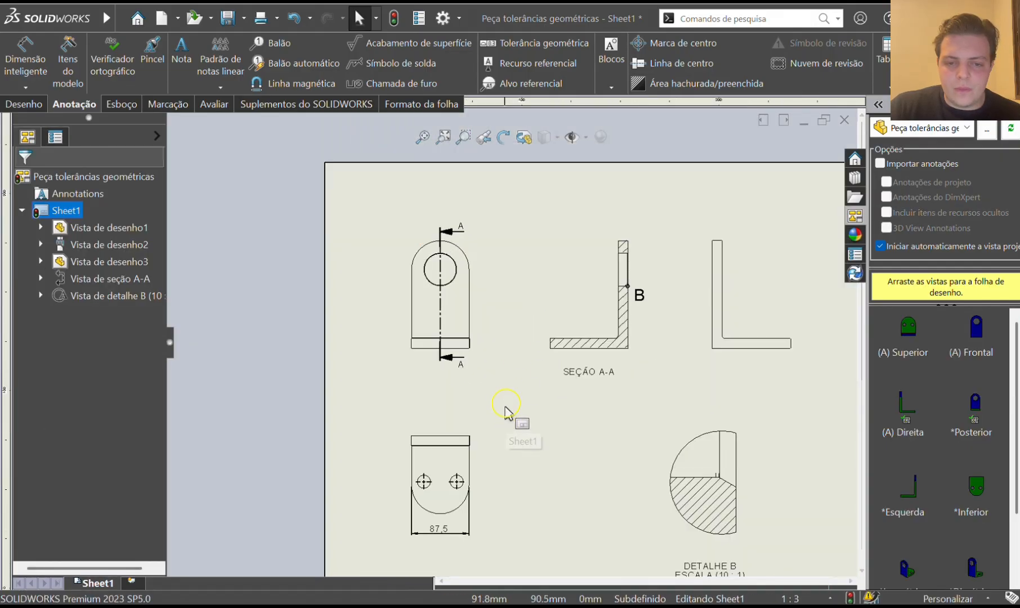
scroll(493, 479, up, 1)
scroll(491, 472, down, 1)
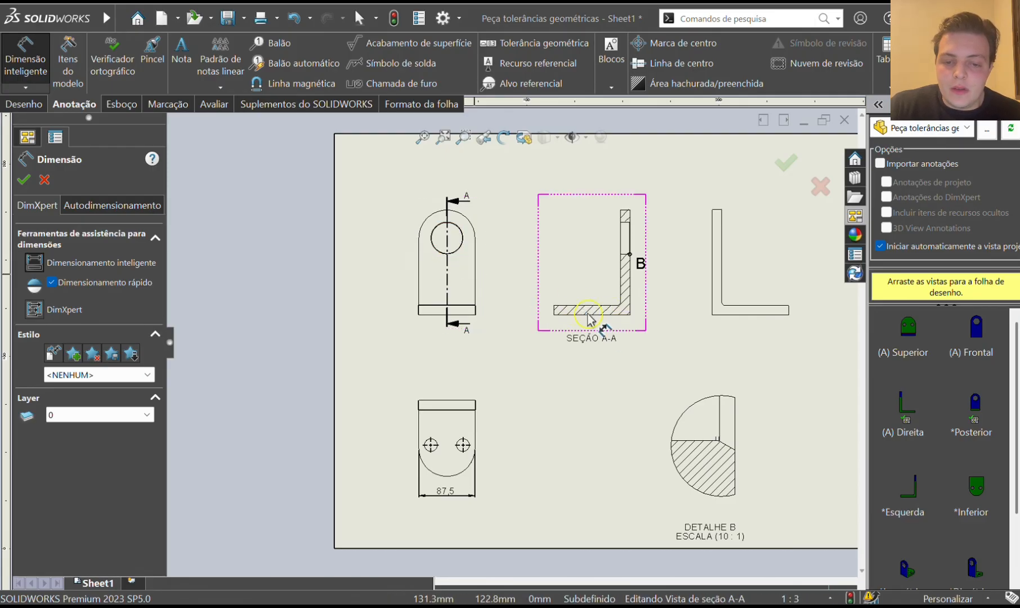
scroll(567, 306, down, 2)
click(565, 298)
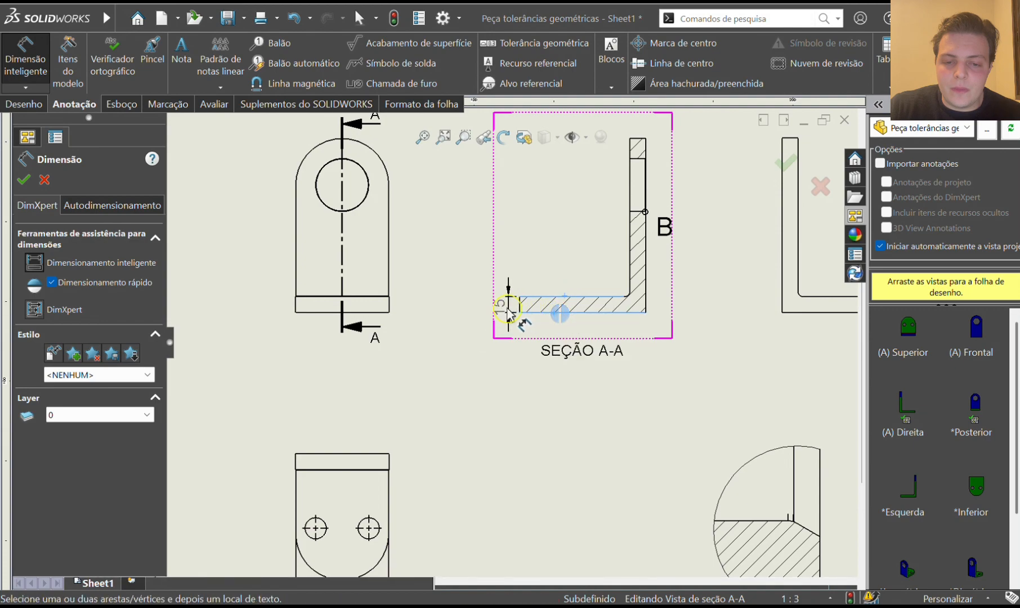
click(508, 310)
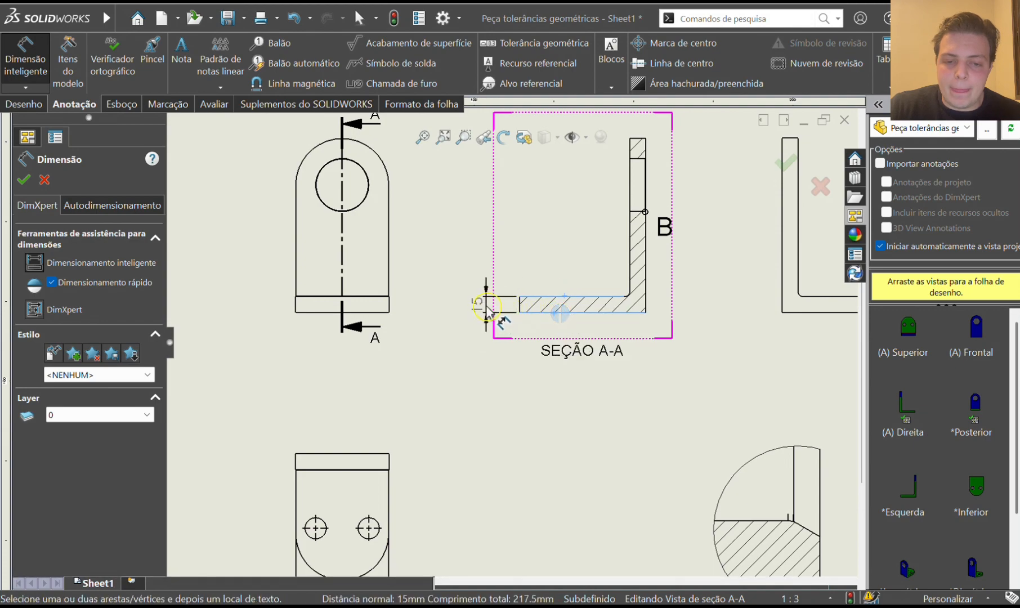
click(487, 307)
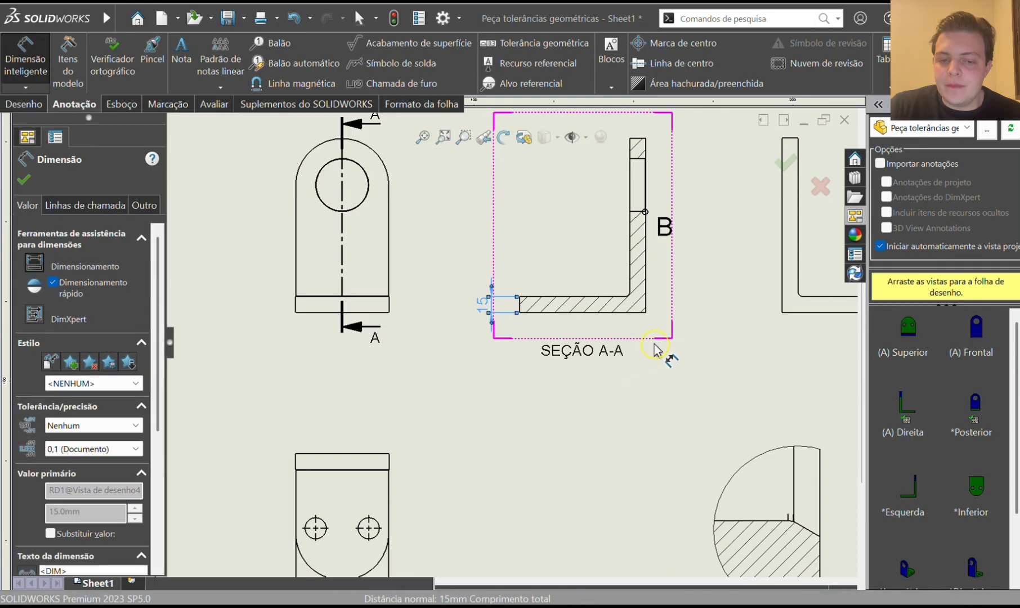
scroll(655, 349, up, 3)
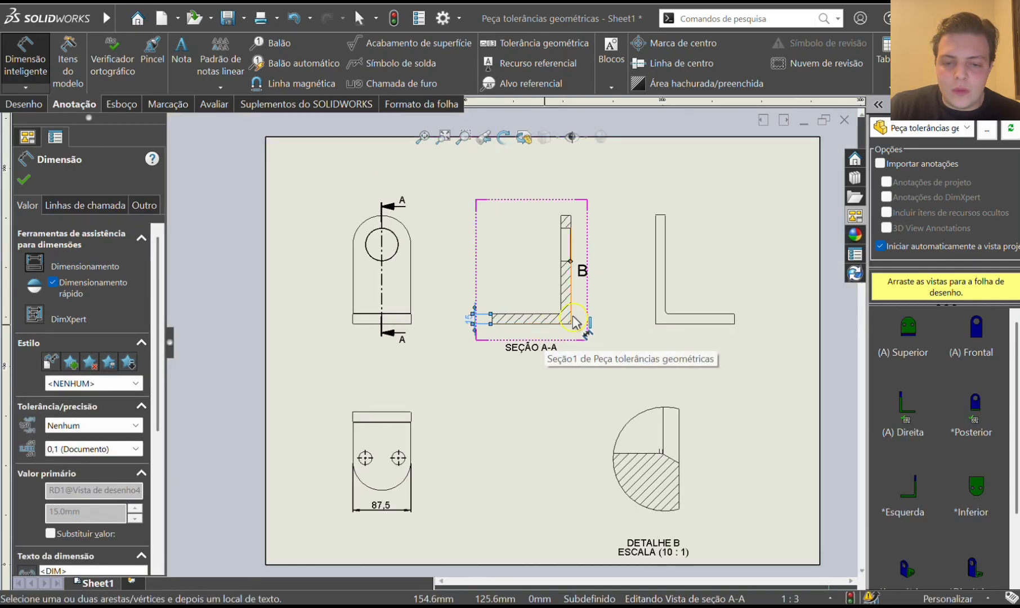
click(661, 303)
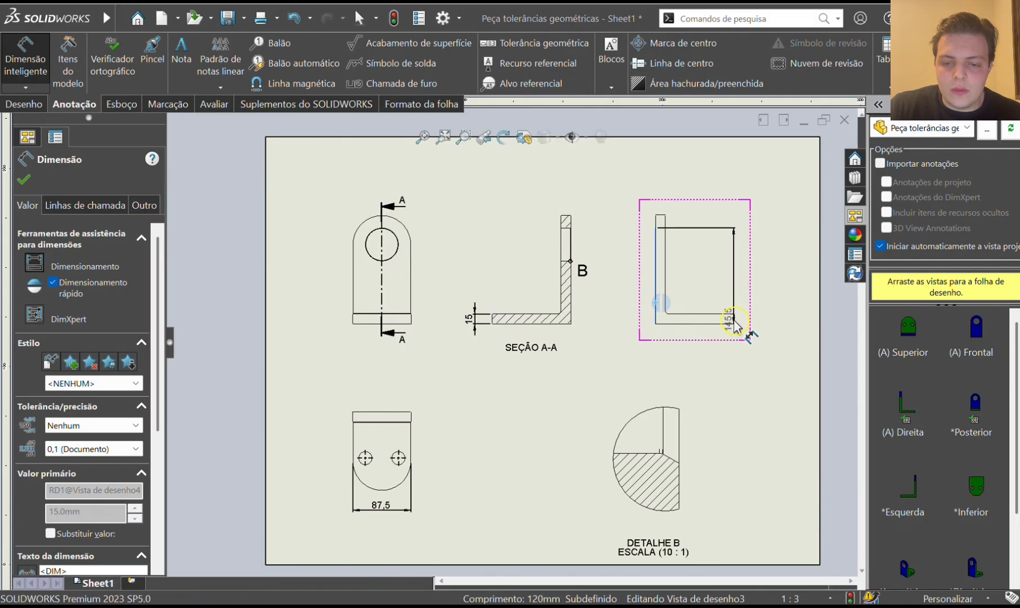
click(734, 326)
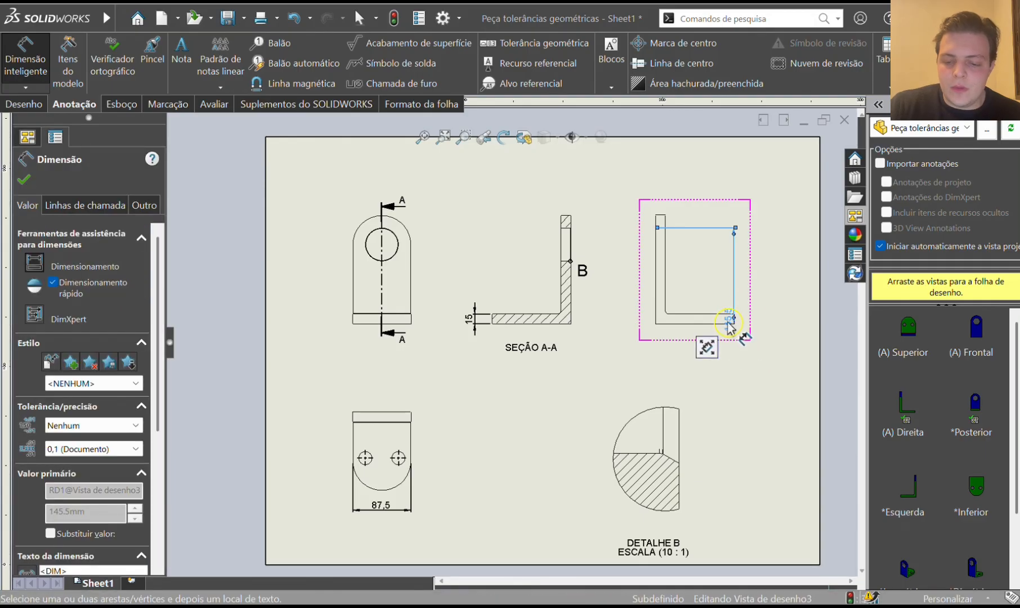
key(Delete)
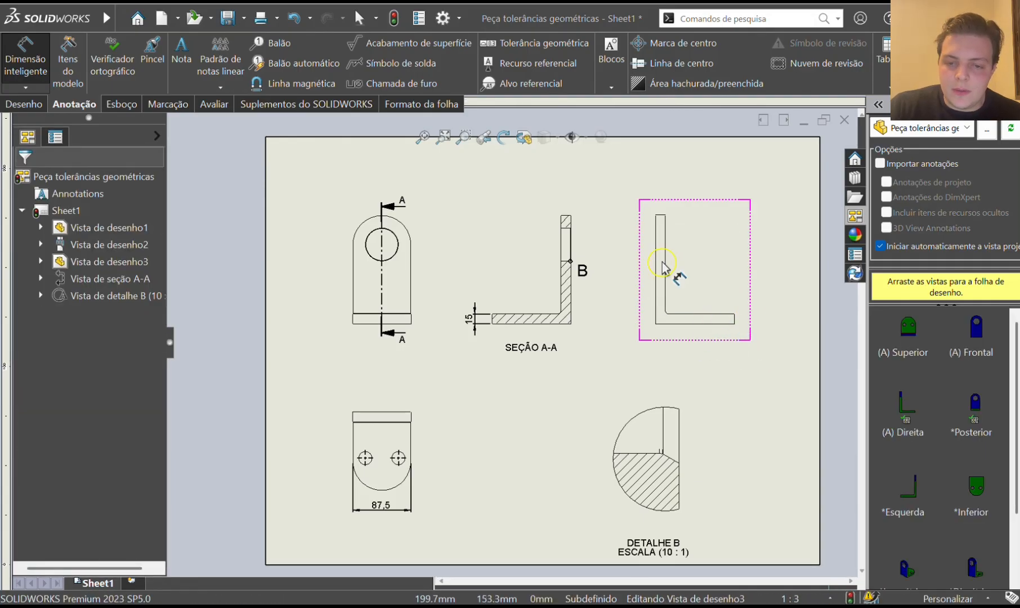
Dimension the overall horizontal length of the Direita side view from the outer vertical edge to the base's end, placing it below the view.
click(661, 263)
scroll(734, 326, up, 5)
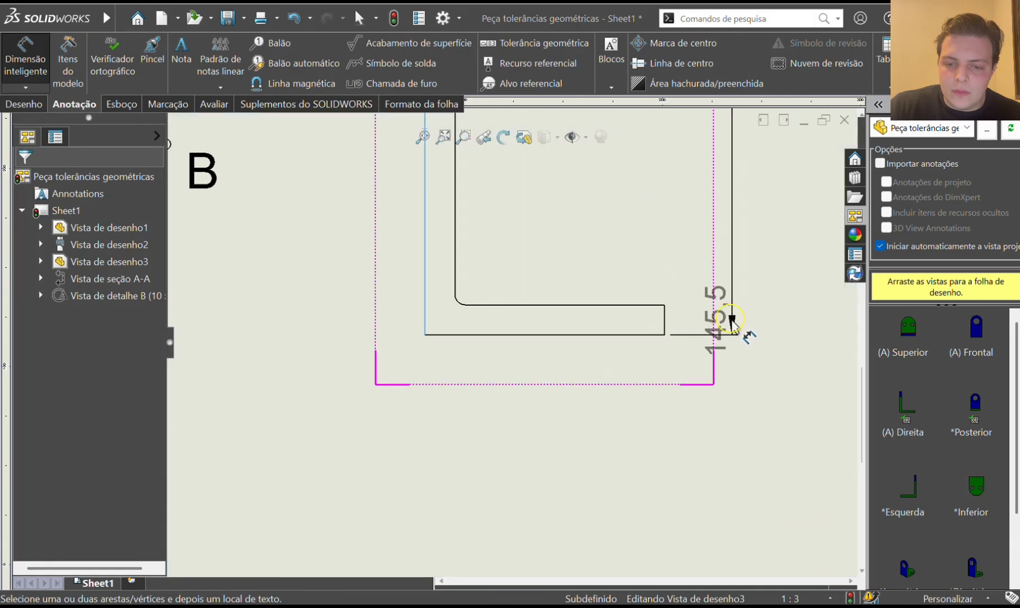
click(665, 319)
scroll(551, 450, down, 2)
click(529, 412)
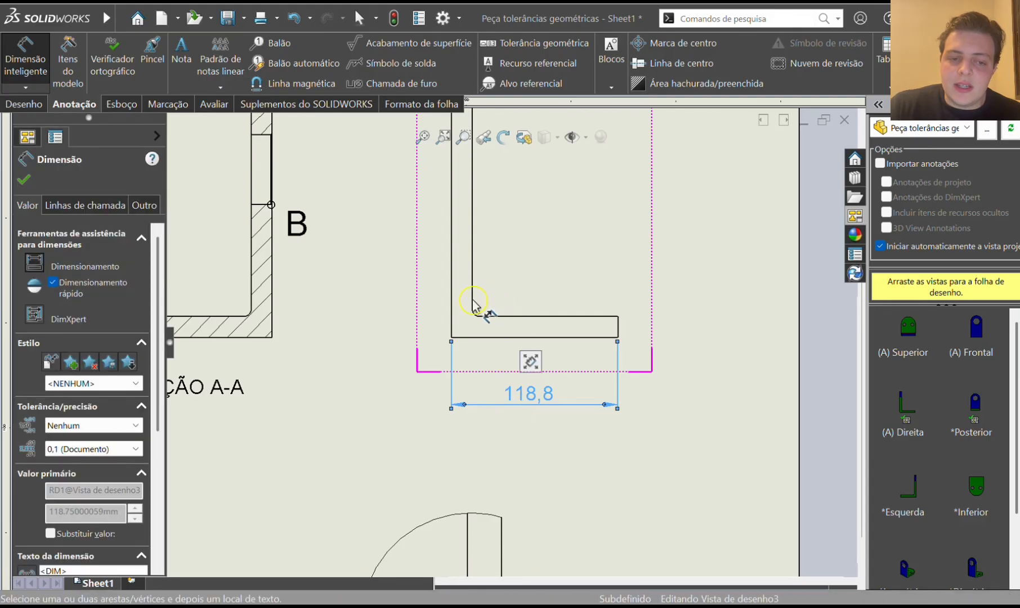
Dimension the overall height of the Direita side view from its top edge to the base's underside, placing it beside the vertical wall.
scroll(428, 298, down, 6)
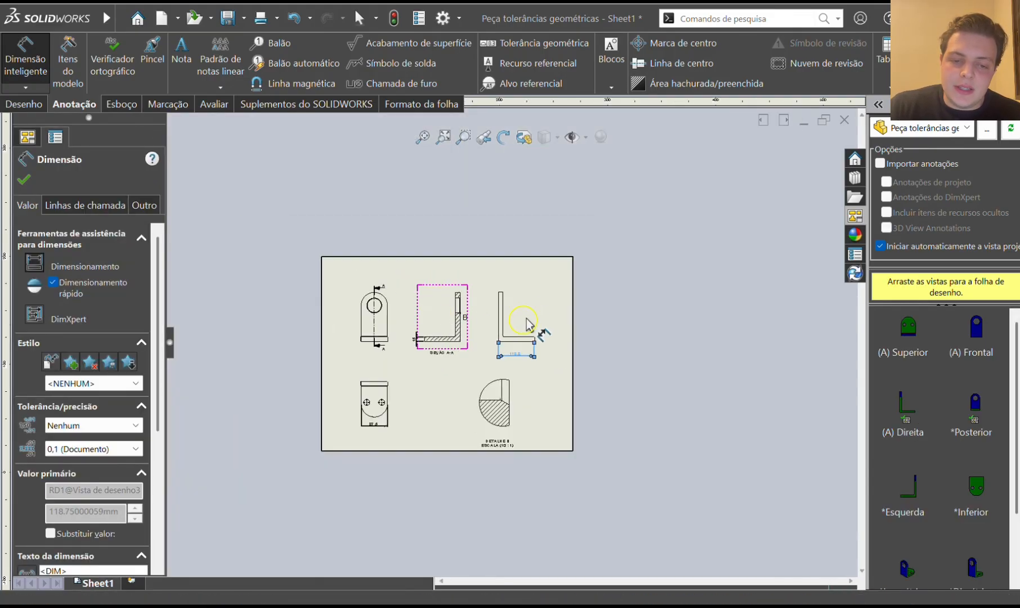
scroll(517, 319, up, 3)
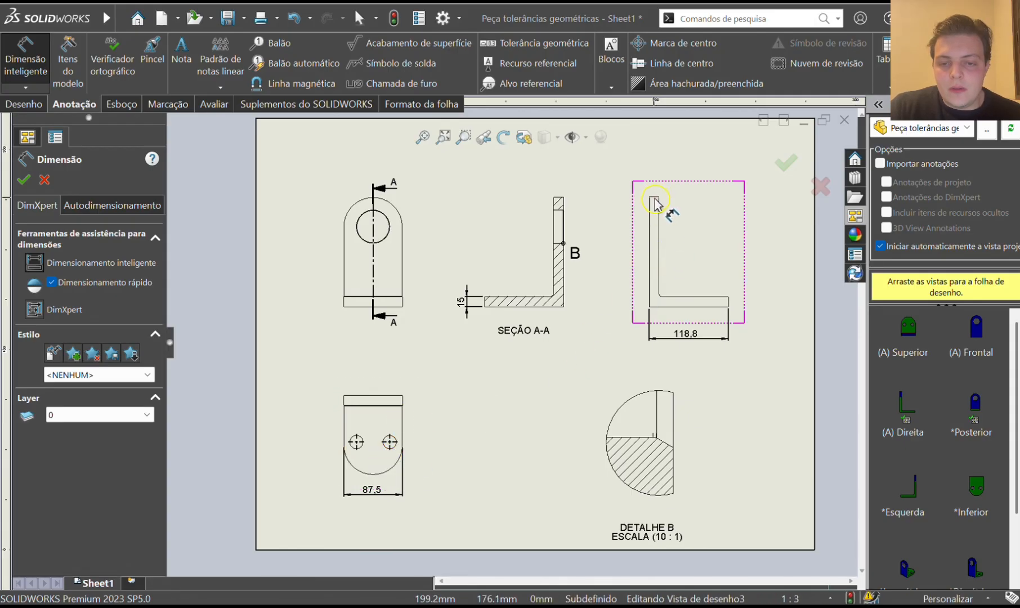
scroll(653, 203, down, 5)
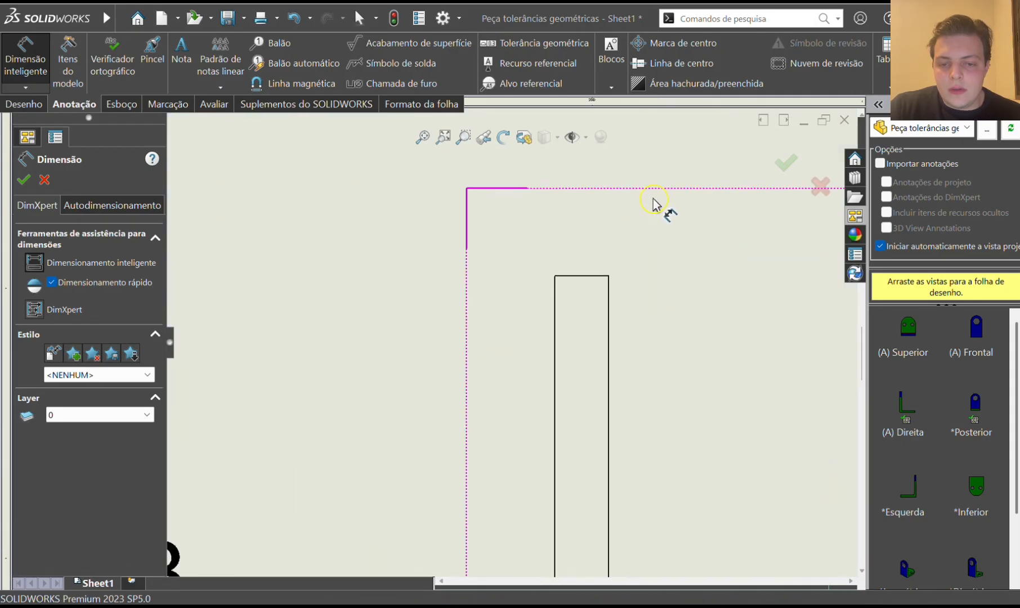
click(589, 281)
scroll(596, 360, up, 4)
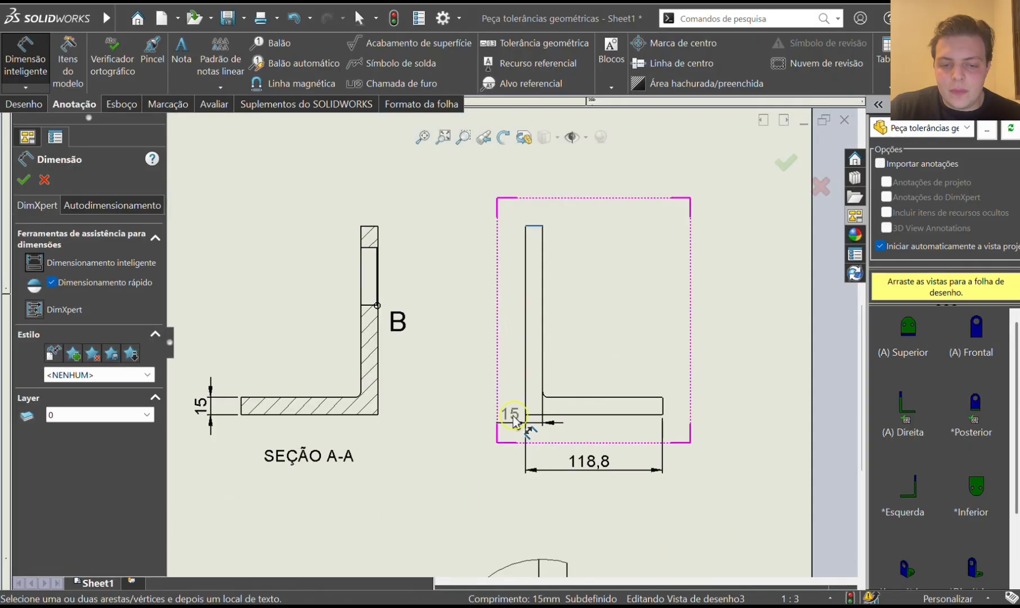
click(539, 415)
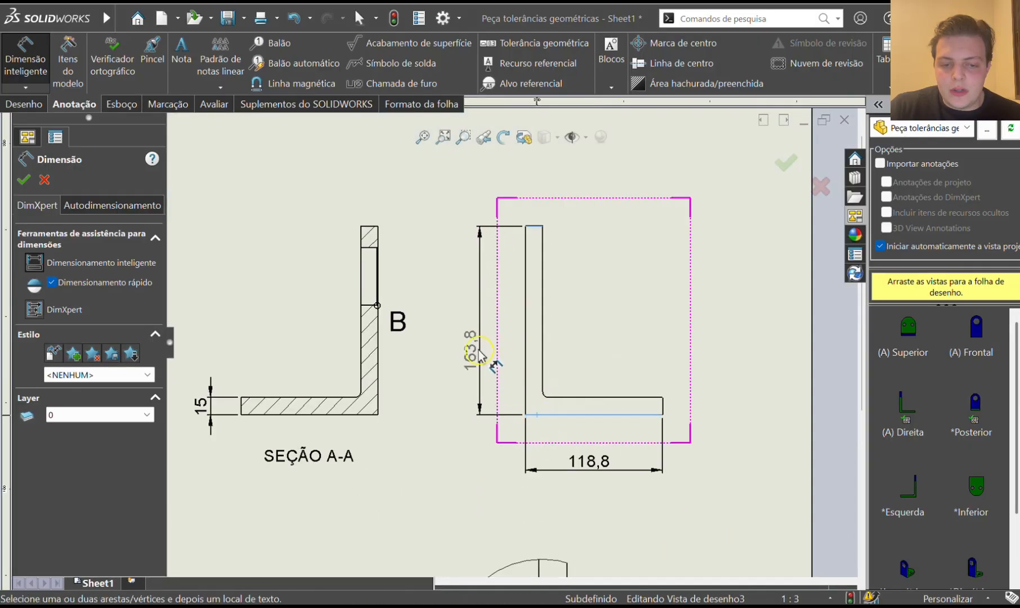
click(487, 346)
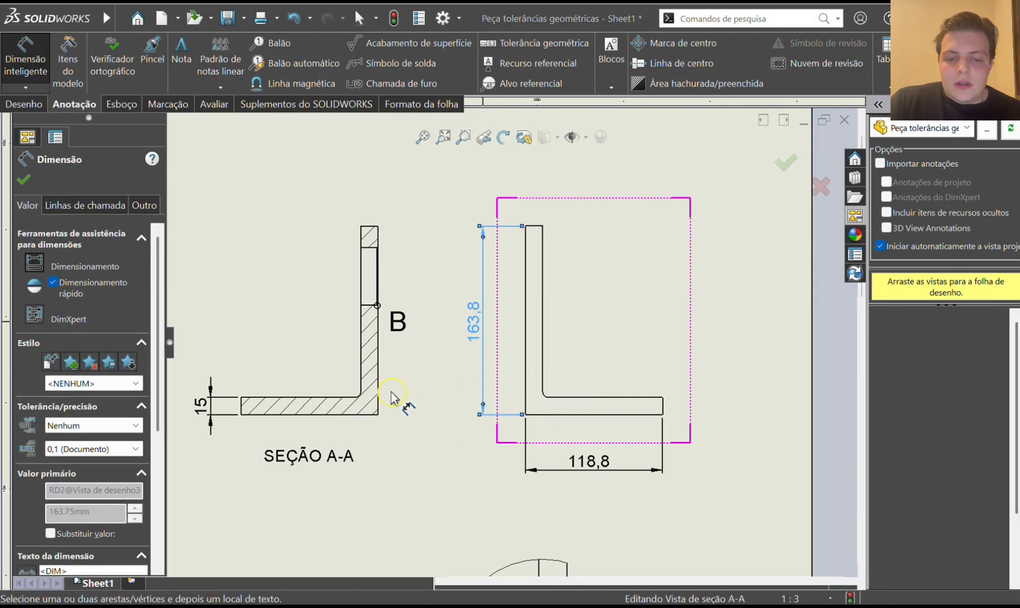
scroll(390, 398, up, 8)
scroll(461, 382, down, 4)
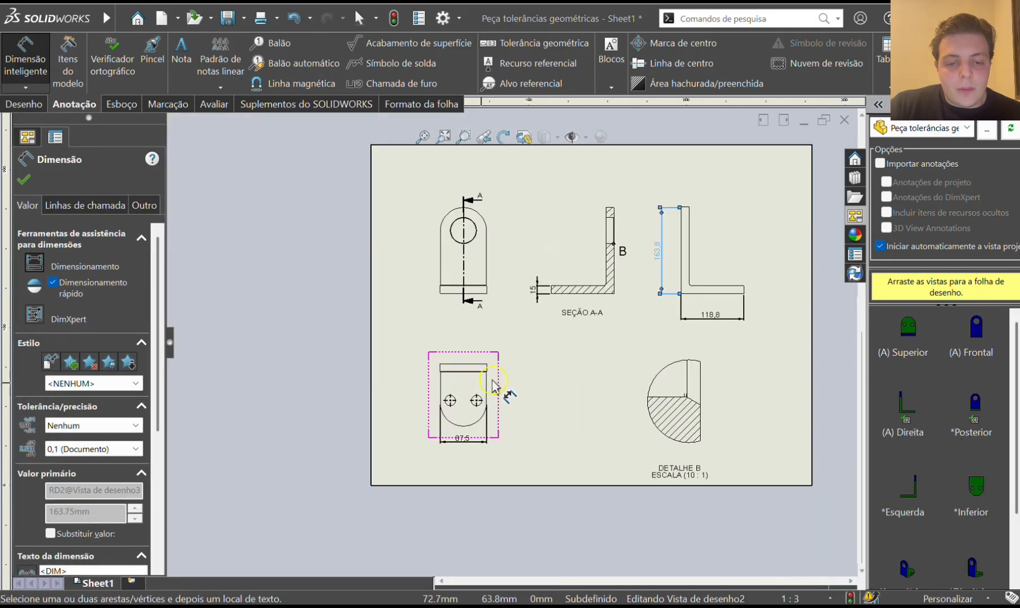
Try to dimension the height of the two-hole view from its top edge to the rounded arc, placing it beside the view.
scroll(483, 383, down, 2)
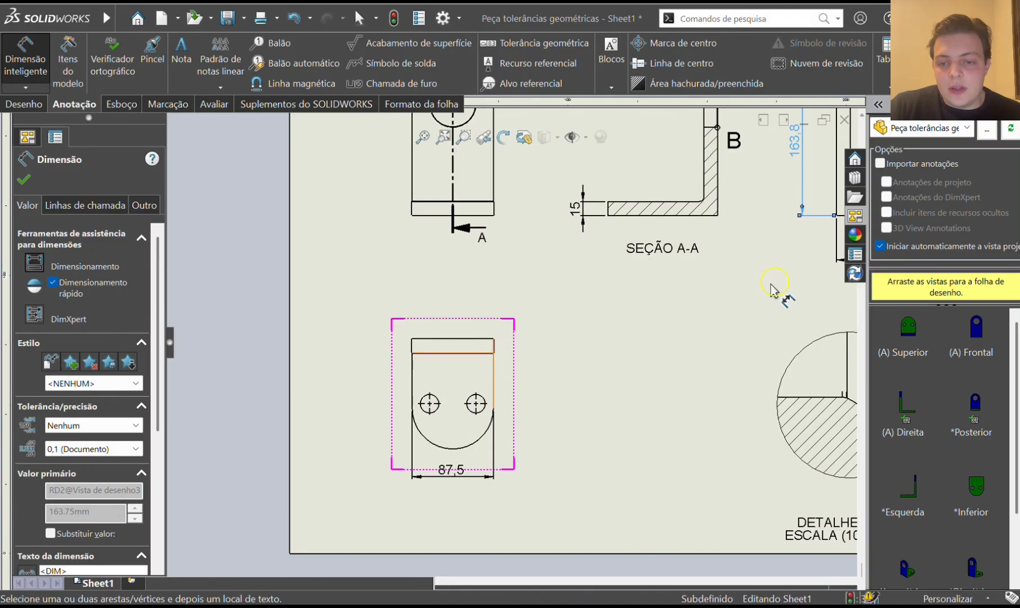
scroll(773, 284, up, 3)
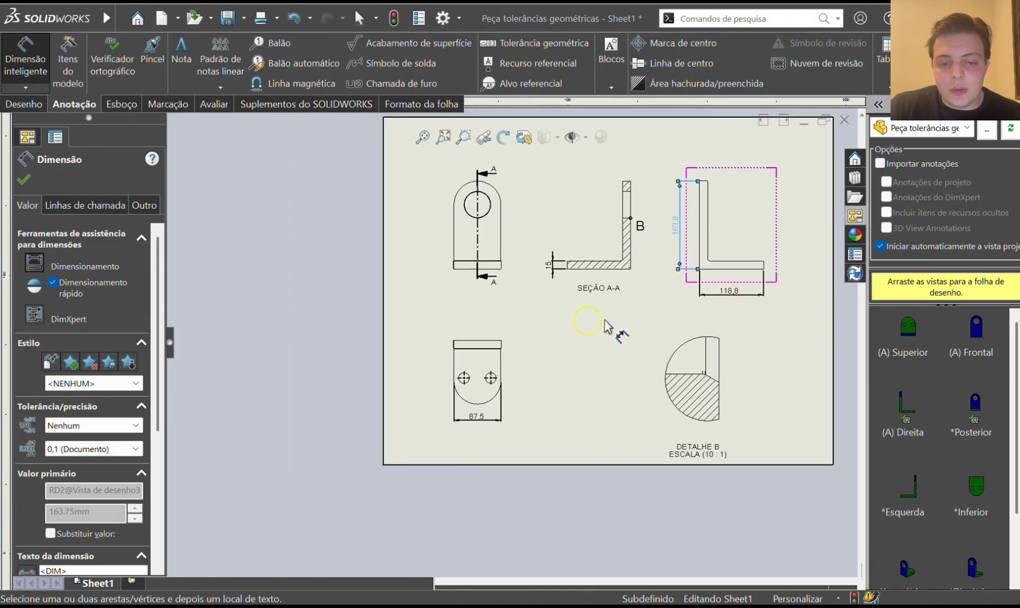
scroll(493, 368, down, 3)
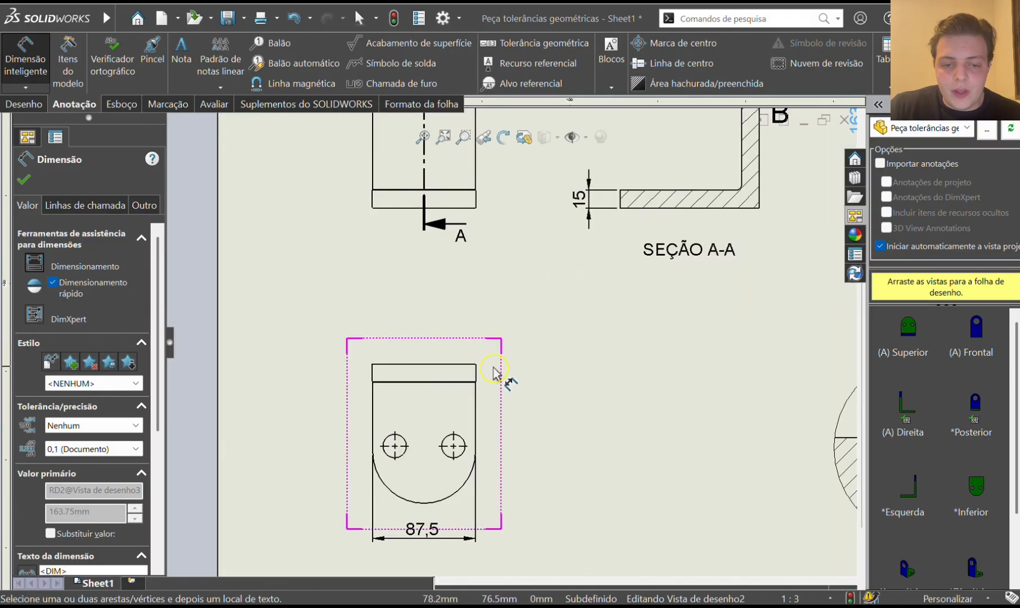
click(456, 366)
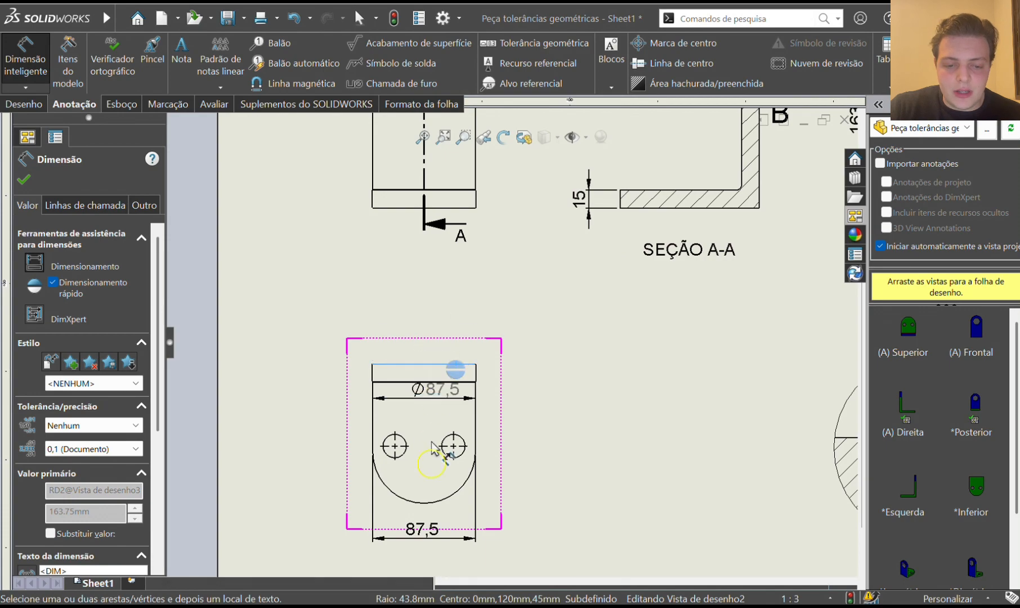
click(449, 496)
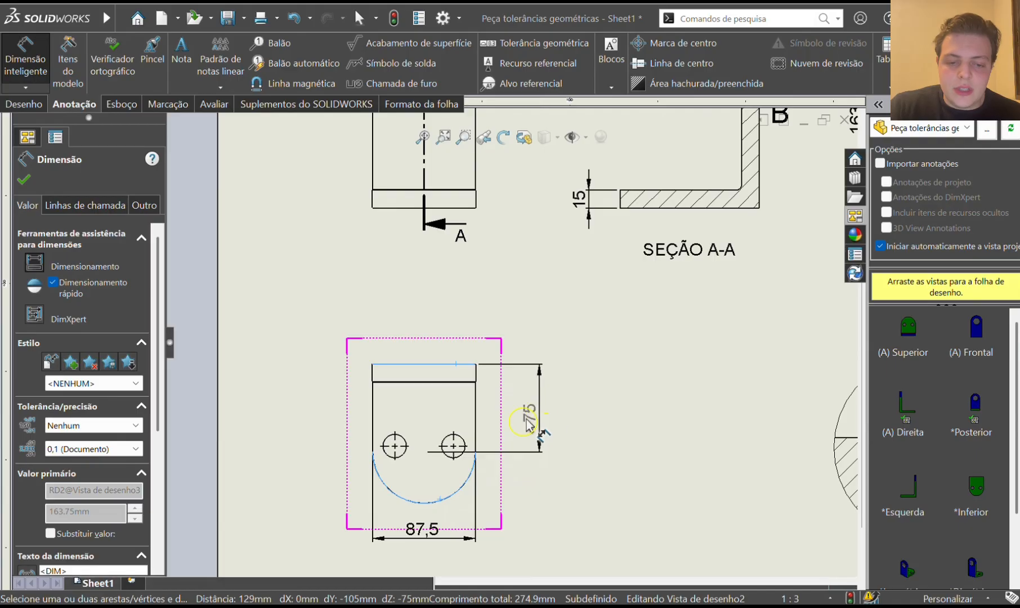
click(532, 415)
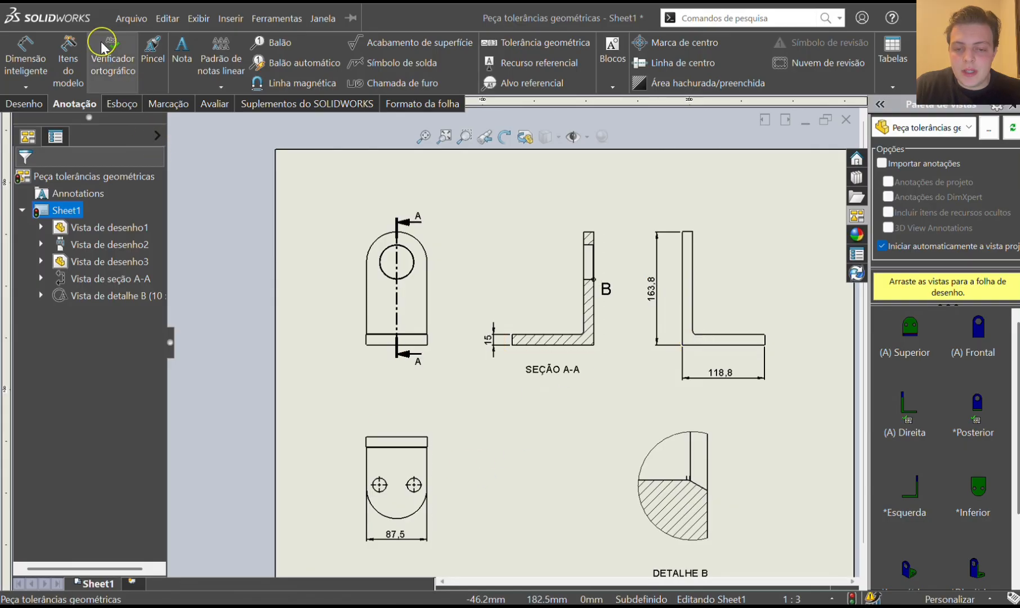
Restart Smart Dimension and place a vertical dimension beside the two-hole view between its top edge and the arc.
click(29, 68)
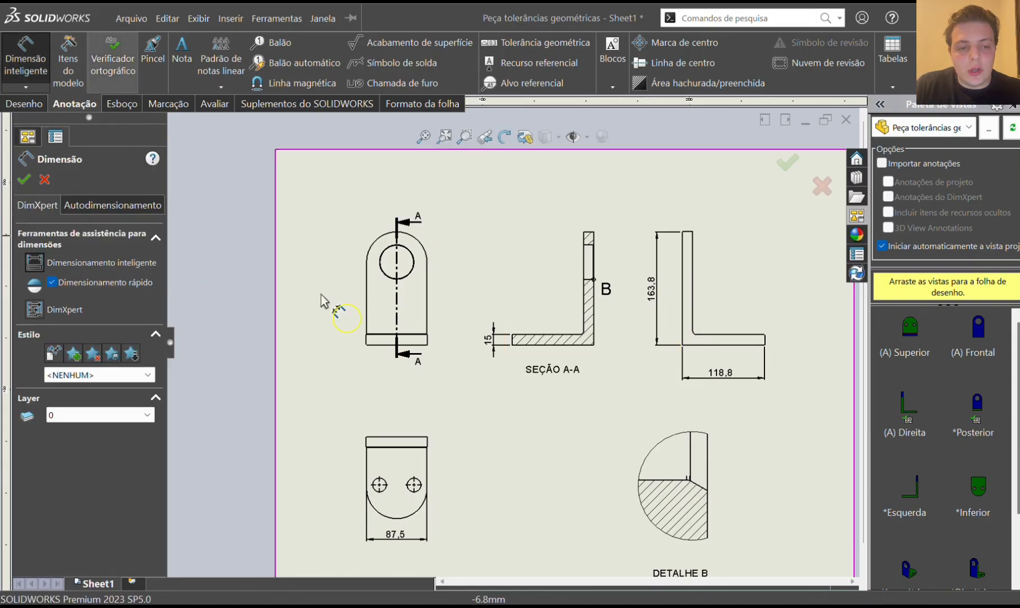
scroll(428, 470, down, 2)
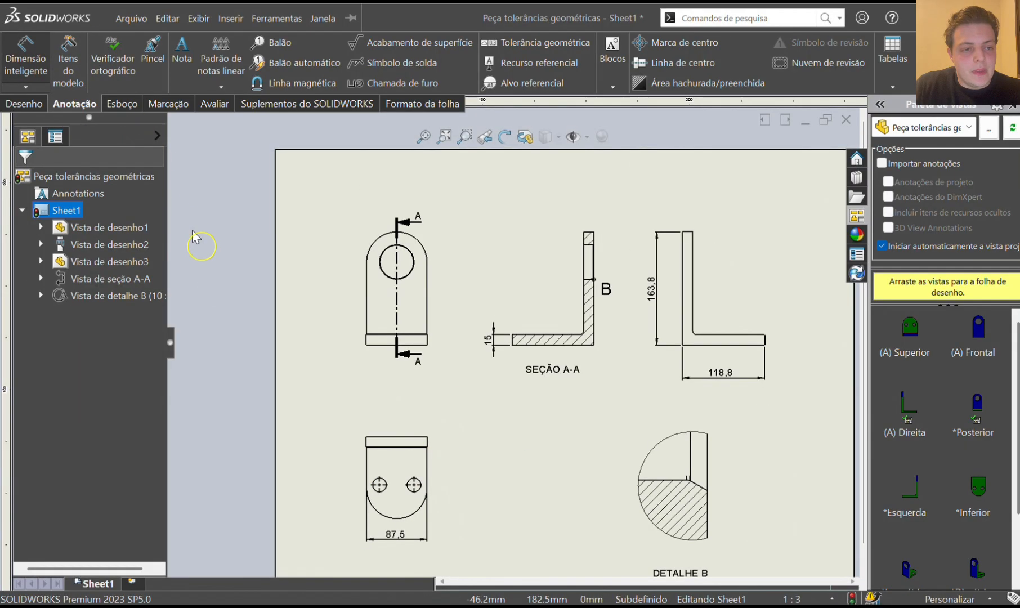
click(29, 68)
scroll(423, 478, down, 2)
scroll(422, 450, down, 1)
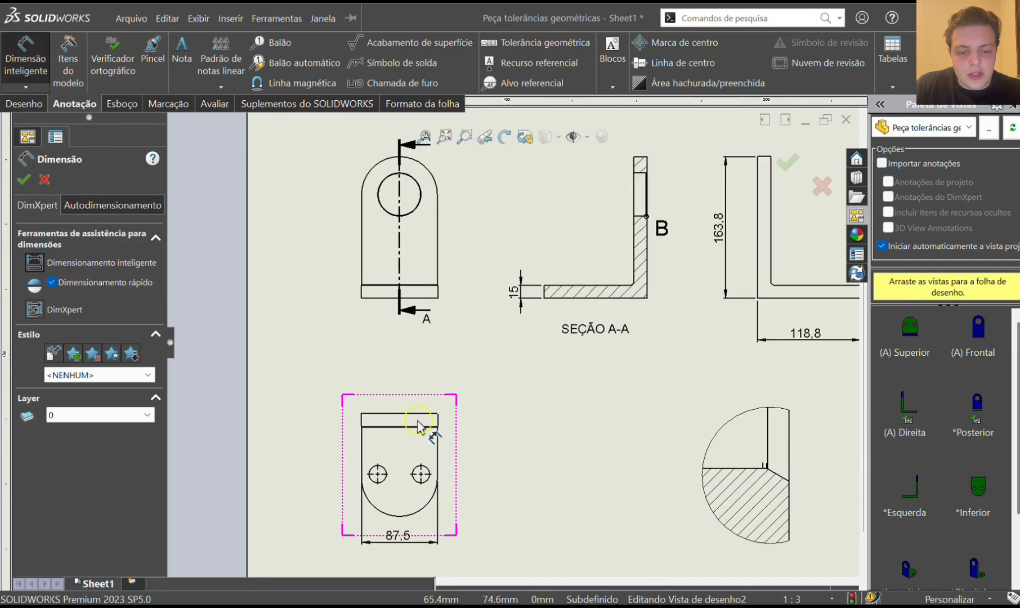
click(418, 419)
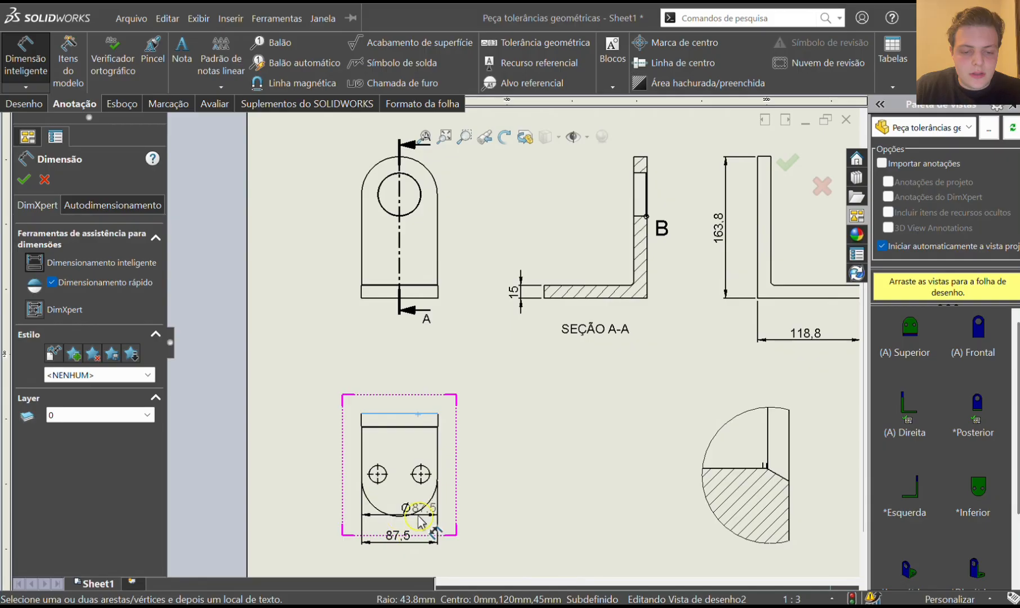
click(417, 517)
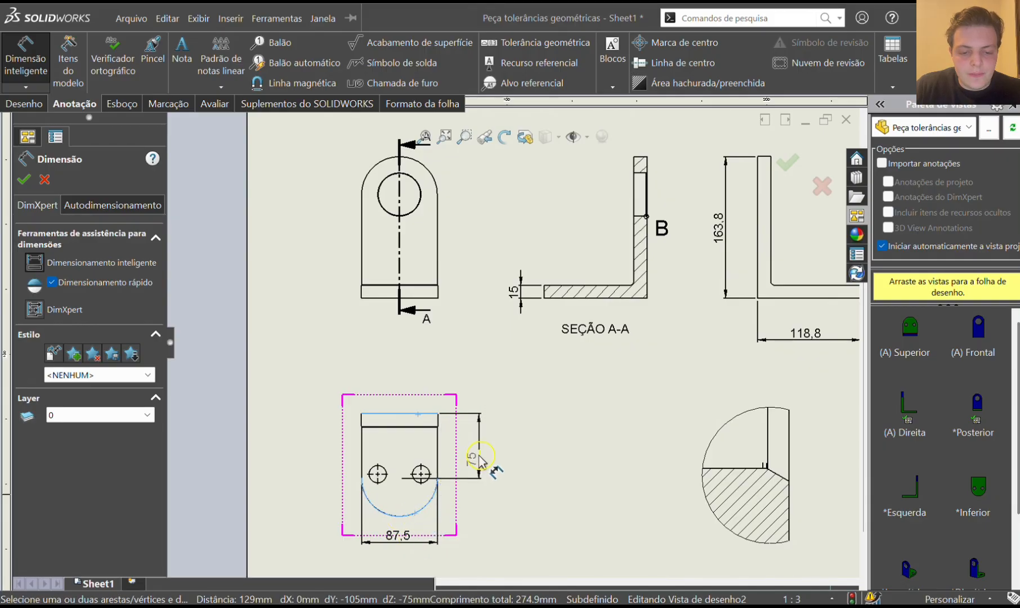
click(482, 453)
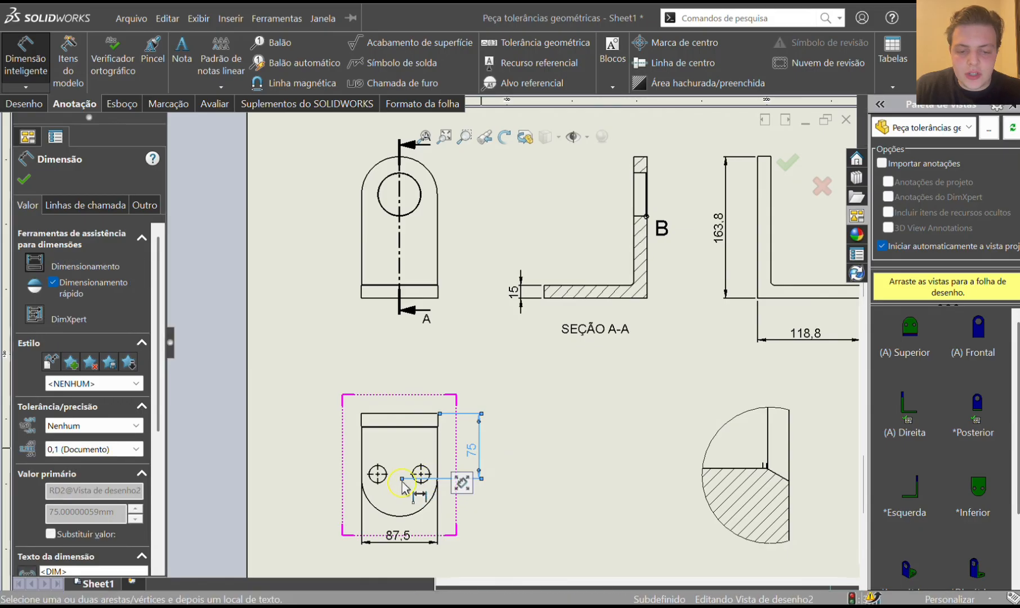
Reattach the lower end of the two-hole view's vertical dimension from the arc's centre to its lowest point.
scroll(414, 534, down, 4)
scroll(399, 476, up, 2)
scroll(399, 476, down, 1)
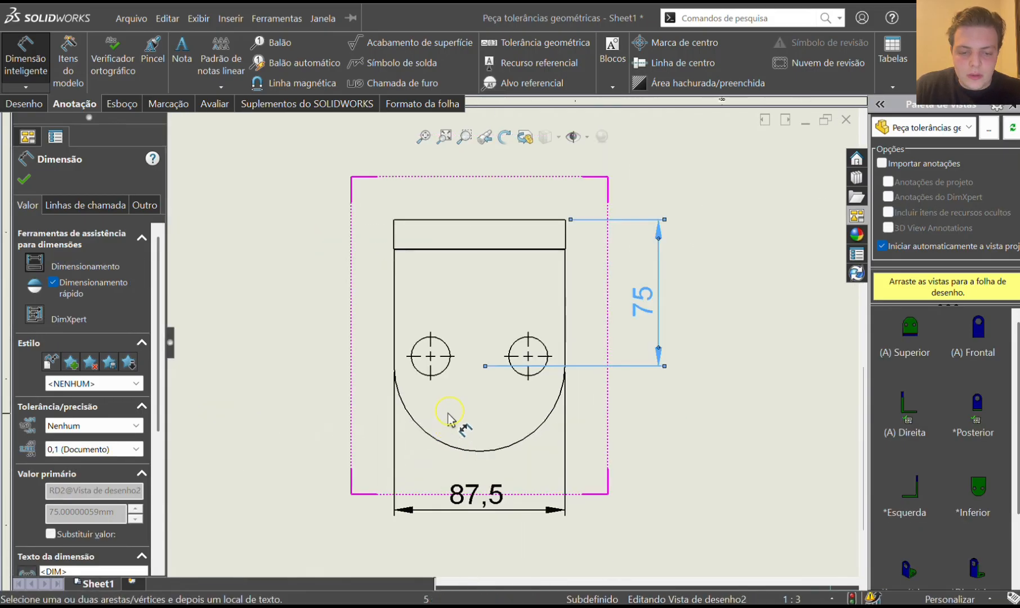
drag(486, 365, 480, 451)
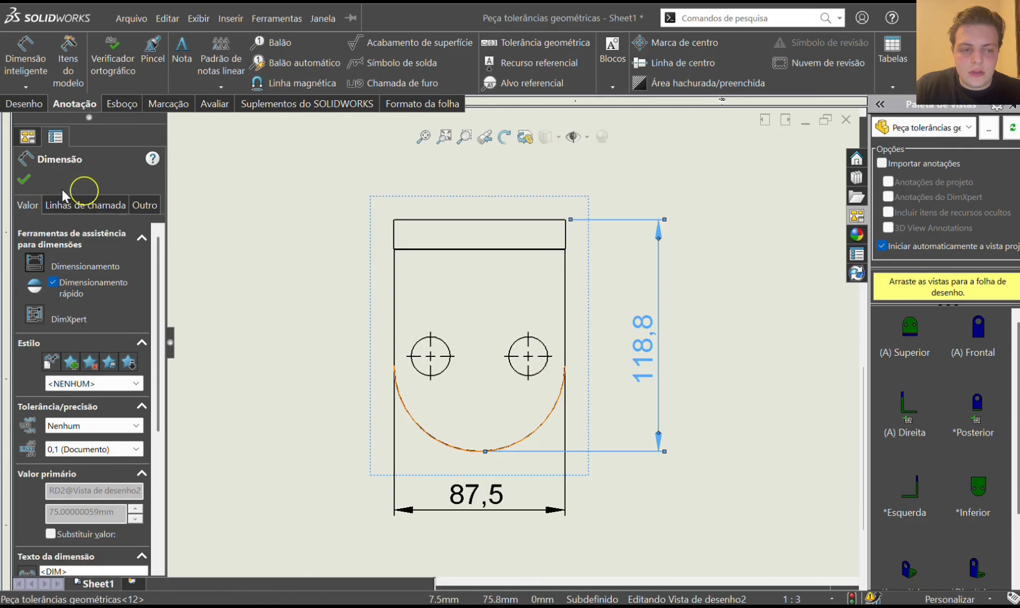
click(730, 379)
scroll(729, 377, up, 5)
scroll(644, 325, up, 3)
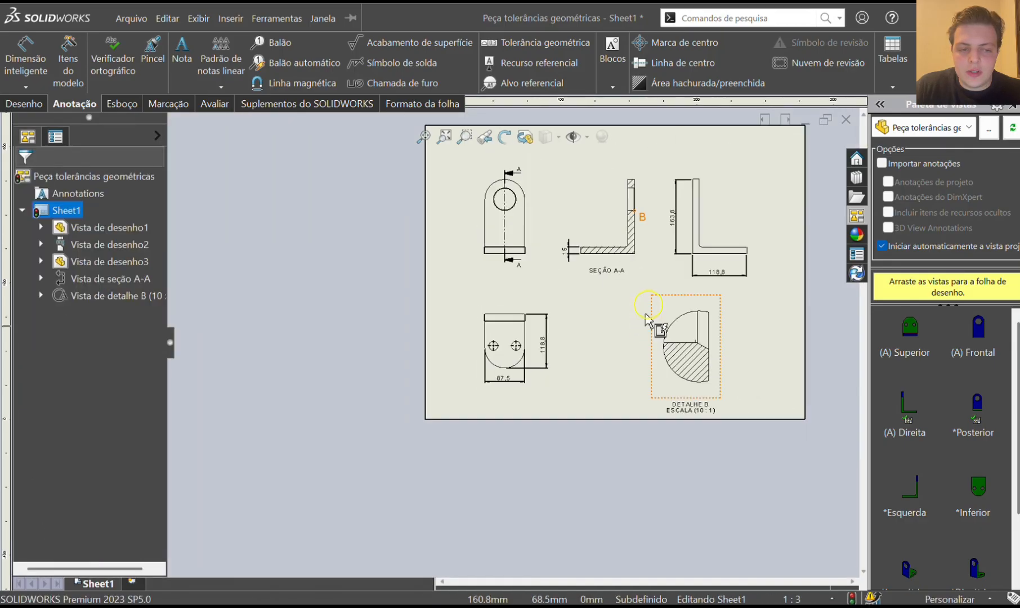
scroll(675, 261, down, 2)
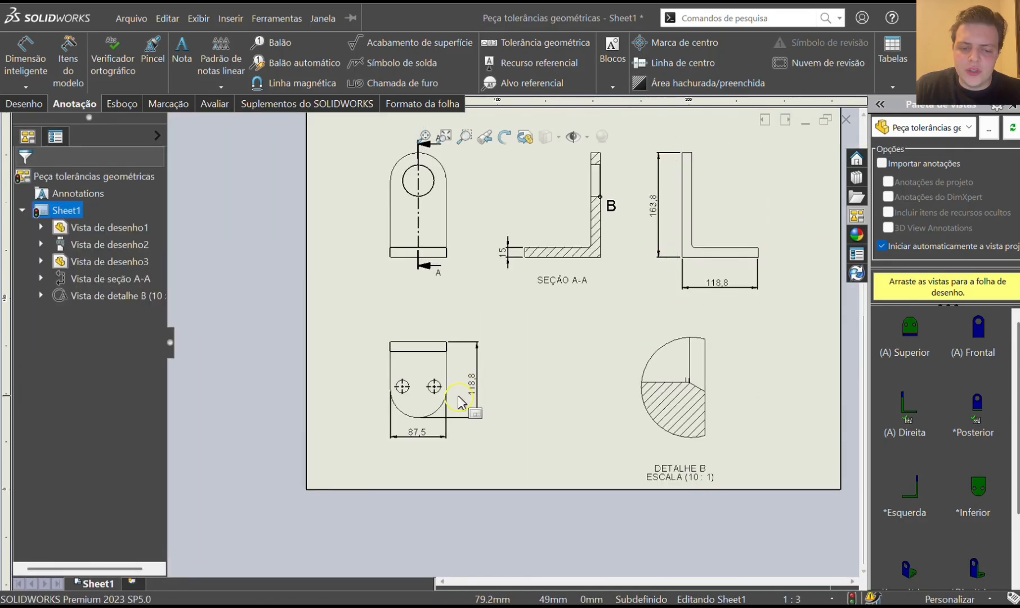
scroll(519, 396, down, 5)
right_drag(524, 388, 540, 329)
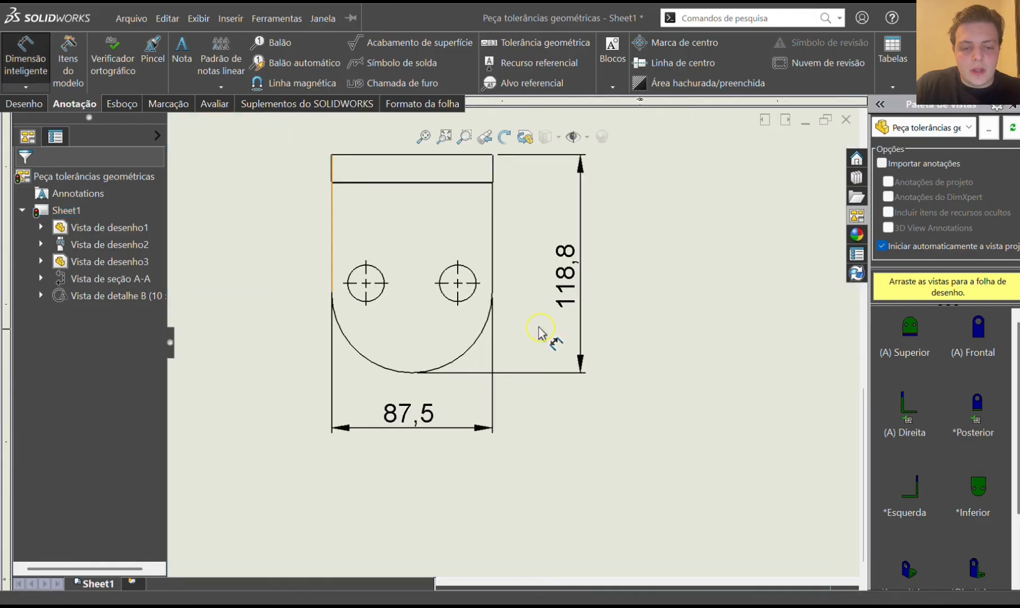
scroll(583, 307, up, 3)
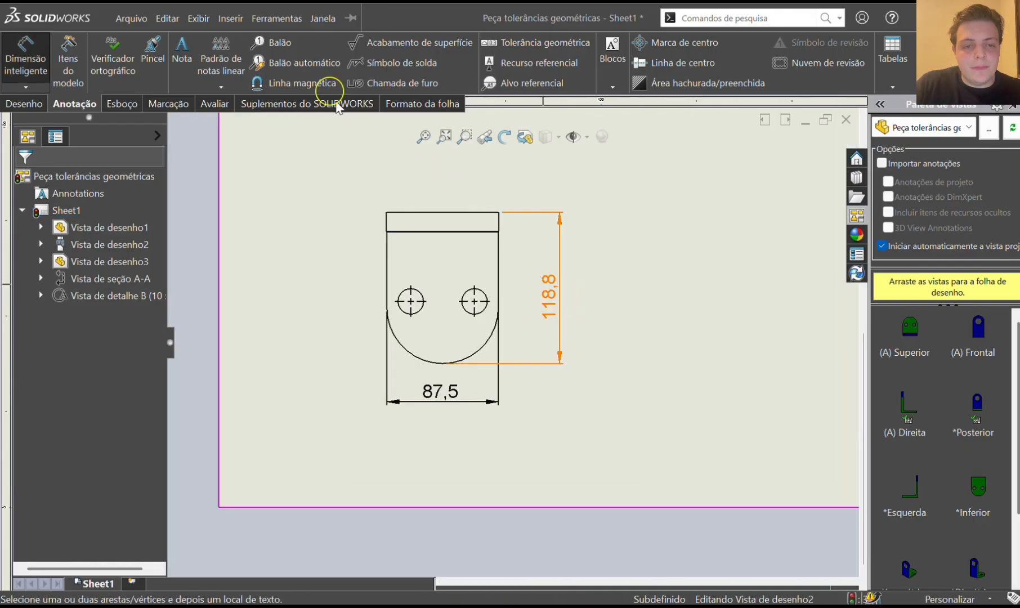
In the document's unit properties, set the basic length unit to two decimal places (0,12).
click(461, 20)
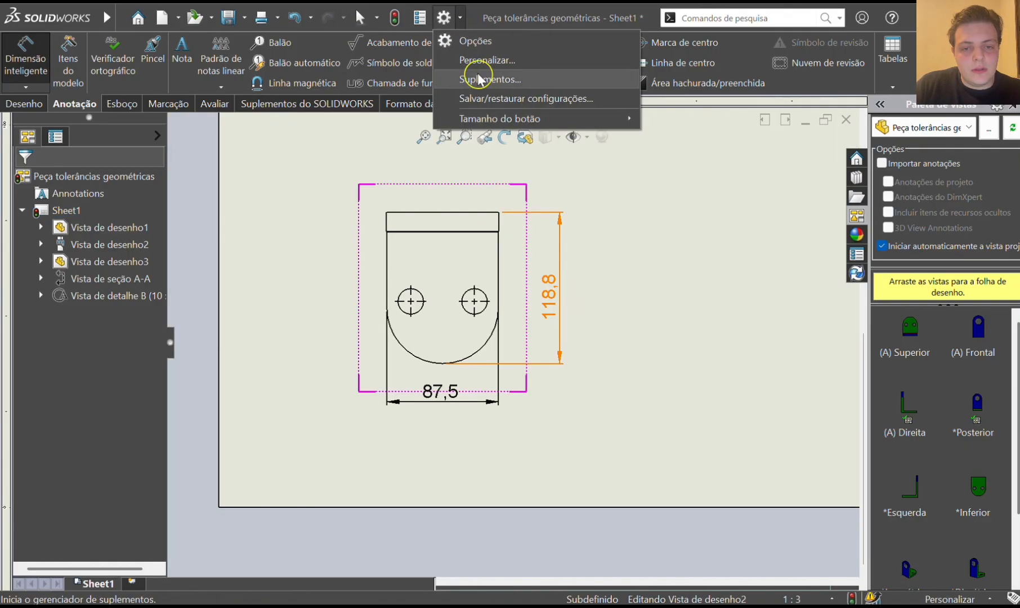
click(467, 40)
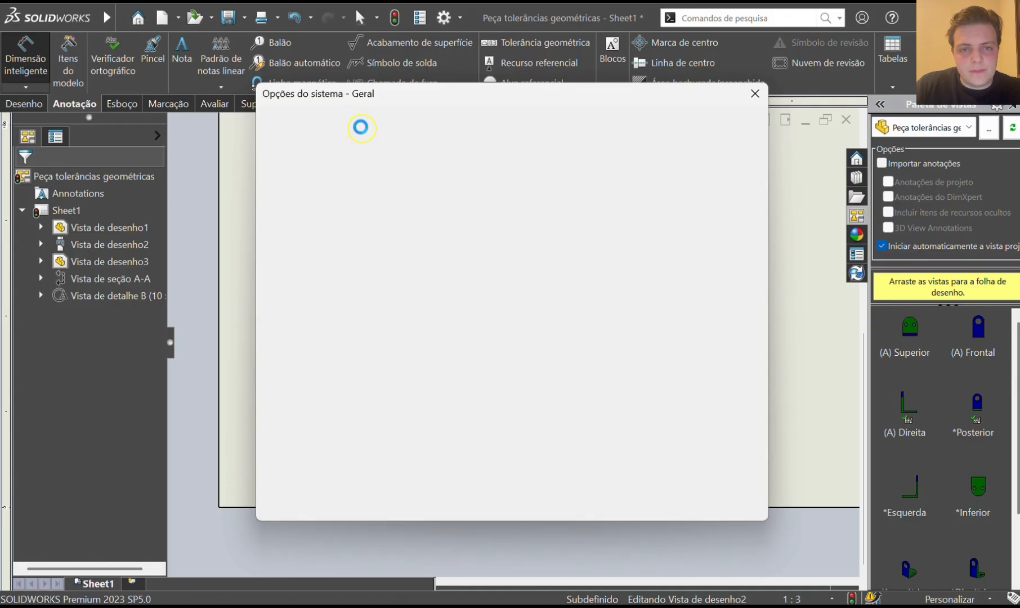
click(412, 124)
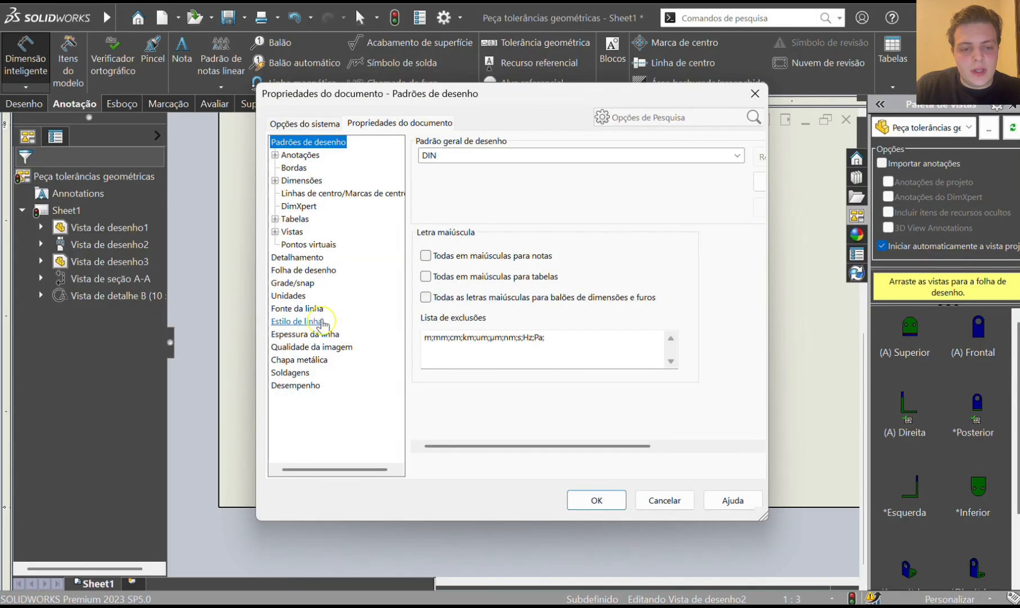
click(288, 296)
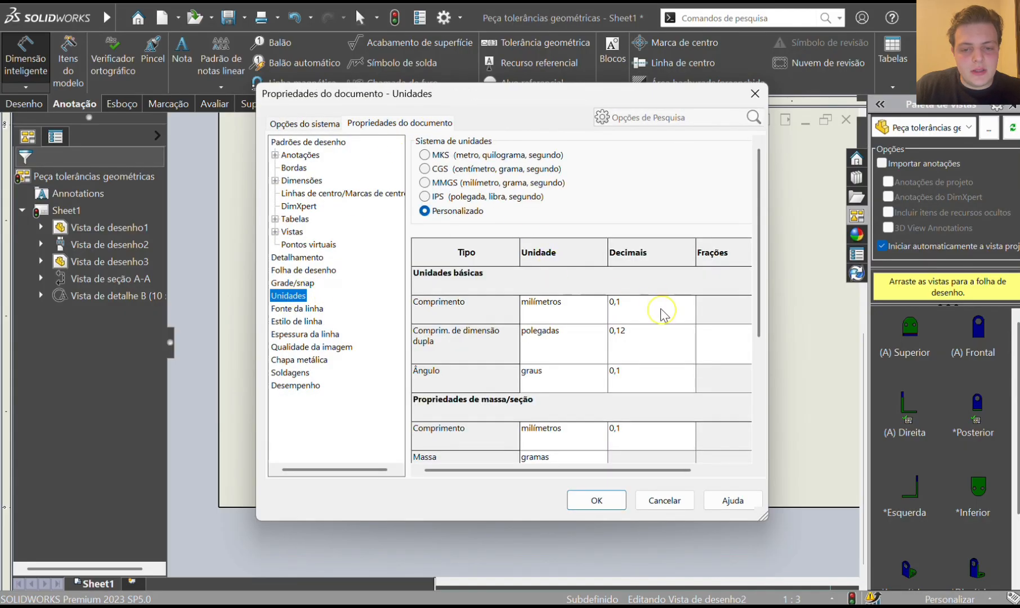
click(688, 302)
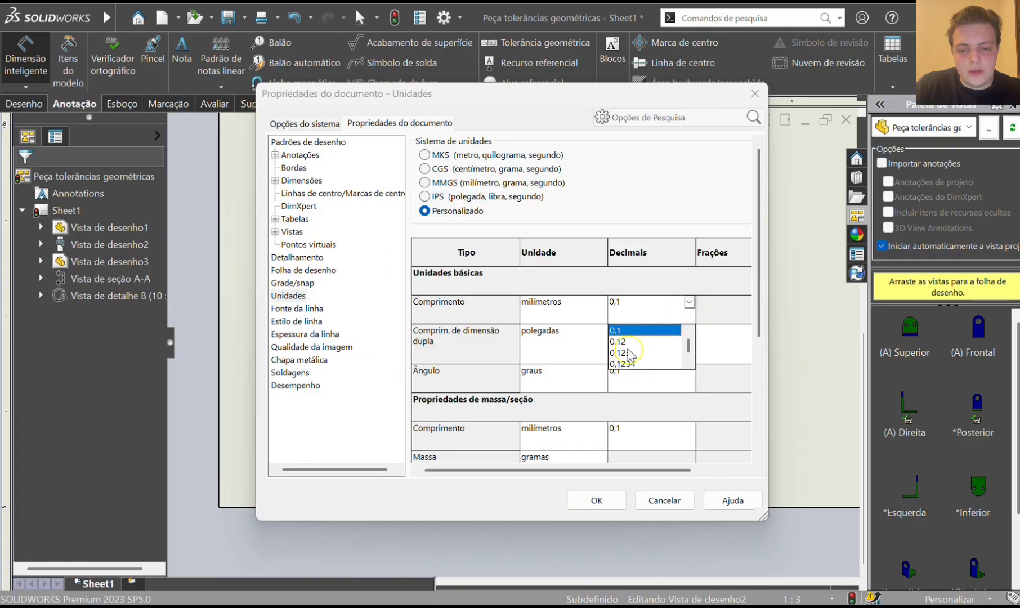
click(622, 353)
click(679, 307)
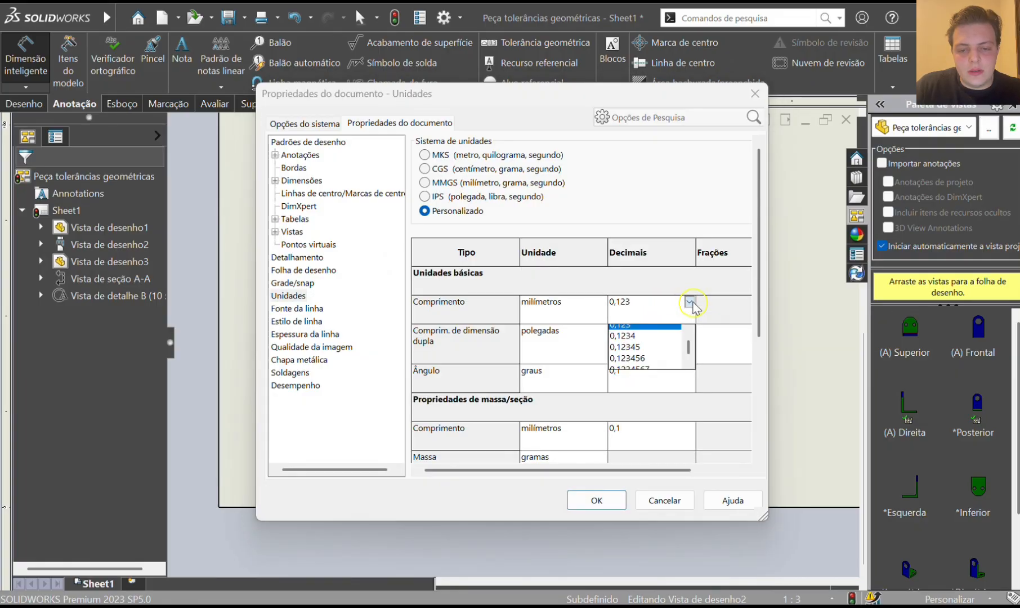
scroll(640, 342, up, 1)
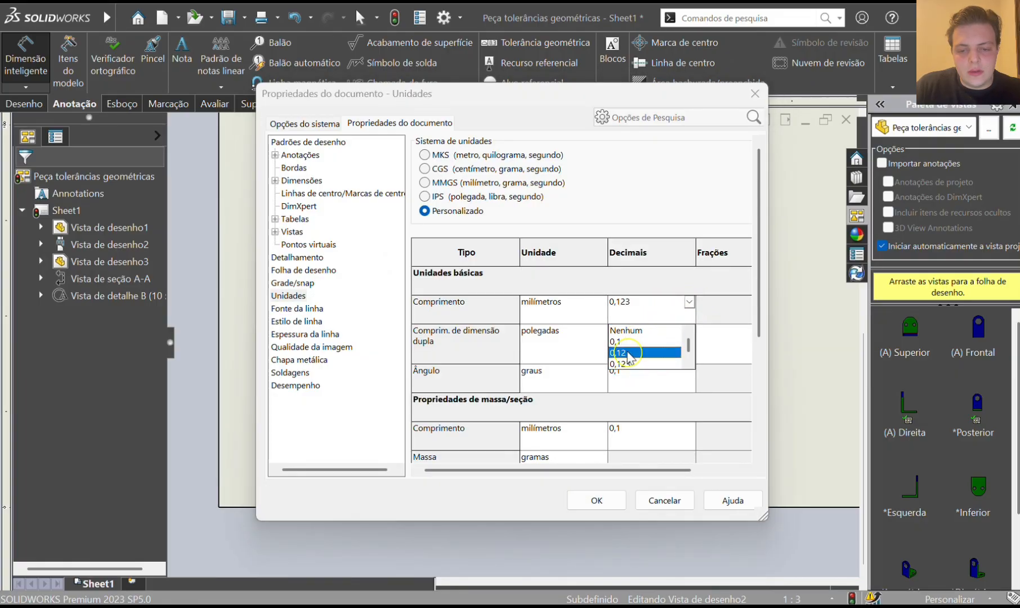
click(628, 353)
Set the angle decimals to 0,12, adjust the mass/section length decimals, and apply the unit settings.
click(642, 376)
click(629, 411)
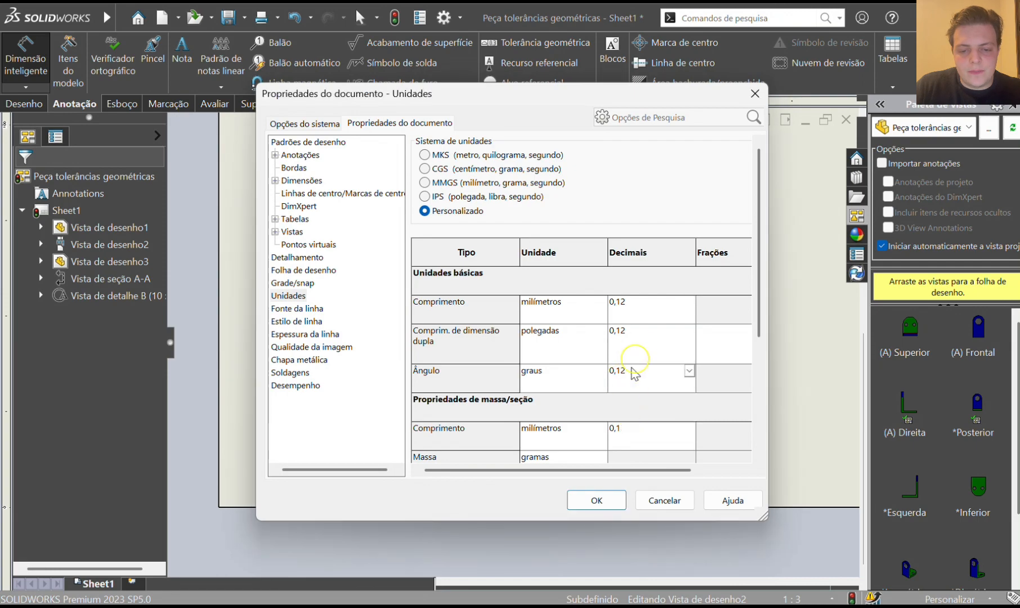
click(613, 430)
click(622, 479)
click(598, 501)
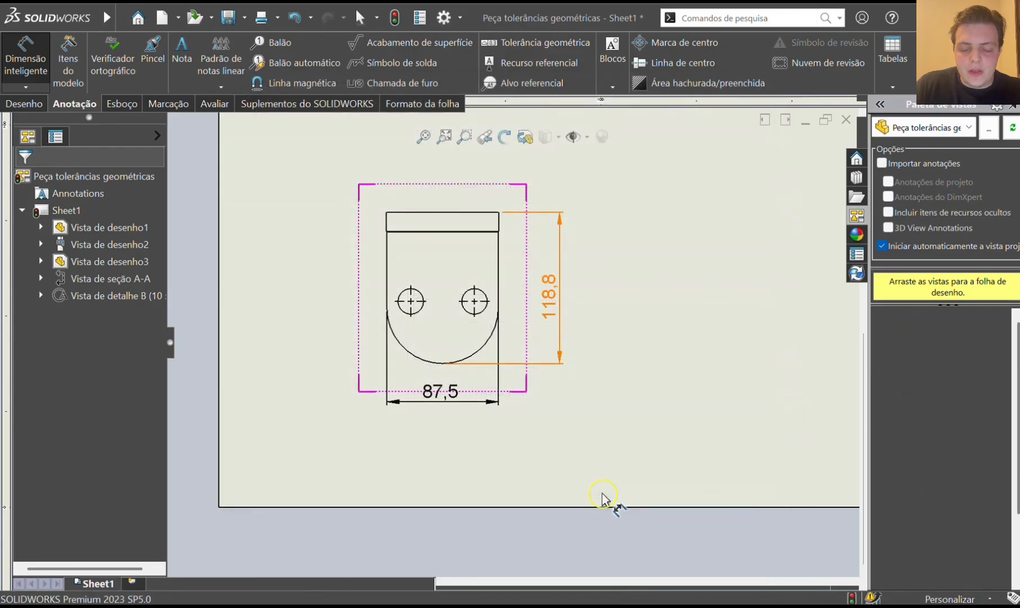
scroll(569, 371, up, 2)
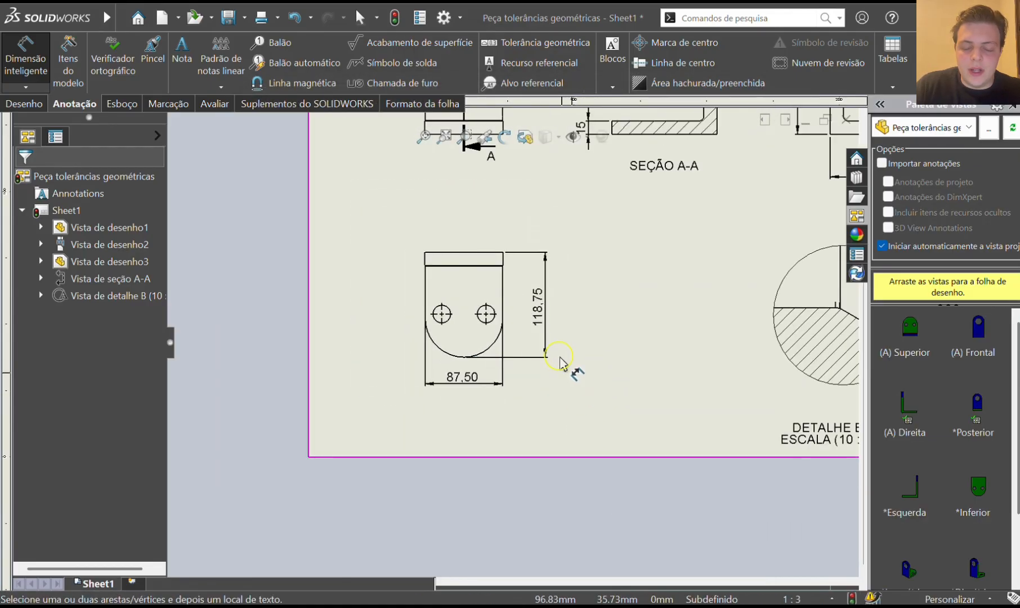
scroll(549, 314, down, 5)
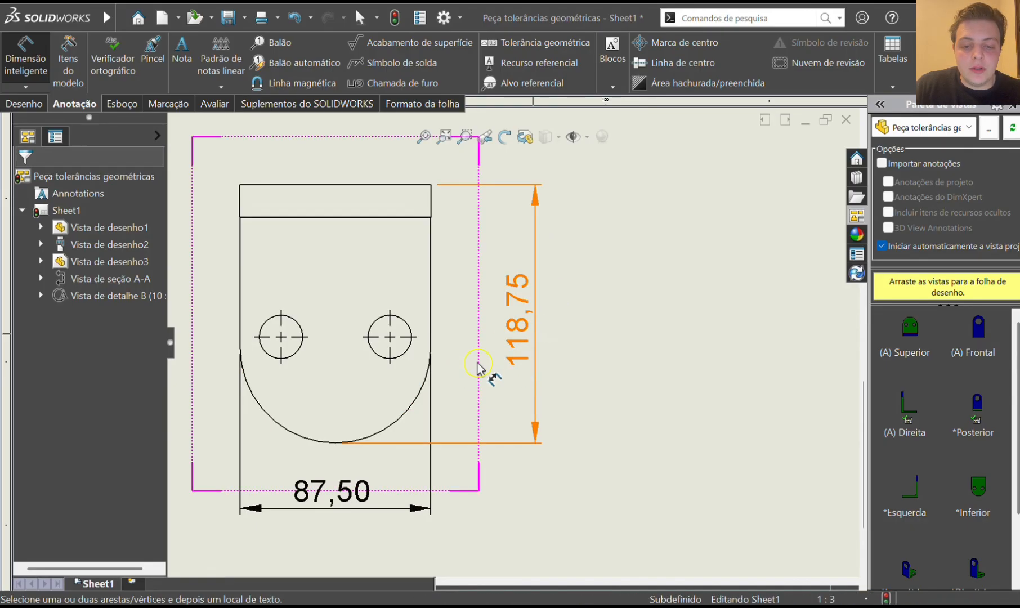
scroll(498, 362, up, 5)
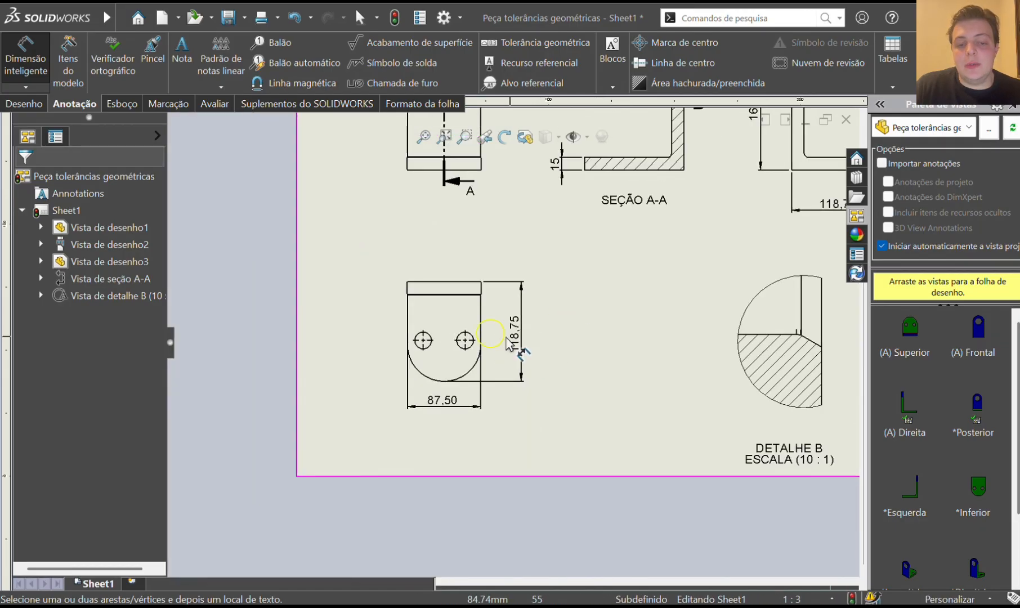
scroll(417, 355, down, 3)
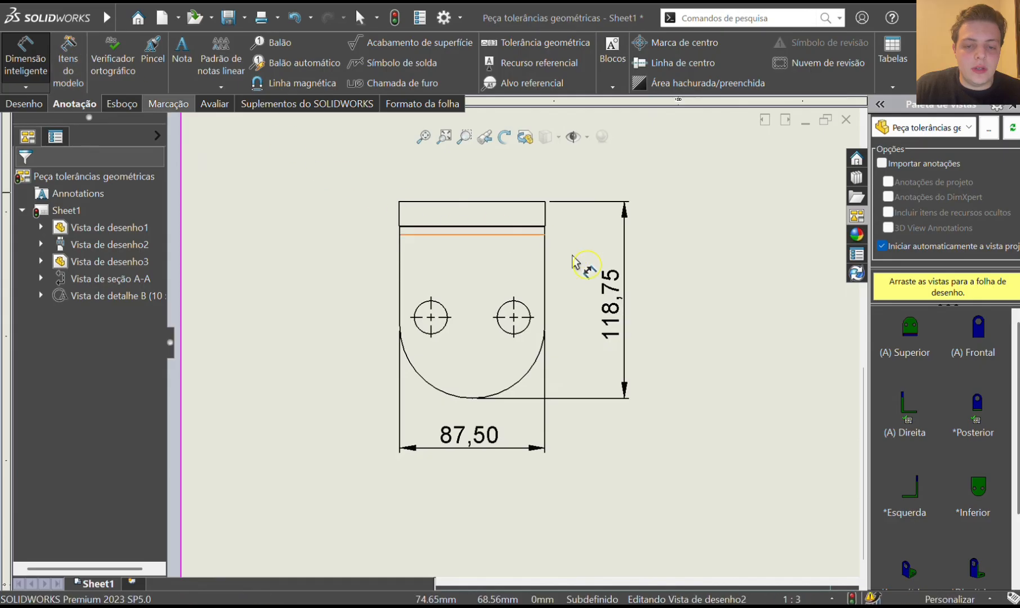
scroll(580, 264, up, 3)
scroll(675, 275, up, 3)
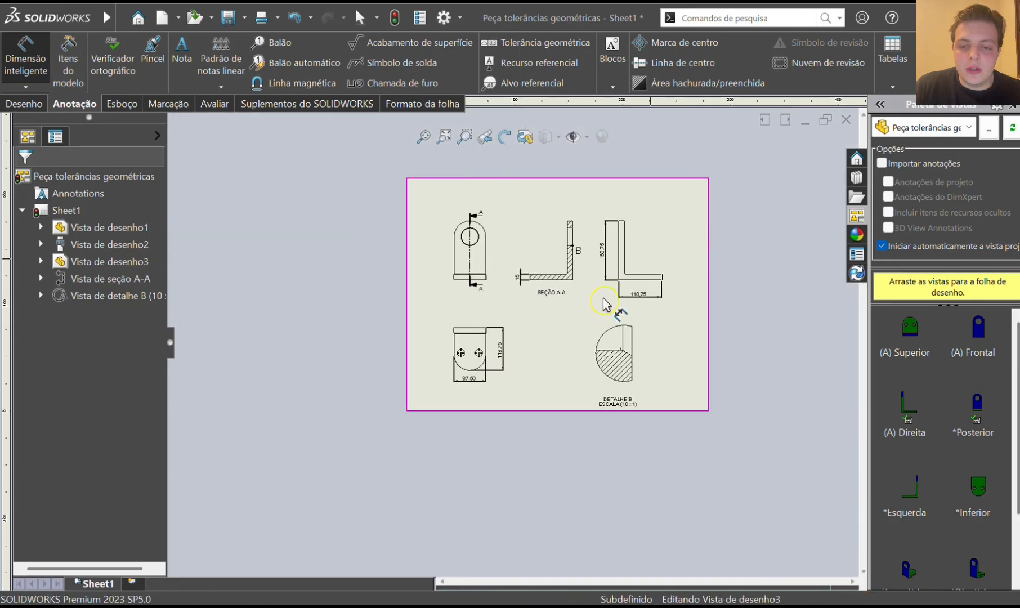
Delete the overall vertical dimension beside the two-hole view.
click(499, 352)
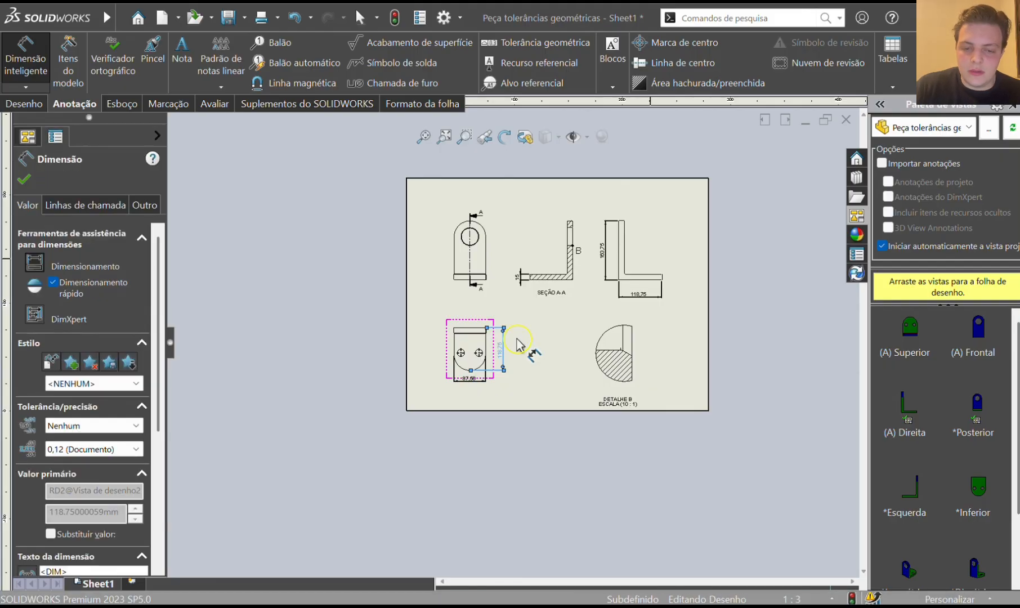
click(543, 382)
scroll(496, 349, down, 5)
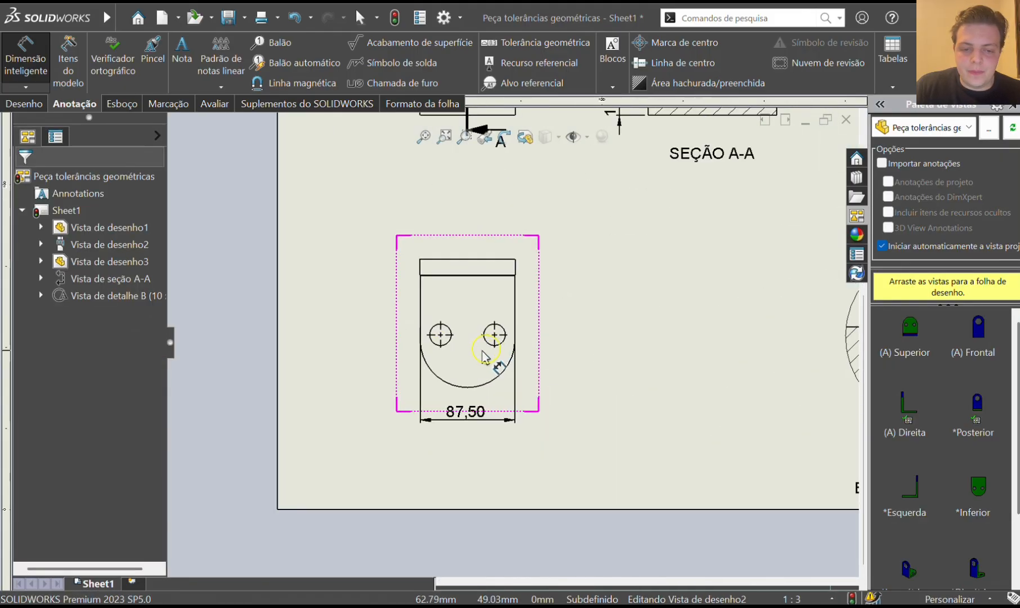
scroll(505, 329, down, 1)
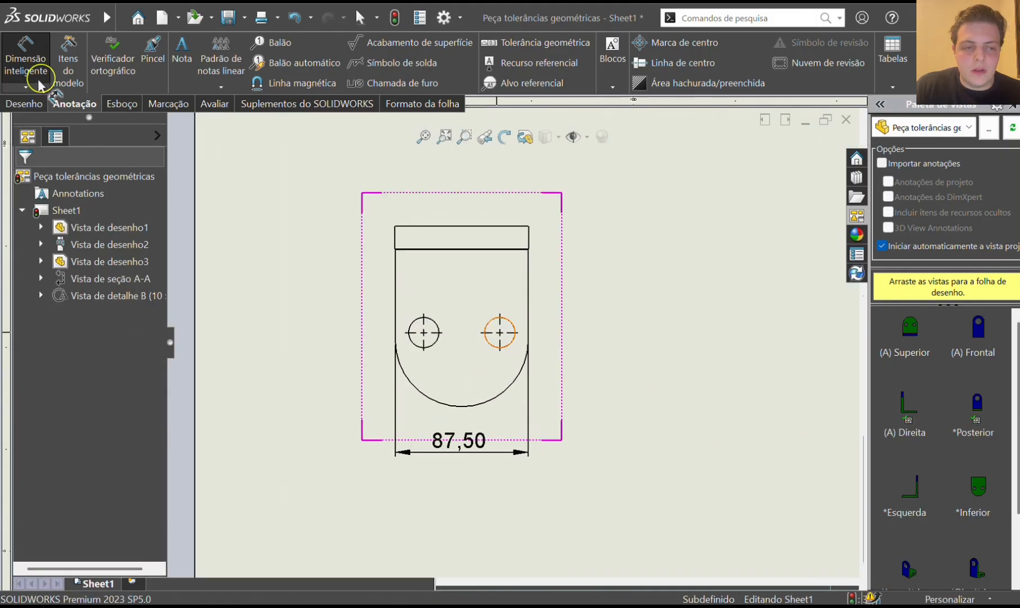
Dimension the radius of the rounded end in the two-hole view and of the rounded top in the front view.
click(417, 388)
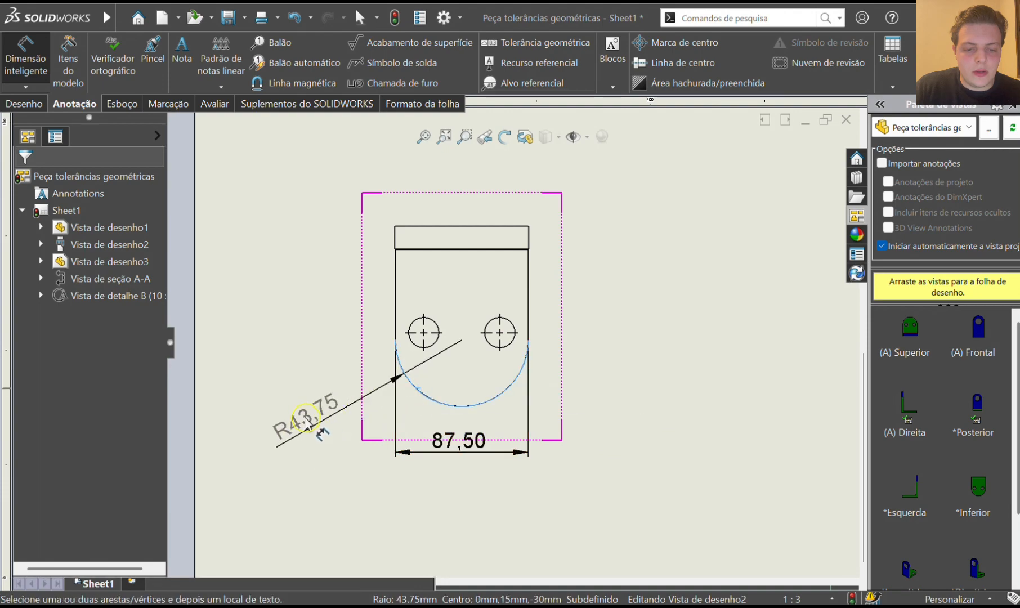
click(336, 424)
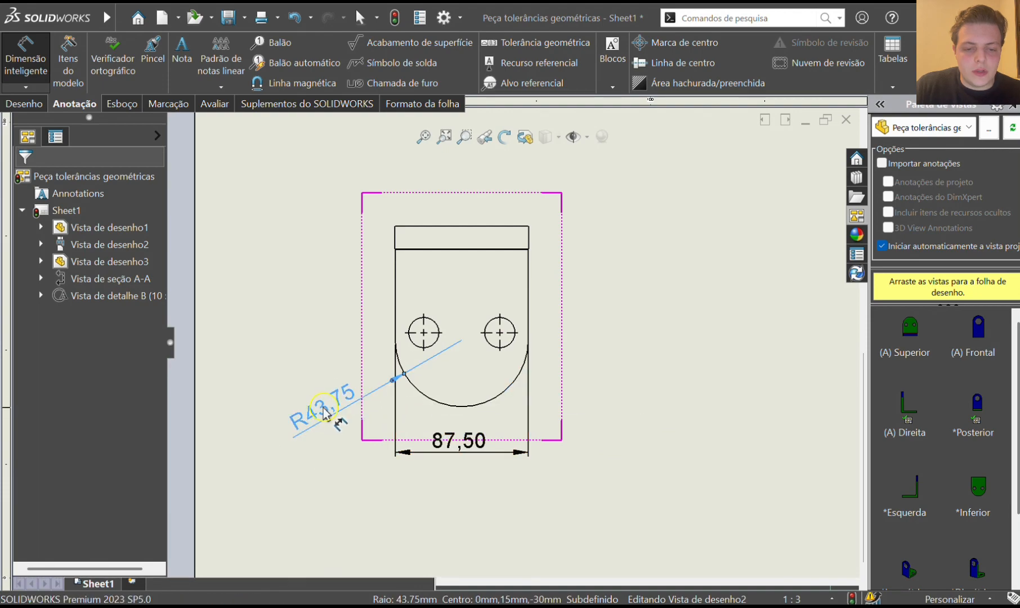
scroll(342, 301, up, 3)
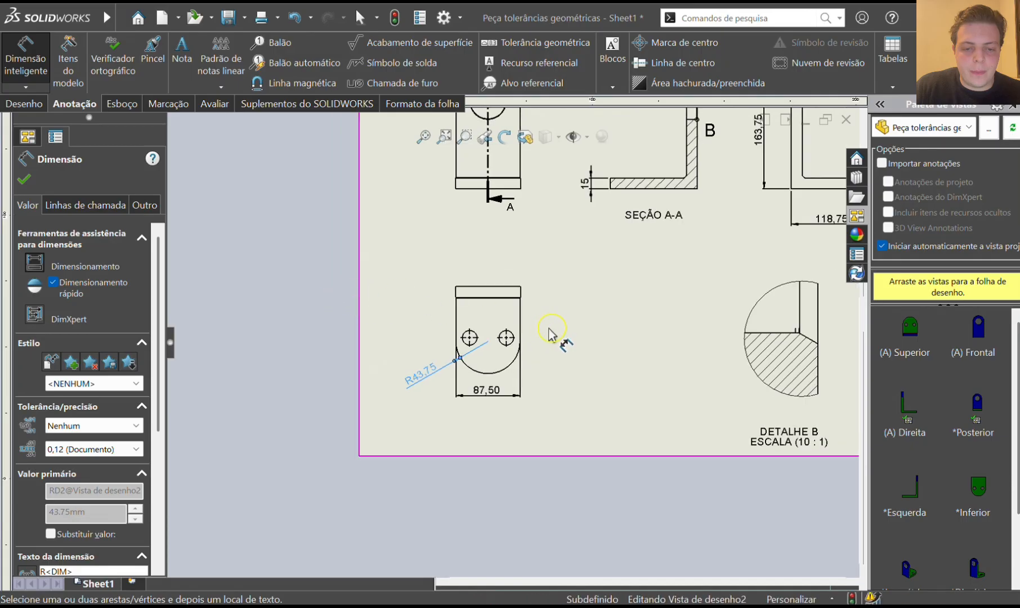
scroll(653, 291, up, 4)
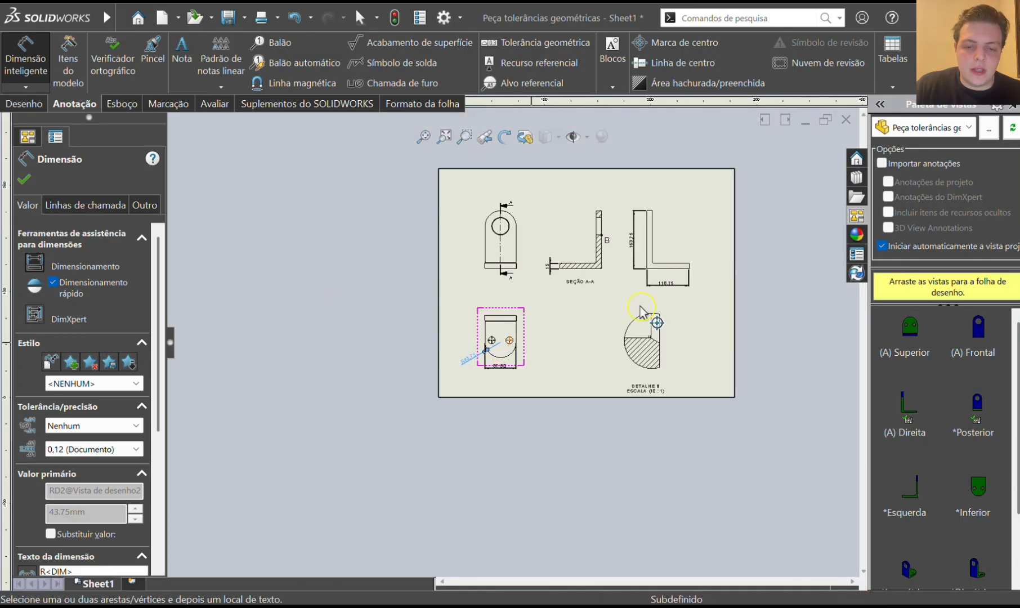
scroll(663, 311, down, 3)
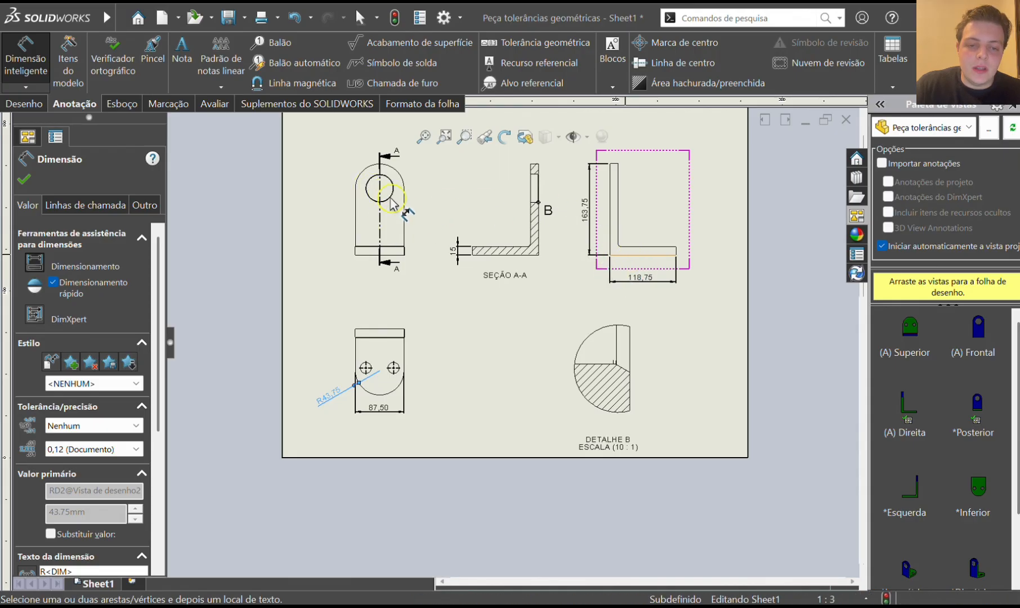
scroll(395, 202, down, 3)
click(414, 222)
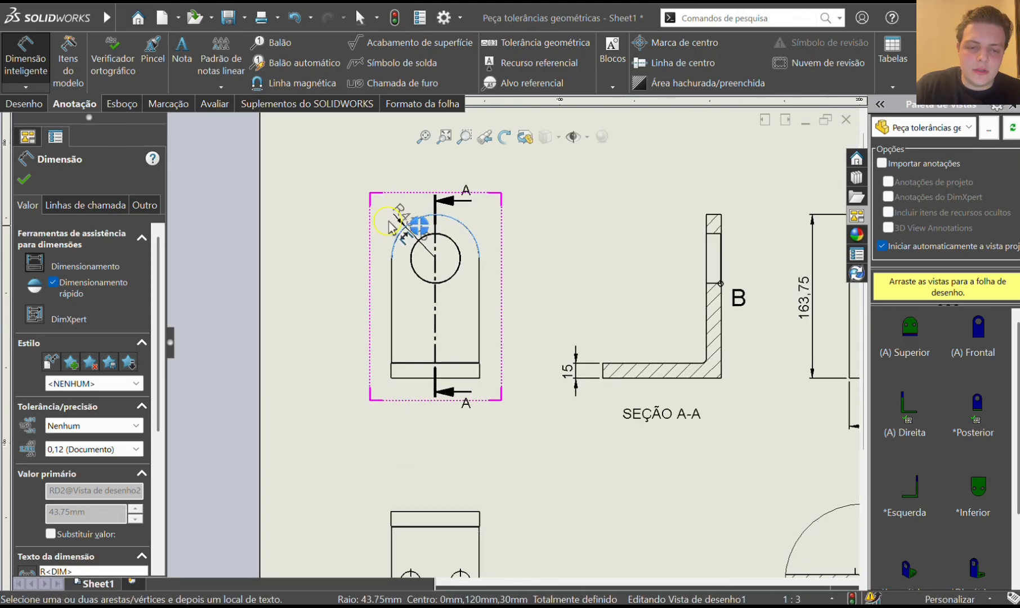
click(354, 212)
key(Escape)
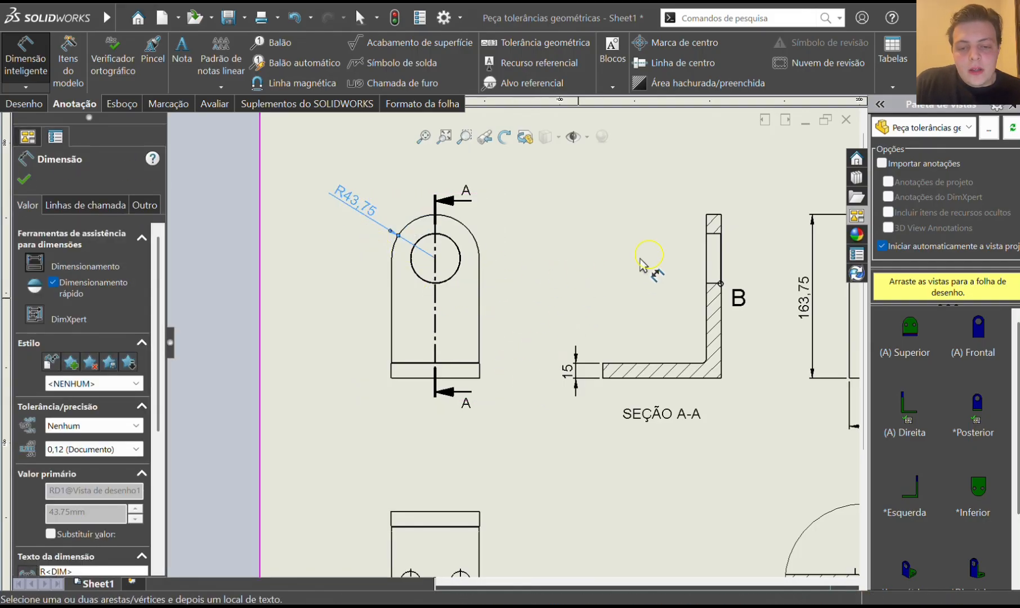
Dimension the large hole's diameter between its upper and lower edges in section view A-A, placing the value inside the bracket's angle.
scroll(742, 255, down, 5)
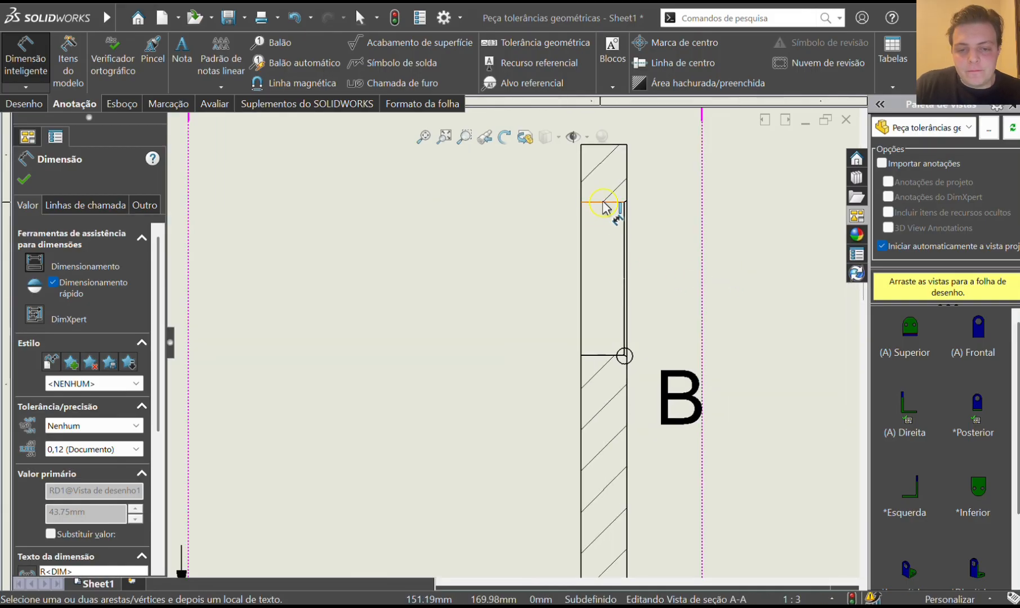
click(603, 203)
click(598, 356)
scroll(490, 315, up, 3)
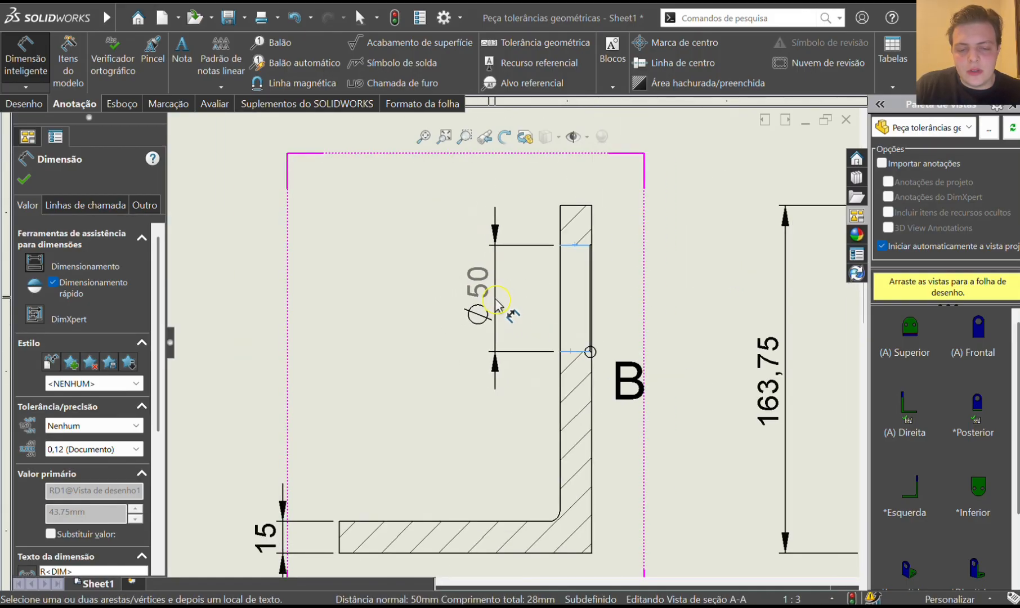
click(496, 304)
Dimension the diameter of the right-hand small hole in the two-hole view, placing the value outside the outline.
scroll(512, 342, up, 3)
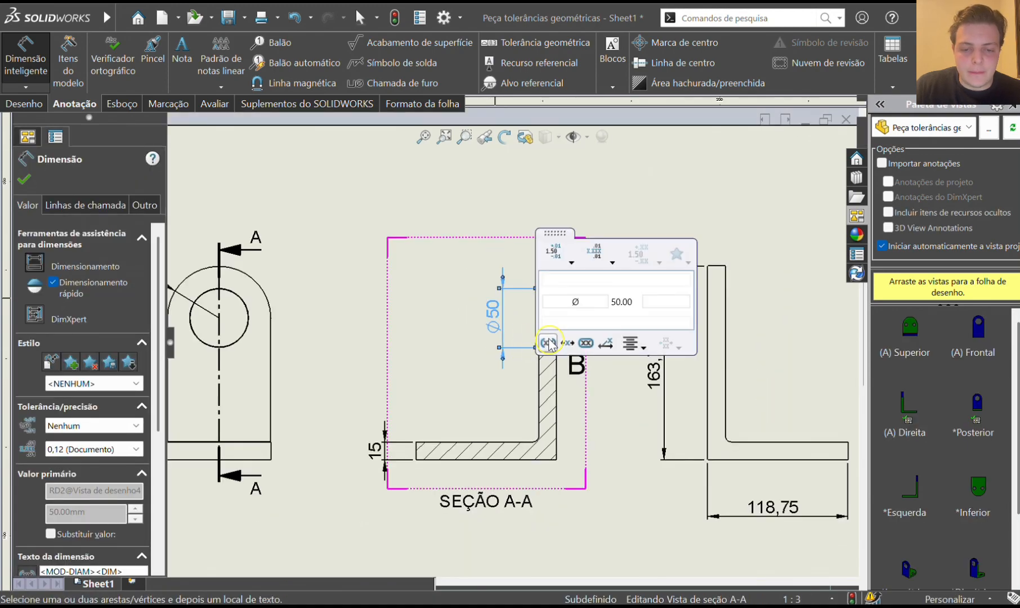
scroll(614, 431, up, 3)
scroll(588, 428, down, 3)
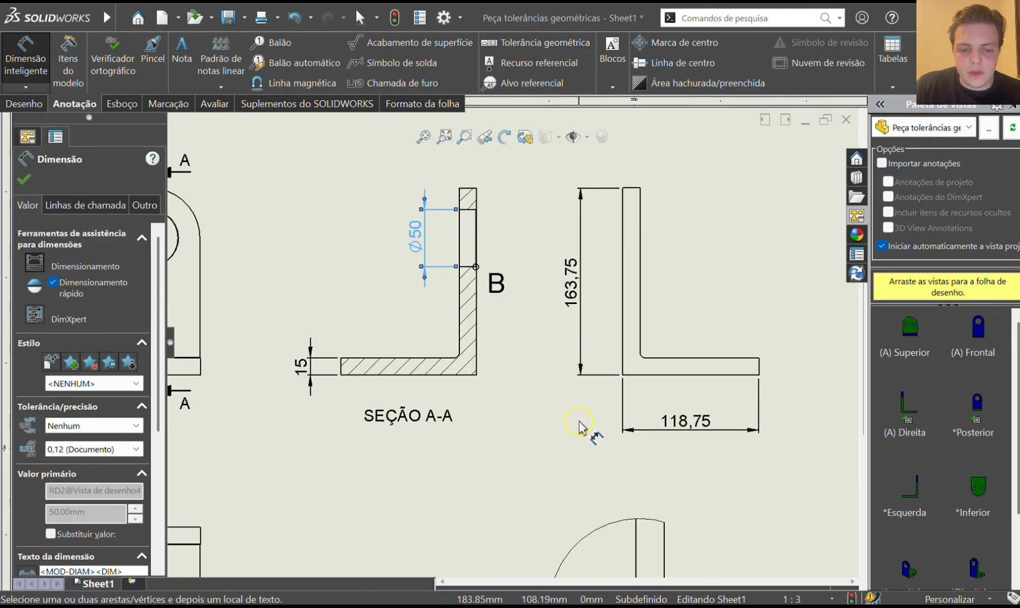
scroll(530, 423, up, 2)
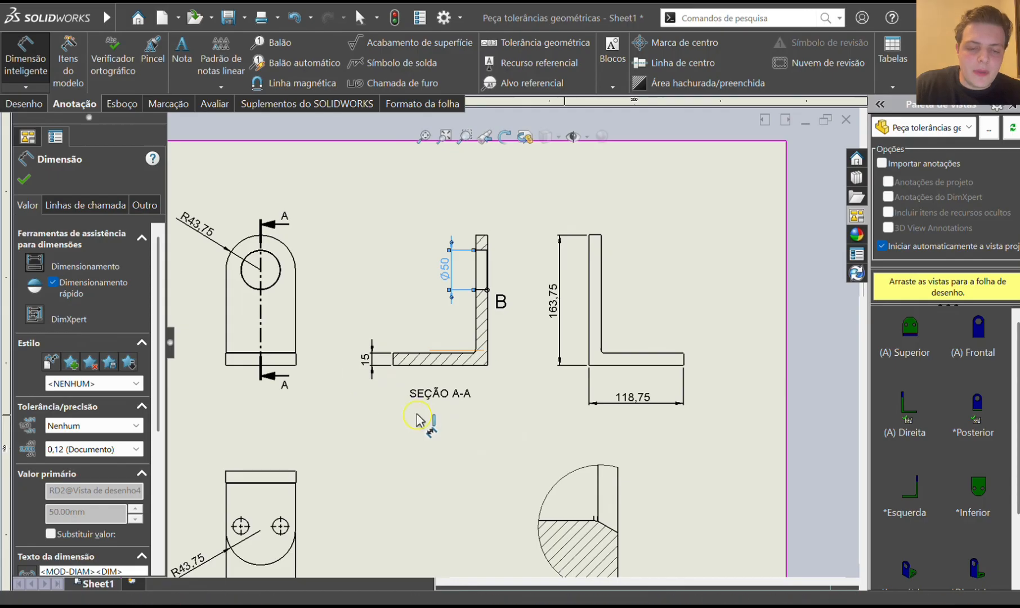
scroll(416, 416, up, 5)
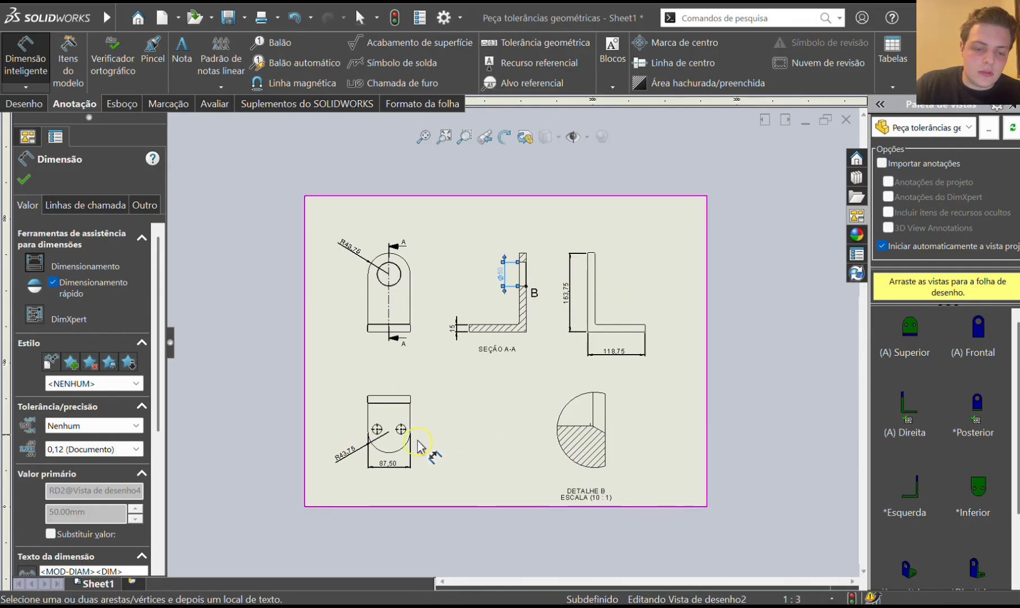
scroll(408, 441, down, 4)
scroll(446, 385, down, 2)
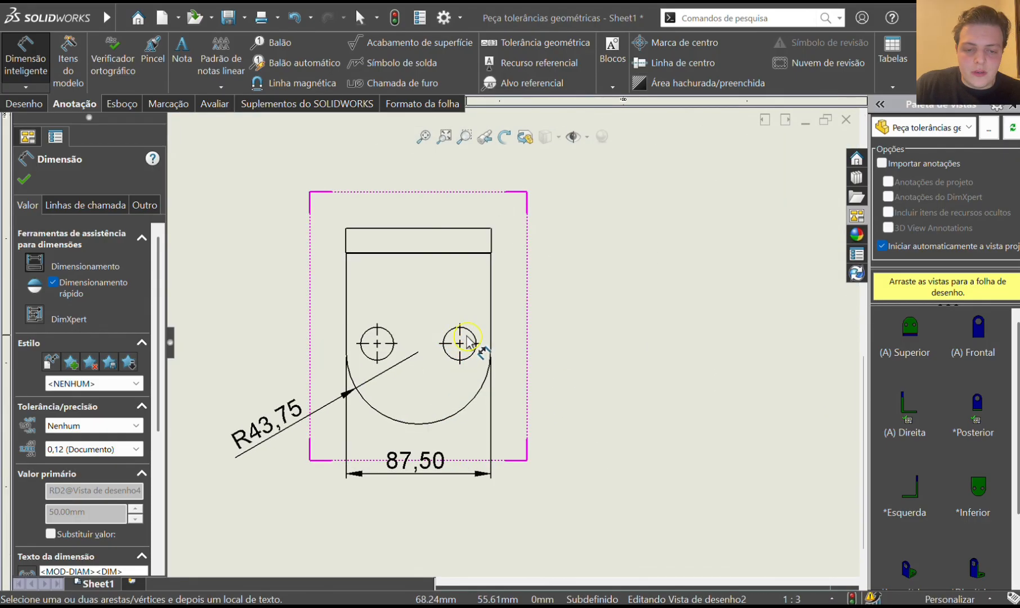
click(473, 338)
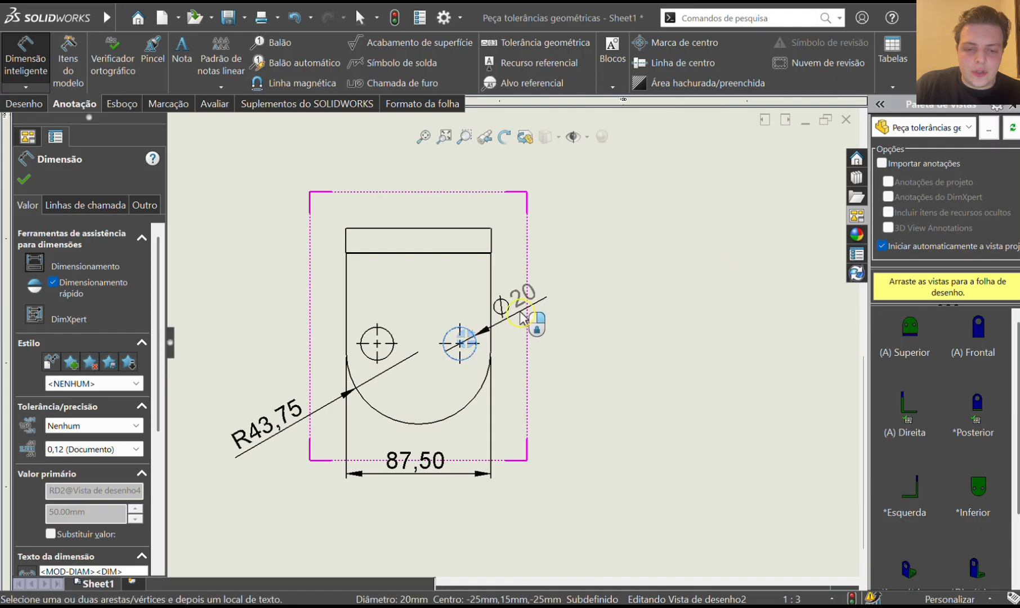
click(535, 324)
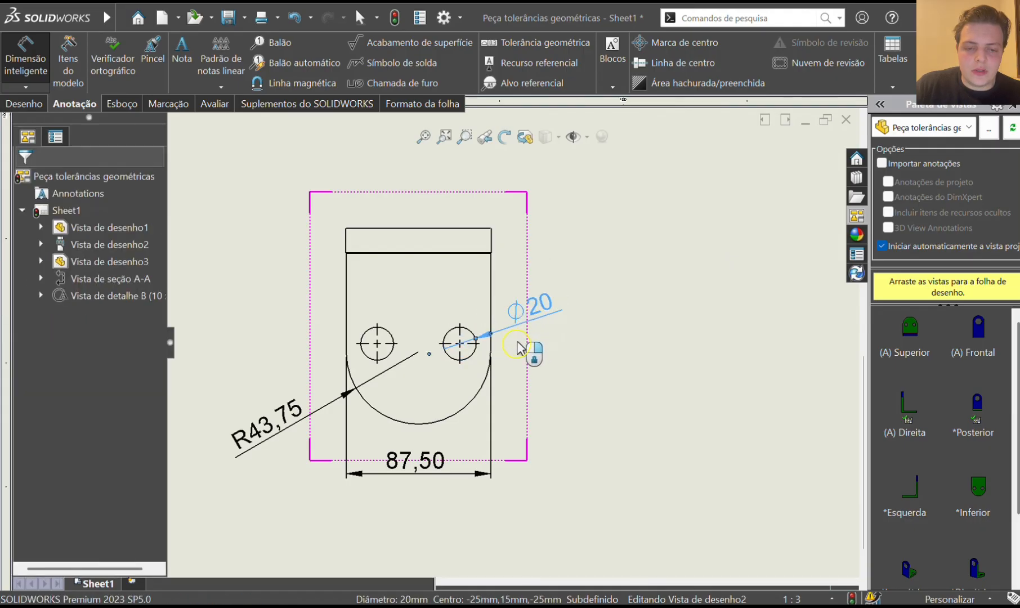
Create a detail view from a small circle around the inner corner fillet of the L-shaped side view, placed between the two-hole view and detail B.
scroll(629, 356, up, 3)
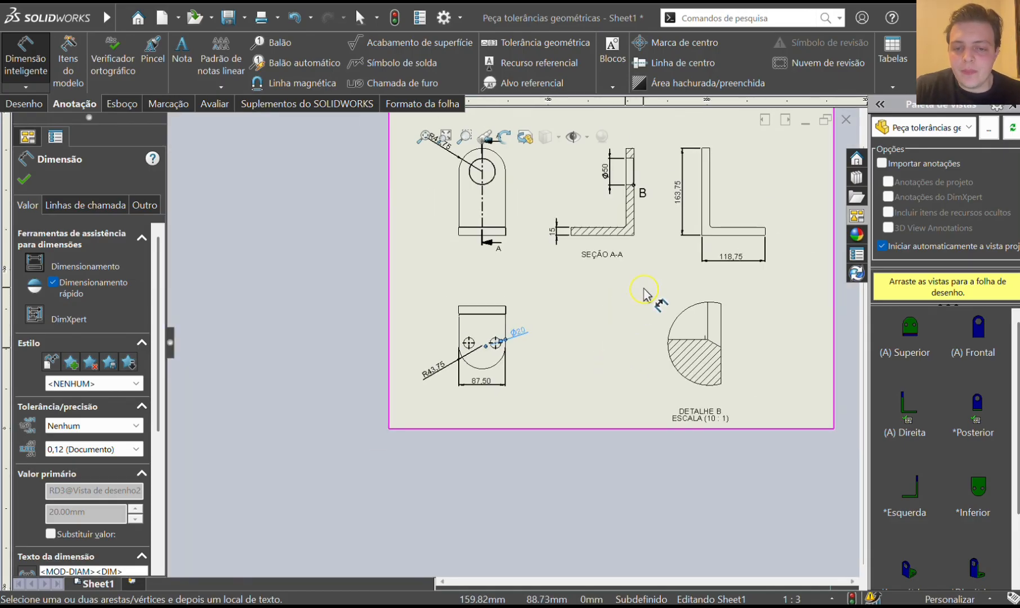
scroll(645, 289, up, 1)
scroll(737, 231, down, 4)
click(25, 103)
click(201, 63)
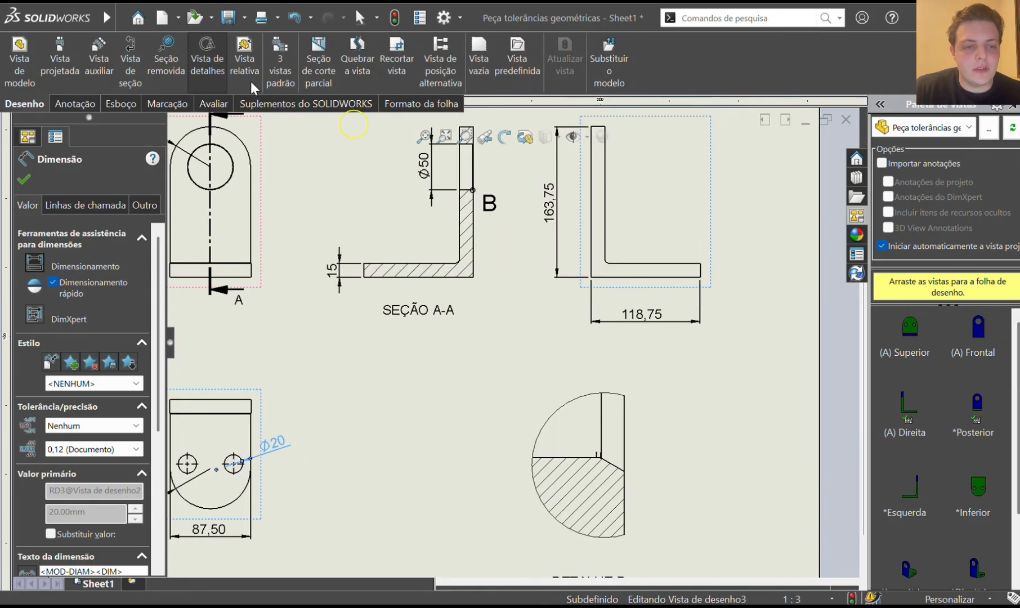
scroll(609, 260, down, 5)
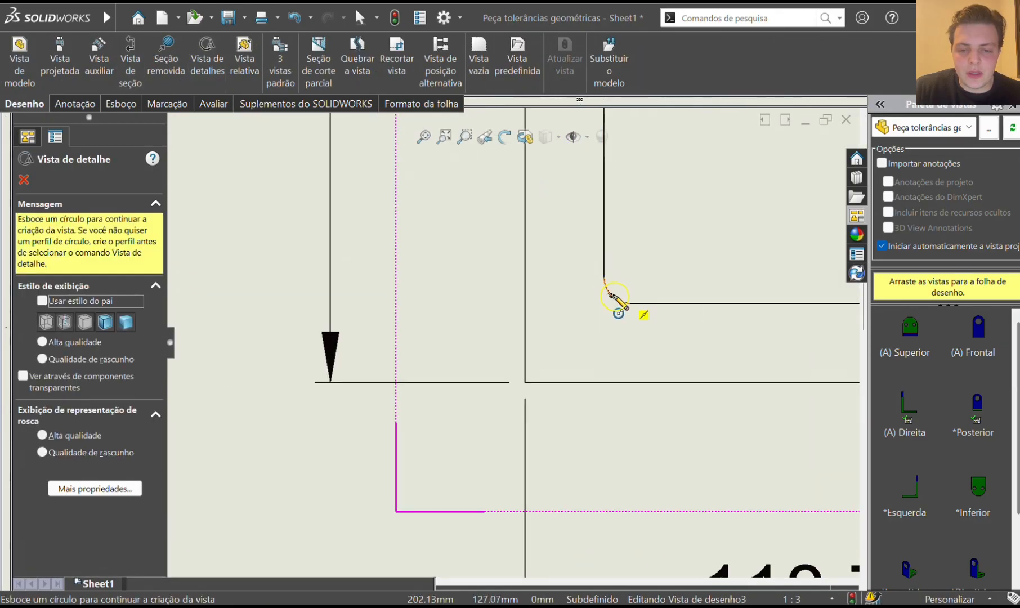
click(618, 290)
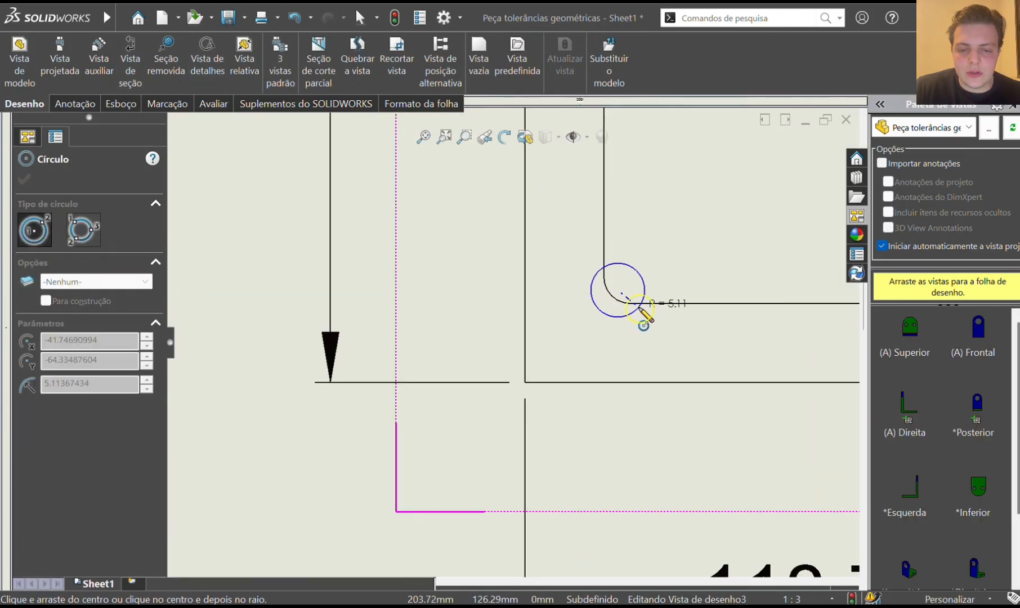
click(643, 311)
scroll(640, 312, up, 3)
scroll(639, 312, up, 4)
scroll(472, 403, up, 4)
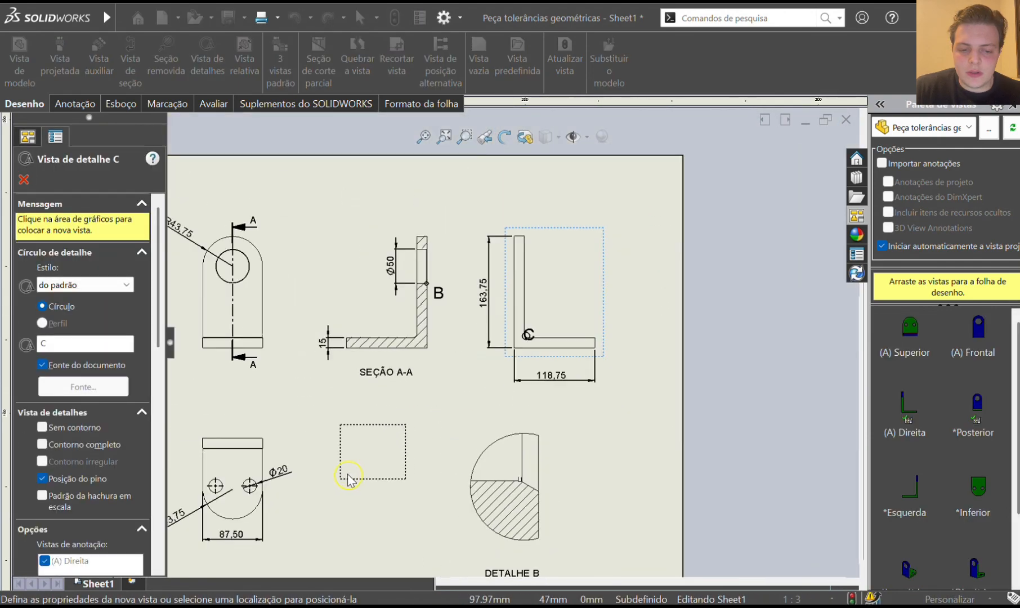
click(454, 470)
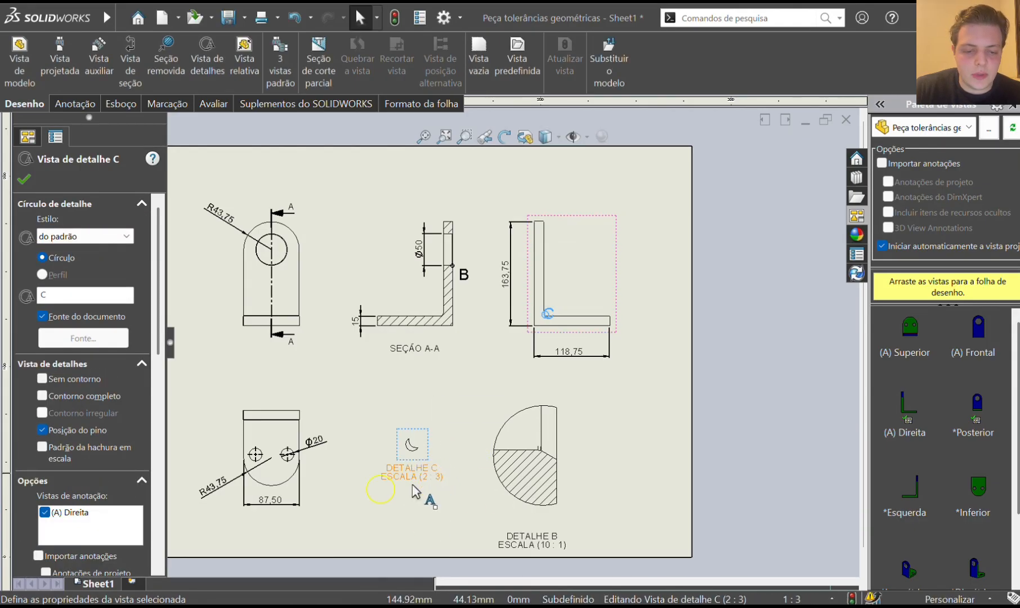
Set detail view C to a custom scale of 2:1.
drag(159, 342, 159, 483)
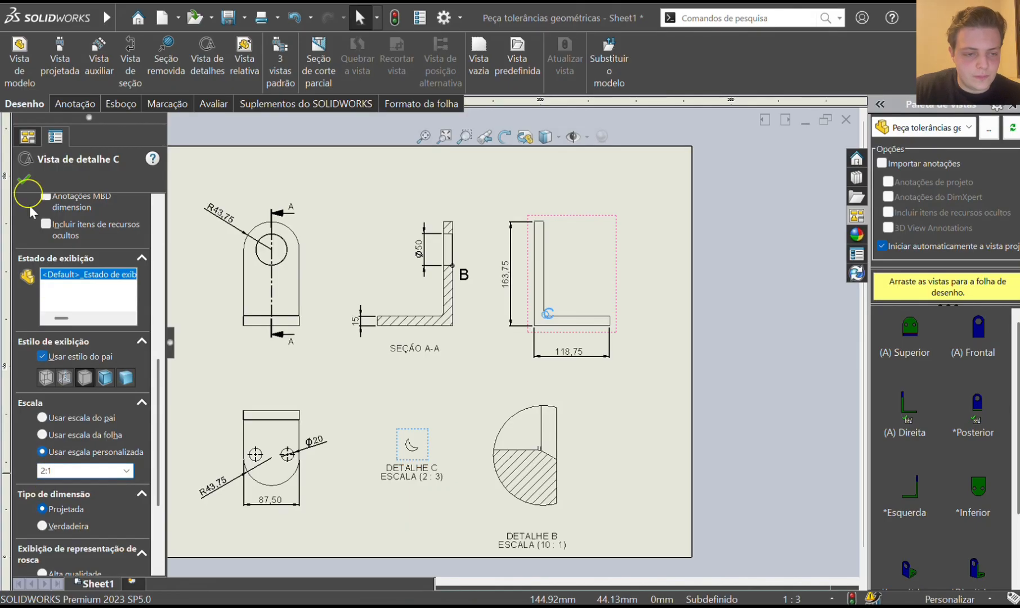
click(23, 182)
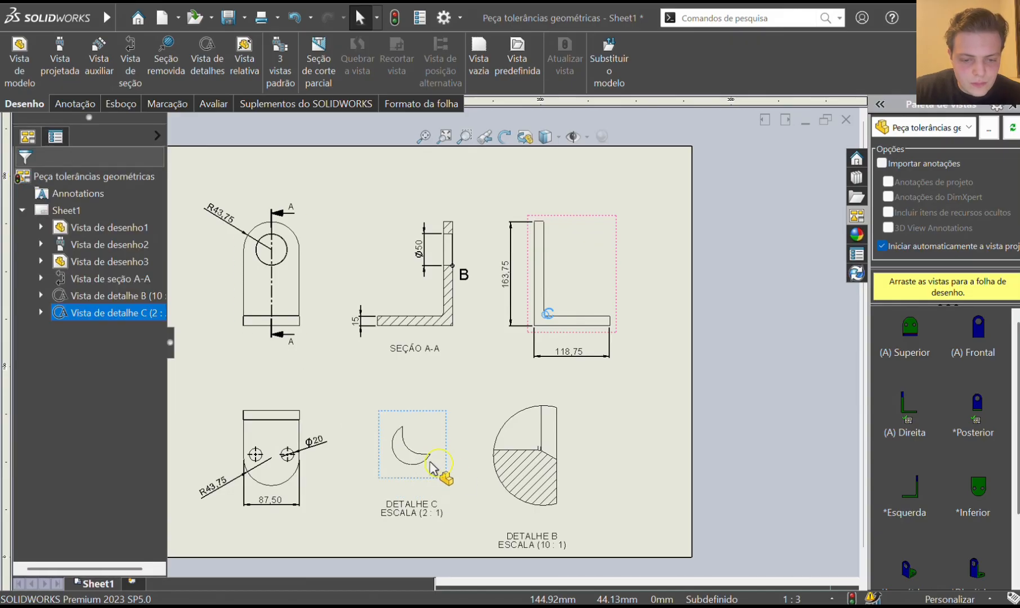
Dimension the fillet radius in detail view C, placing the value above and to the right of the arc.
click(454, 479)
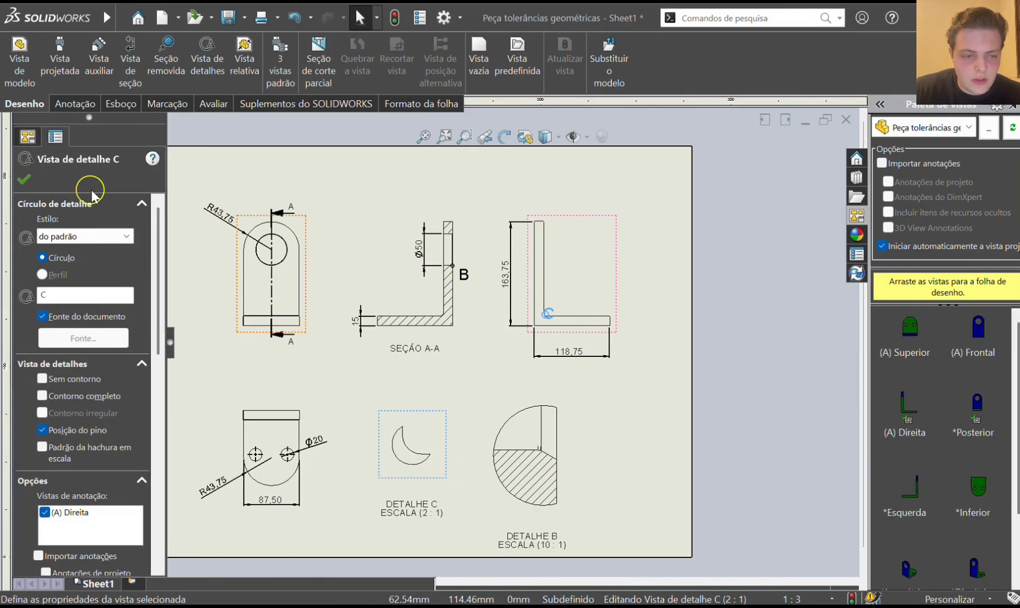
click(74, 104)
click(26, 57)
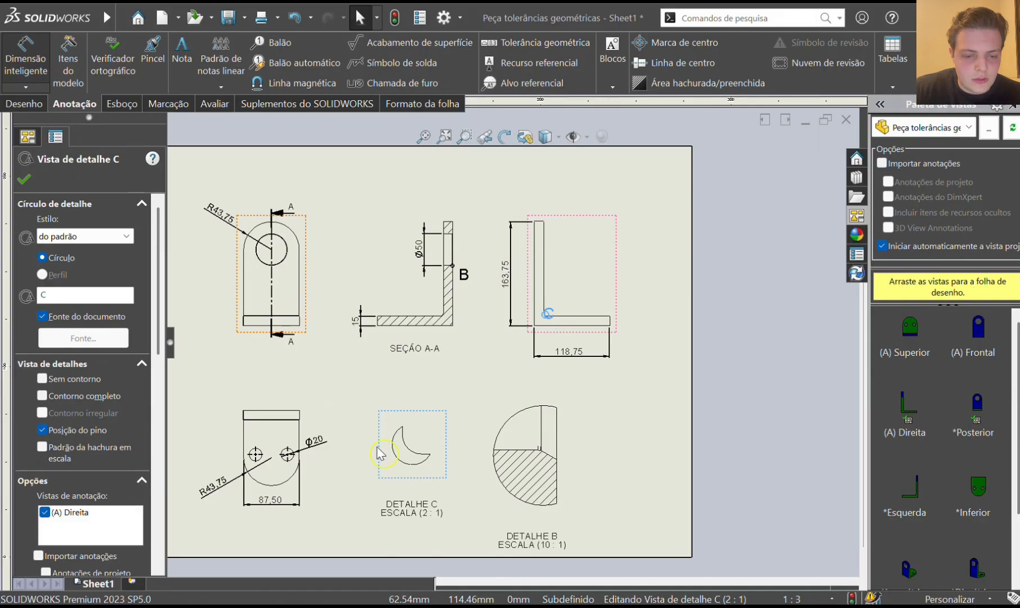
click(411, 458)
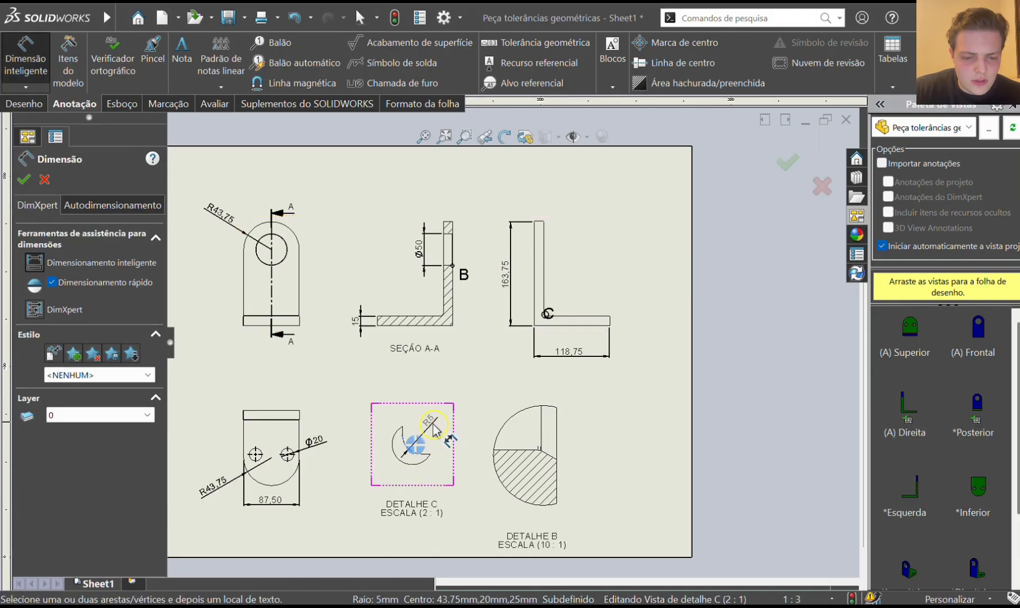
click(431, 434)
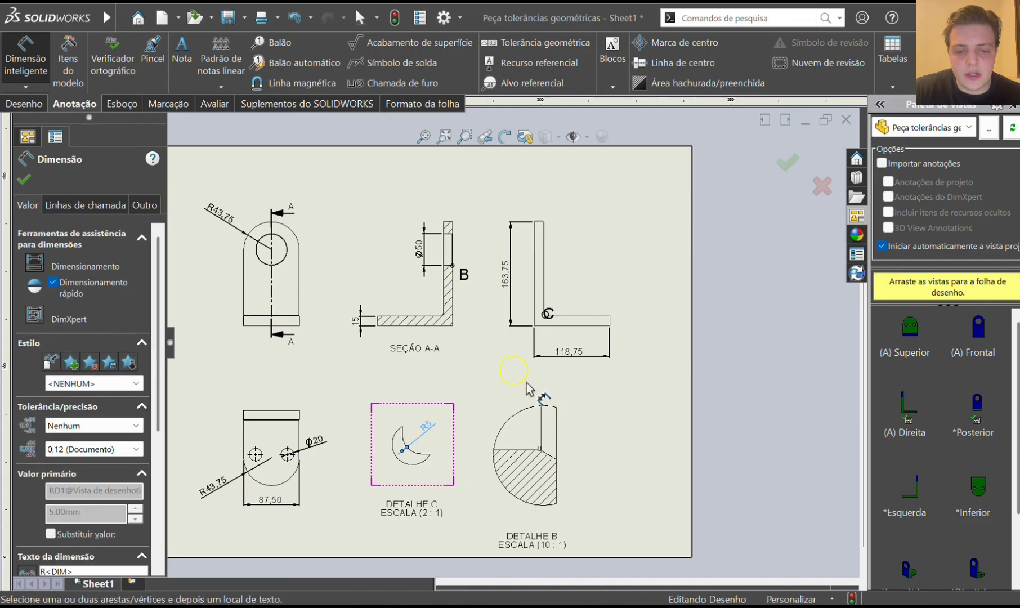
click(24, 179)
key(Escape)
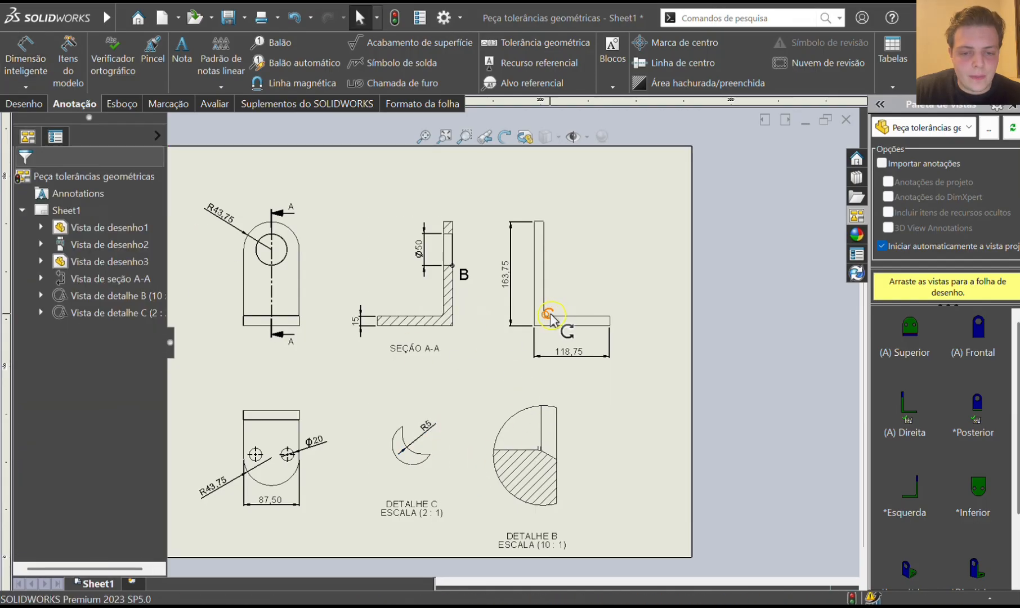
Move the detail circle's letter C clear of the fillet in the L-shaped side view.
drag(554, 307, 538, 287)
click(599, 399)
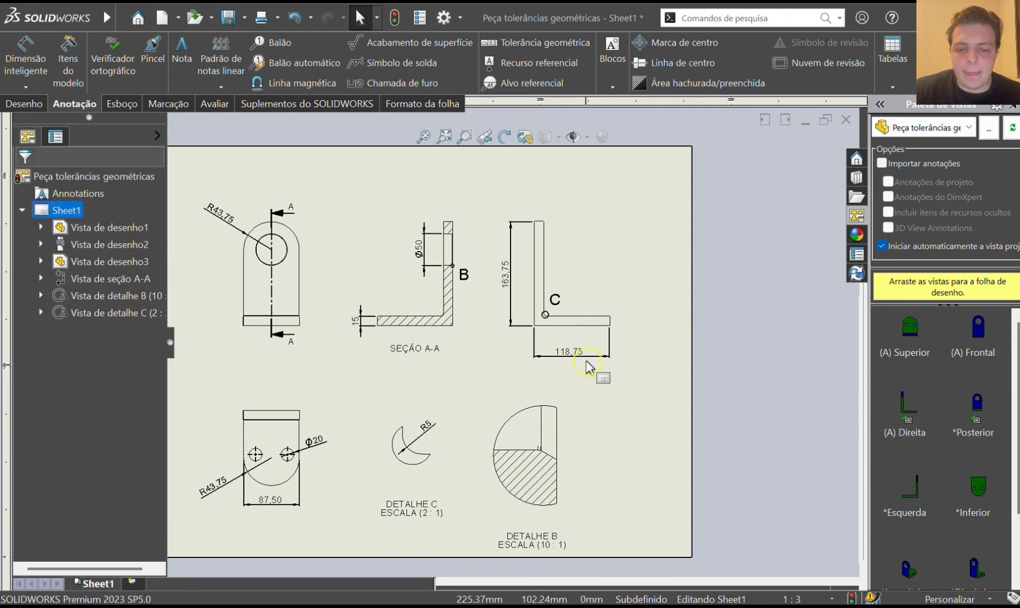
Dimension the inner horizontal edge of the L-shaped side view from the fillet to the leg's end, placing the value above label C.
scroll(587, 368, down, 5)
click(28, 49)
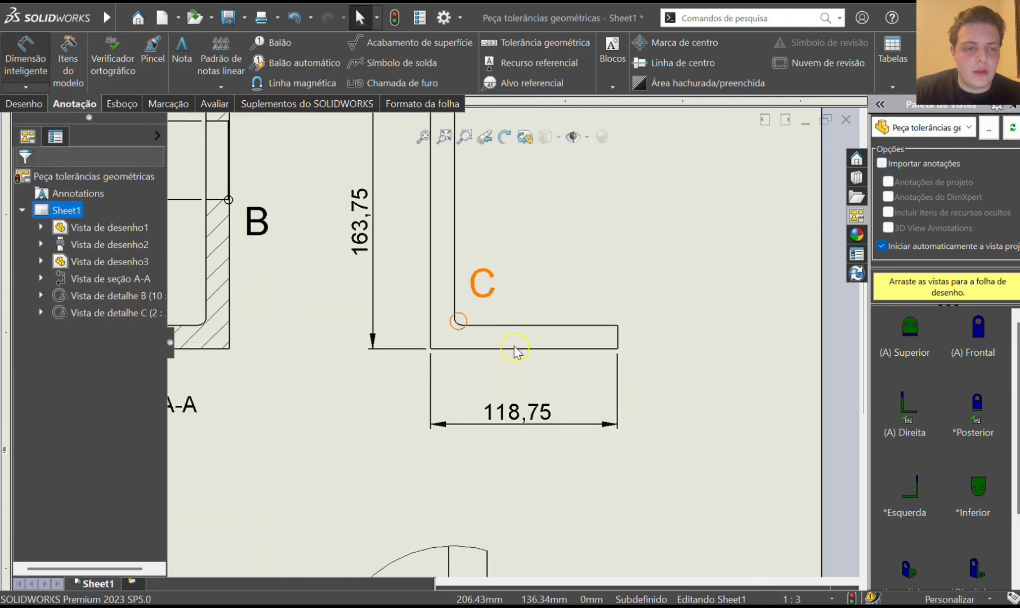
click(545, 326)
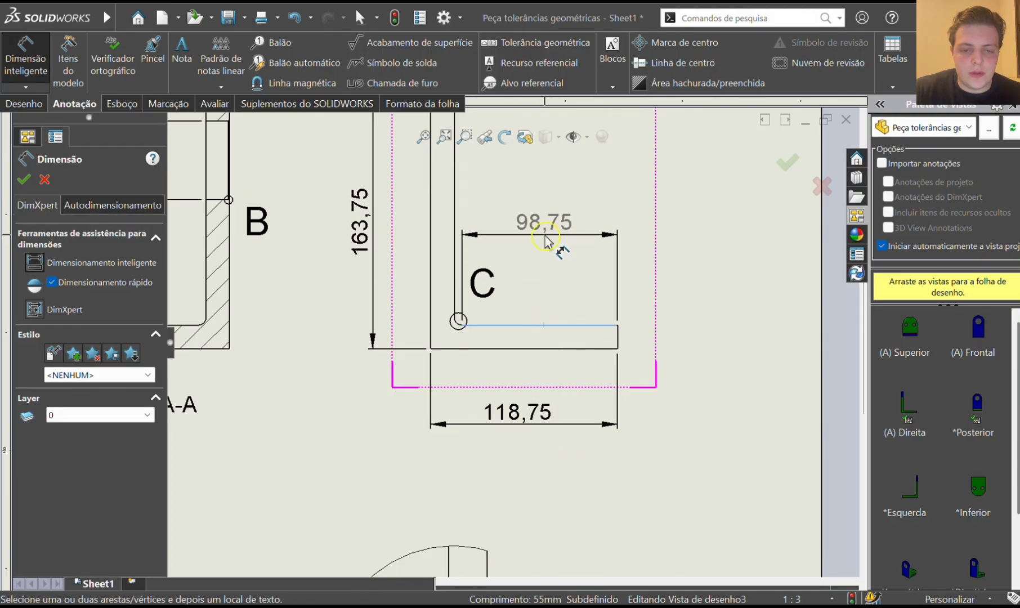
click(541, 251)
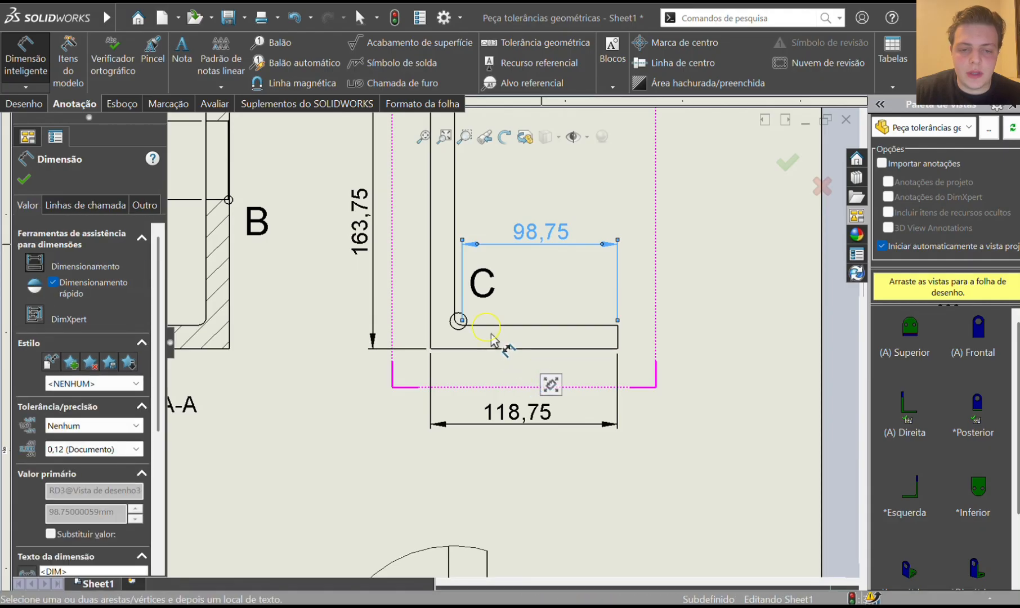
key(f)
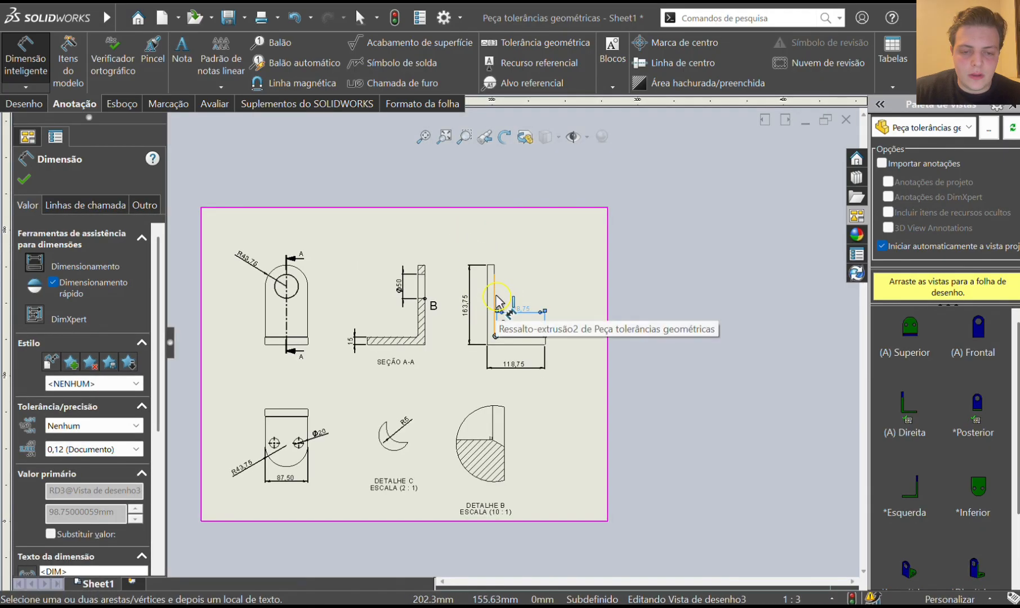
scroll(496, 302, down, 5)
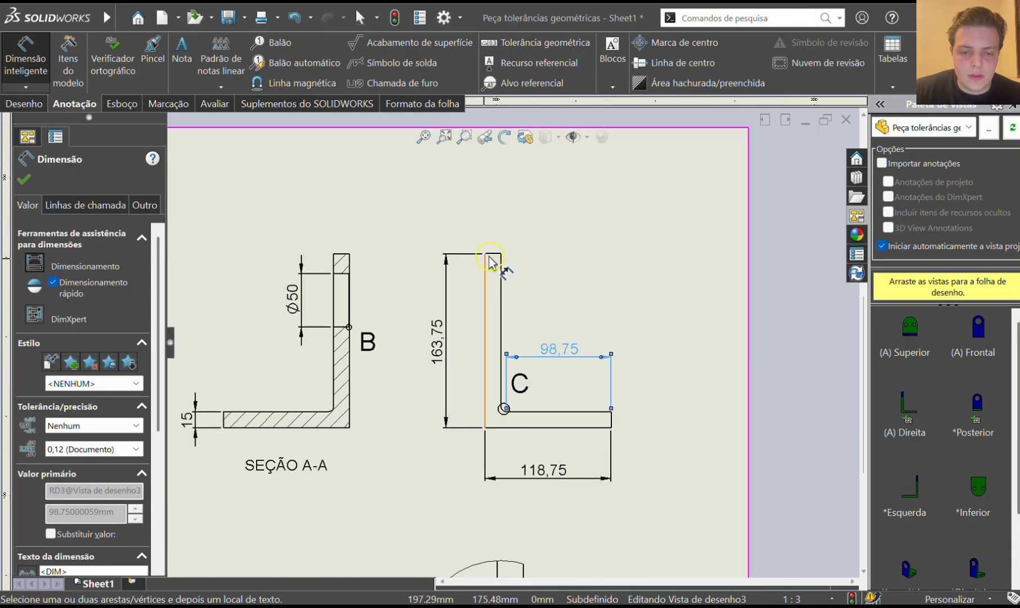
Dimension the height from the upright's top edge to the inner horizontal edge in the L-shaped side view, placing it inside the overall height.
click(491, 255)
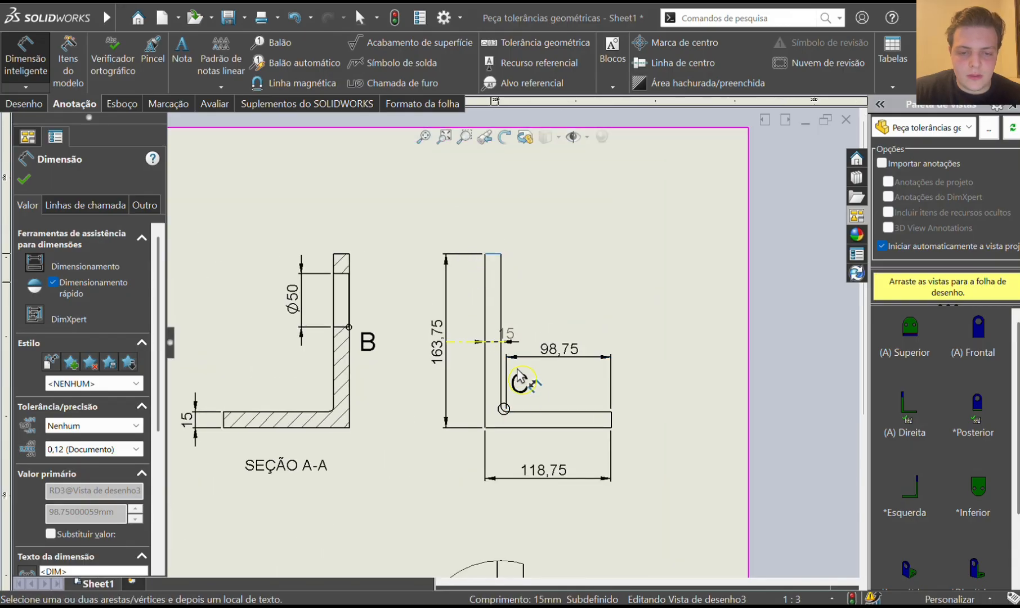
click(545, 414)
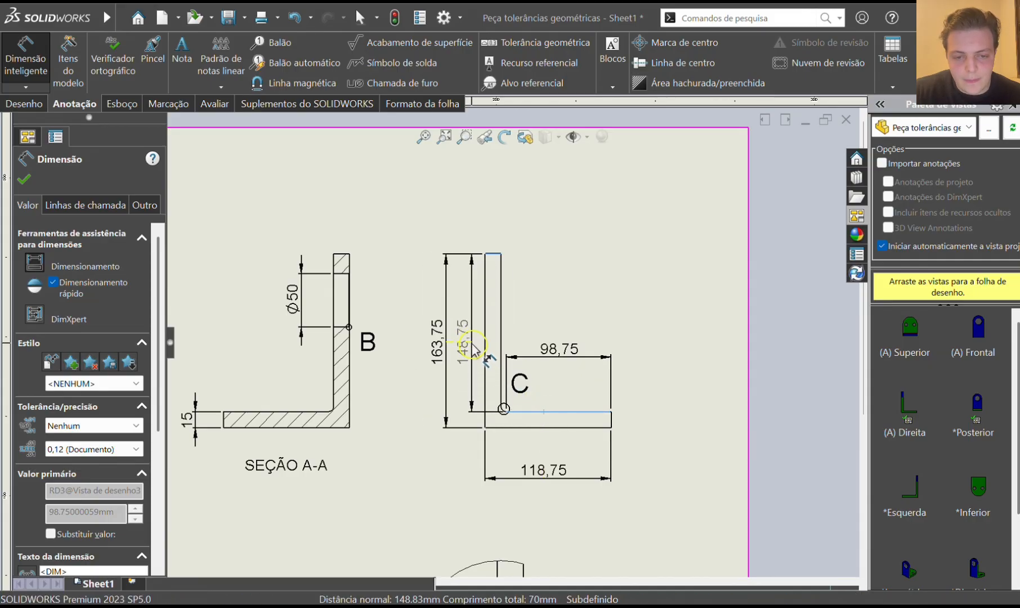
click(472, 353)
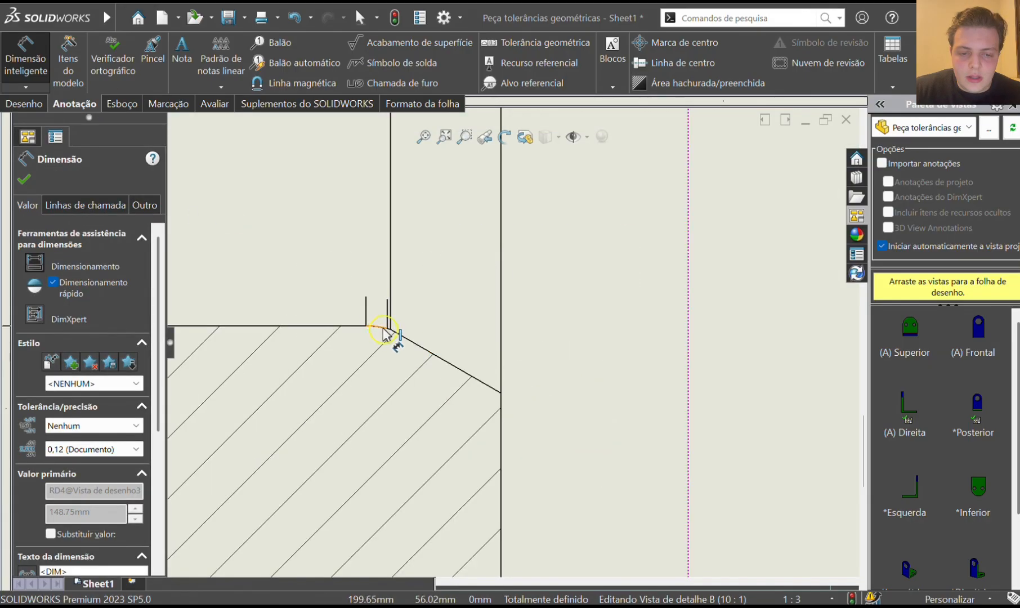
Dimension the angle between the horizontal edge and the sloped edge in detail view B, placing it outside the detail's straight vertical edge.
scroll(610, 339, up, 5)
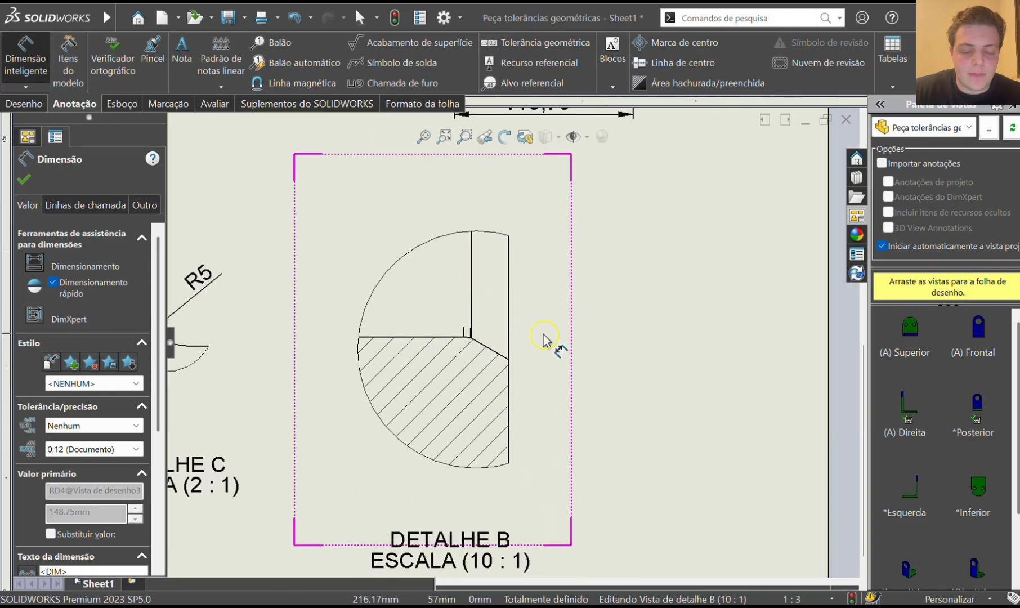
click(518, 326)
click(33, 47)
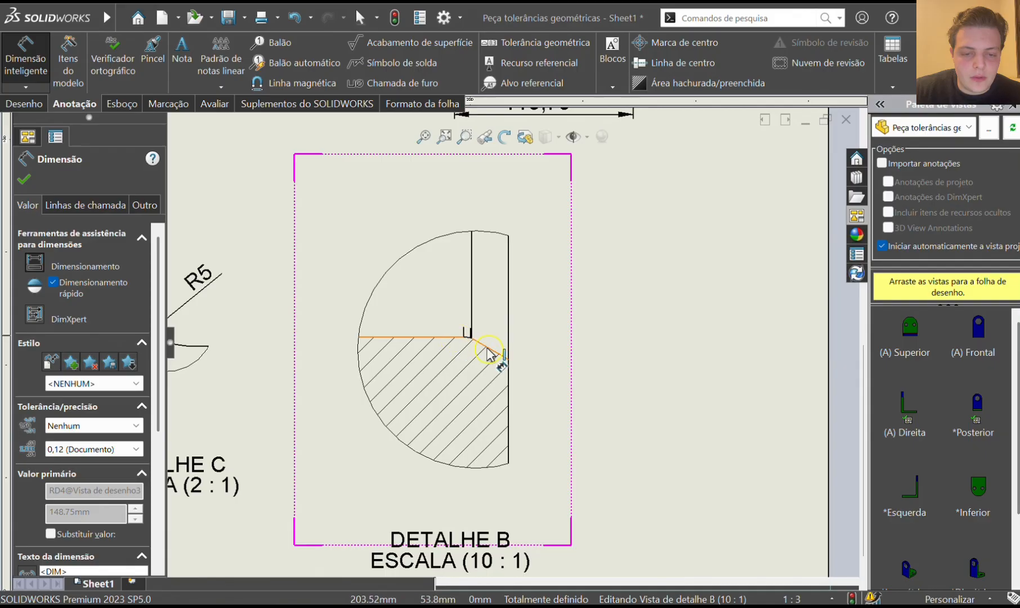
click(490, 349)
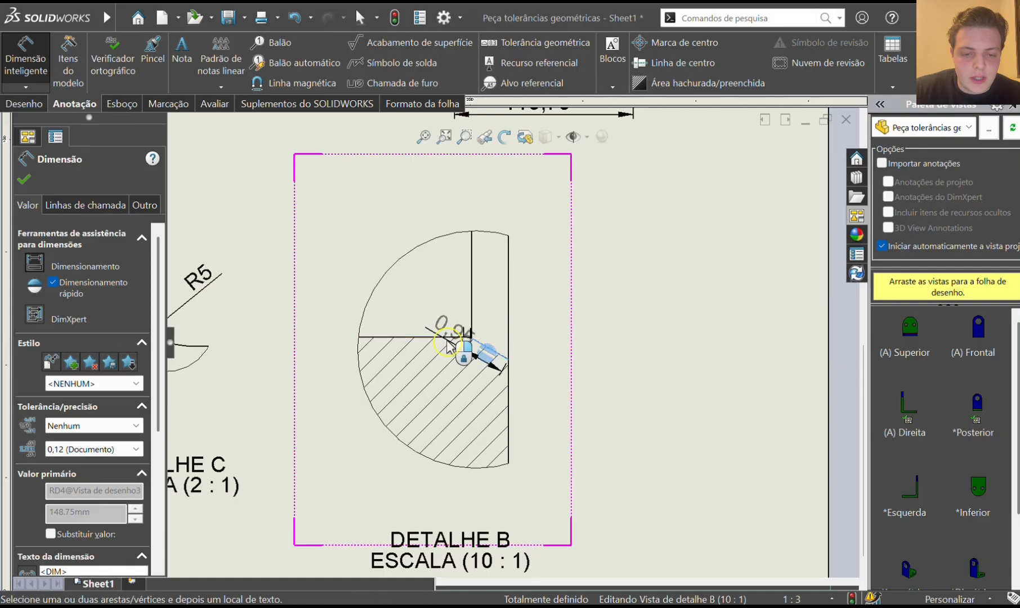
click(442, 338)
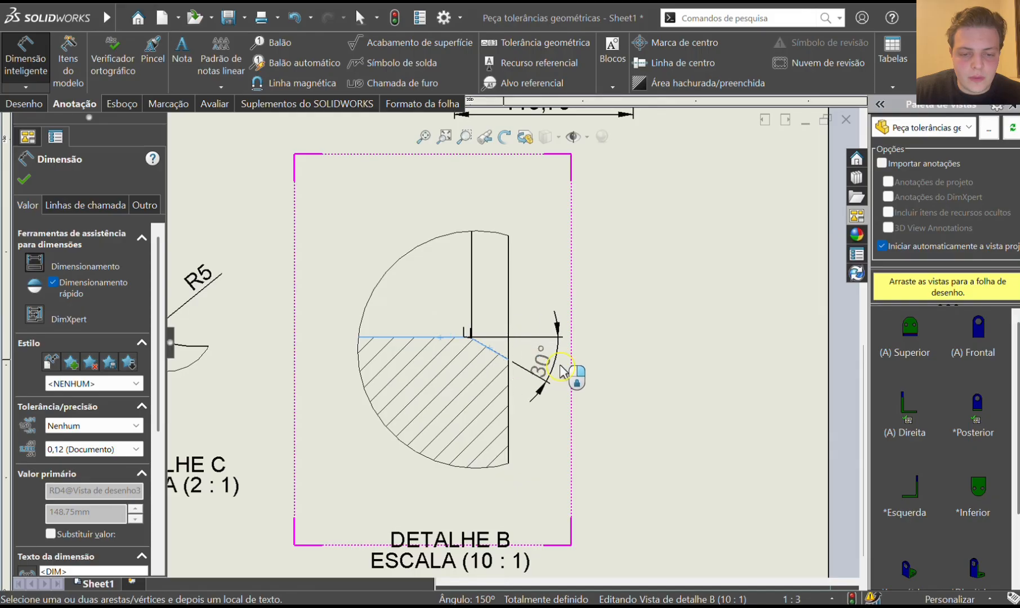
click(599, 368)
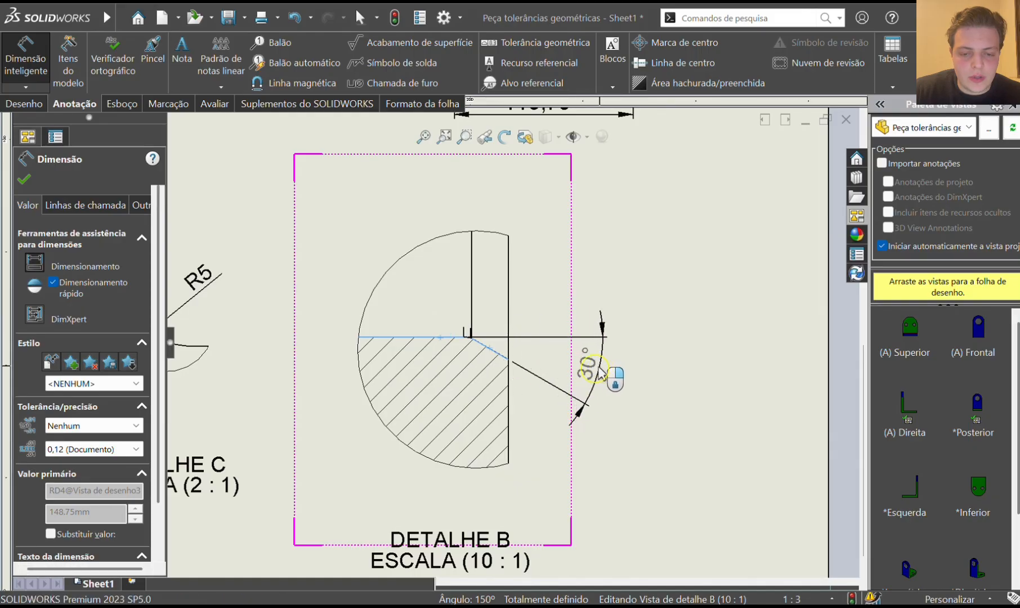
key(Escape)
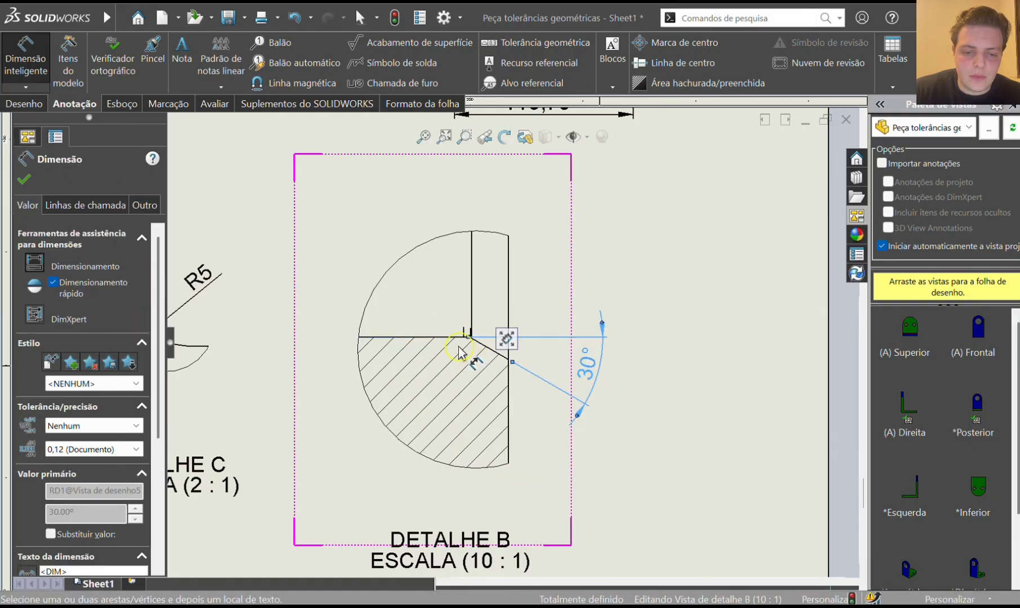
Complete the rounded sloped edge's radius, angle and width dimensions in detail view B.
scroll(471, 339, down, 10)
scroll(473, 348, down, 1)
click(387, 388)
scroll(371, 401, up, 6)
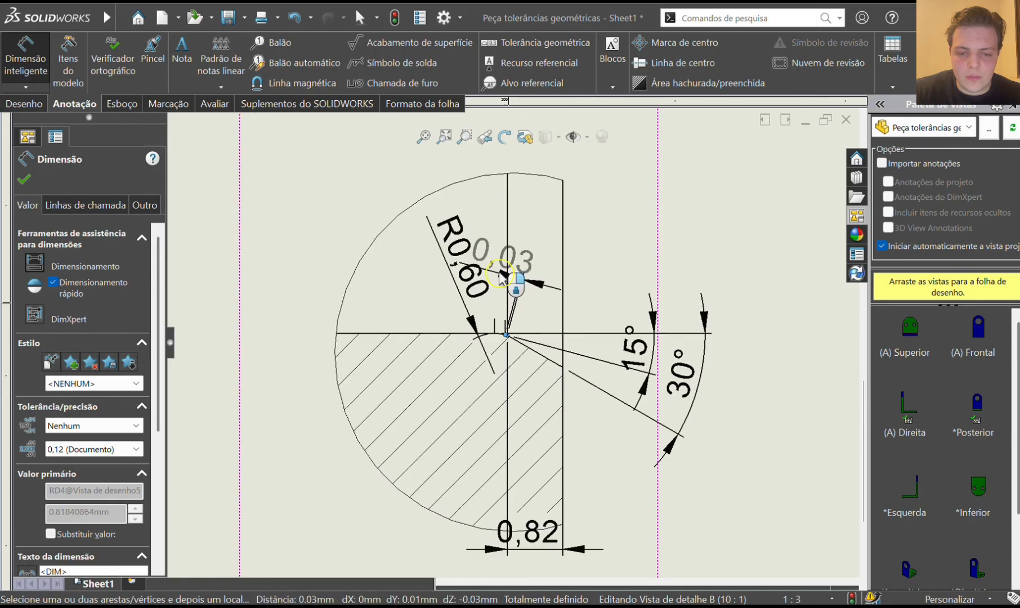
Dimension the tiny horizontal offset between the two closest points at the arc's end in detail view B, placing the value above the detail circle.
scroll(501, 276, down, 5)
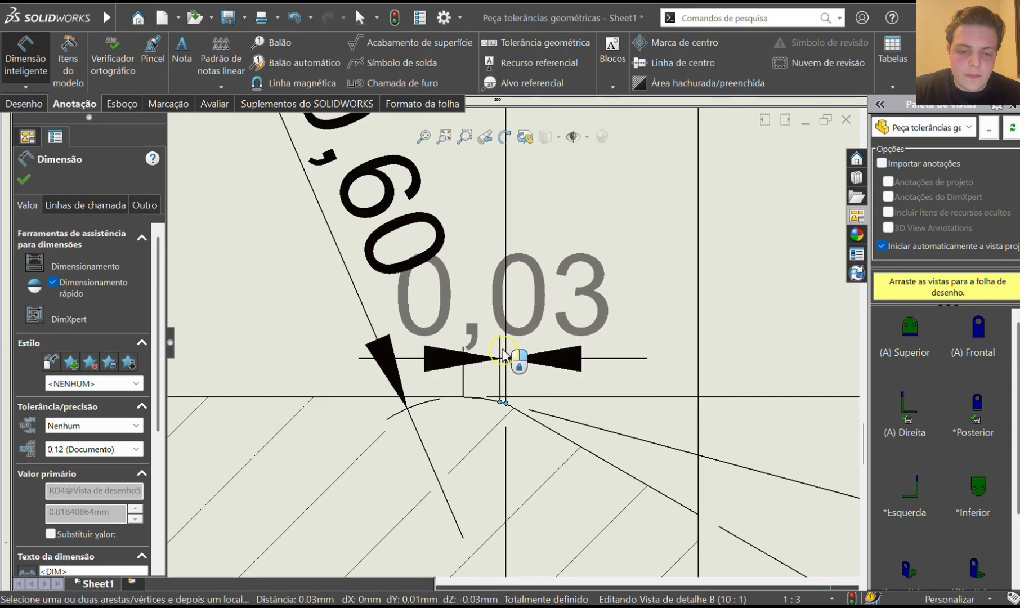
click(504, 355)
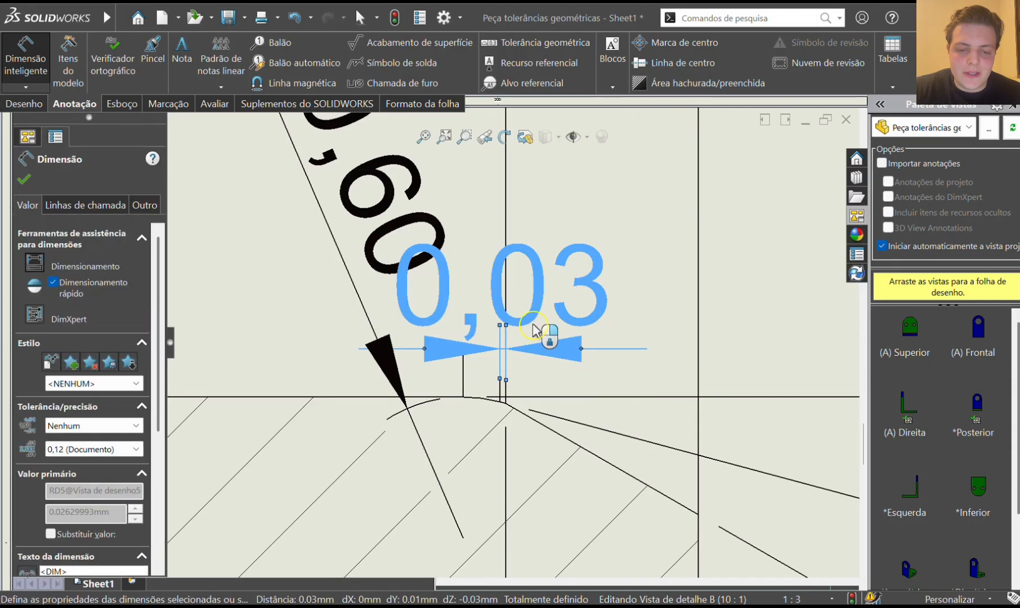
scroll(540, 329, up, 4)
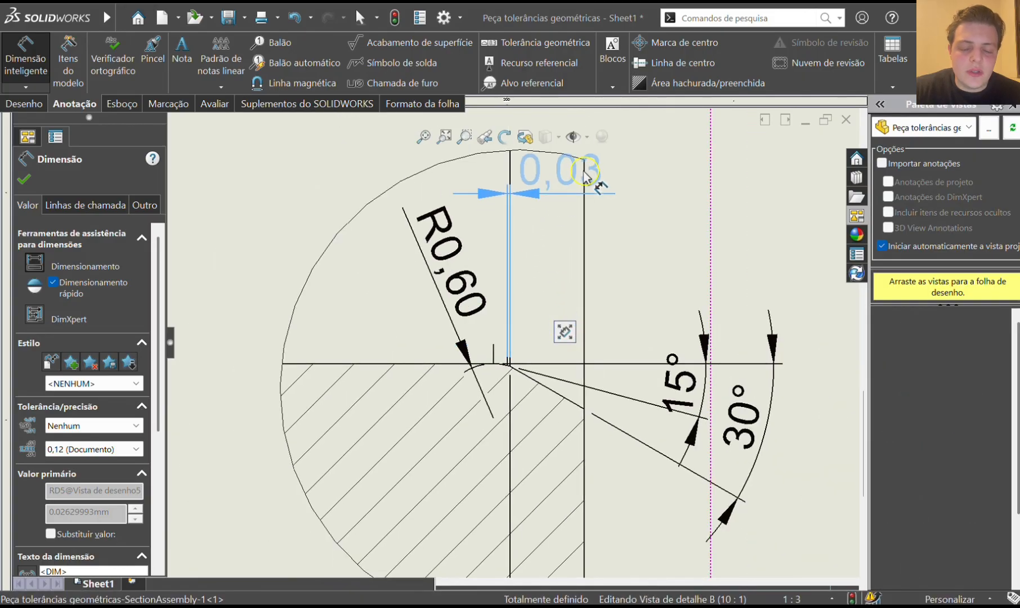
click(605, 197)
scroll(622, 228, up, 4)
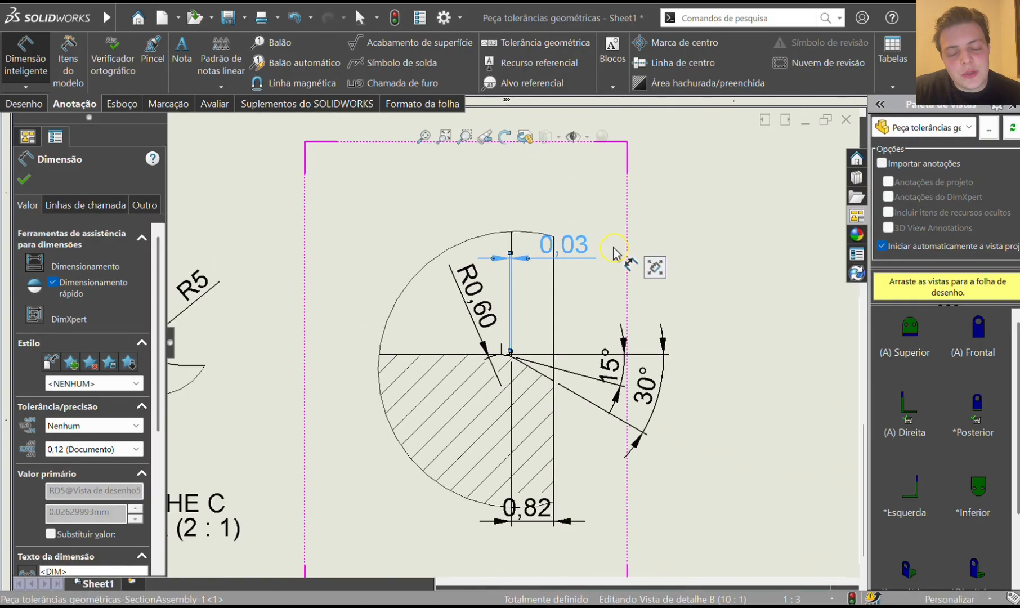
click(562, 244)
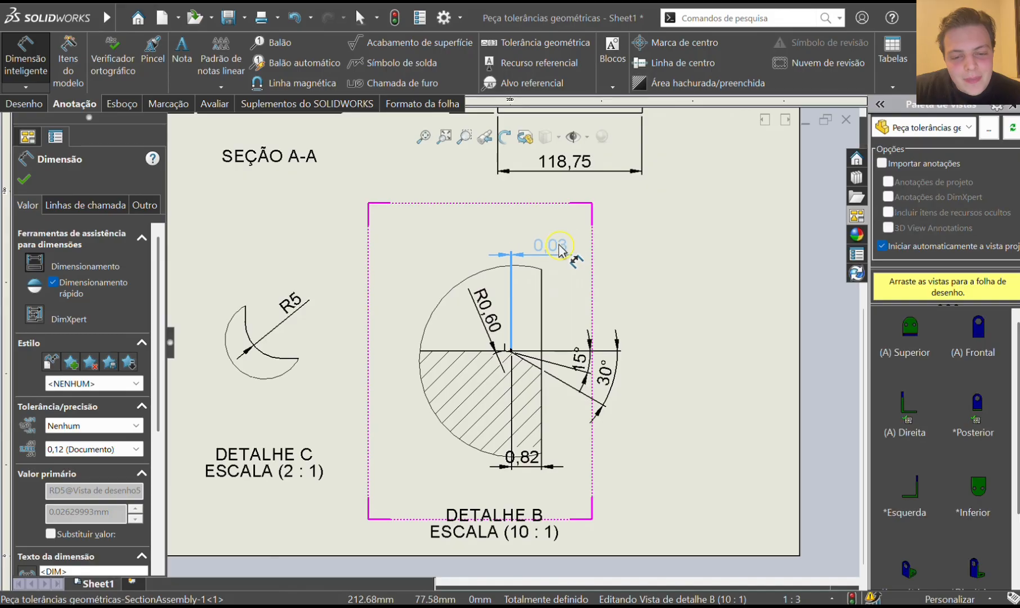
click(653, 326)
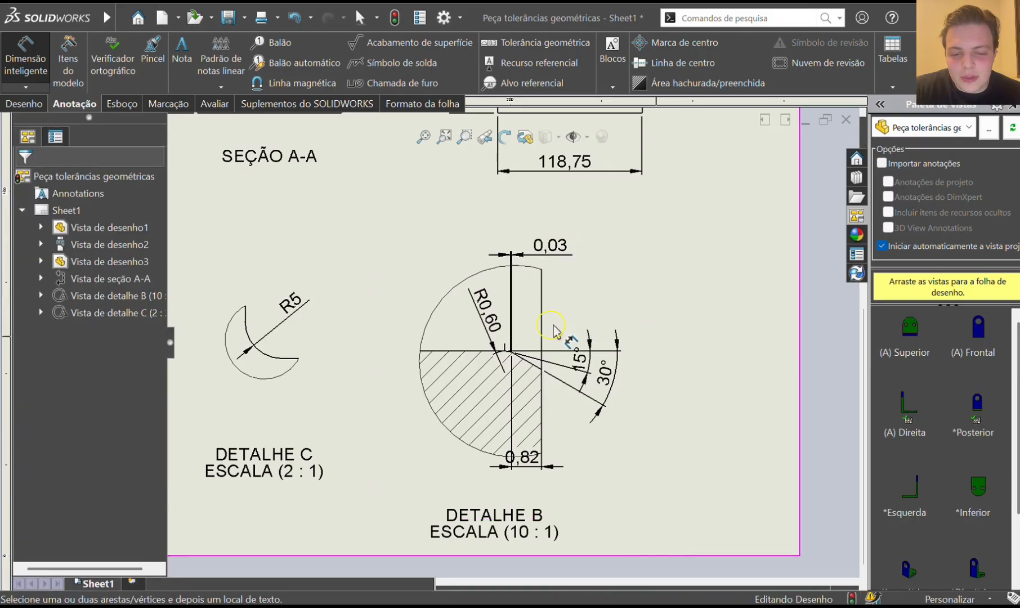
scroll(507, 360, down, 8)
scroll(520, 376, down, 5)
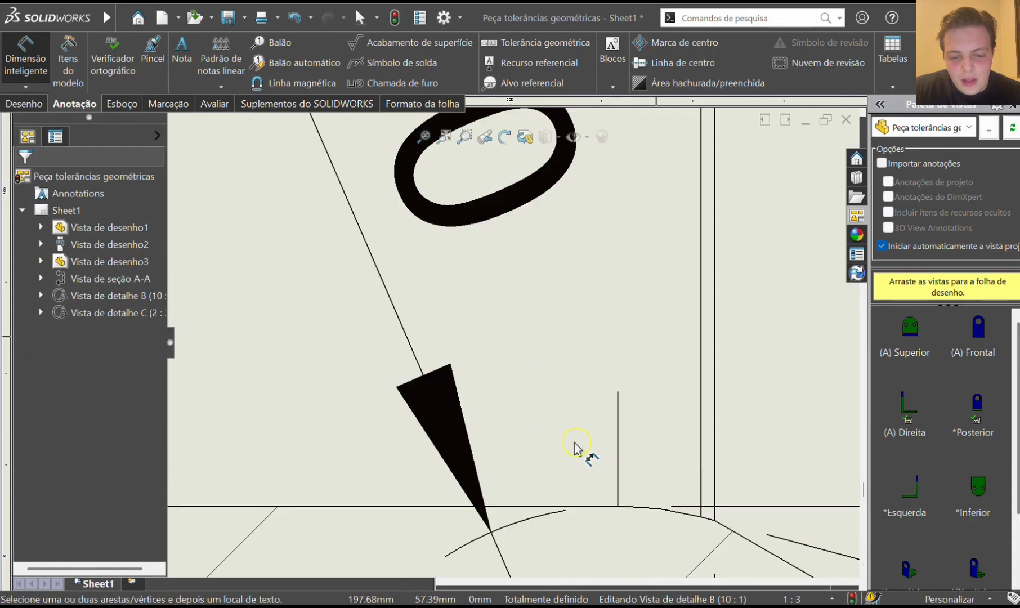
scroll(659, 501, up, 5)
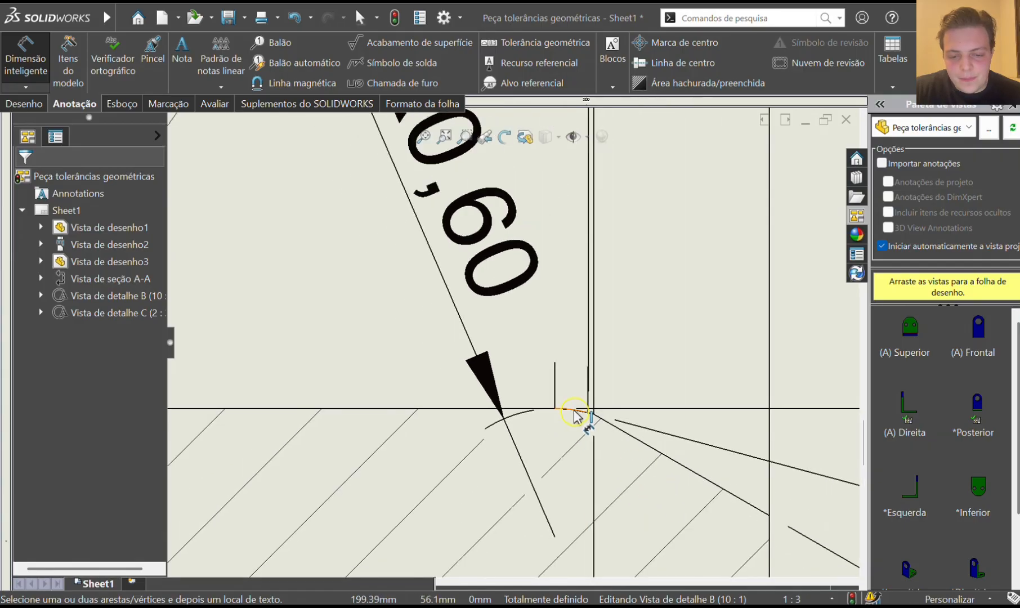
scroll(537, 423, up, 6)
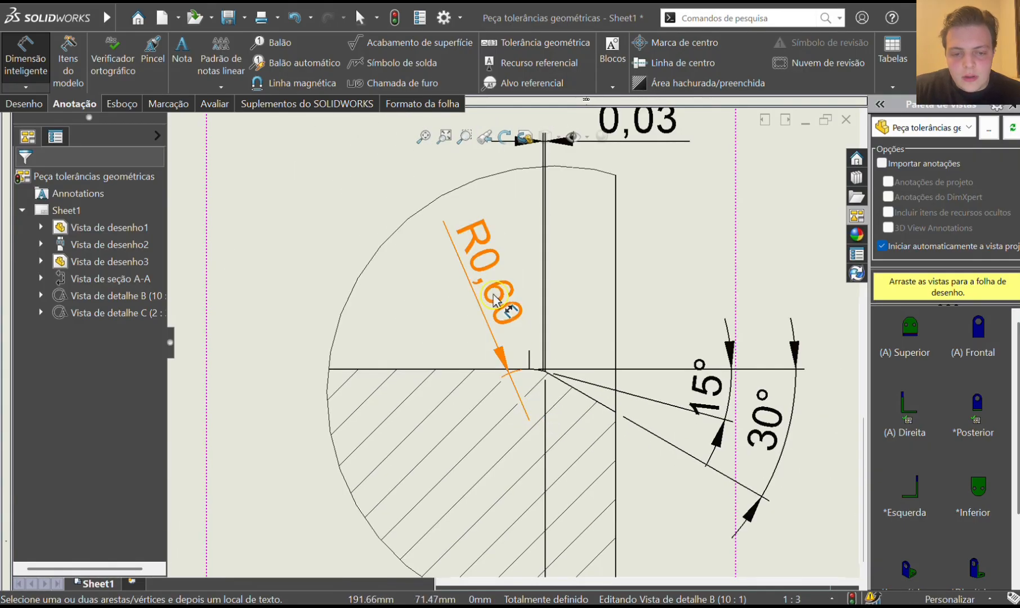
Dimension the horizontal distance from the plate's left edge to the left small hole's centre in the two-hole view, placing the value above the plate.
scroll(535, 394, up, 8)
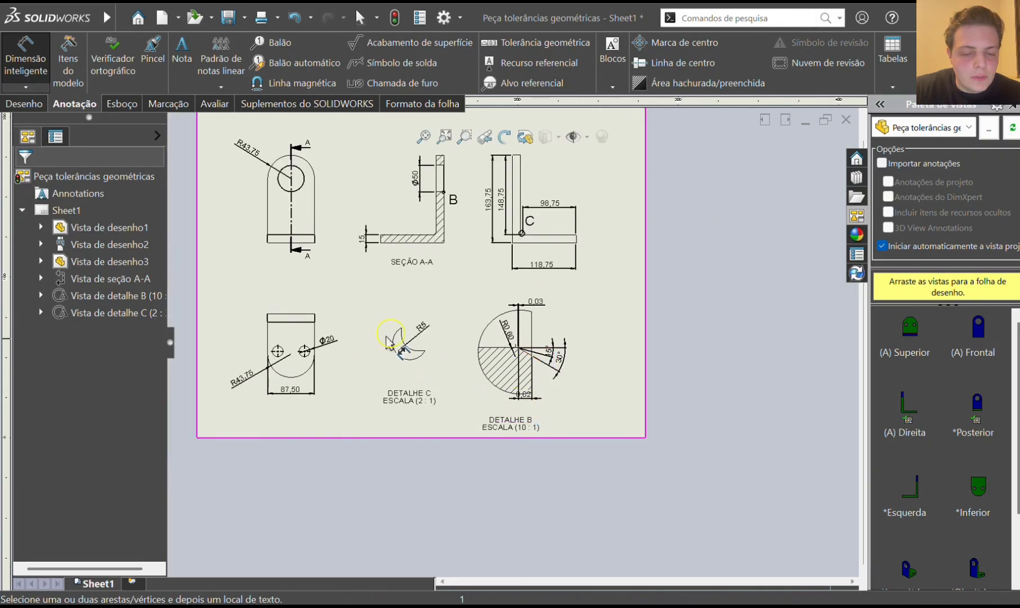
scroll(400, 287, down, 8)
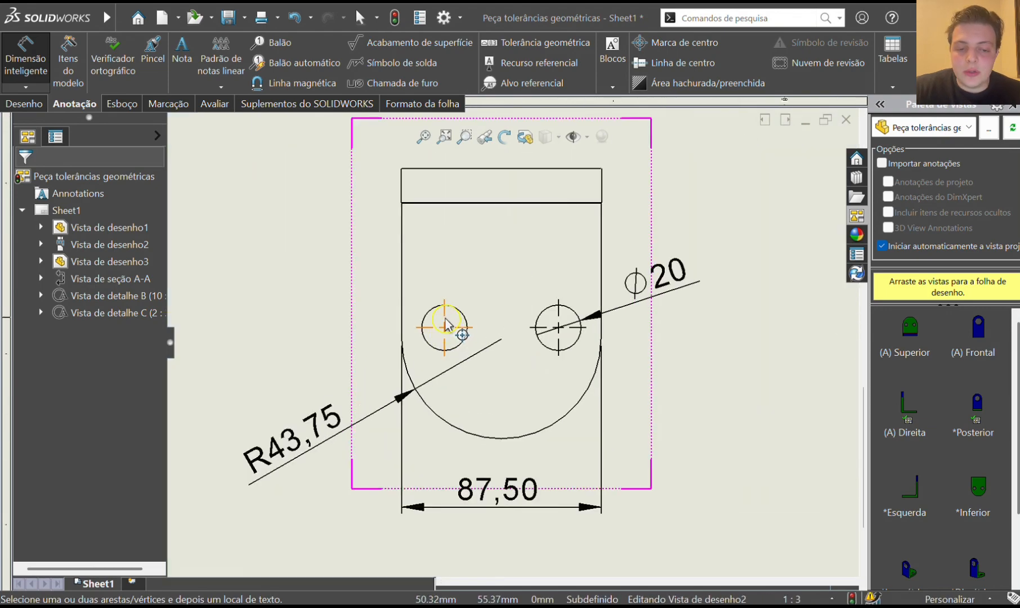
click(403, 271)
scroll(338, 275, up, 4)
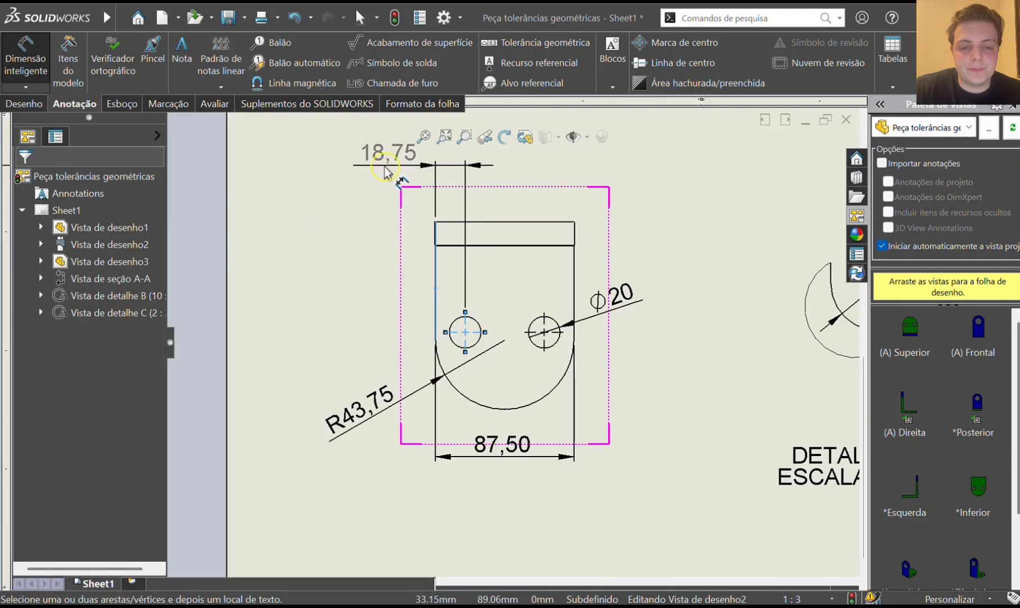
click(383, 170)
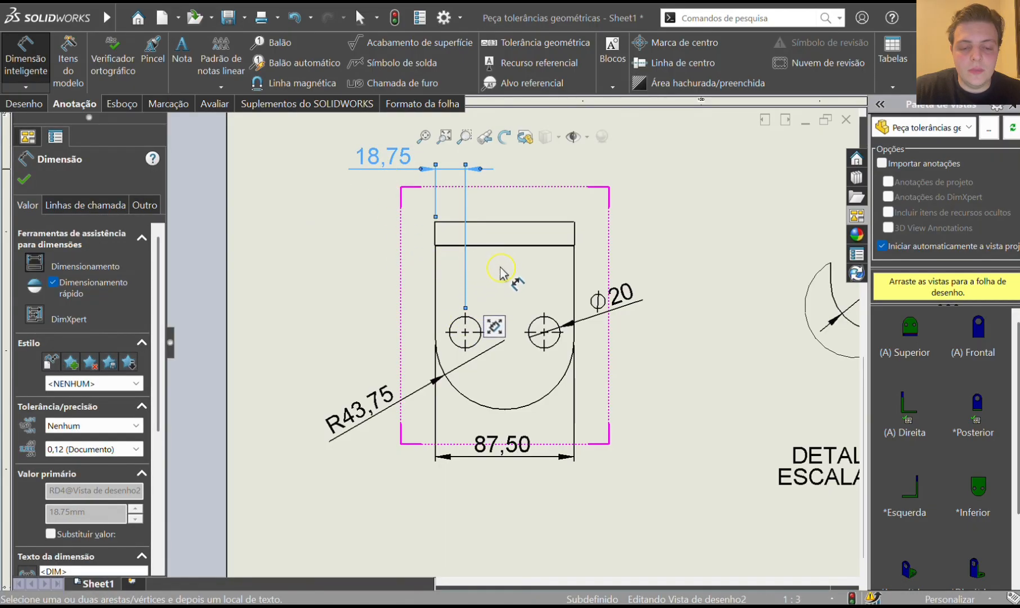
Dimension the vertical distance from the plate's top edge to the left small hole's centre, placing the value left of the two-hole view.
click(454, 337)
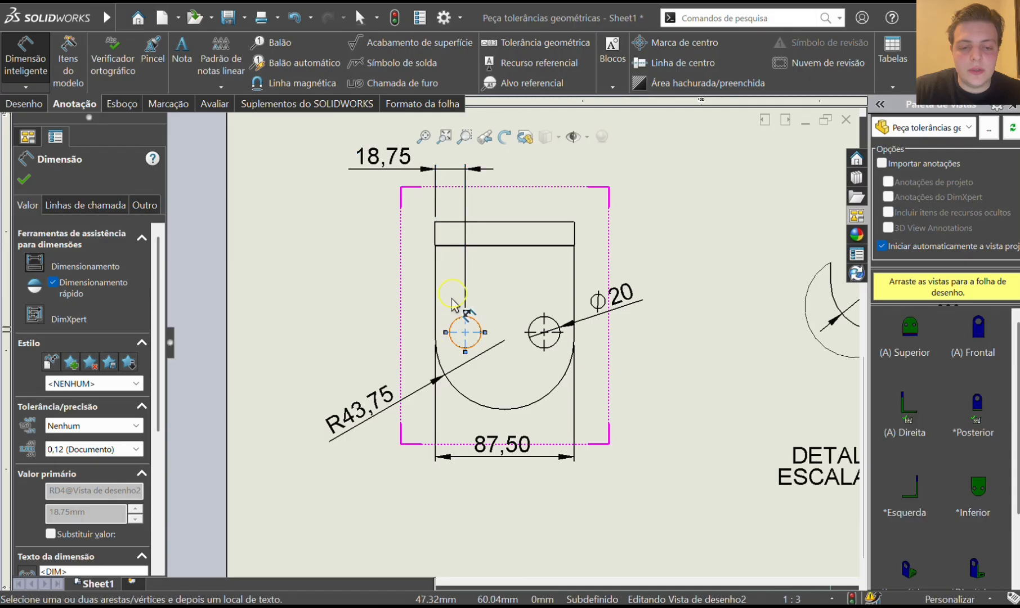
click(461, 221)
click(388, 270)
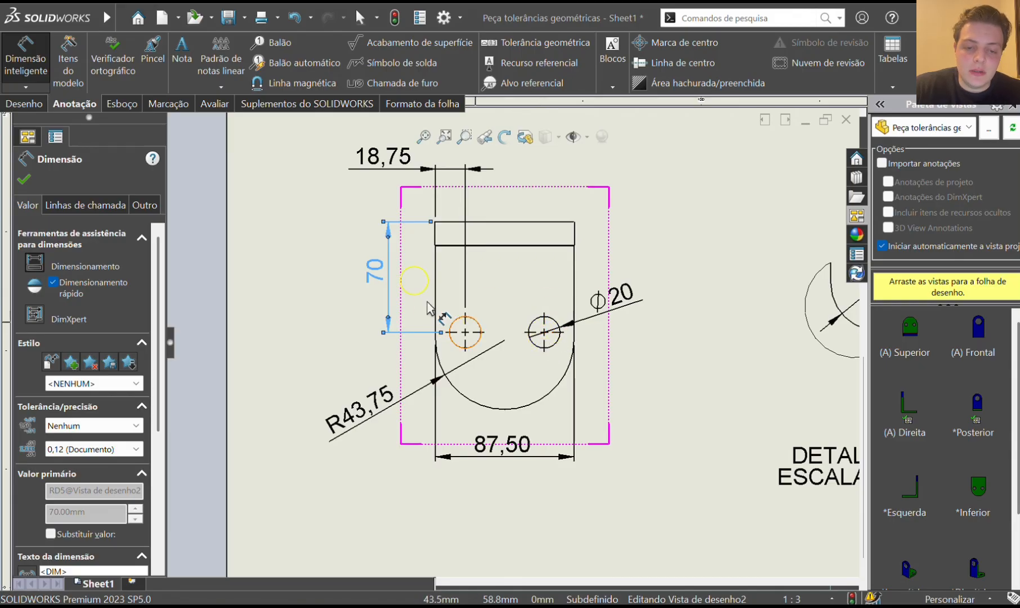
click(545, 333)
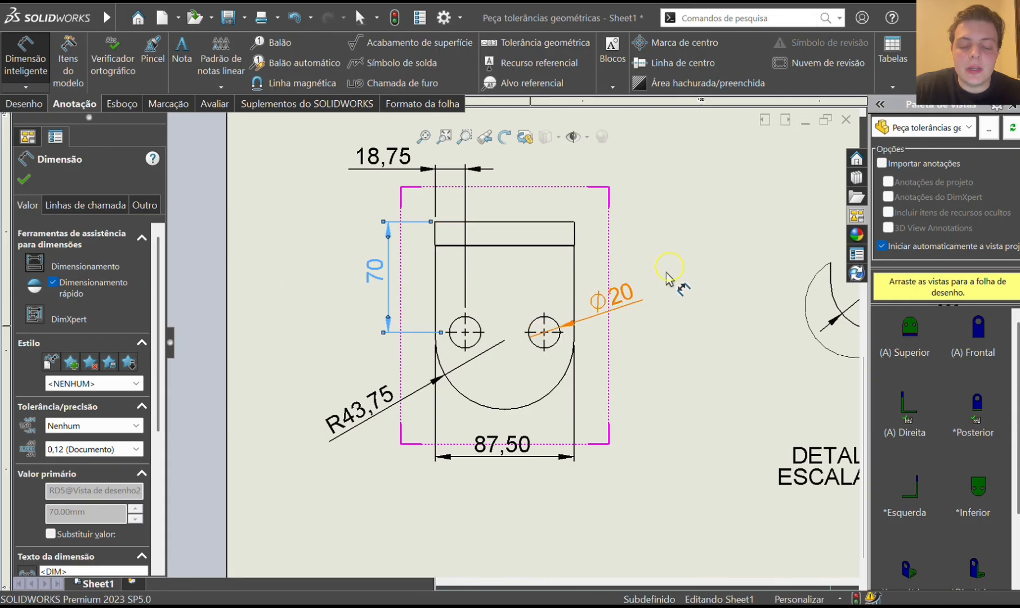
Add a centre mark to the large hole in the front view.
scroll(547, 296, up, 5)
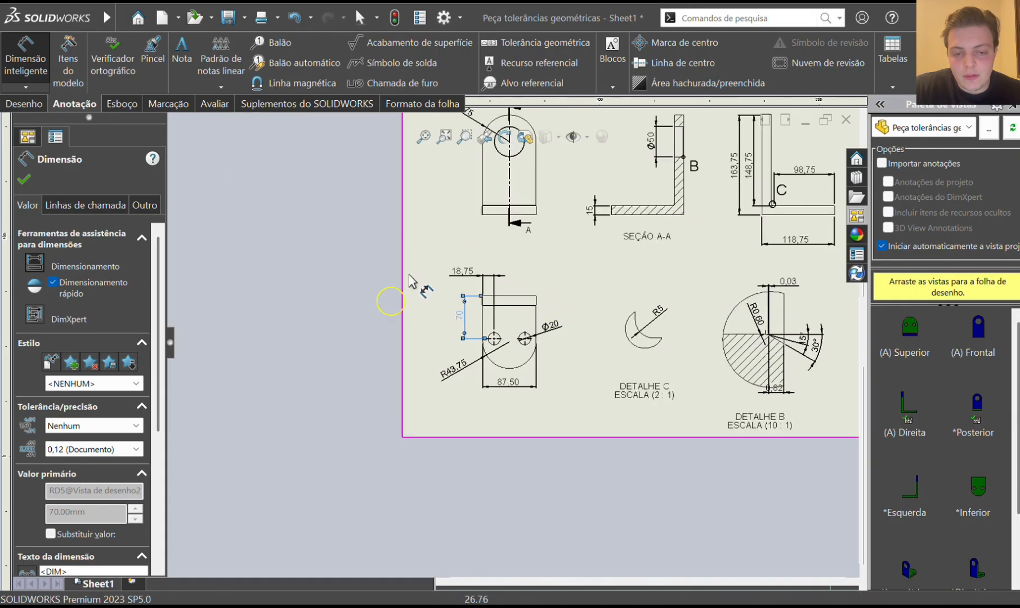
scroll(563, 293, down, 2)
scroll(585, 293, up, 4)
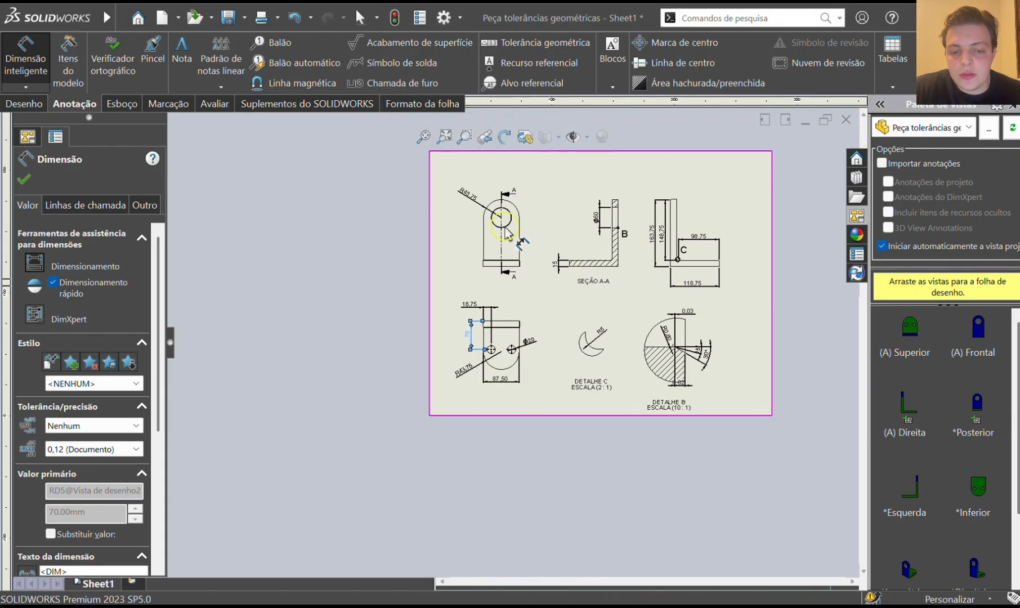
scroll(503, 212, down, 5)
scroll(492, 144, down, 1)
click(42, 65)
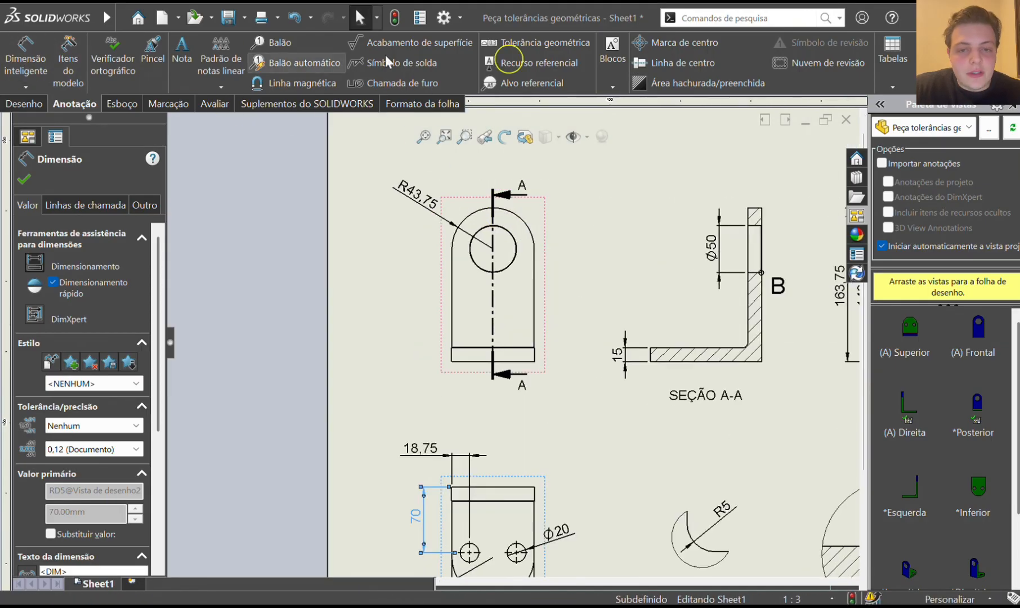
click(678, 42)
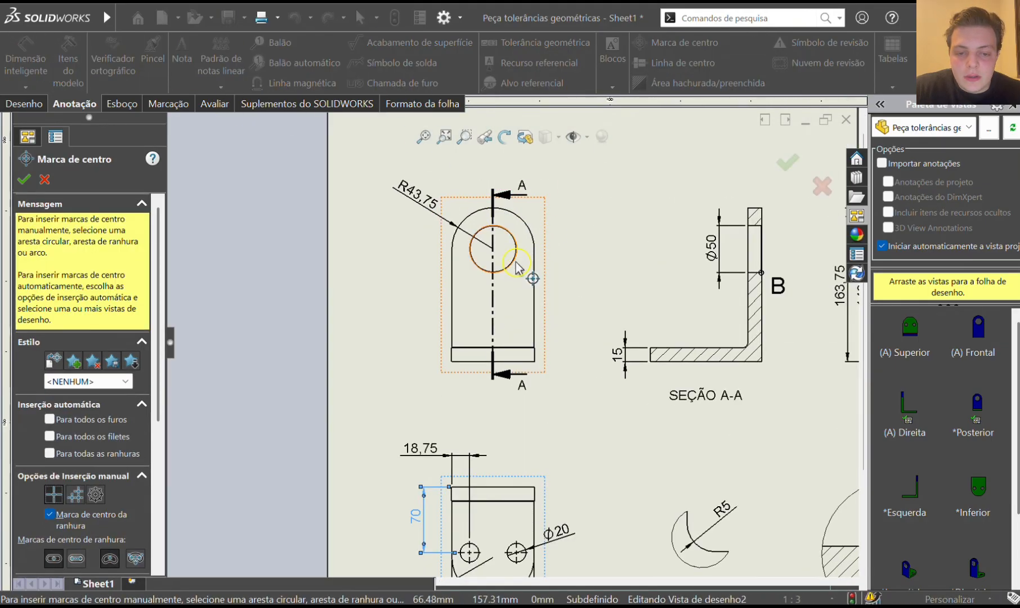
click(516, 268)
scroll(518, 258, down, 6)
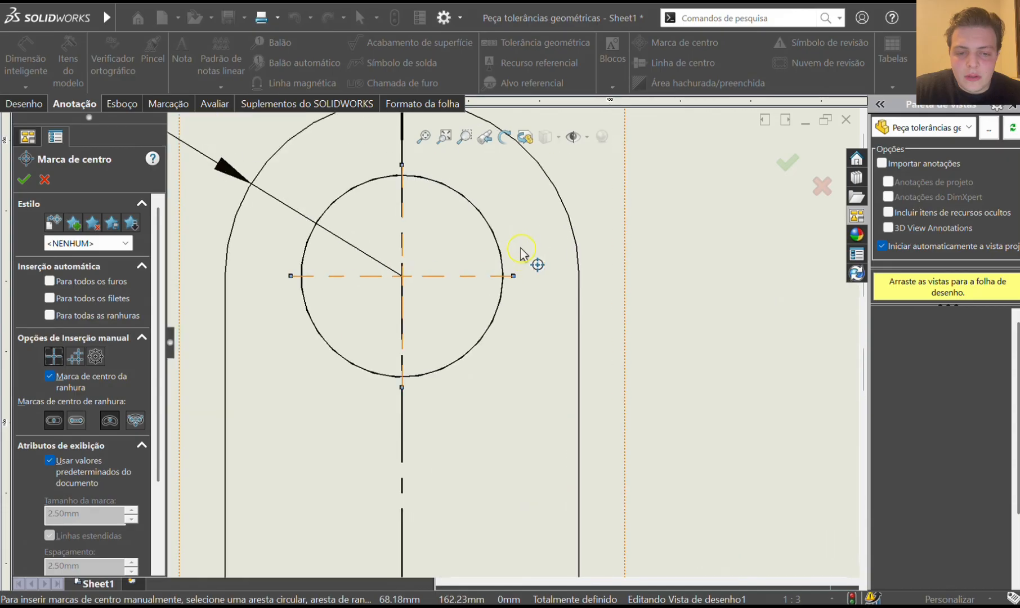
scroll(375, 284, up, 5)
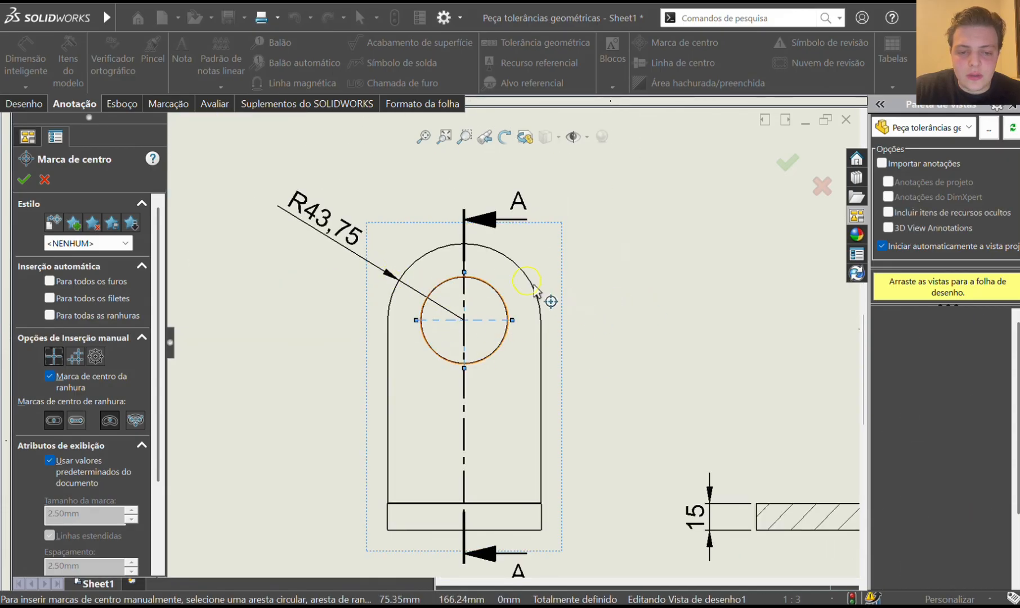
click(23, 180)
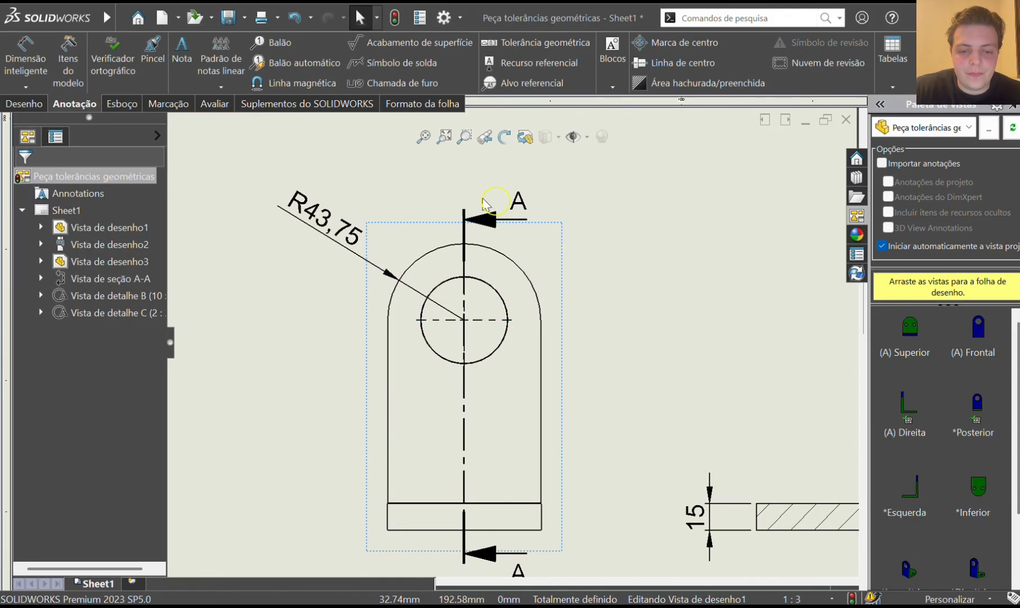
scroll(410, 268, down, 5)
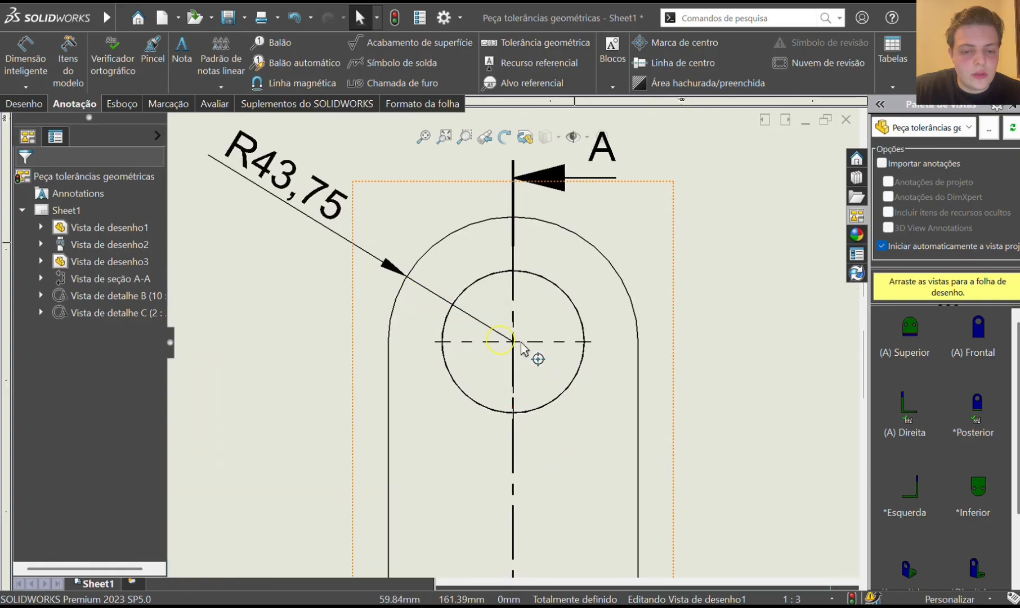
scroll(504, 361, up, 4)
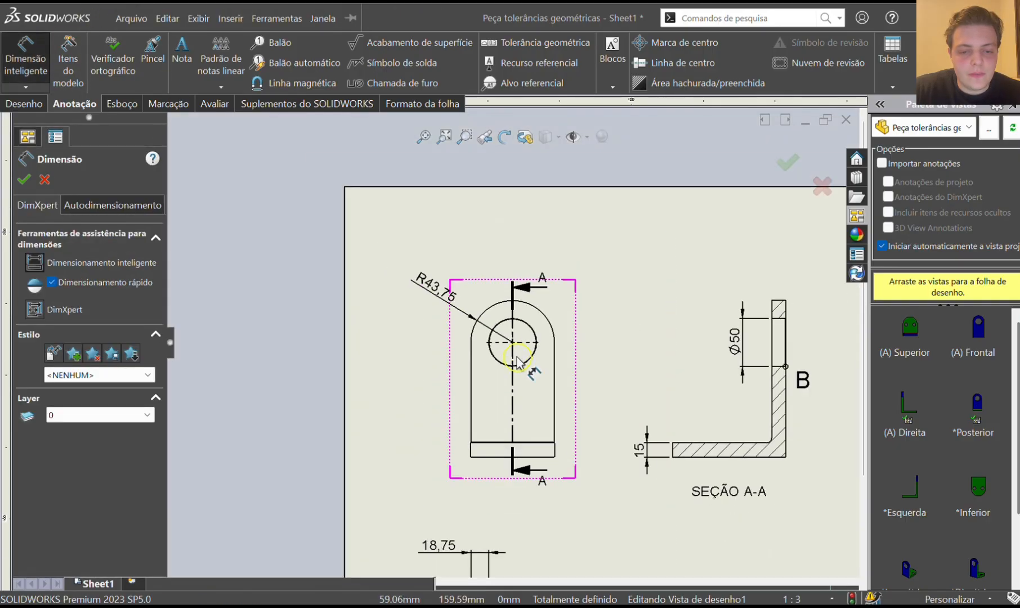
Dimension the vertical distance from the plate's bottom edge to the large hole's centre in the front view, placing the value left of the view.
click(500, 341)
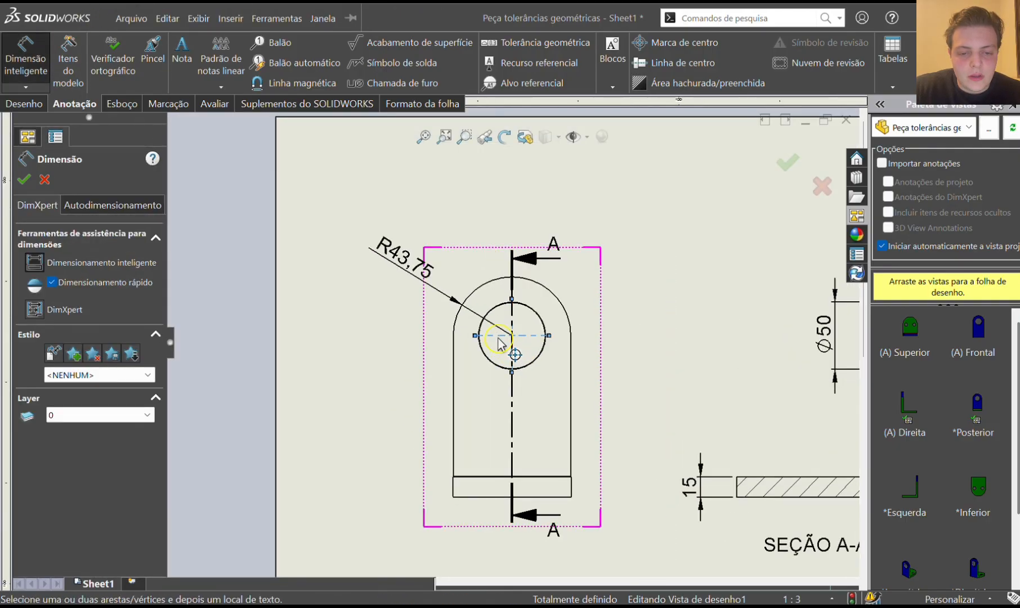
click(465, 497)
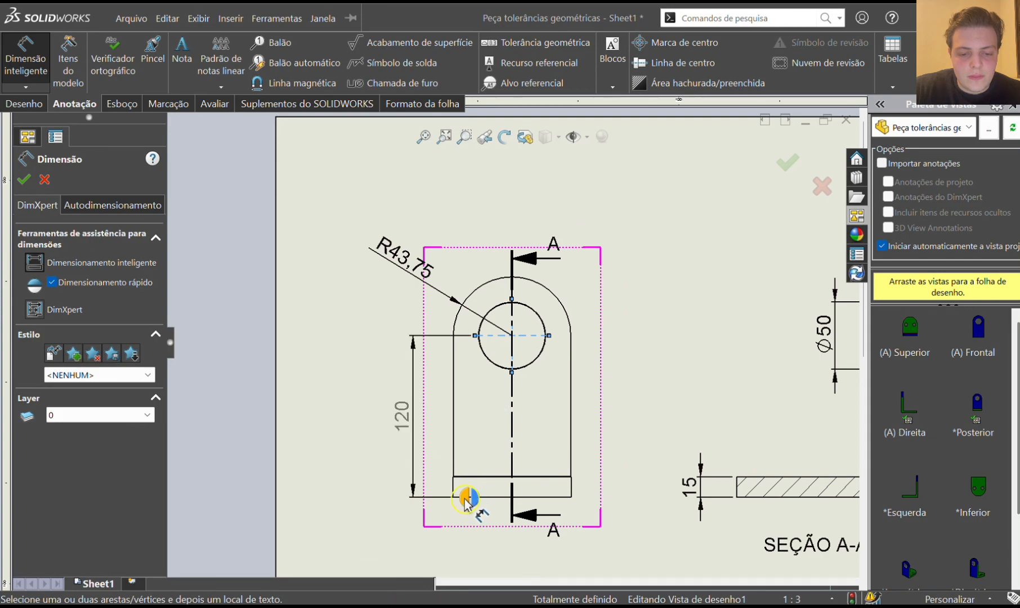
click(389, 409)
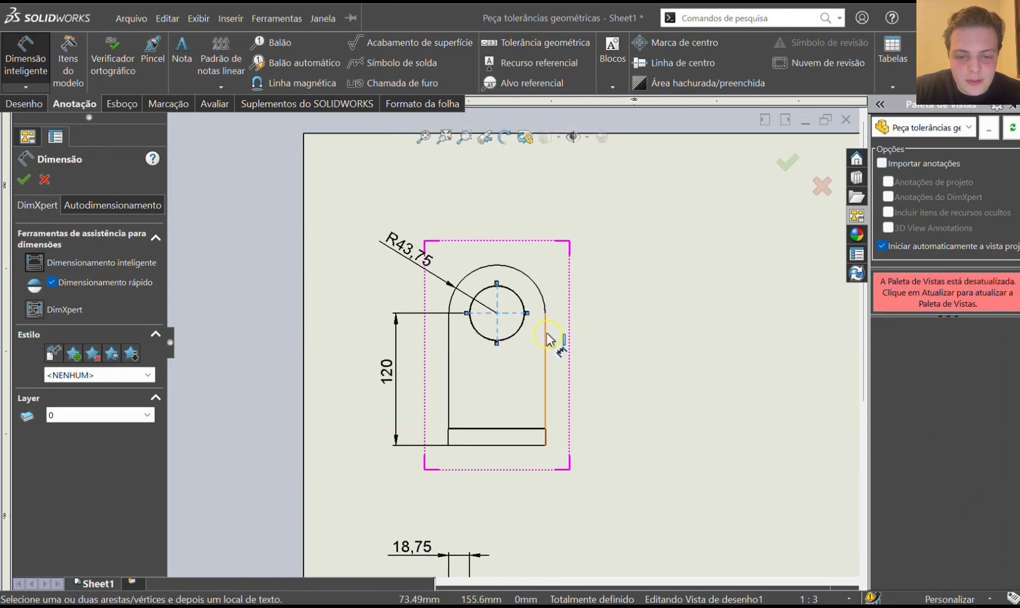
Dimension the horizontal distance from the large hole's centre to the plate's right edge in the front view, placing the value above the plate.
click(545, 333)
click(524, 225)
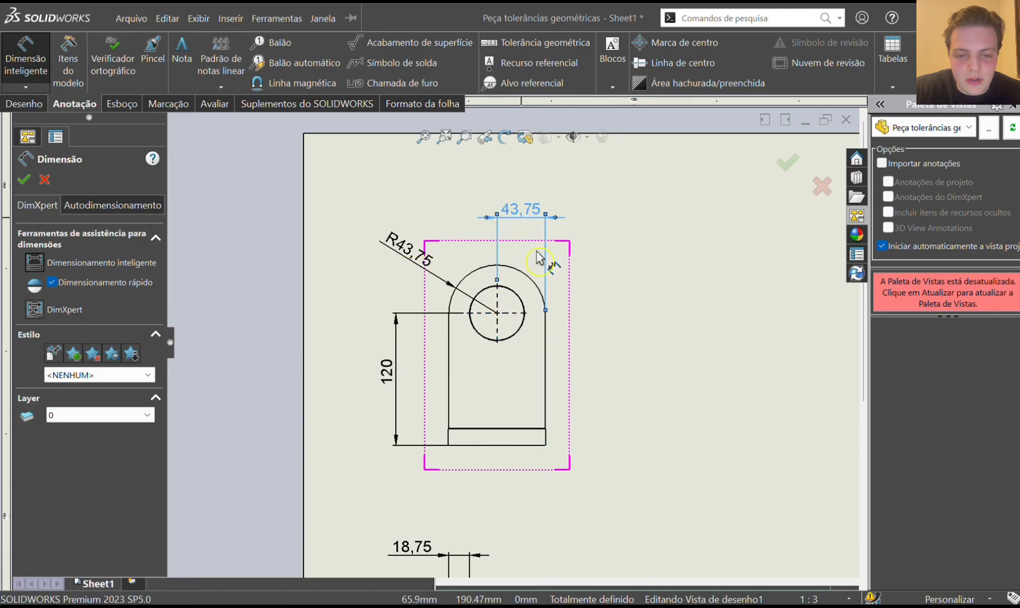
click(24, 181)
Create a vertical section view through the large hole's centre, place it between the front and side views, and label it A.
scroll(626, 342, down, 3)
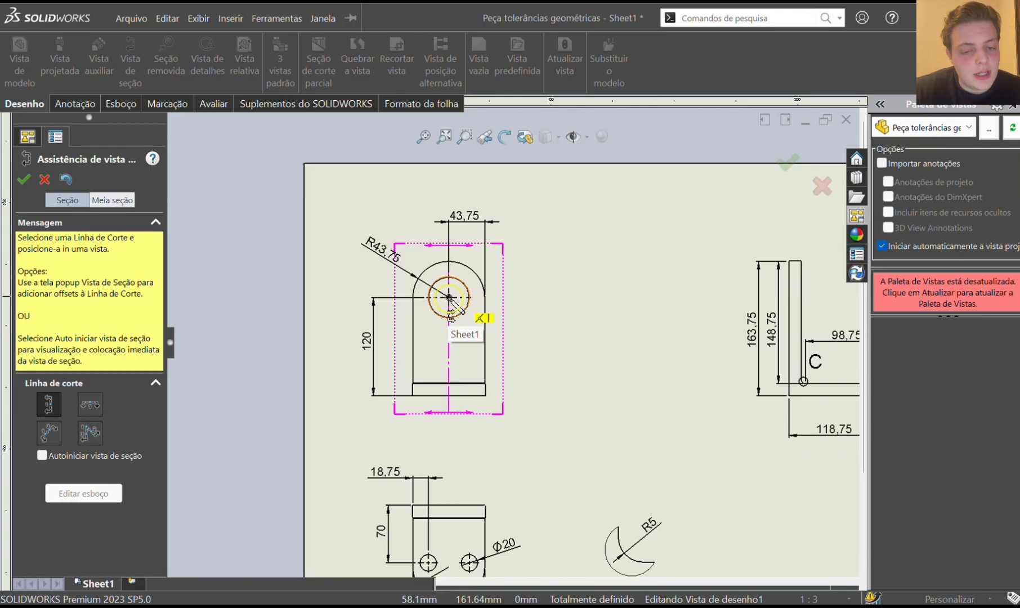
click(449, 297)
click(516, 317)
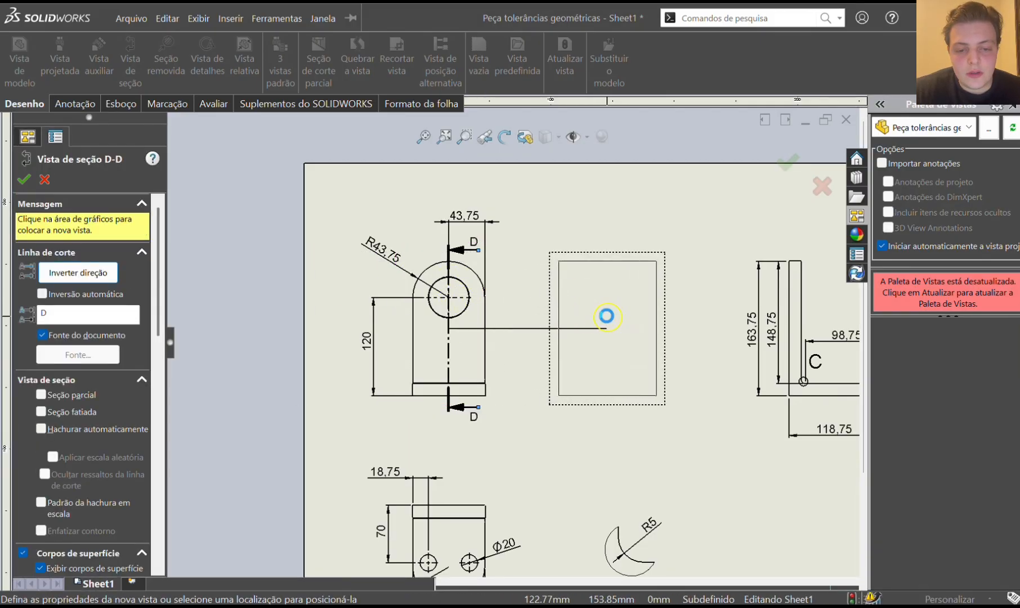
click(607, 322)
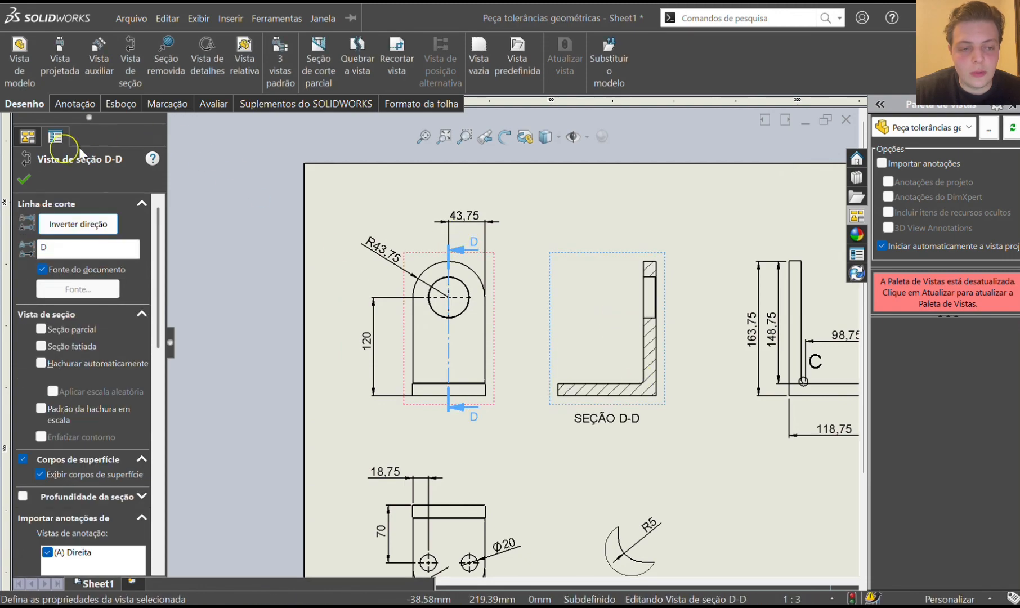
drag(58, 251, 34, 256)
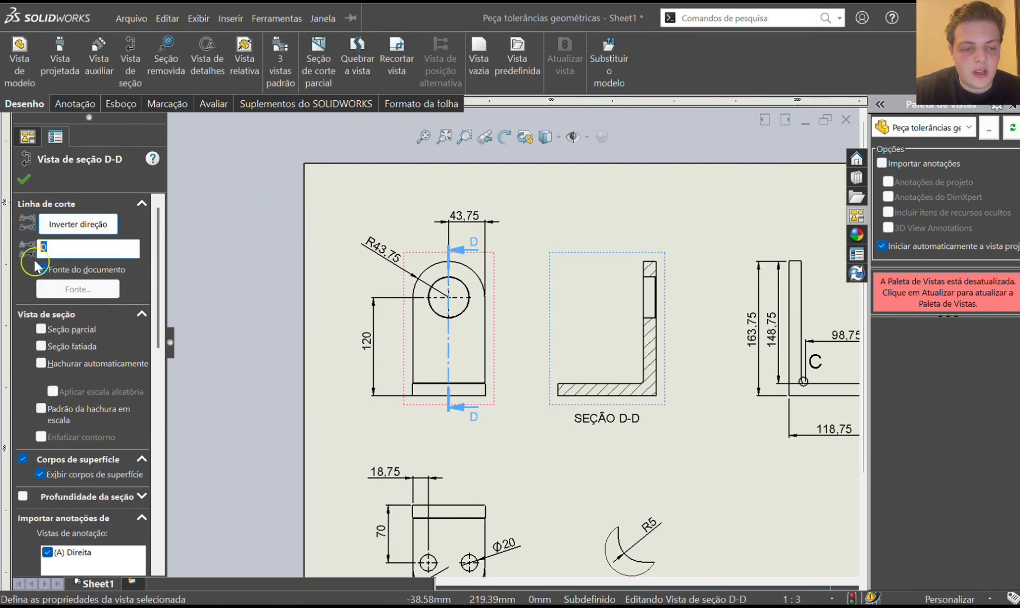
click(24, 180)
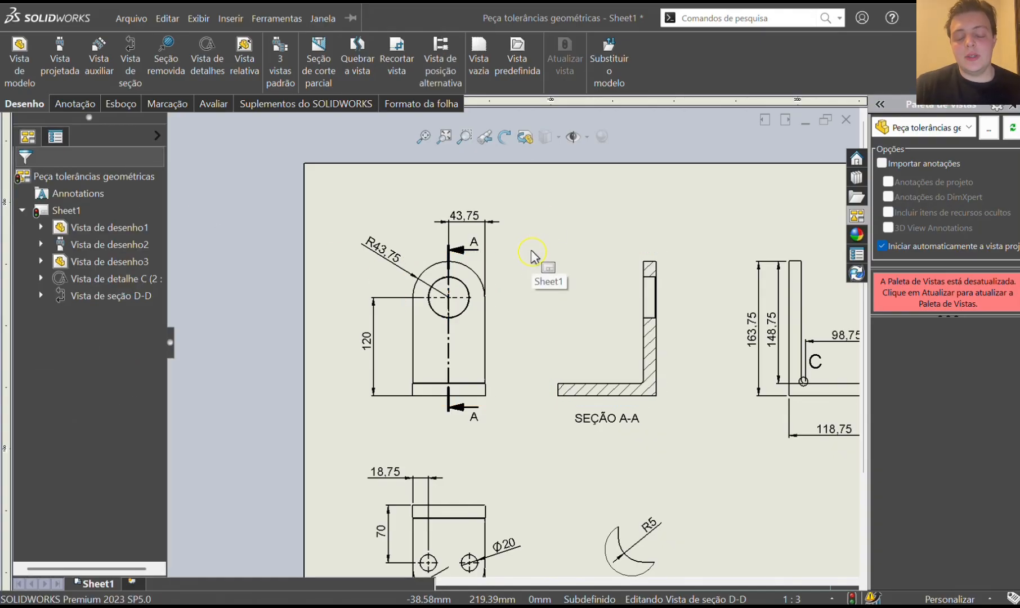
Examine the dimensions of the standard, section and detail views across the whole sheet.
scroll(596, 219, up, 3)
scroll(585, 411, down, 3)
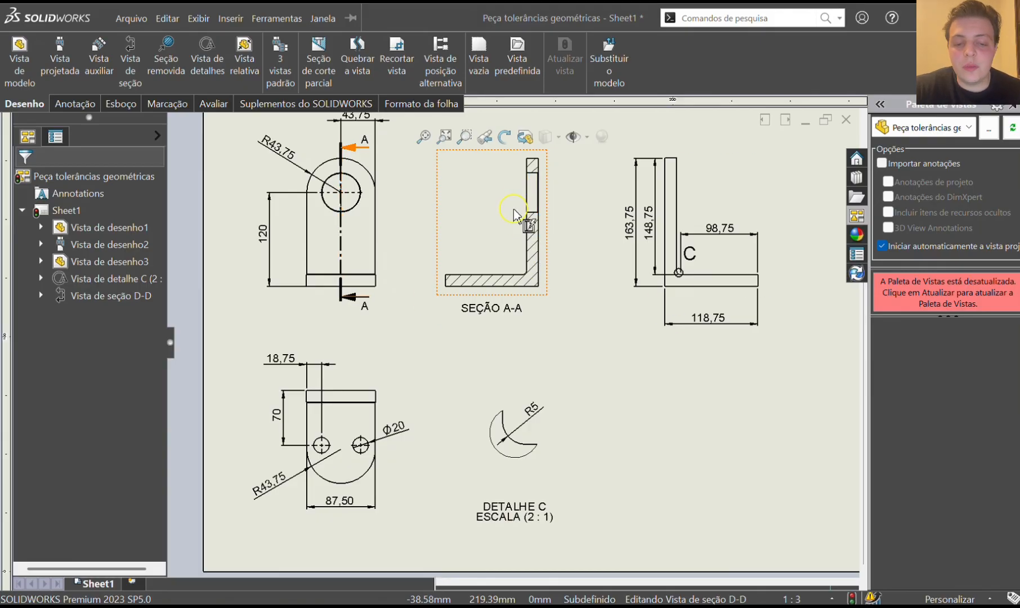
scroll(587, 238, down, 2)
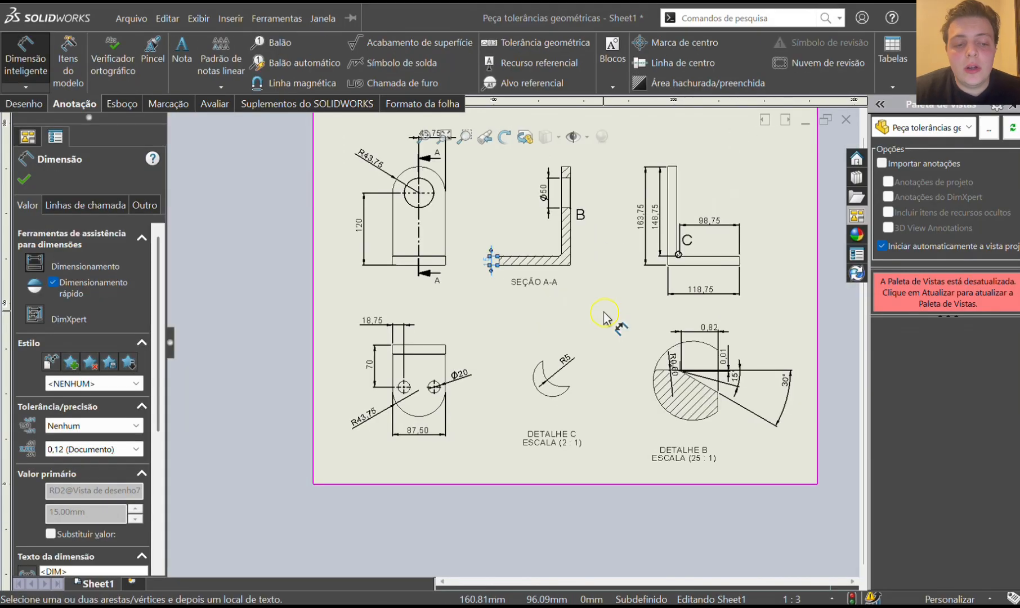
scroll(577, 308, up, 2)
scroll(500, 214, down, 2)
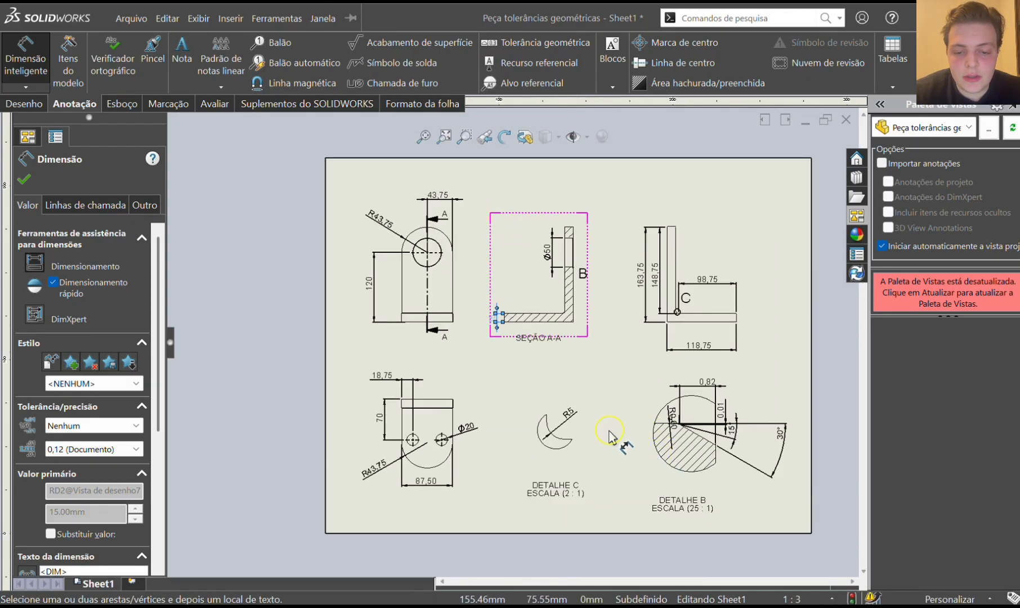
scroll(613, 438, down, 1)
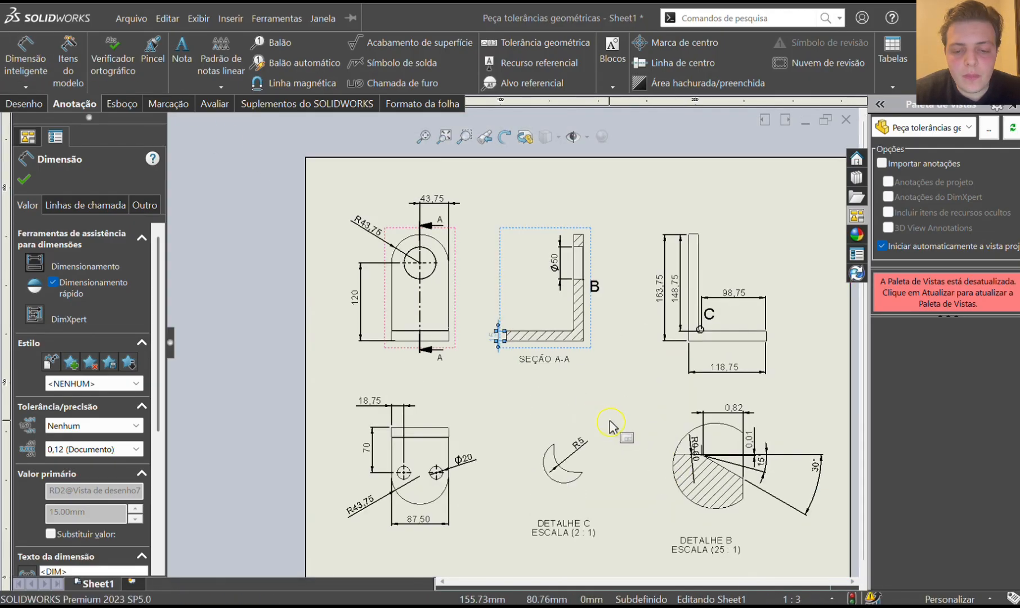
scroll(617, 415, up, 2)
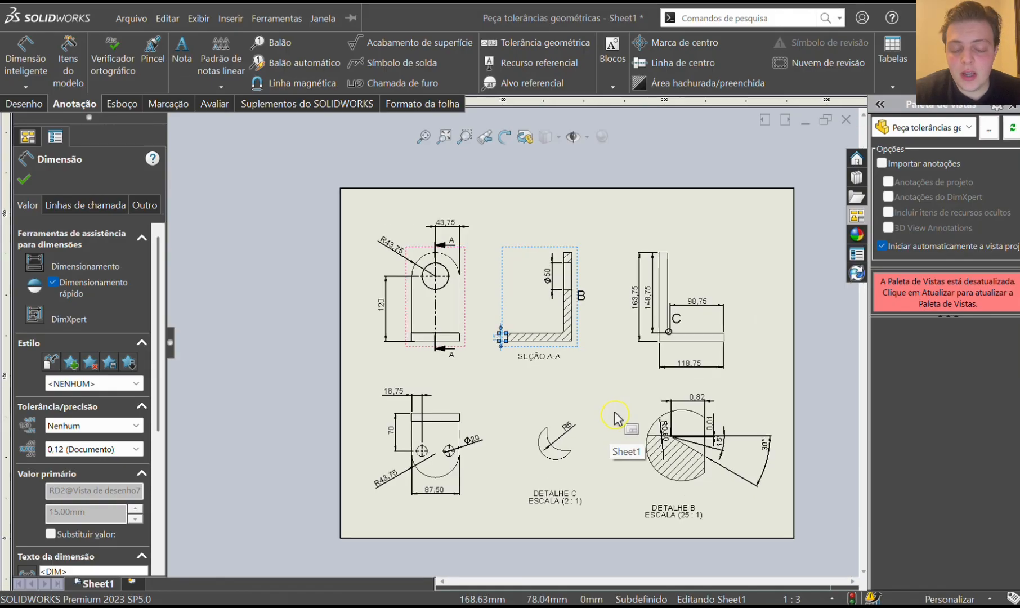
scroll(612, 386, down, 2)
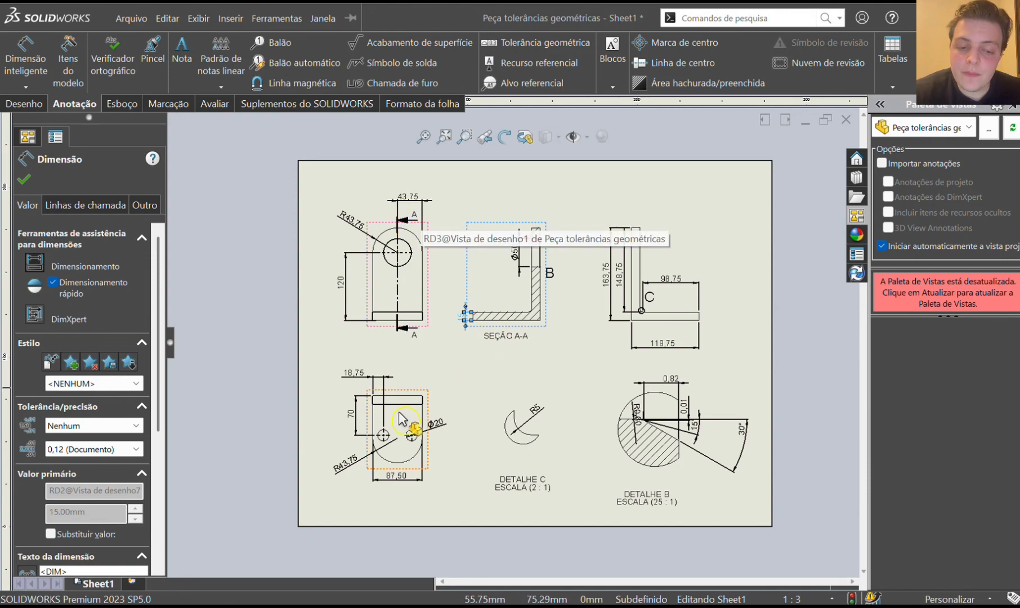
scroll(488, 276, down, 2)
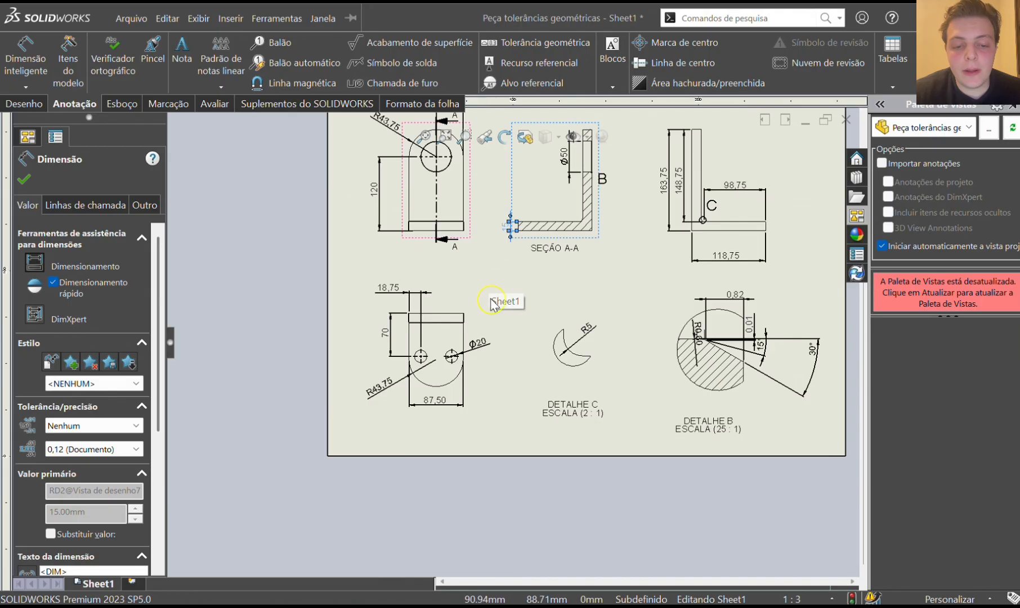
scroll(510, 314, up, 1)
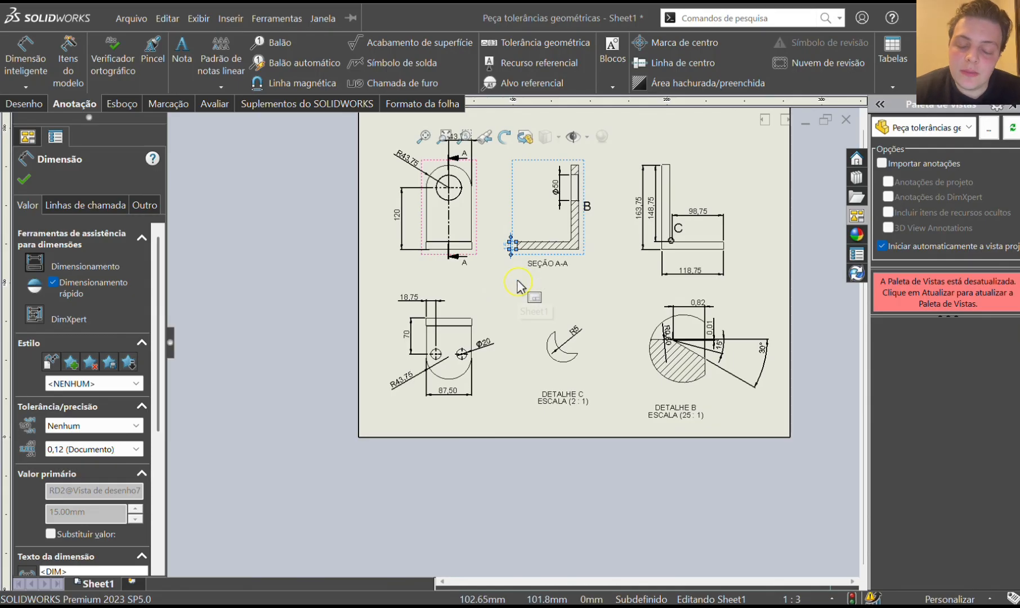
click(586, 278)
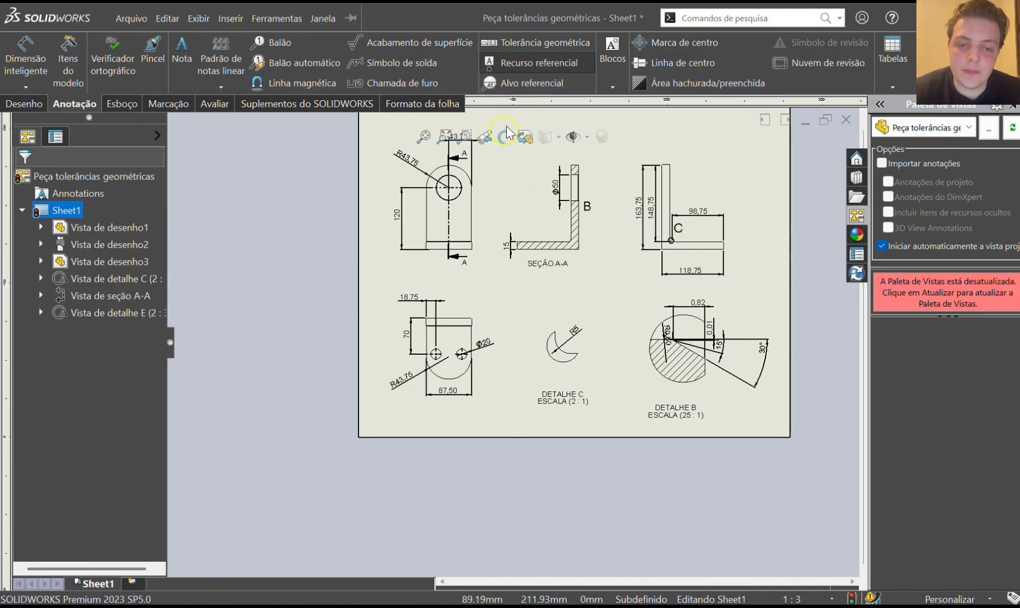
Attach datum feature A to the right extension line of the 87,50 width dimension in the two-hole view, placing the label outward.
click(518, 63)
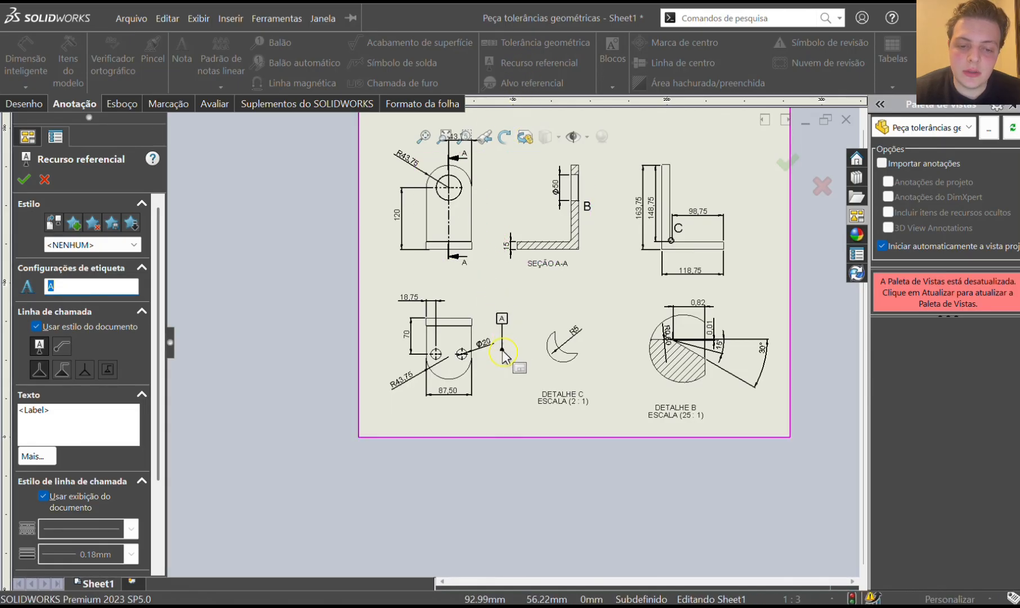
scroll(503, 351, down, 5)
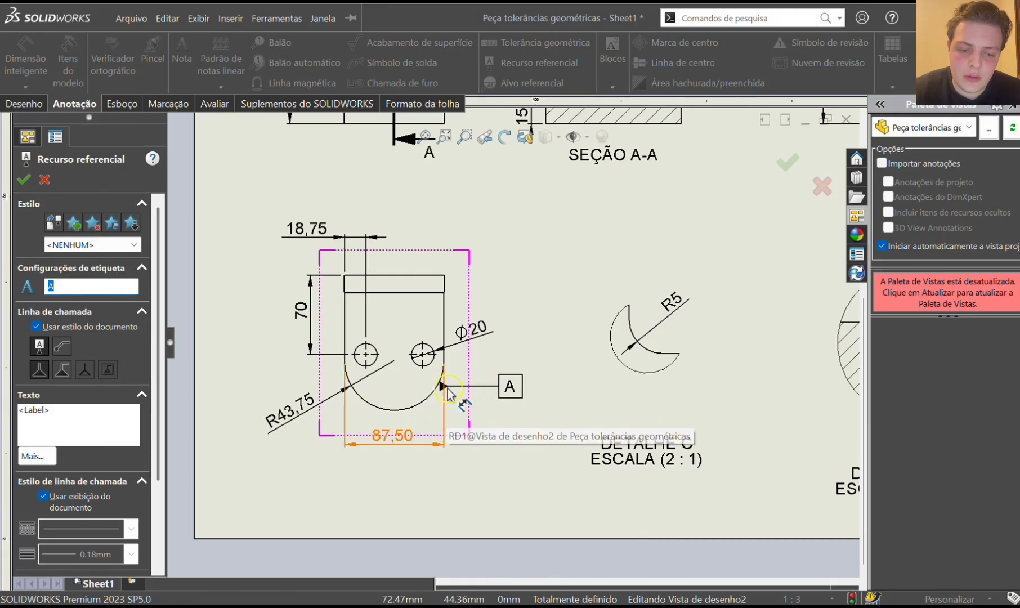
click(448, 405)
click(483, 402)
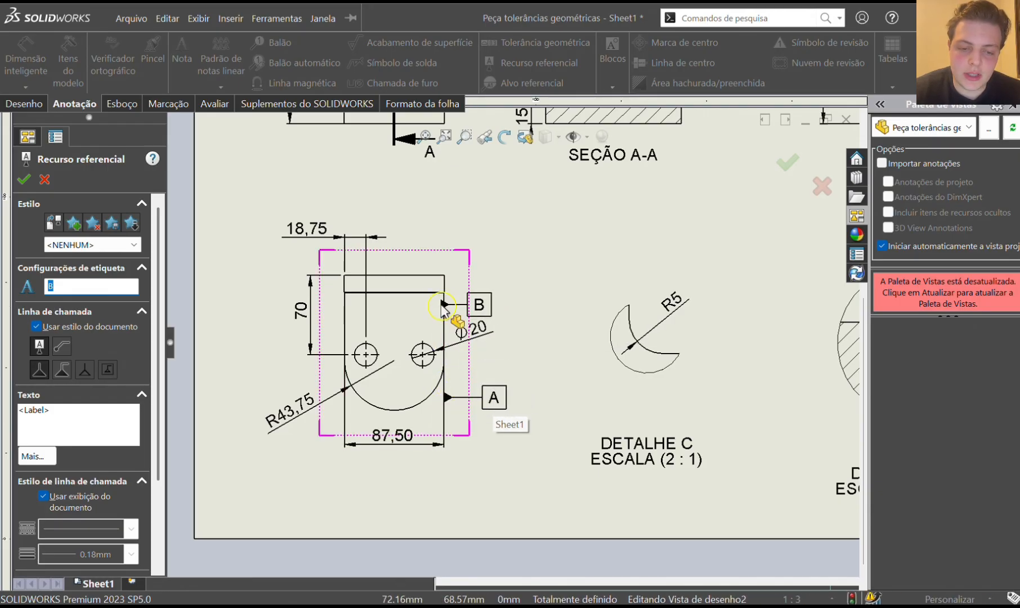
Add datum feature B to the vertical plate's outer face and datum C to the base's bottom edge in section A-A.
scroll(543, 275, up, 3)
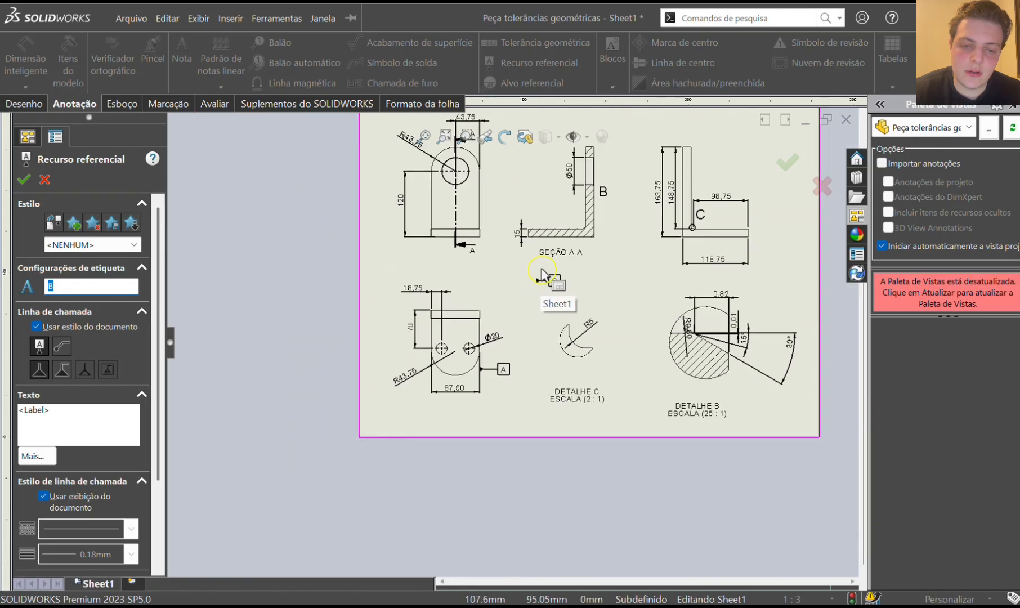
scroll(603, 246, down, 2)
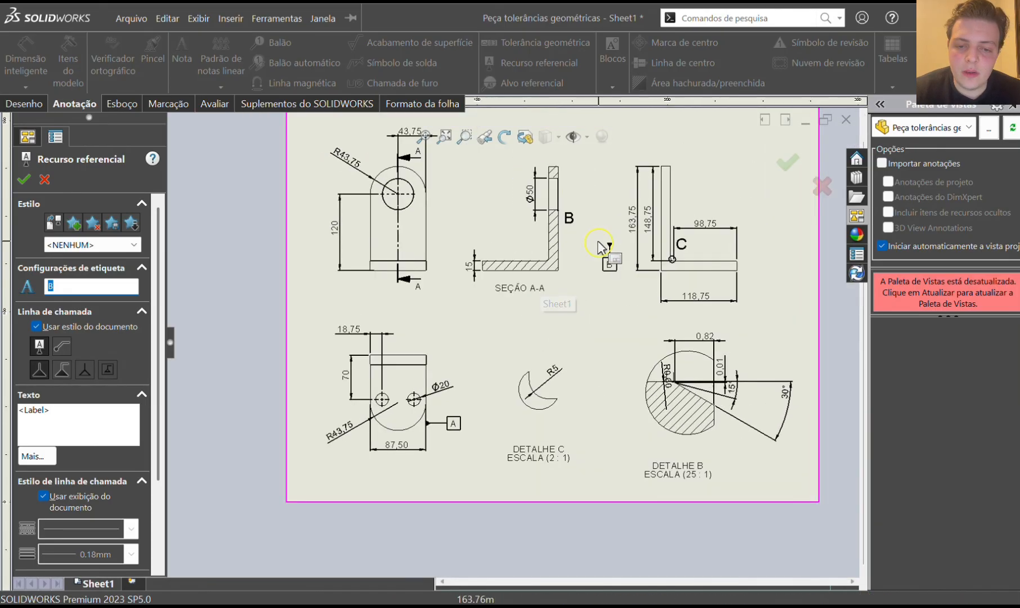
scroll(549, 252, down, 2)
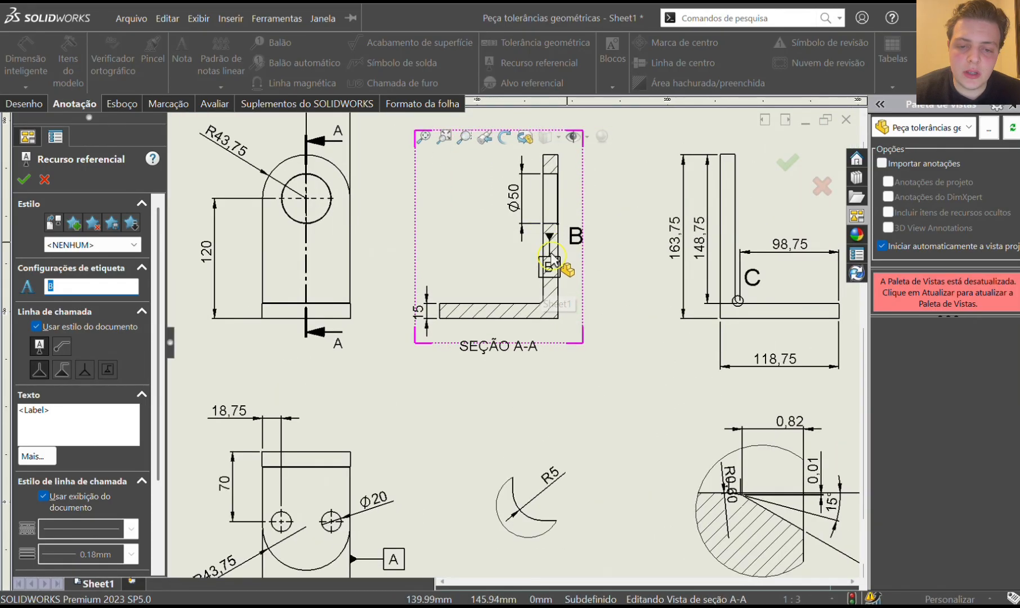
click(557, 288)
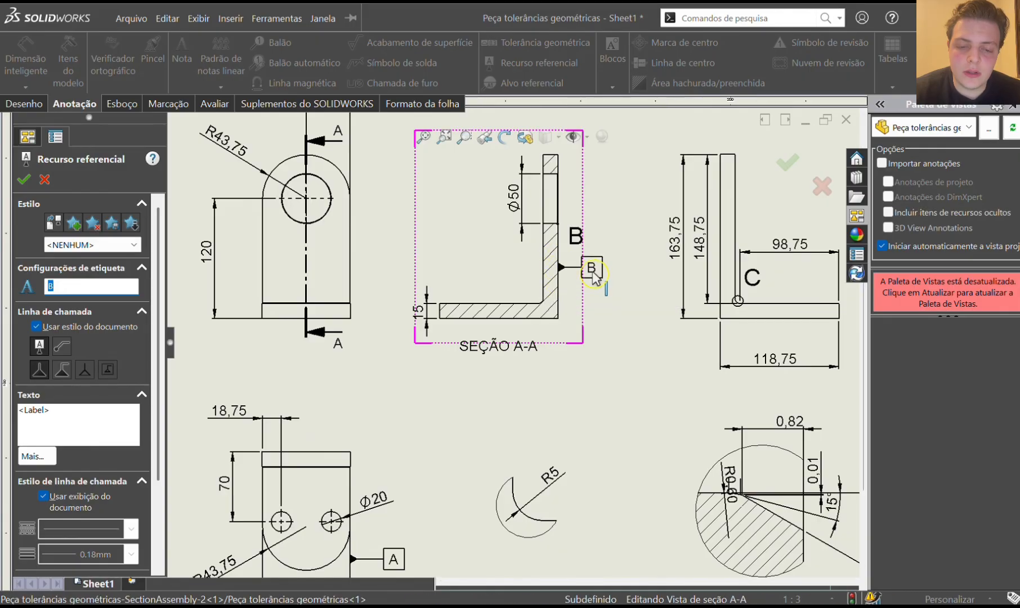
click(585, 284)
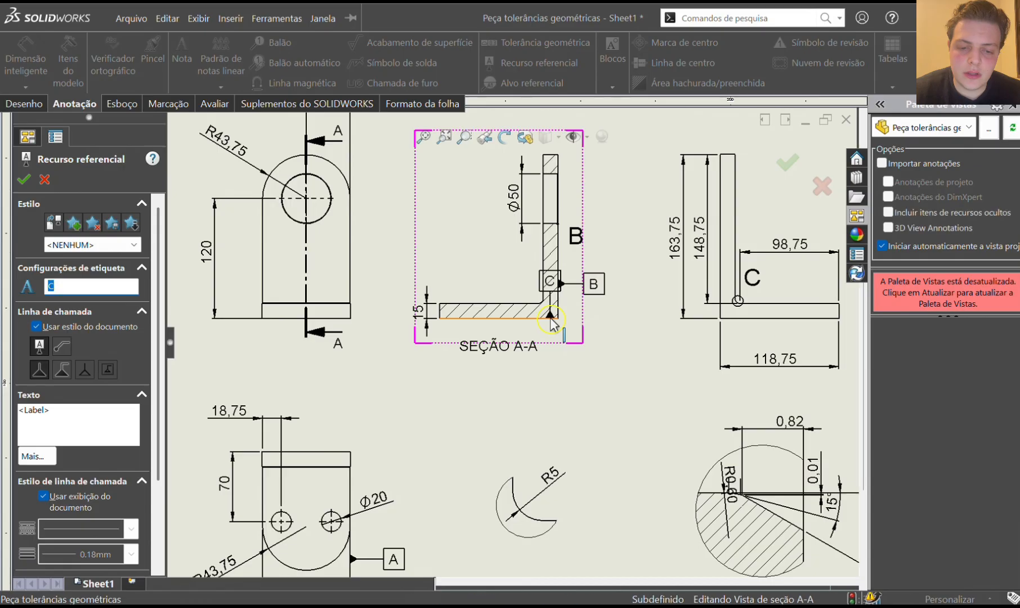
click(551, 319)
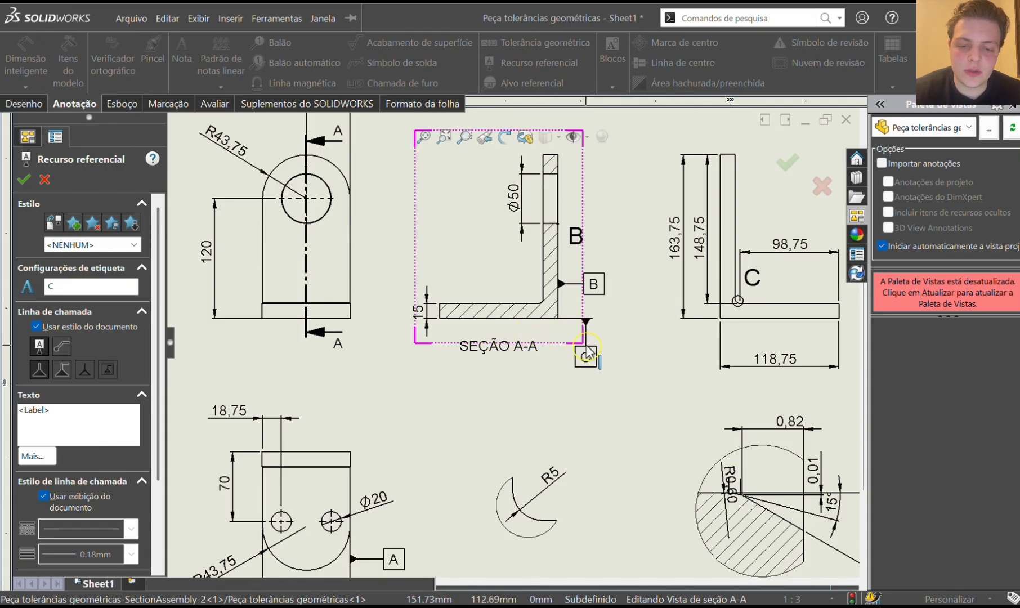
click(585, 354)
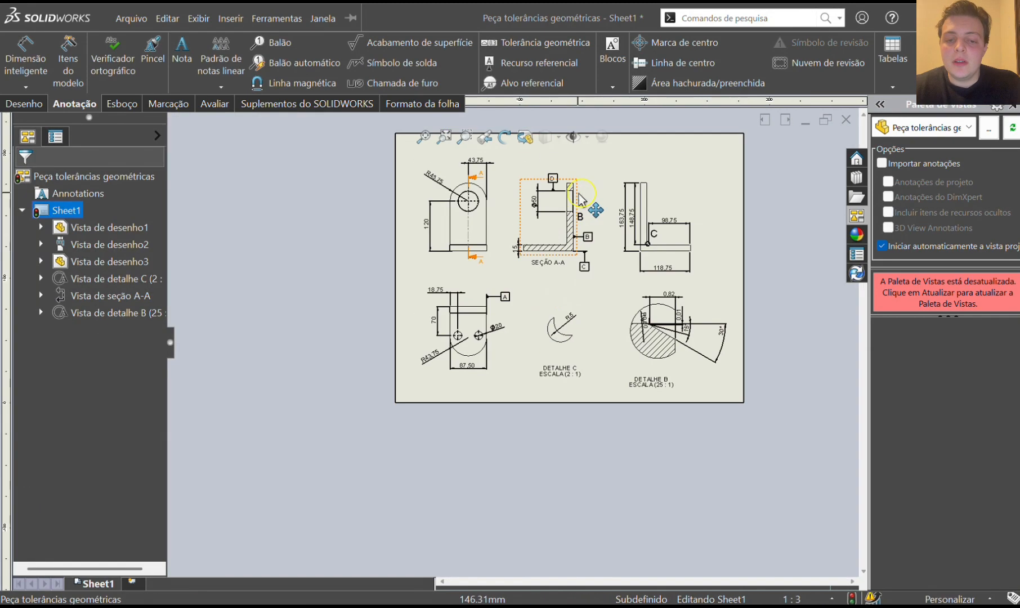
Give the 87,50 width dimension in the lower-left view a symmetric tolerance of 0.05 mm.
scroll(597, 180, down, 1)
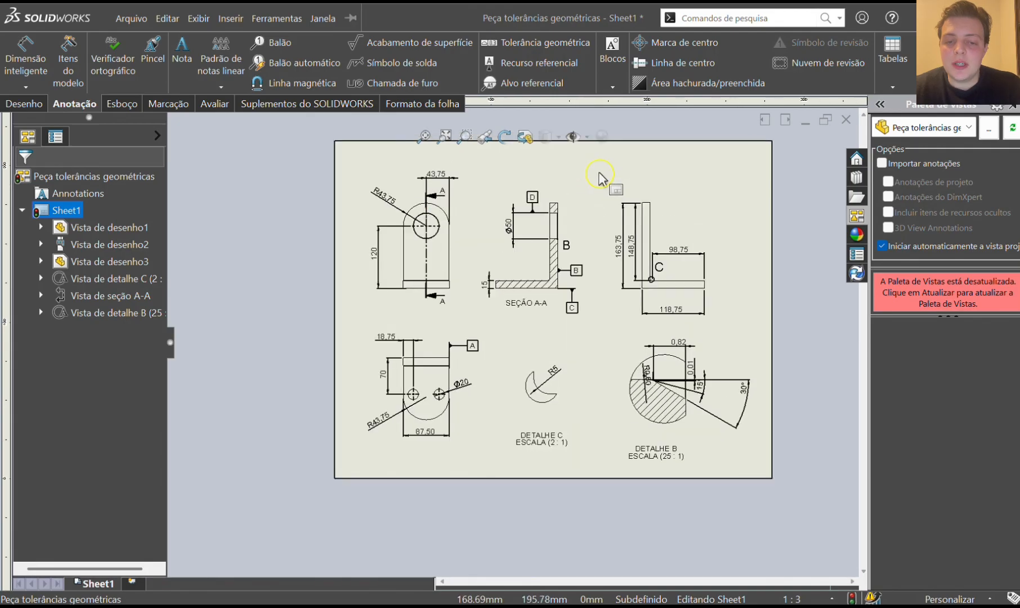
scroll(585, 248, down, 1)
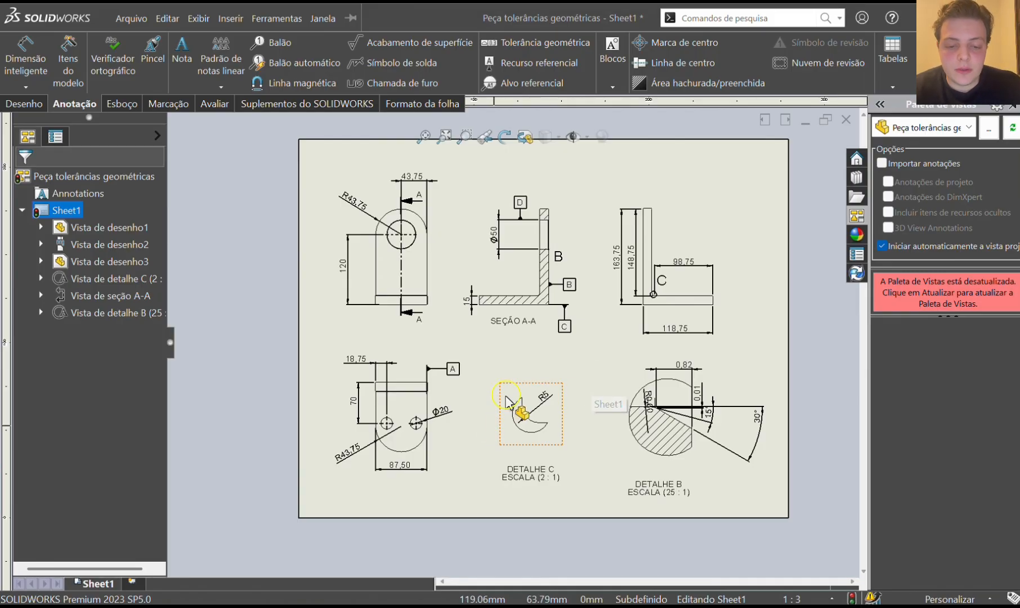
scroll(519, 413, down, 2)
scroll(477, 439, down, 2)
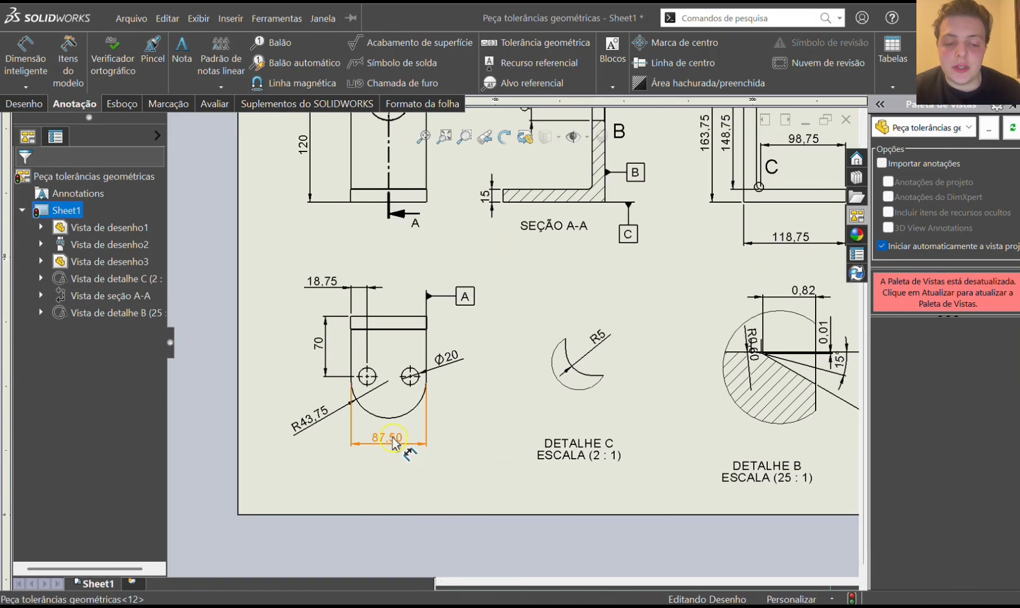
click(393, 443)
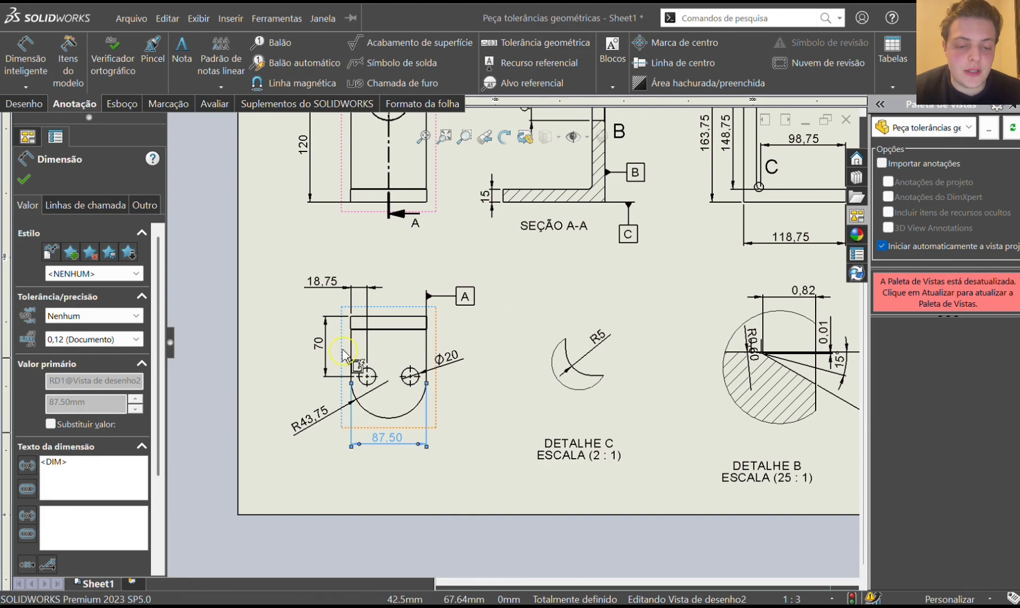
click(100, 317)
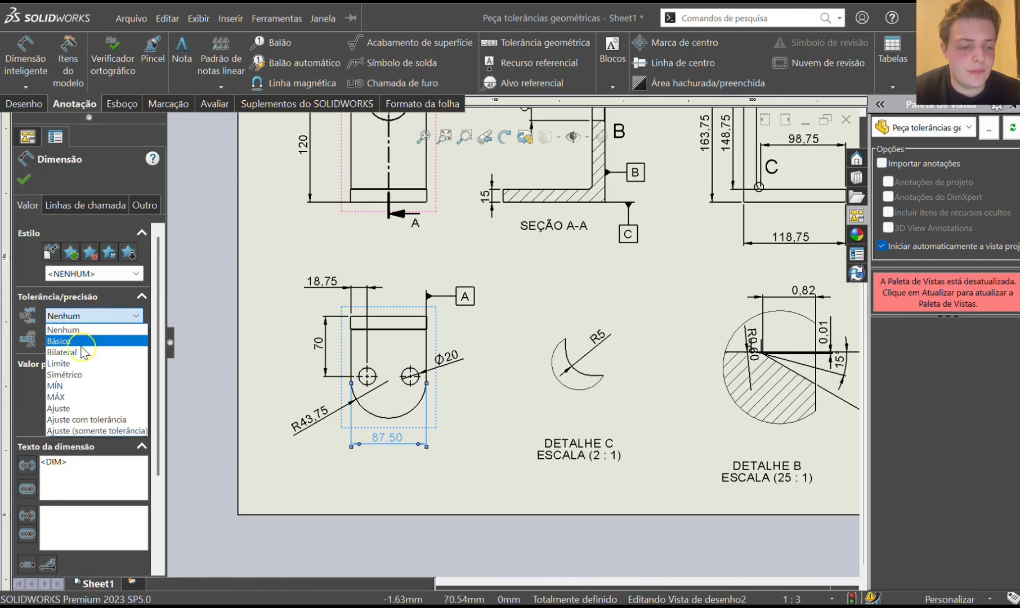
click(83, 376)
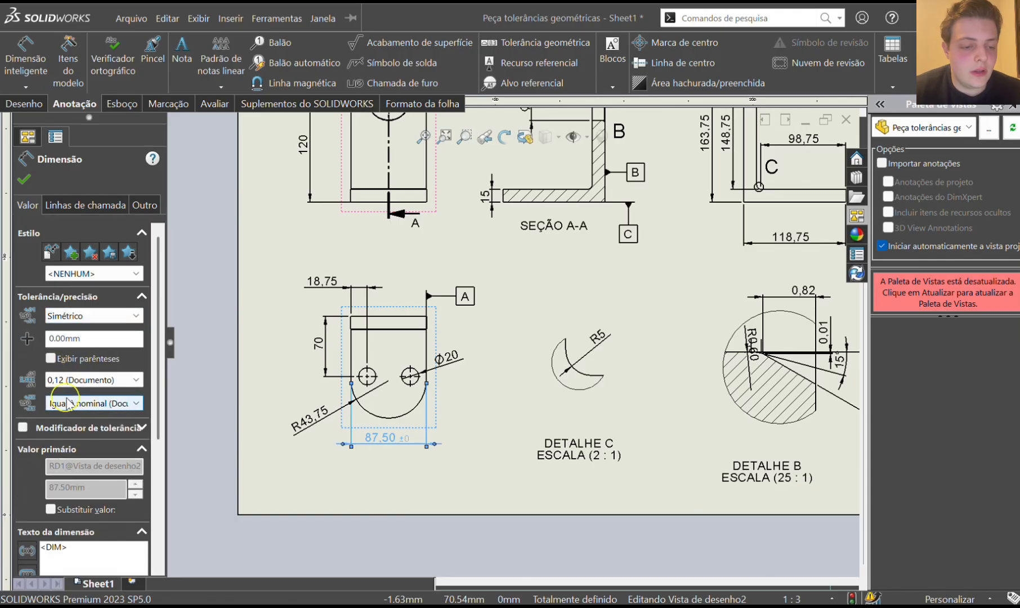
click(59, 339)
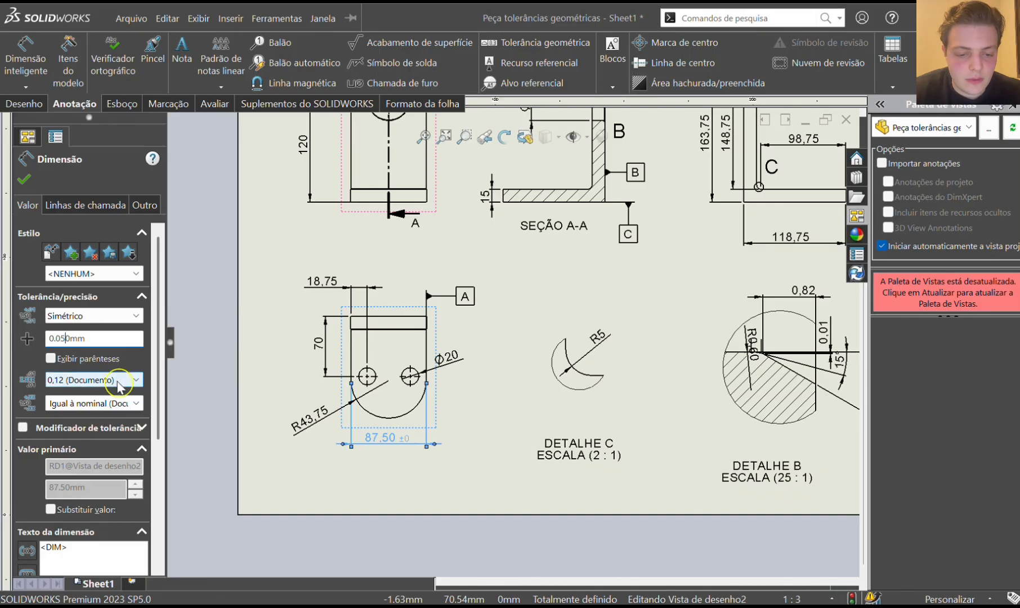
click(24, 181)
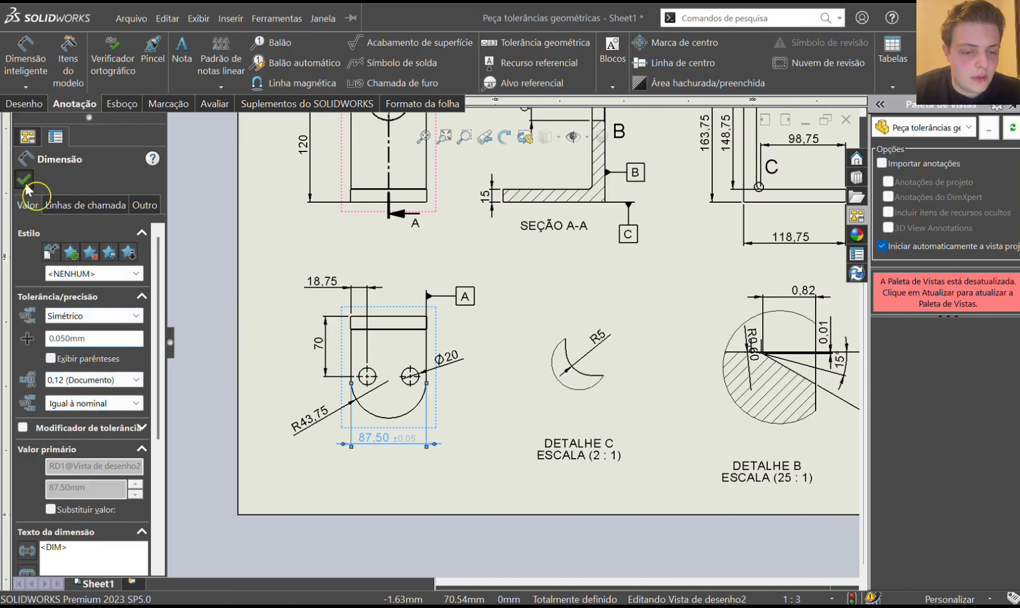
click(423, 448)
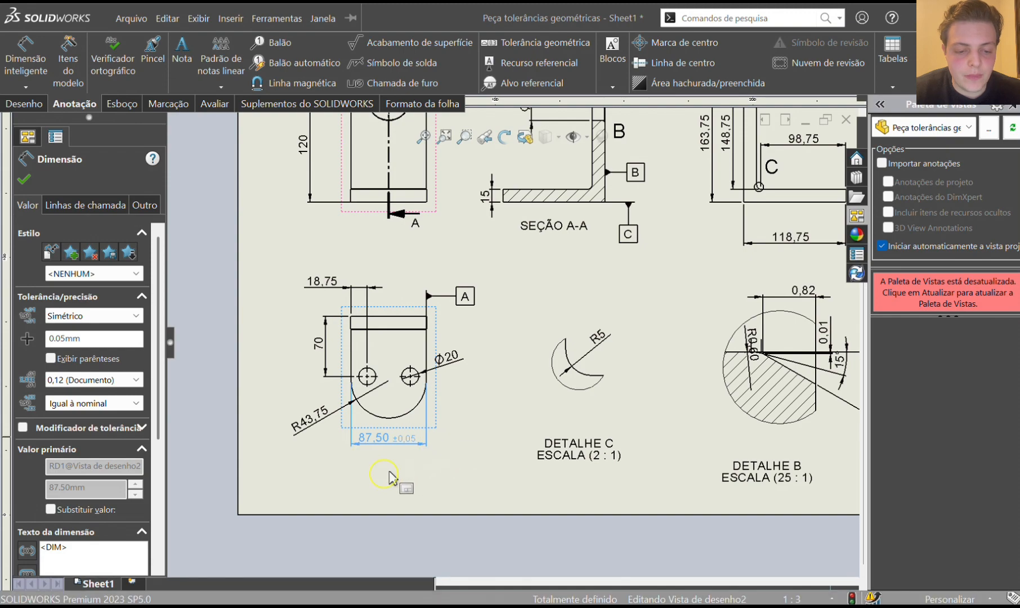
click(408, 478)
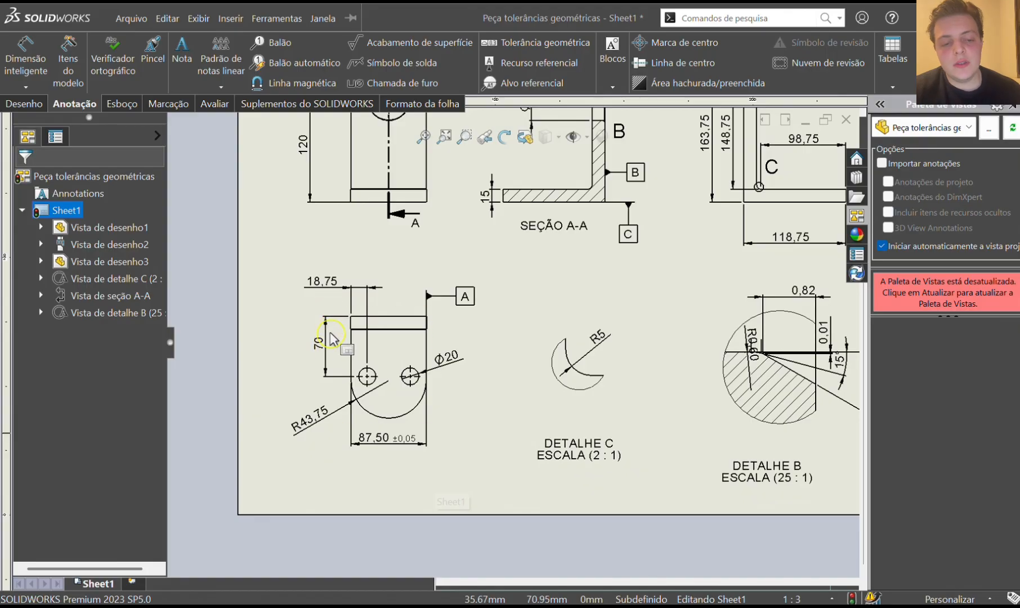
Give the Ø20 hole dimension in the lower-left view a symmetric tolerance of 0.1 mm.
scroll(483, 266, up, 4)
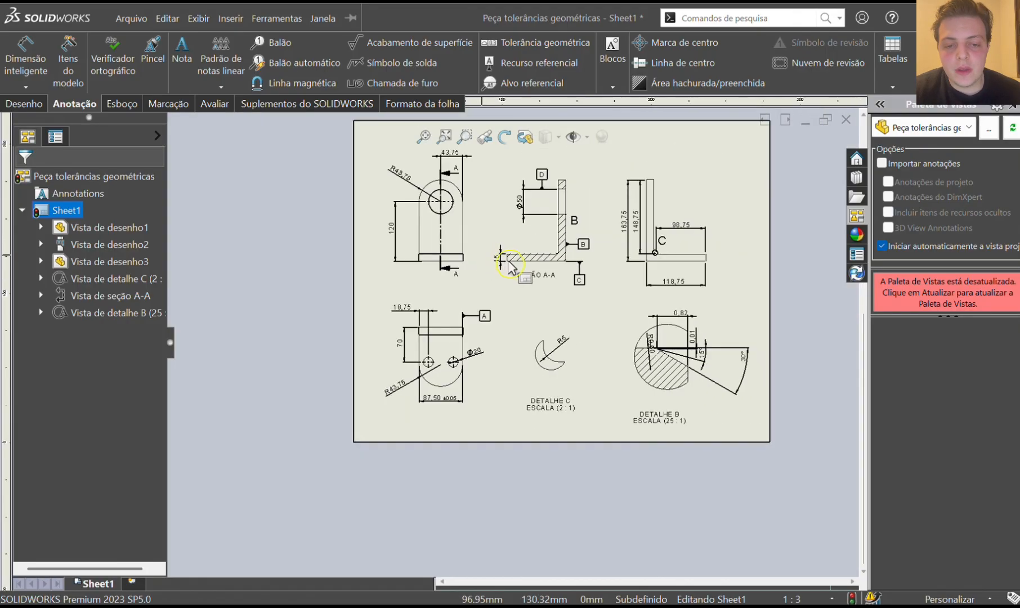
scroll(503, 264, down, 5)
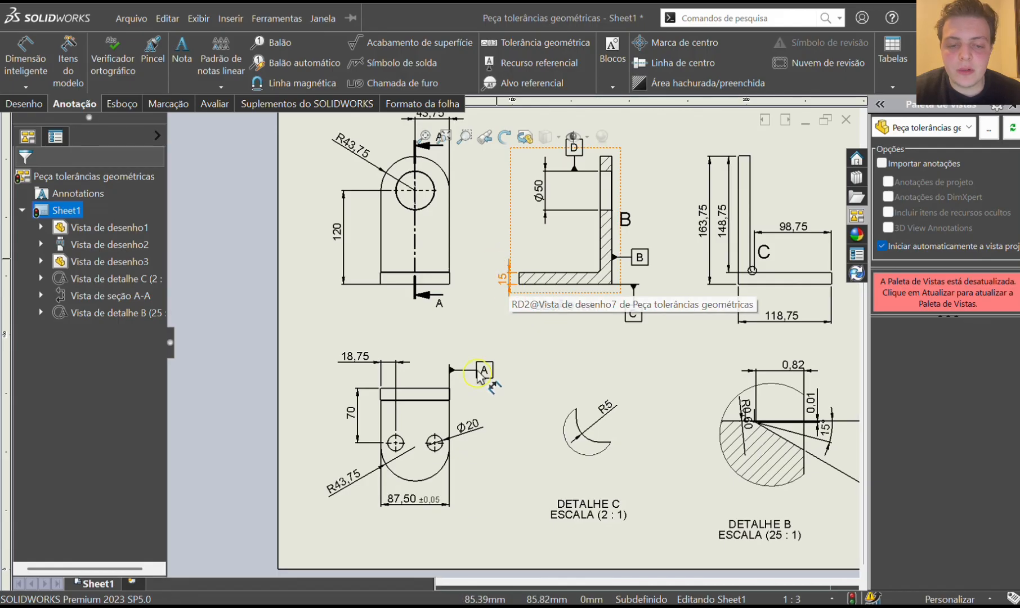
key(f)
scroll(422, 485, down, 2)
scroll(498, 374, down, 3)
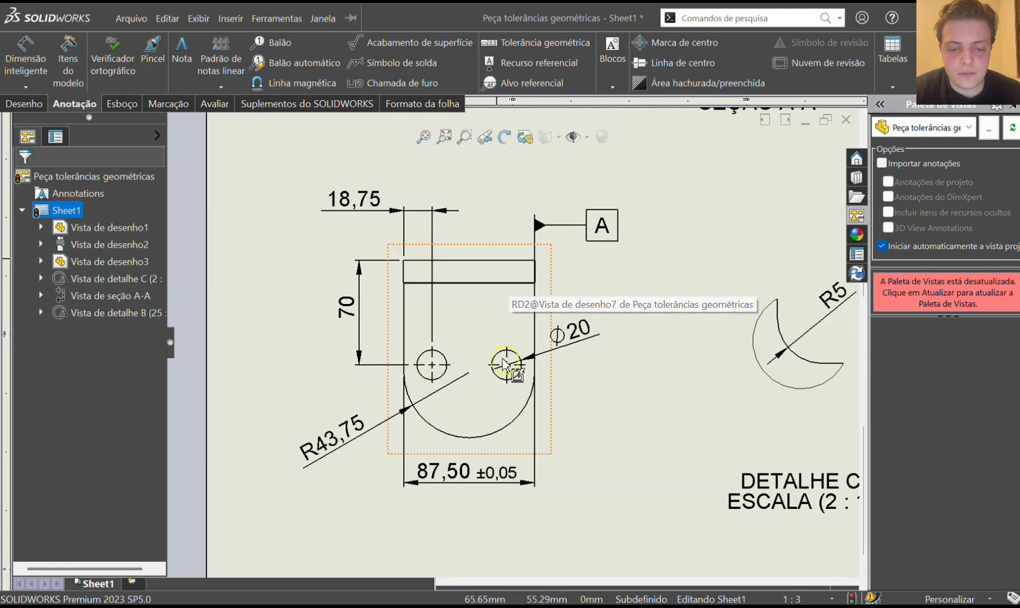
scroll(568, 348, down, 1)
click(576, 340)
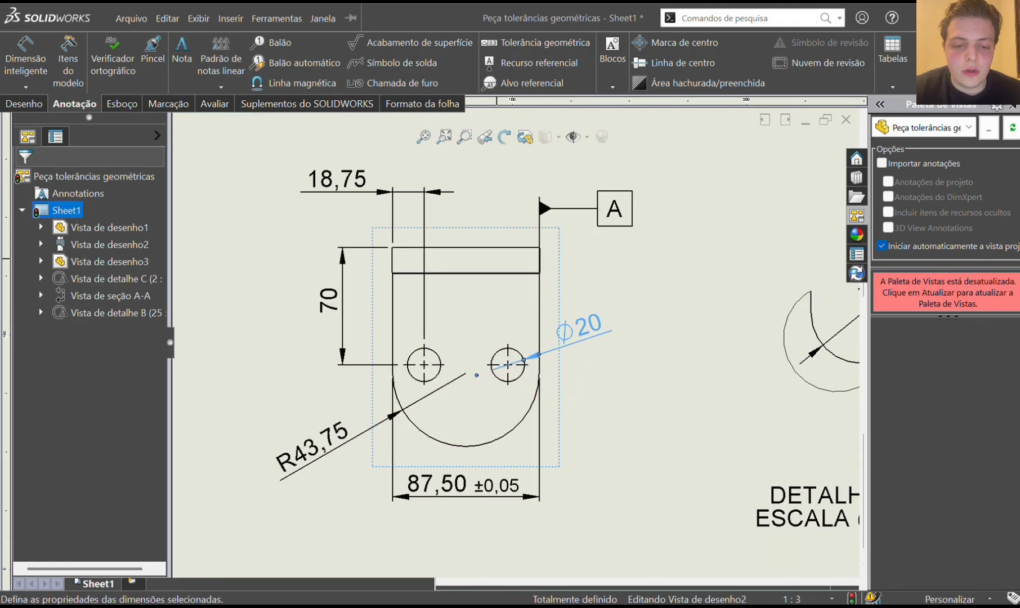
click(73, 315)
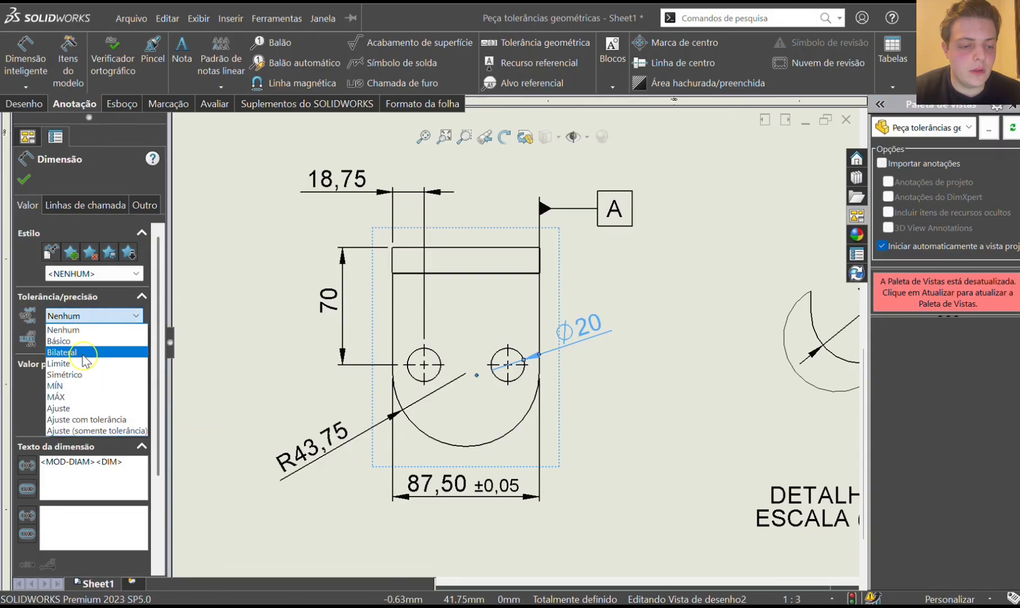
click(84, 374)
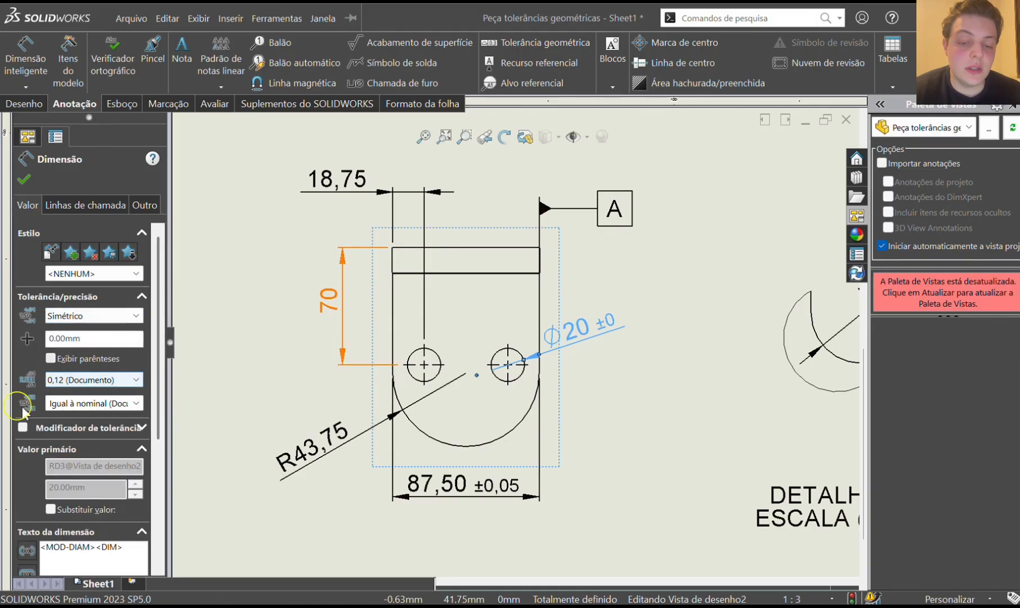
click(57, 337)
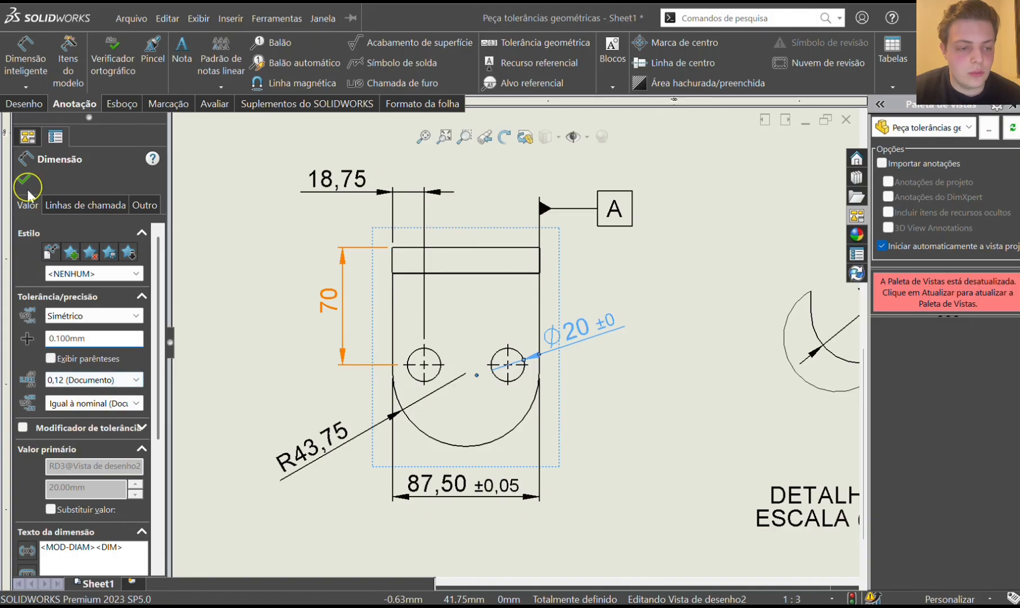
Prefix the Ø20 hole dimension's text with "2 X" and move the dimension outward, clear of the part outline.
drag(161, 400, 160, 455)
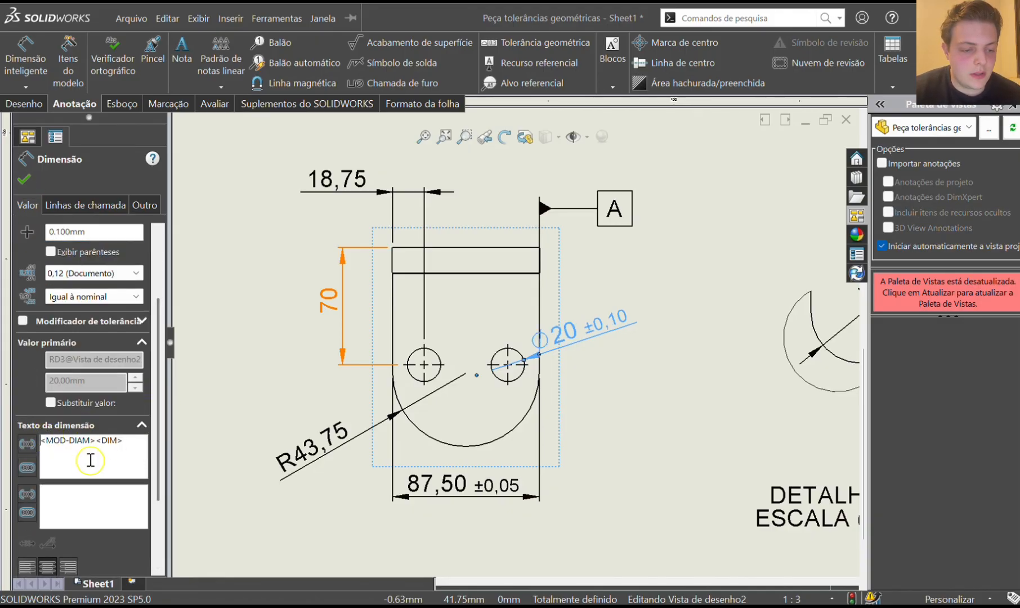
text(2X)
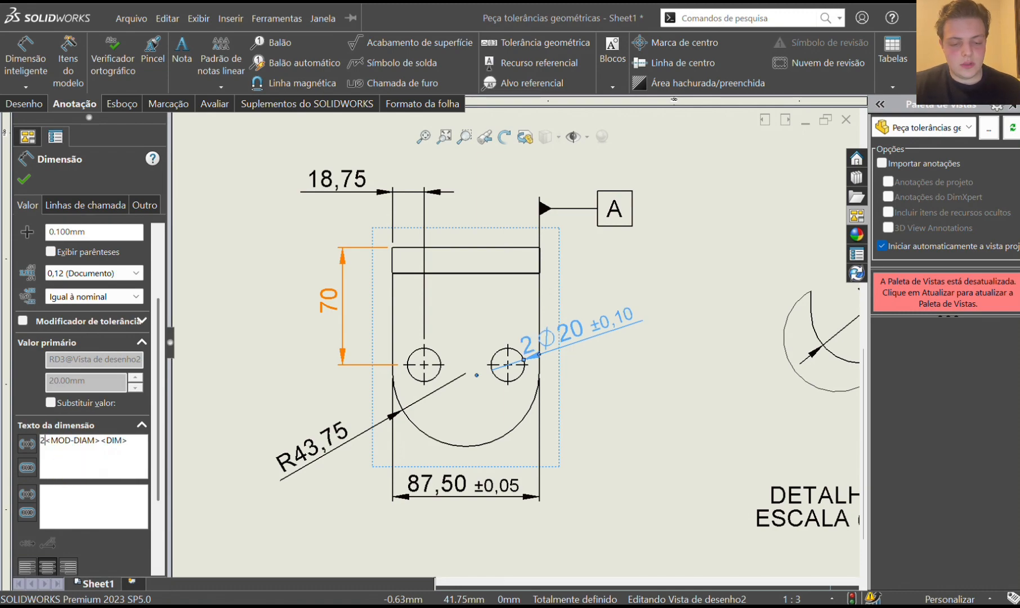
click(64, 469)
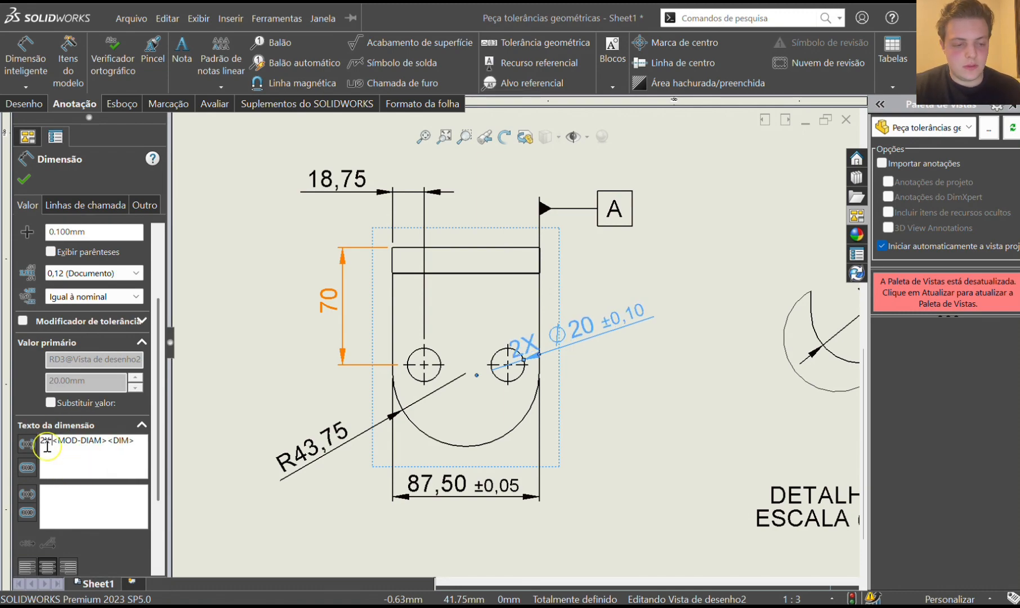
click(21, 180)
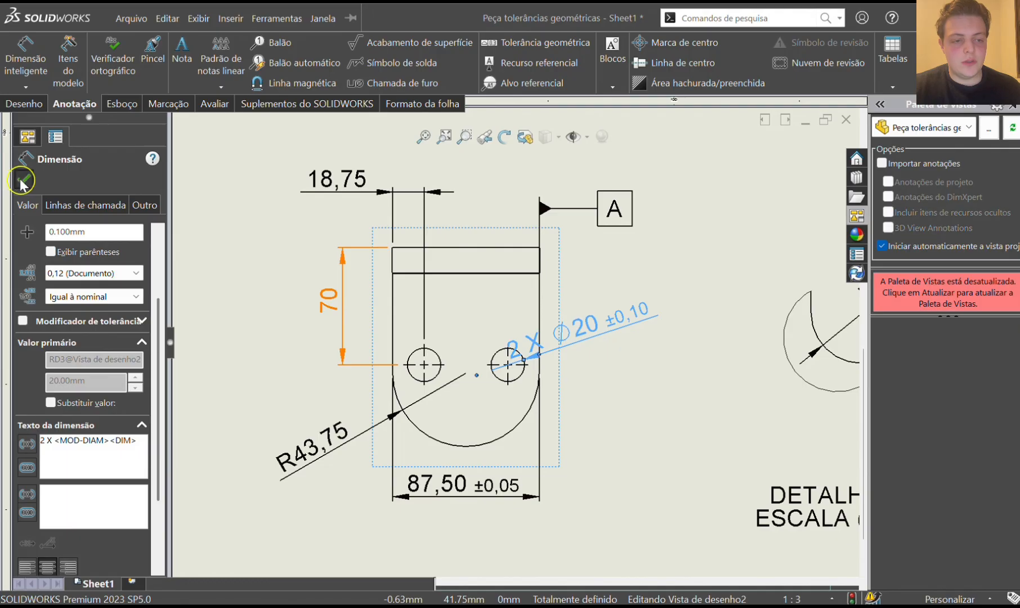
mouse_move(651, 316)
mouse_down()
mouse_move(638, 323)
mouse_move(644, 333)
mouse_up()
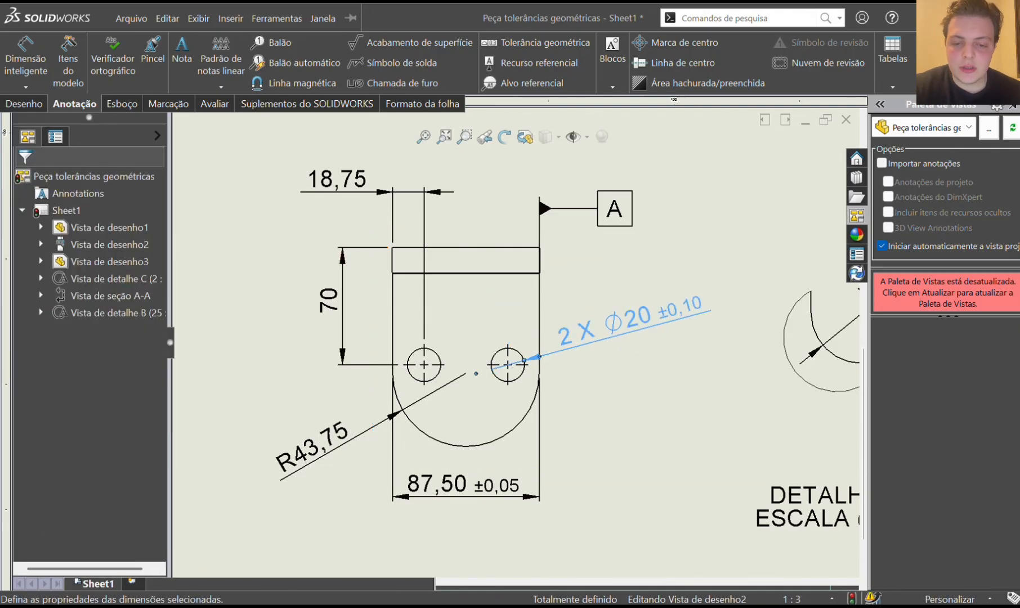
Give the R43,75 radius dimension in the lower-left view a symmetric tolerance of 0.05 mm and reposition its text.
click(272, 399)
click(320, 452)
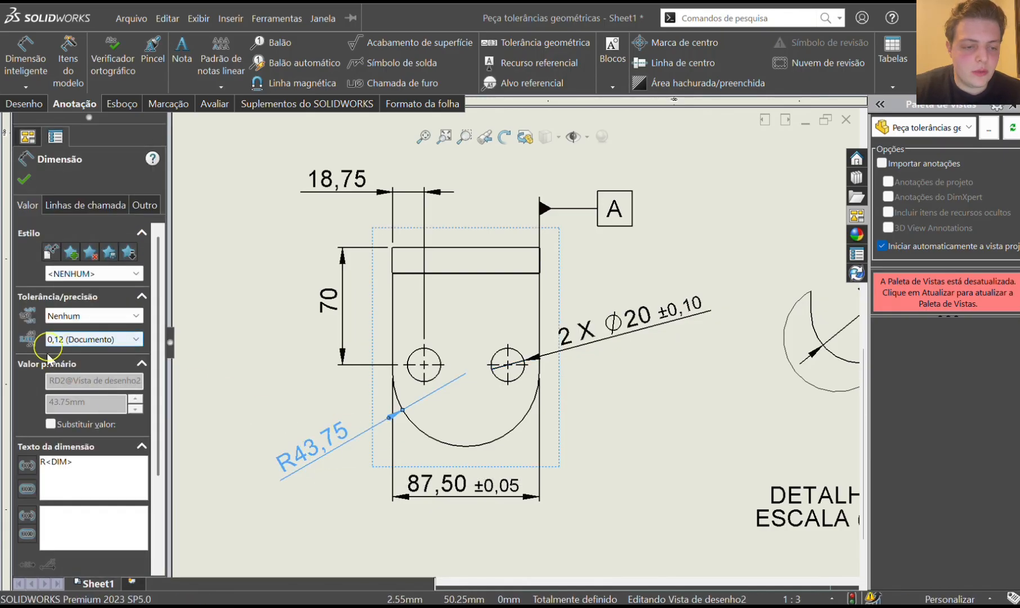
click(70, 318)
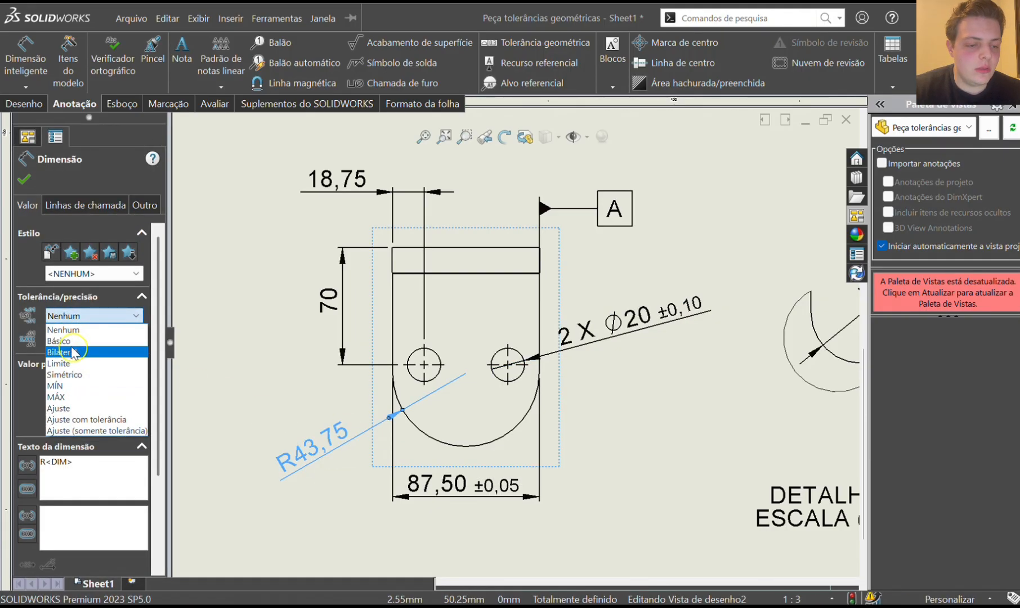
click(78, 374)
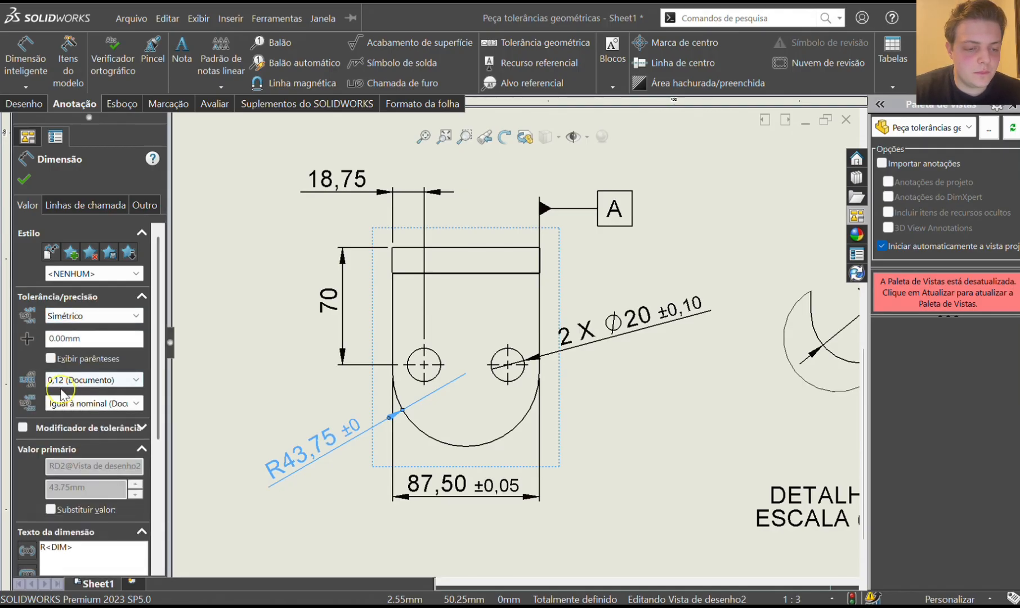
click(60, 339)
text(5)
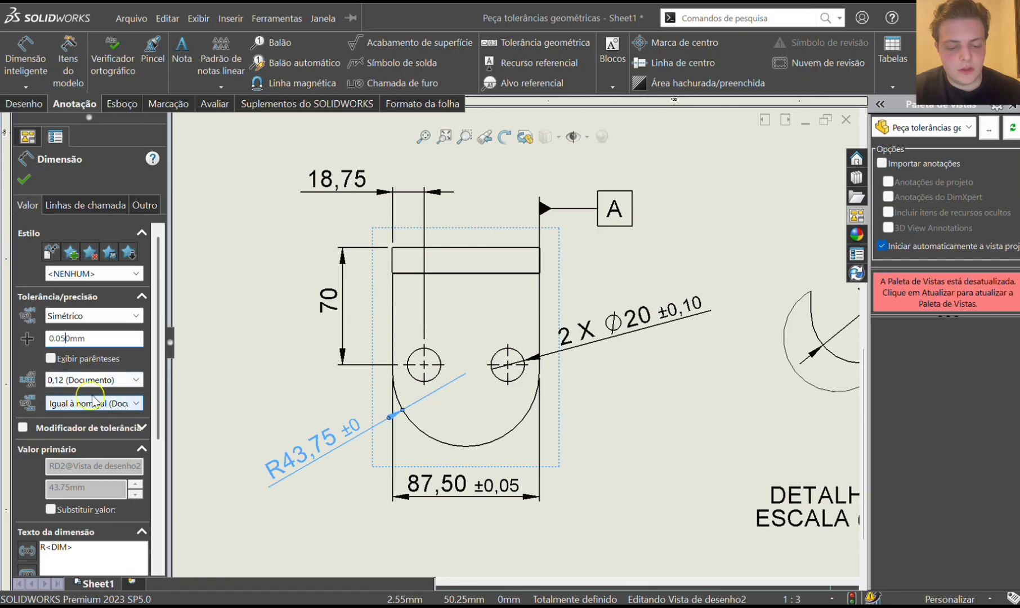
click(23, 179)
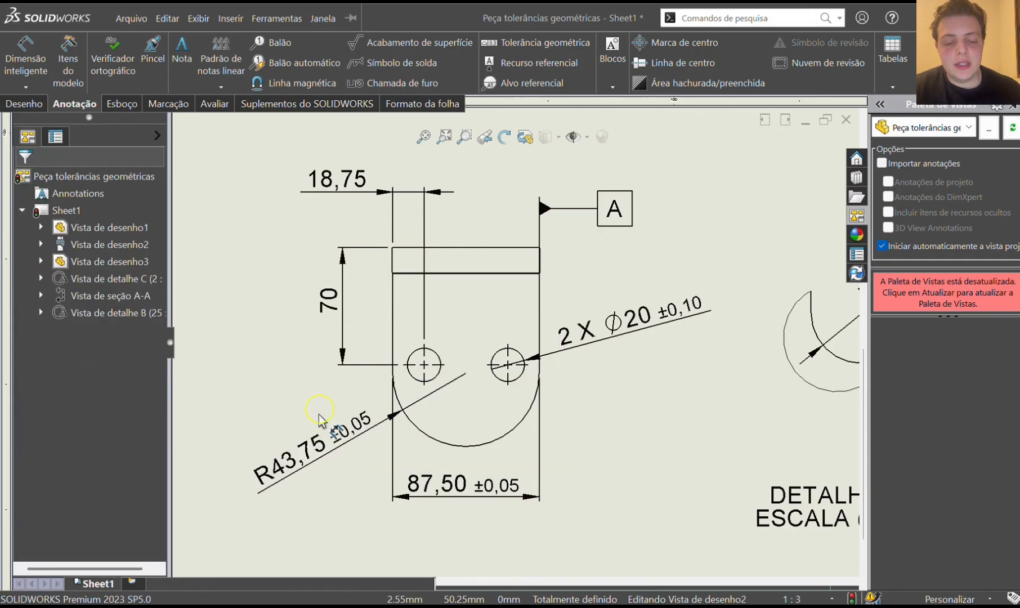
drag(325, 426, 328, 422)
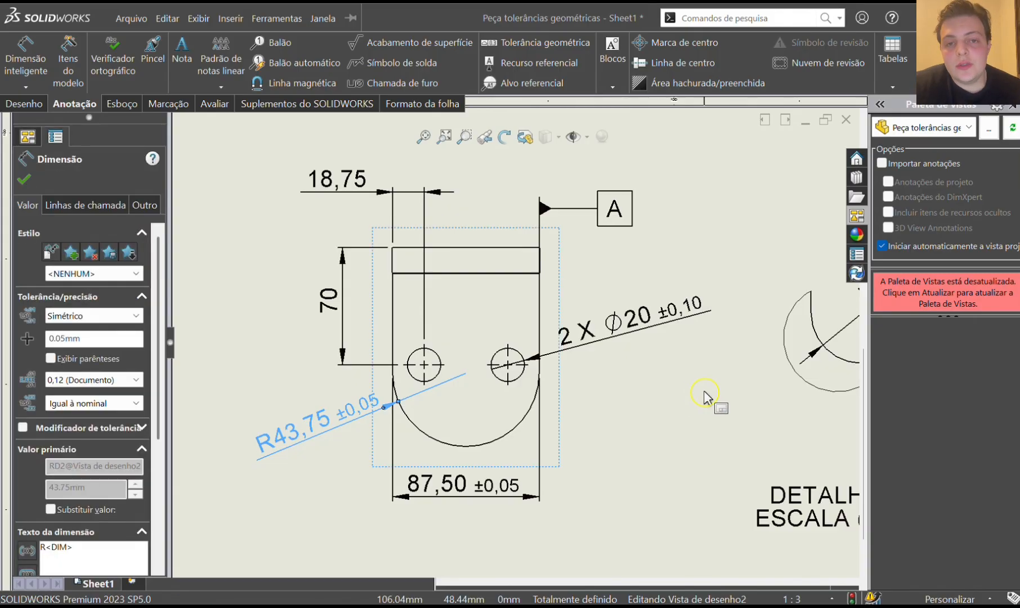
Give the Ø50 hole dimension in section view A-A a bilateral tolerance of +0.1 mm and -0.05 mm.
scroll(664, 404, up, 3)
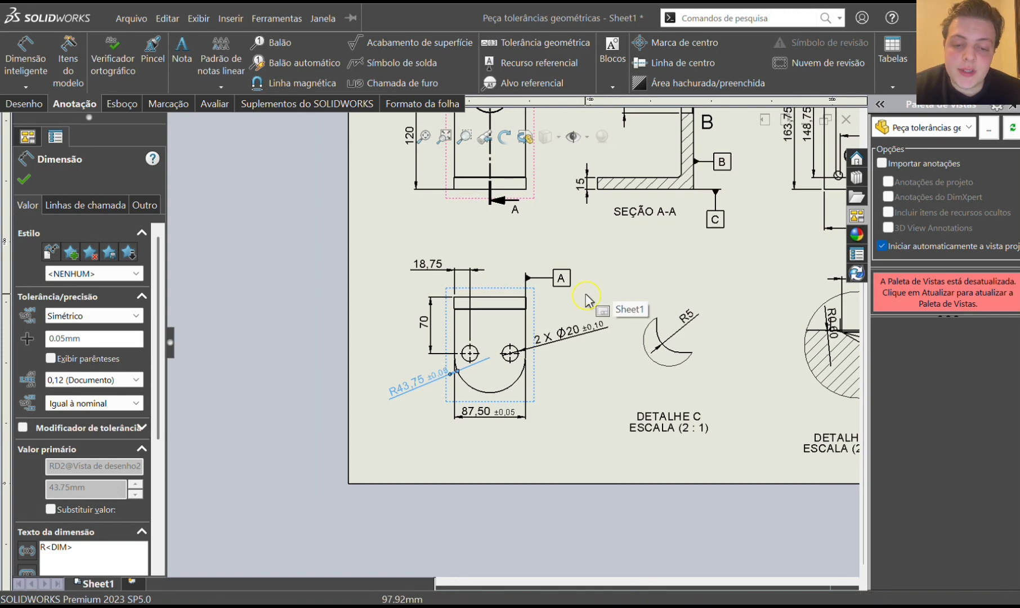
scroll(554, 251, up, 3)
scroll(511, 176, down, 1)
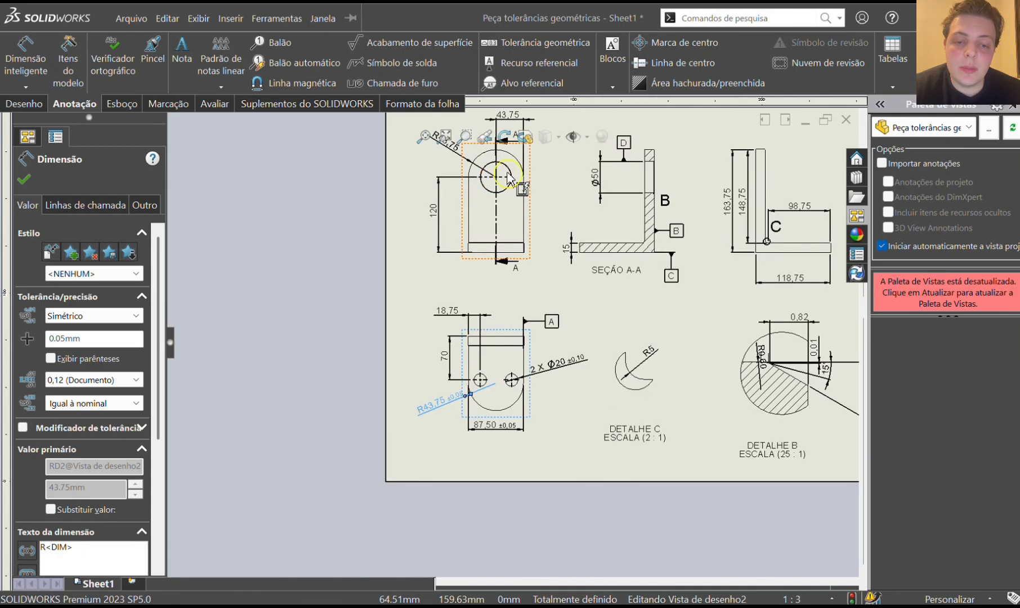
scroll(509, 179, down, 1)
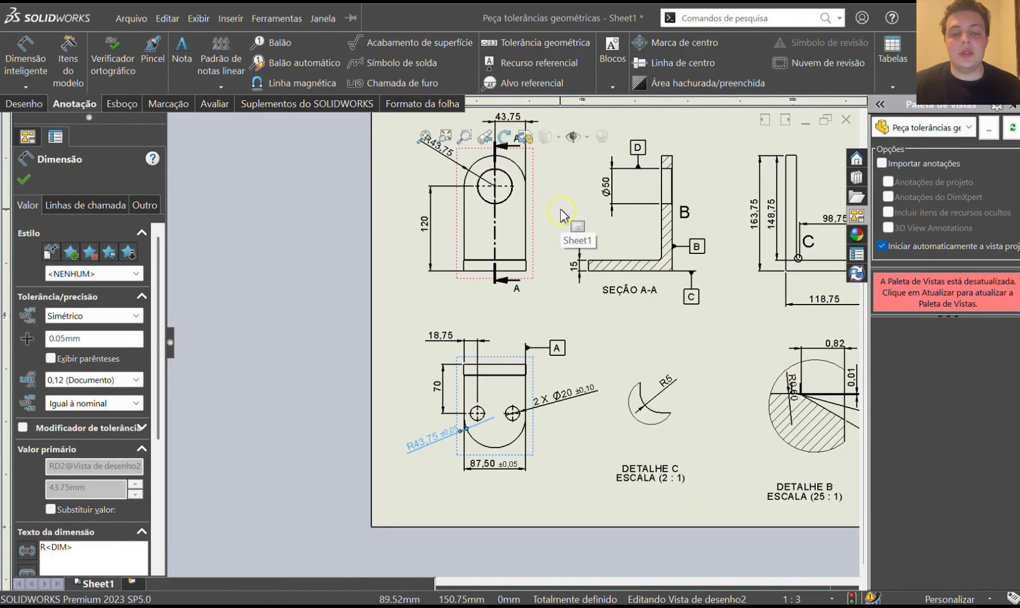
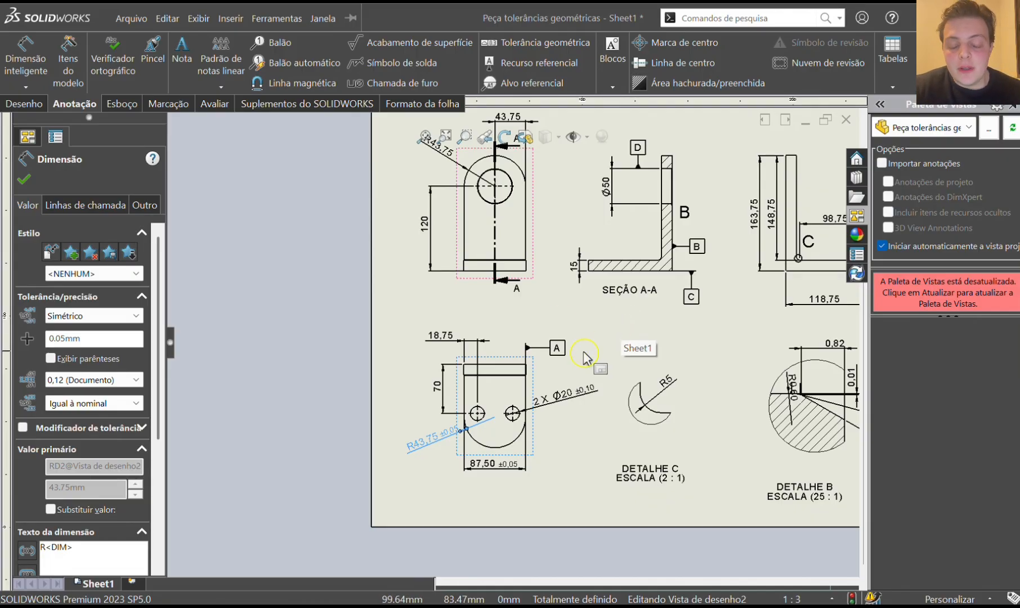
scroll(694, 321, up, 3)
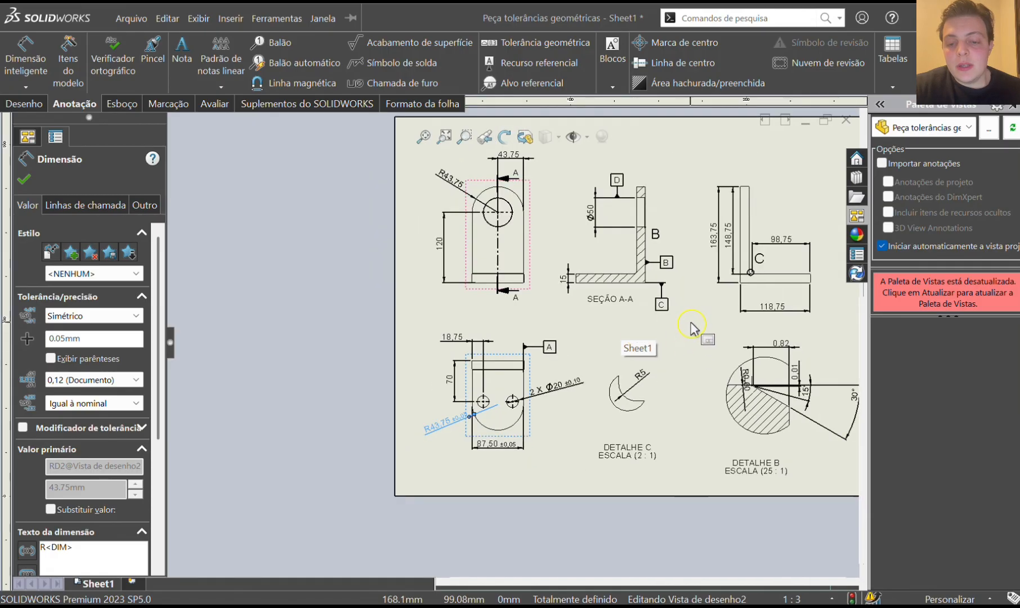
scroll(577, 252, down, 5)
click(579, 255)
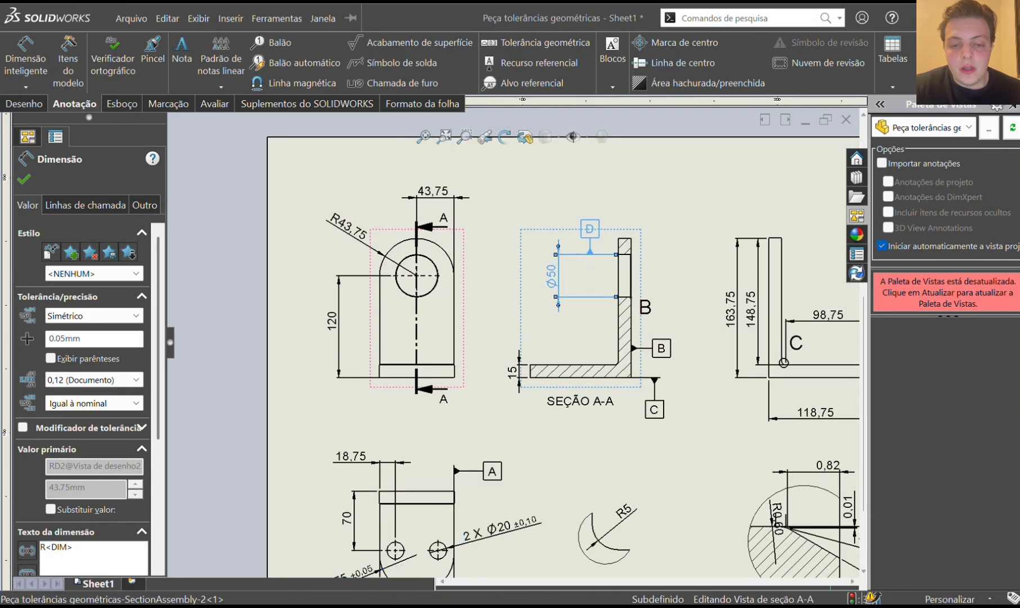
click(90, 316)
click(65, 352)
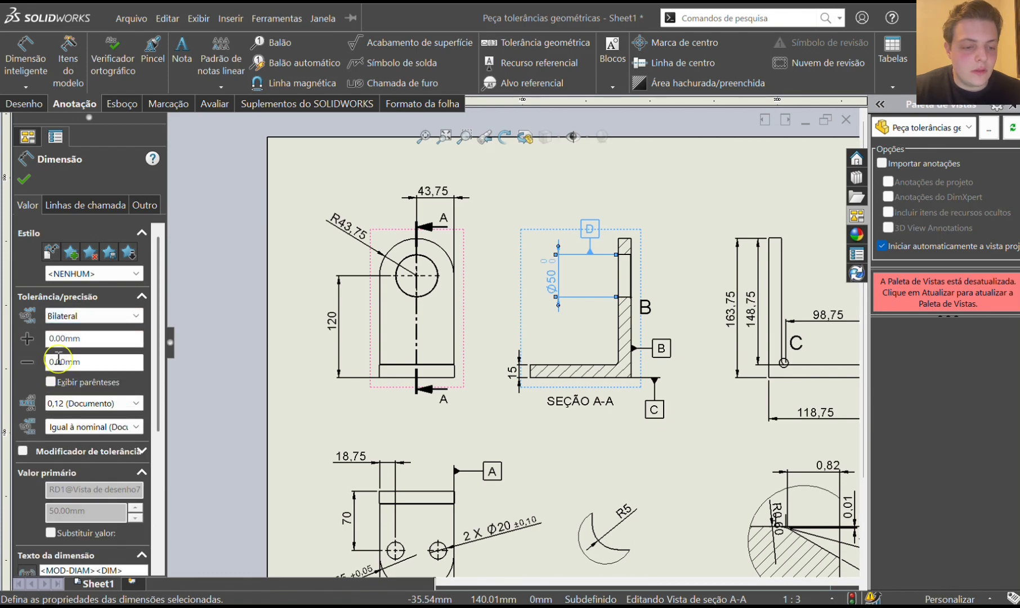
click(61, 362)
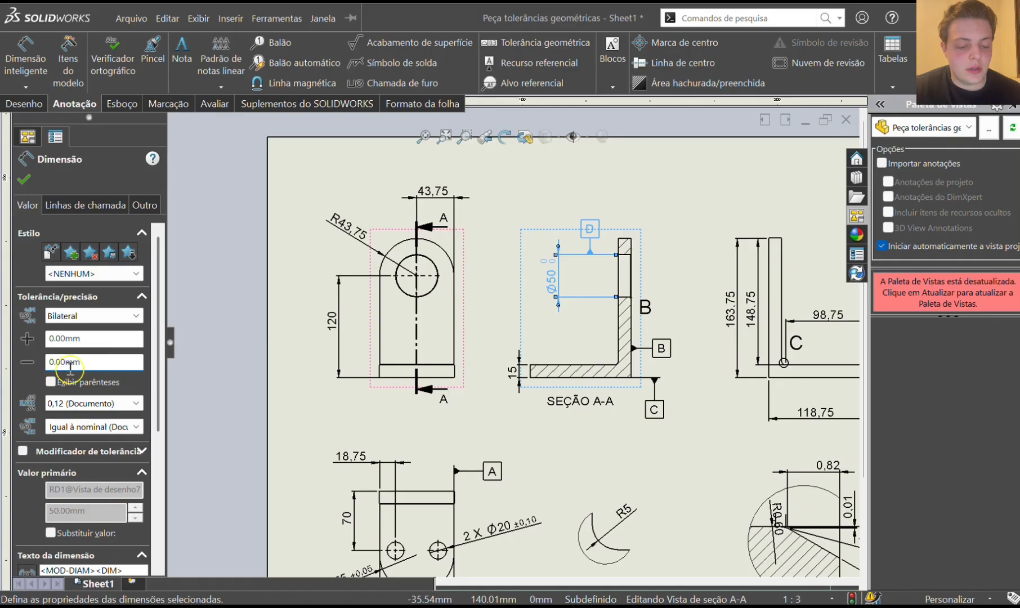
click(61, 336)
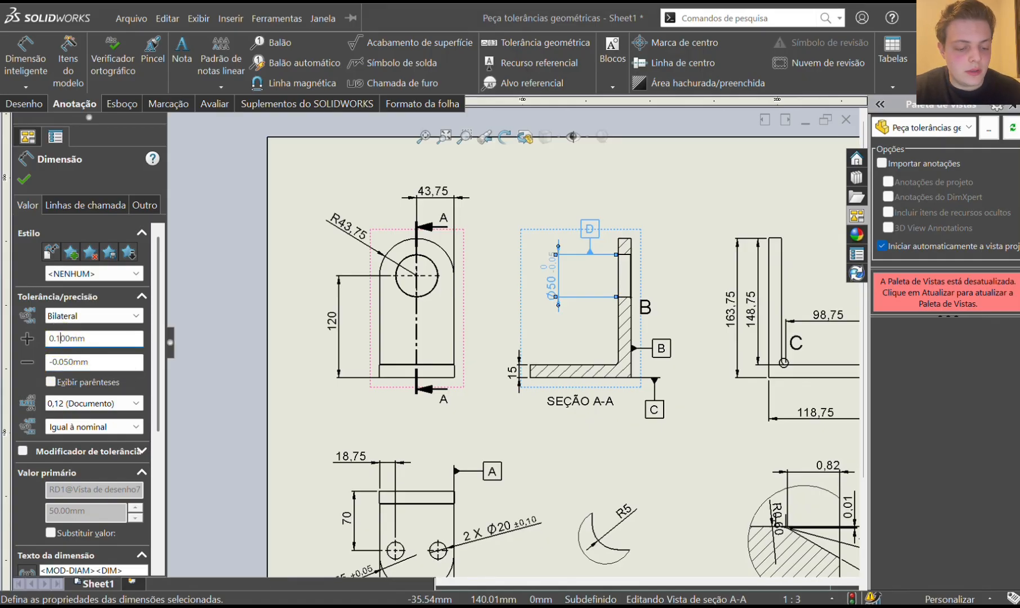
click(23, 179)
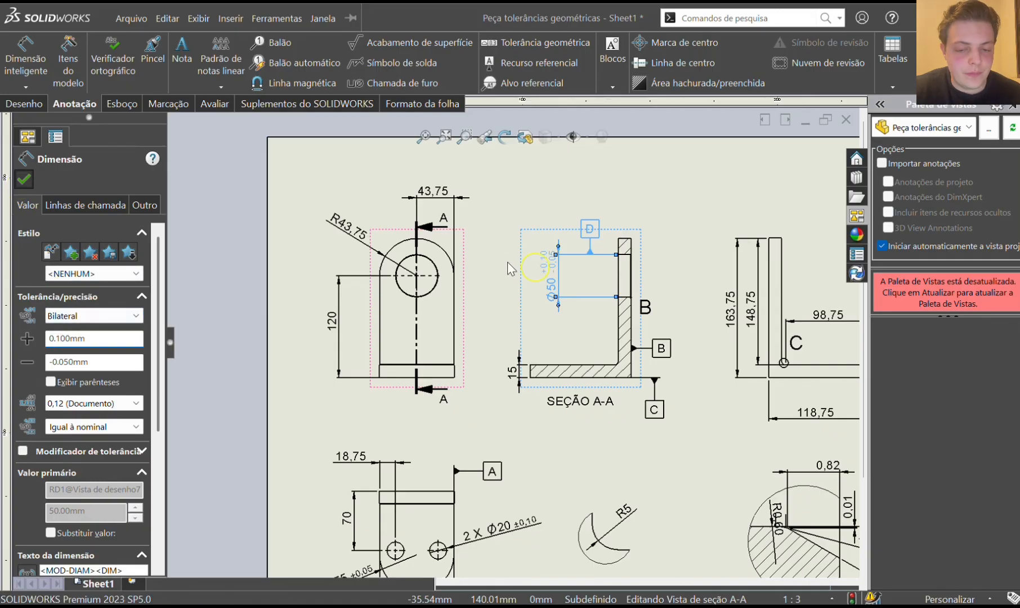
Flip the Ø50 dimension's arrows inside its extension lines and move the dimension closer to the section, with its text above the hole.
click(545, 271)
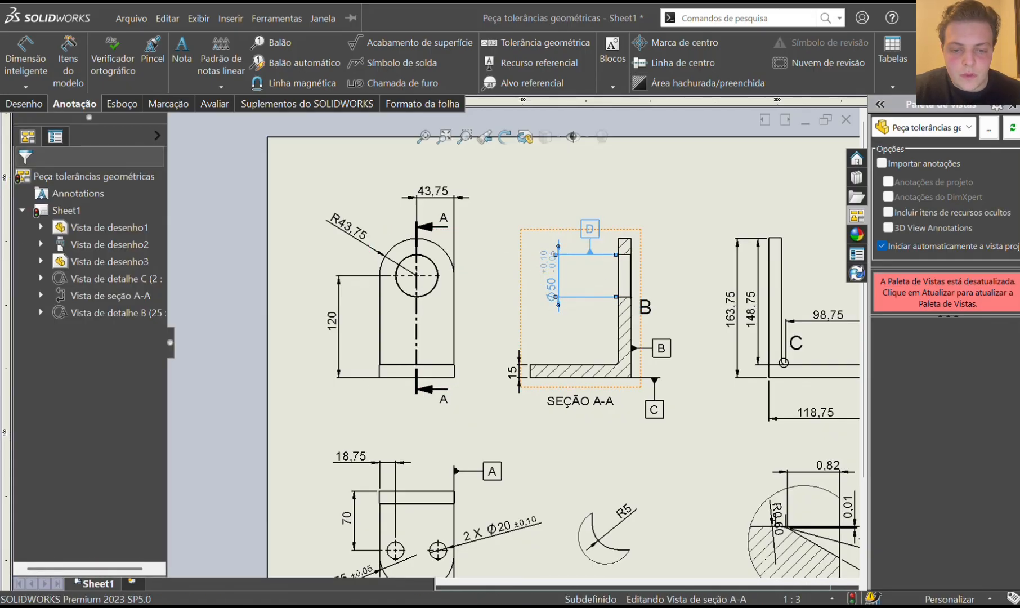
click(577, 325)
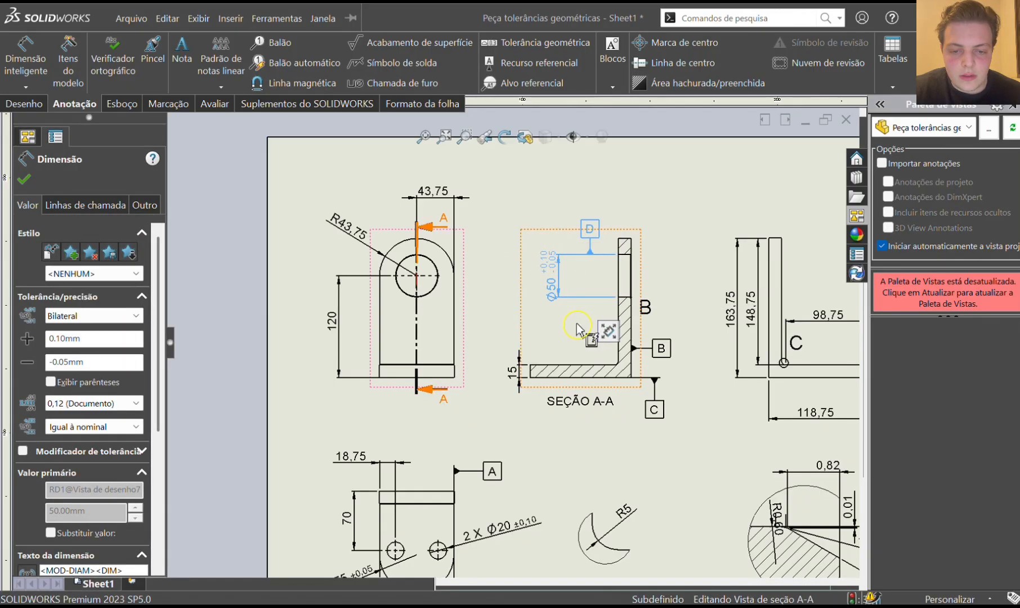
click(667, 264)
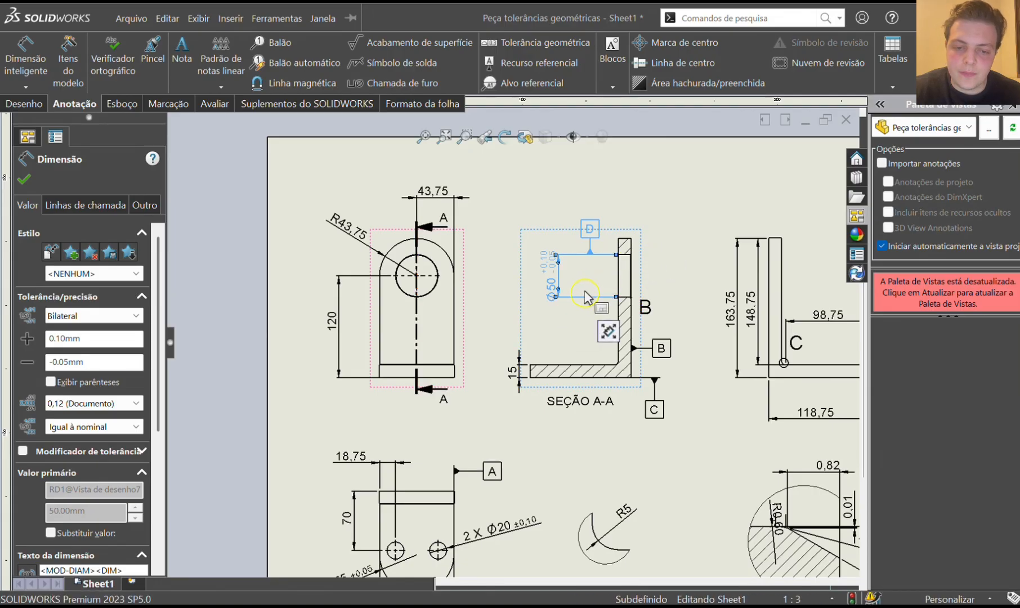
drag(554, 292, 572, 228)
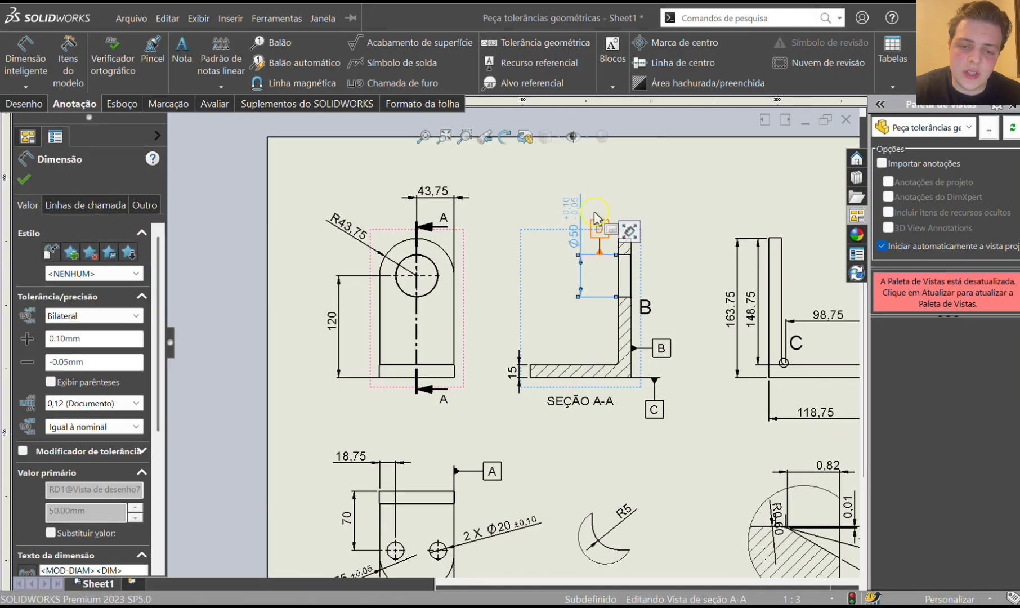
click(545, 165)
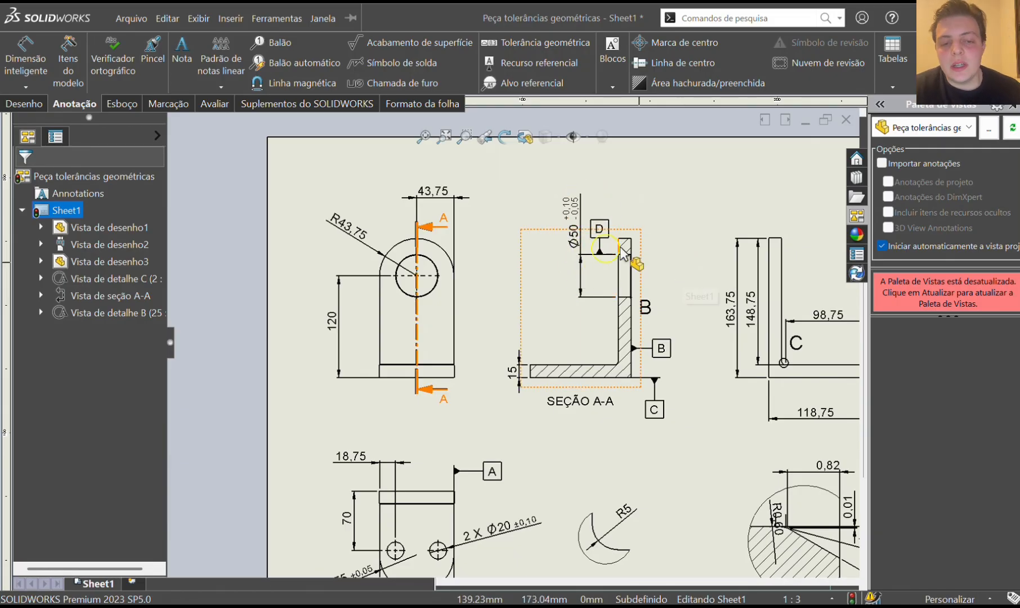
Flip the arrows of the 43,75 linear dimension above the front view so they sit inside its extension lines.
click(462, 195)
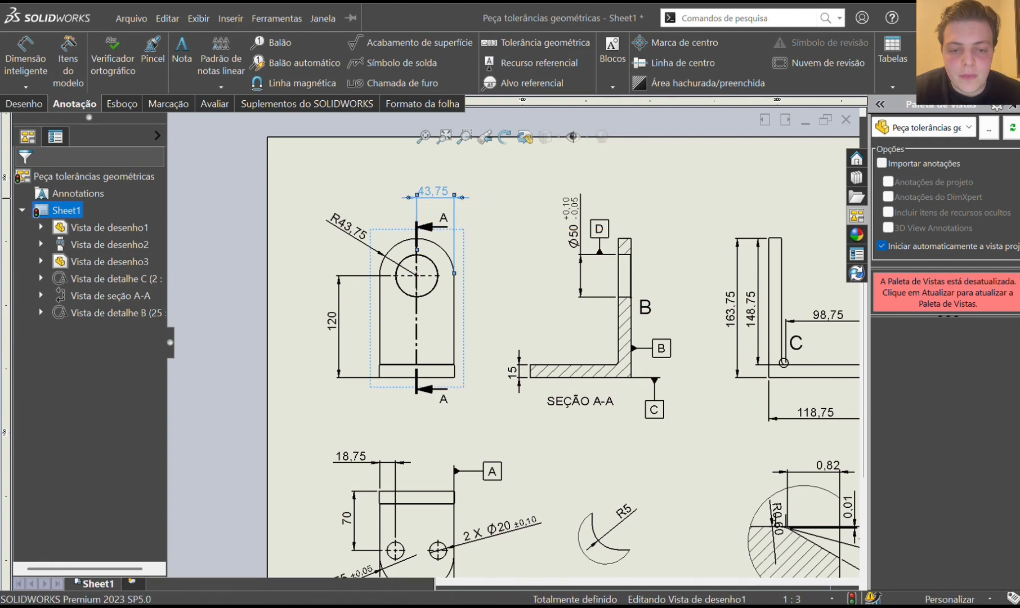
click(462, 198)
click(499, 233)
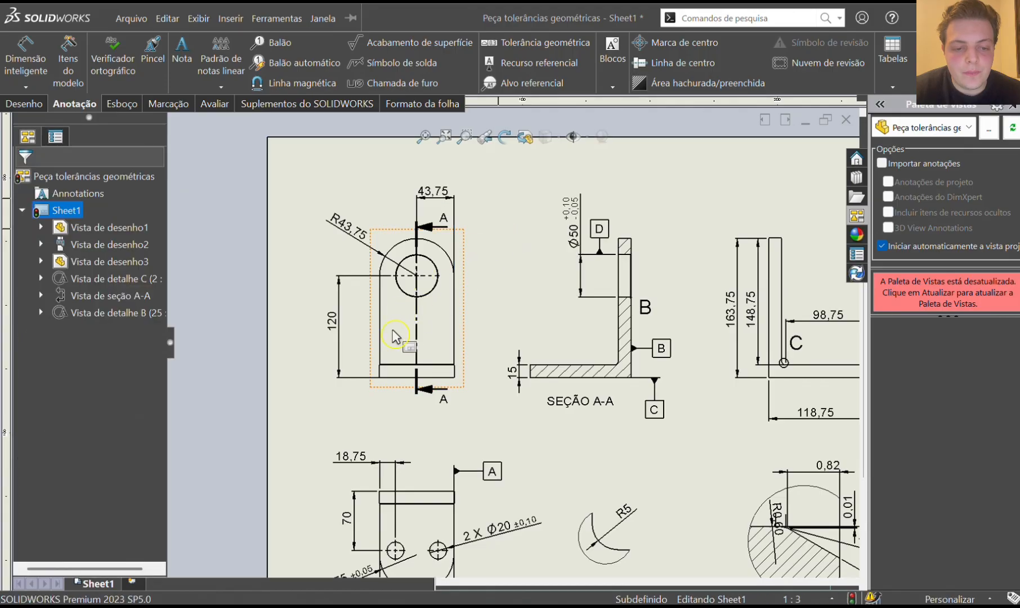
Give the R43,75 radius dimension in the front view a symmetric tolerance of 0.05 mm and reposition its text above the arc.
click(355, 266)
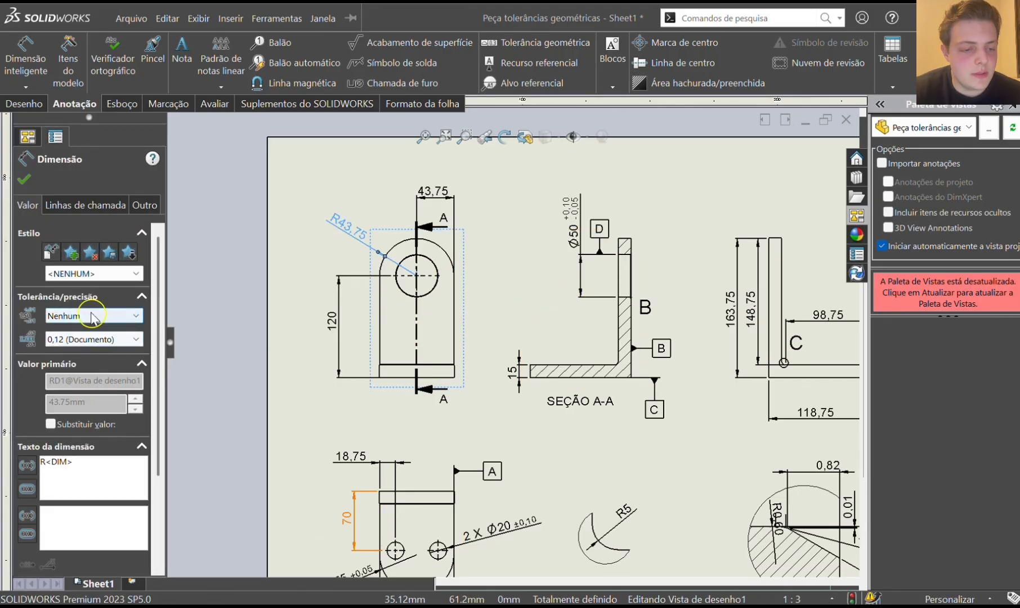
click(93, 315)
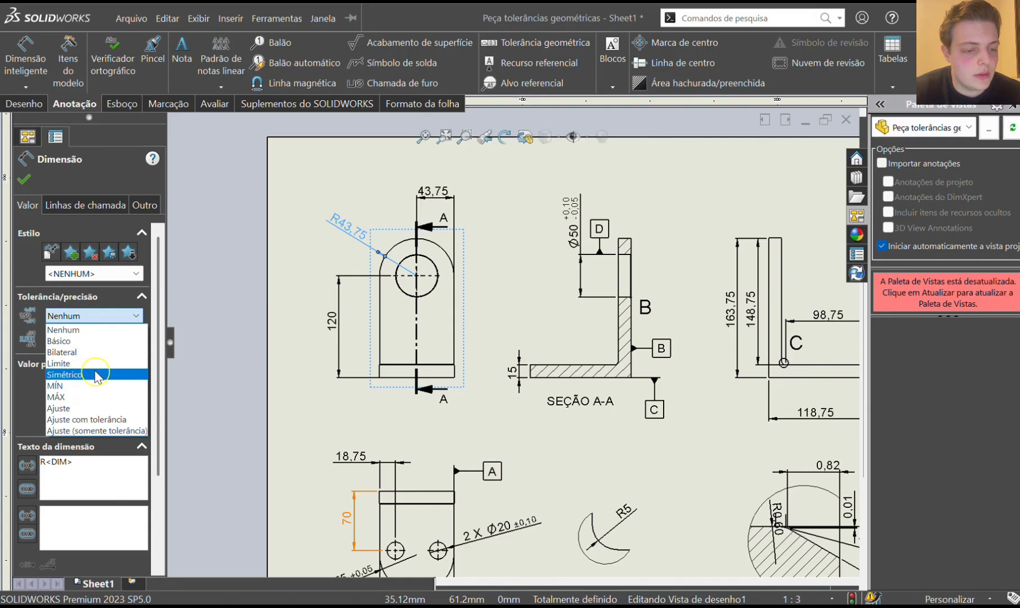
click(96, 376)
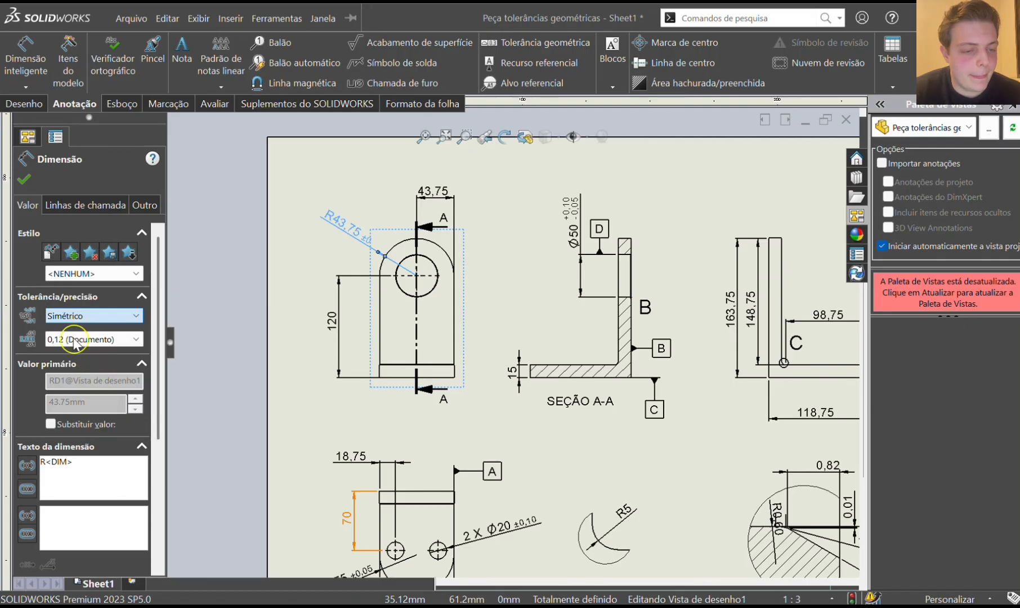
click(54, 338)
text(50mm)
click(23, 179)
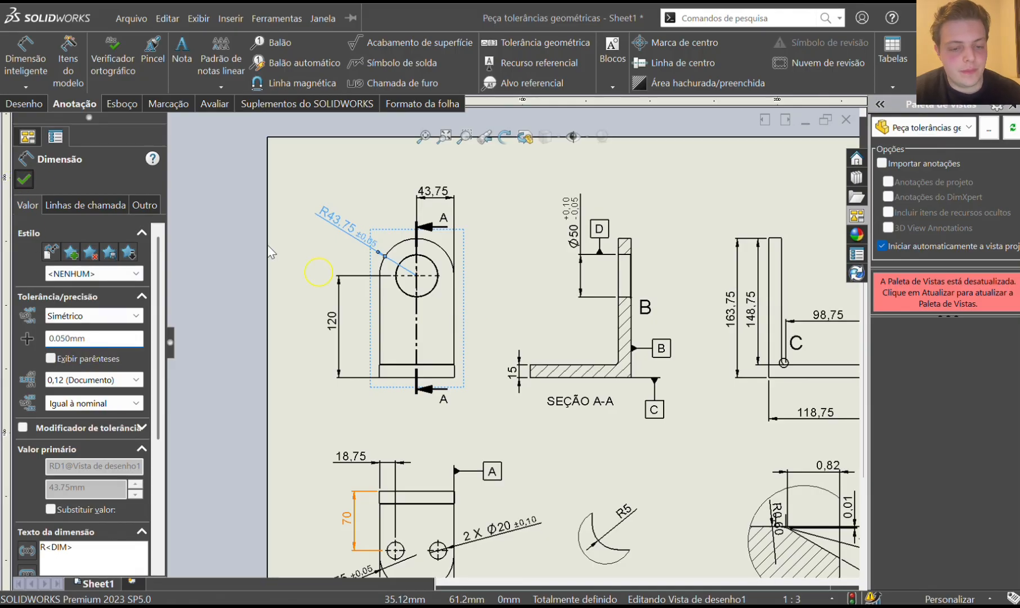
drag(328, 217, 357, 227)
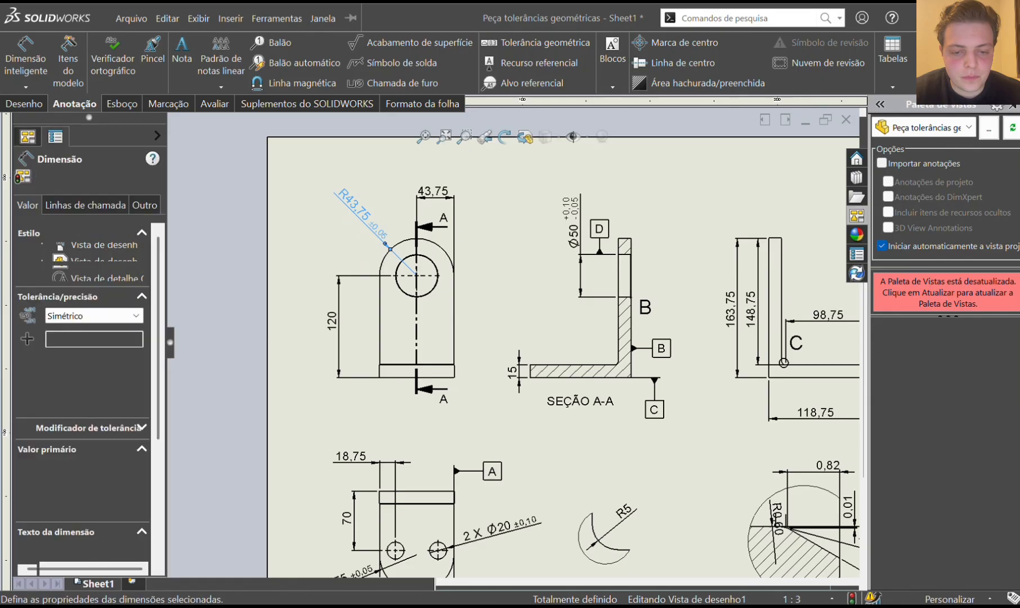
click(501, 359)
Give the 118,75 overall length dimension in the L-shaped side view a symmetric tolerance of 0.1 mm.
scroll(503, 358, up, 6)
scroll(503, 368, down, 2)
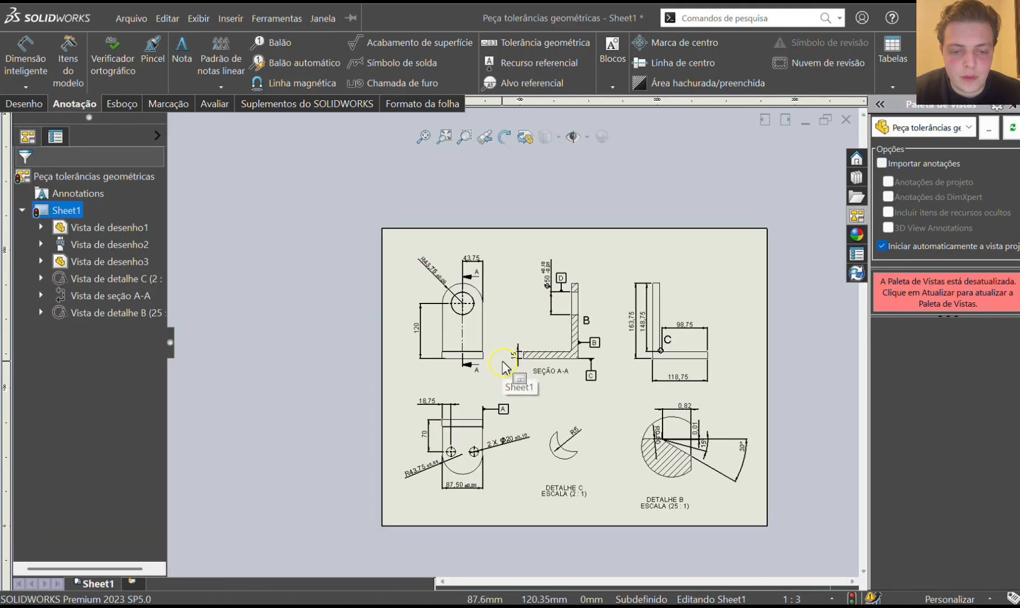
scroll(504, 366, down, 3)
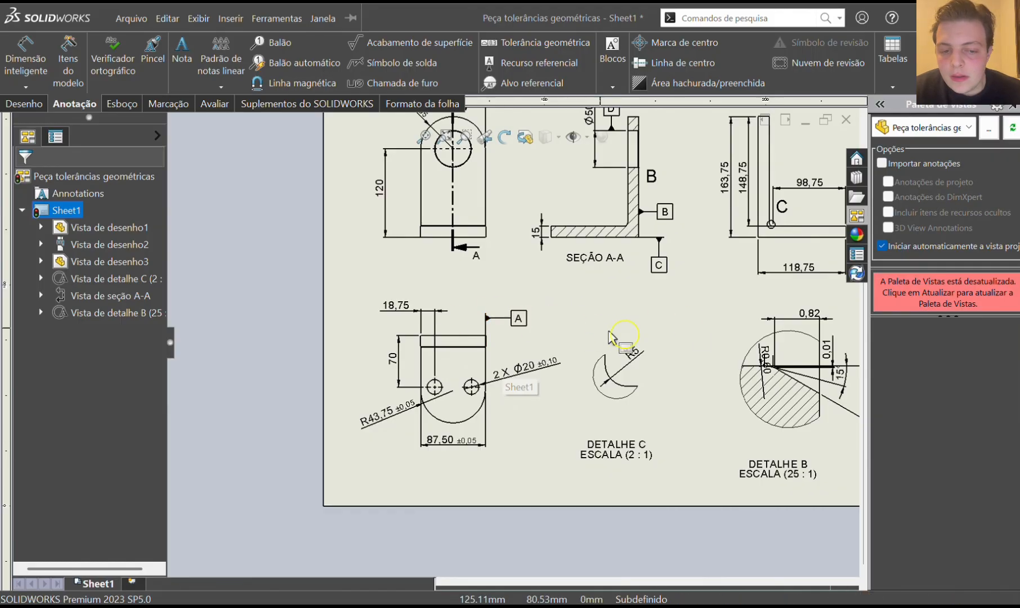
scroll(676, 344, up, 3)
scroll(679, 258, down, 3)
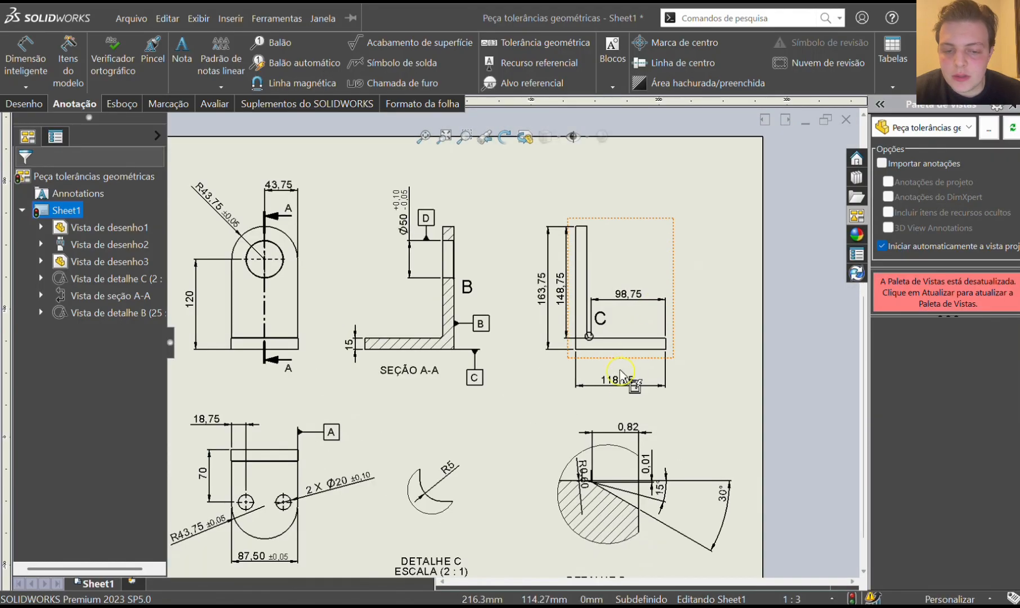
click(617, 388)
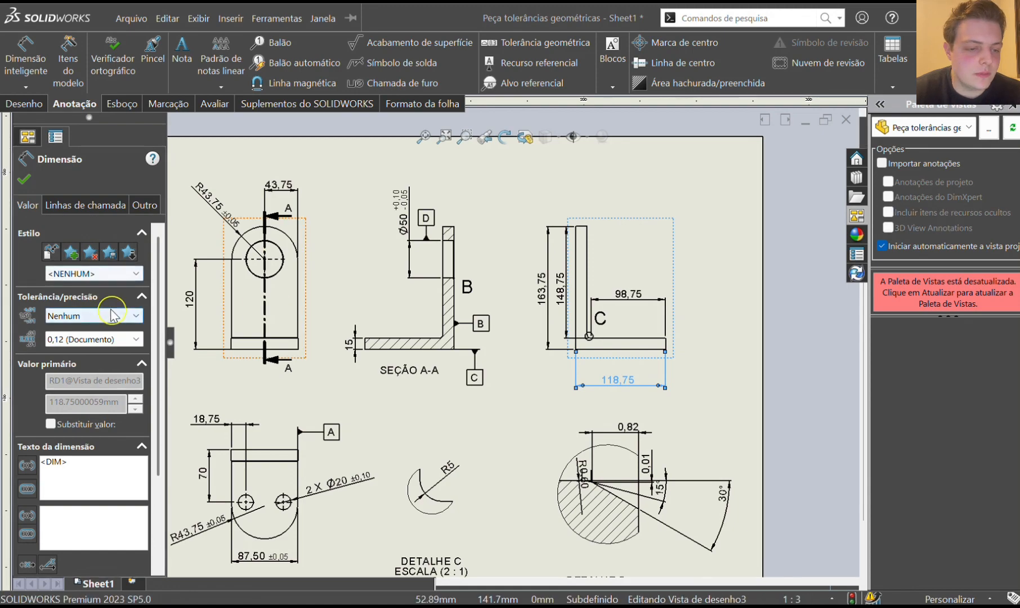
click(120, 321)
click(85, 374)
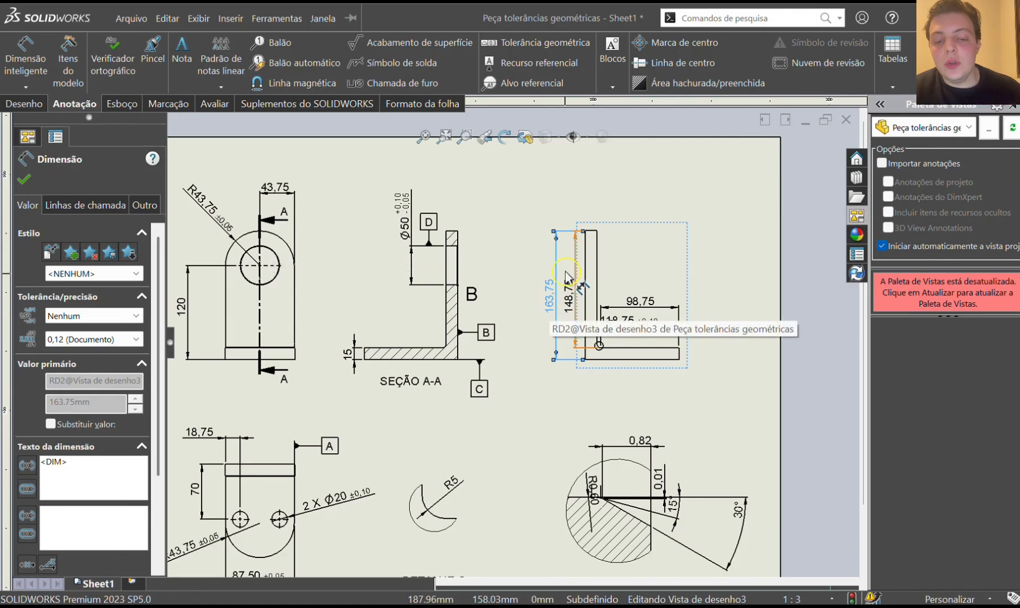
Give the 163,75 overall height dimension in the side view a symmetric tolerance of 0.1 mm.
click(137, 317)
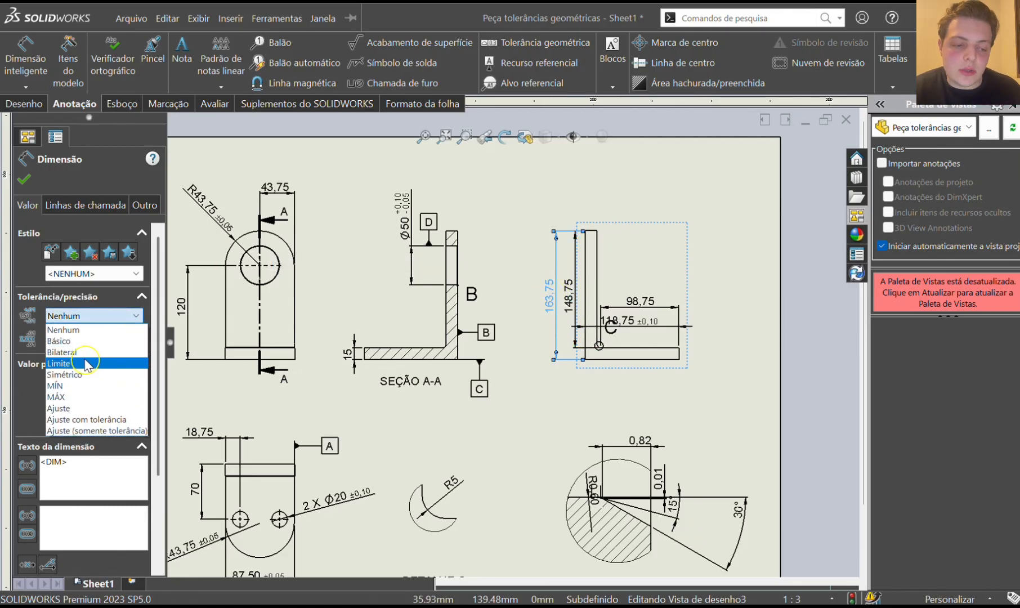
click(82, 374)
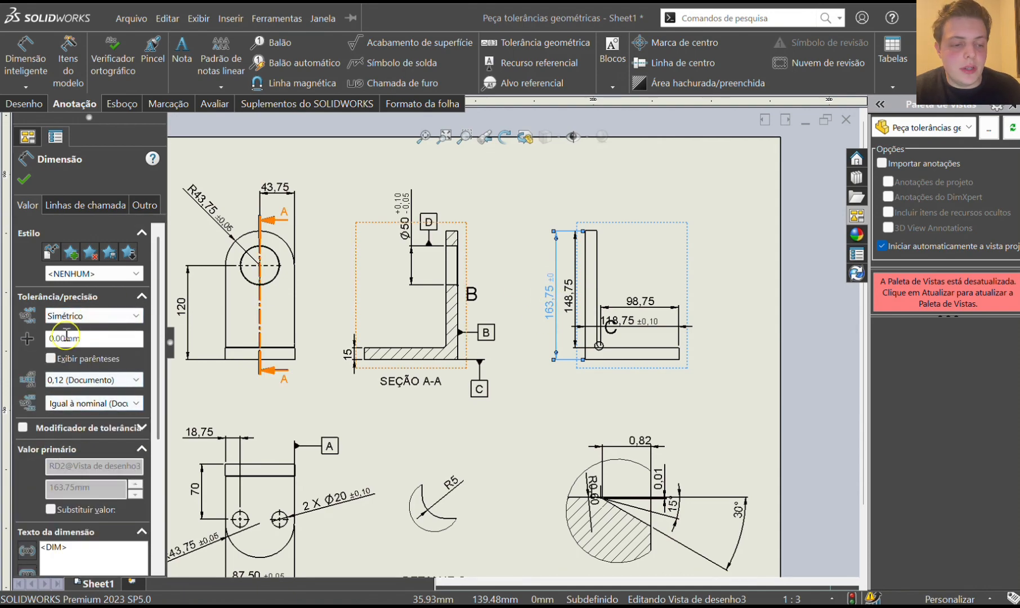
click(56, 338)
text(1)
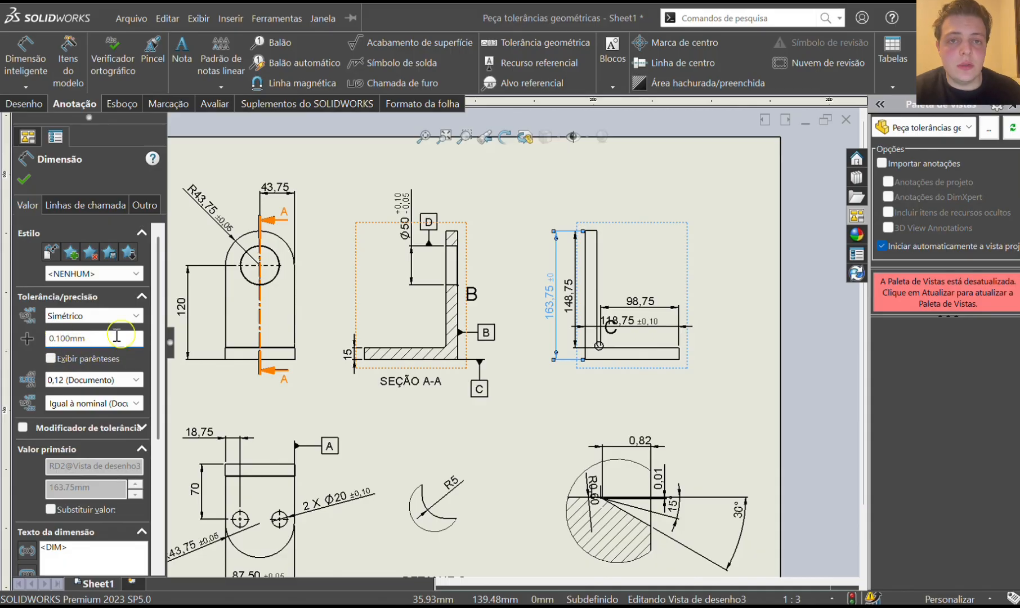
click(24, 181)
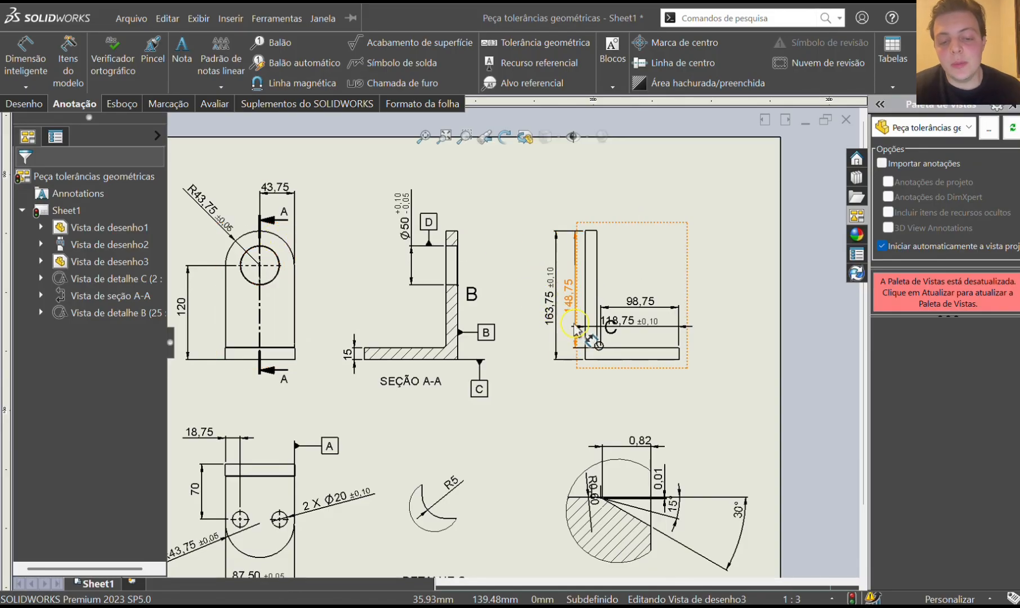
Move the 118,75 dimension below the side view, clear of the part, and flip its arrows inside the extension lines.
scroll(613, 381, down, 3)
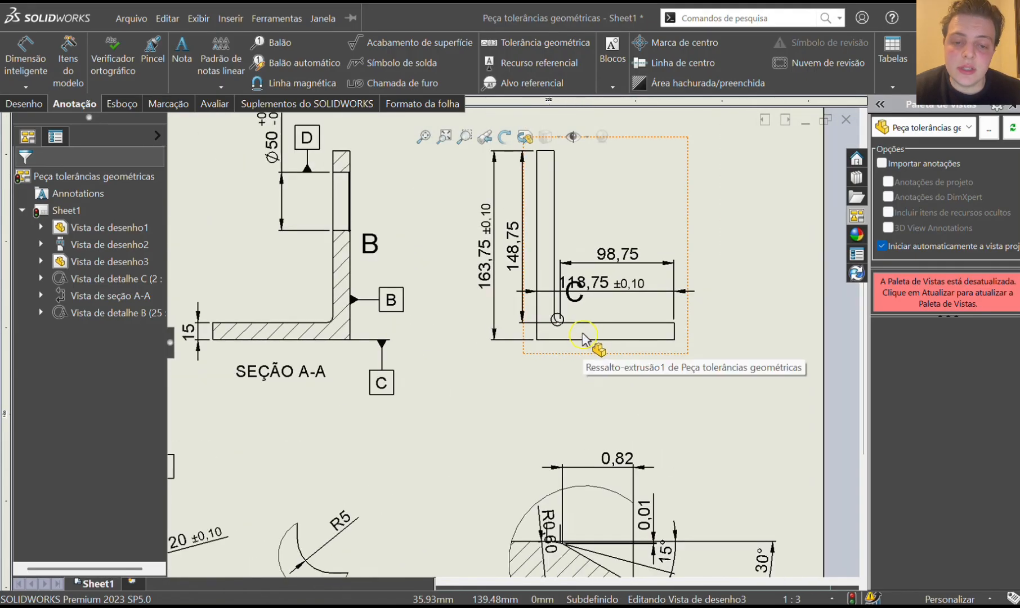
drag(603, 294, 602, 383)
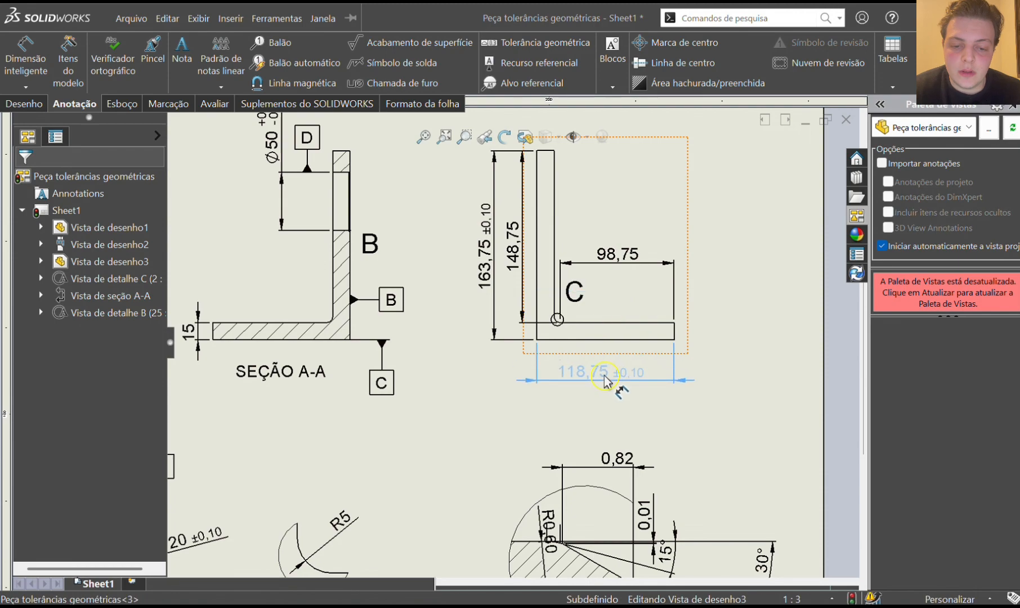
click(525, 380)
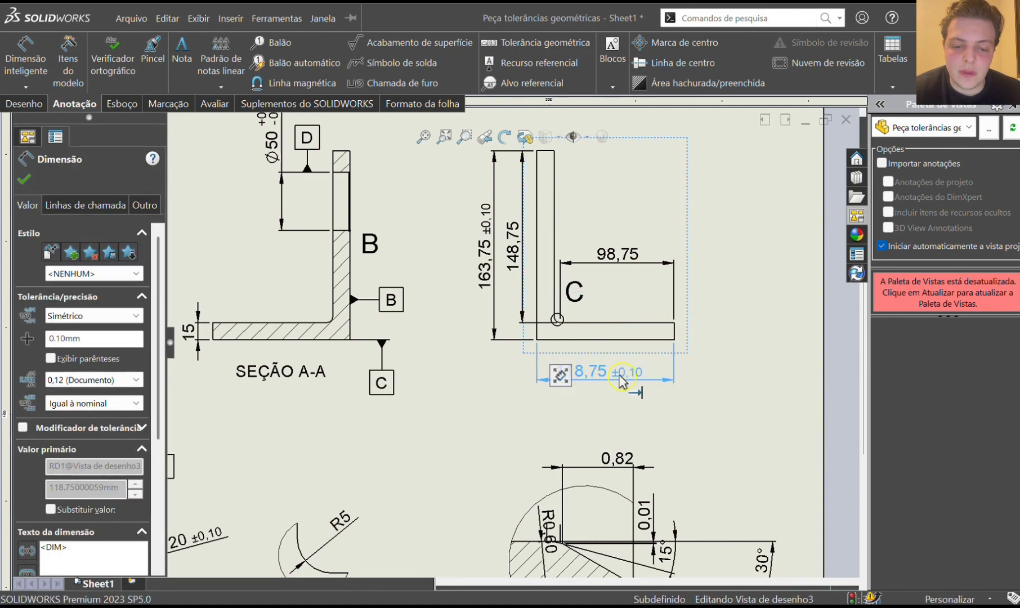
drag(611, 380, 610, 405)
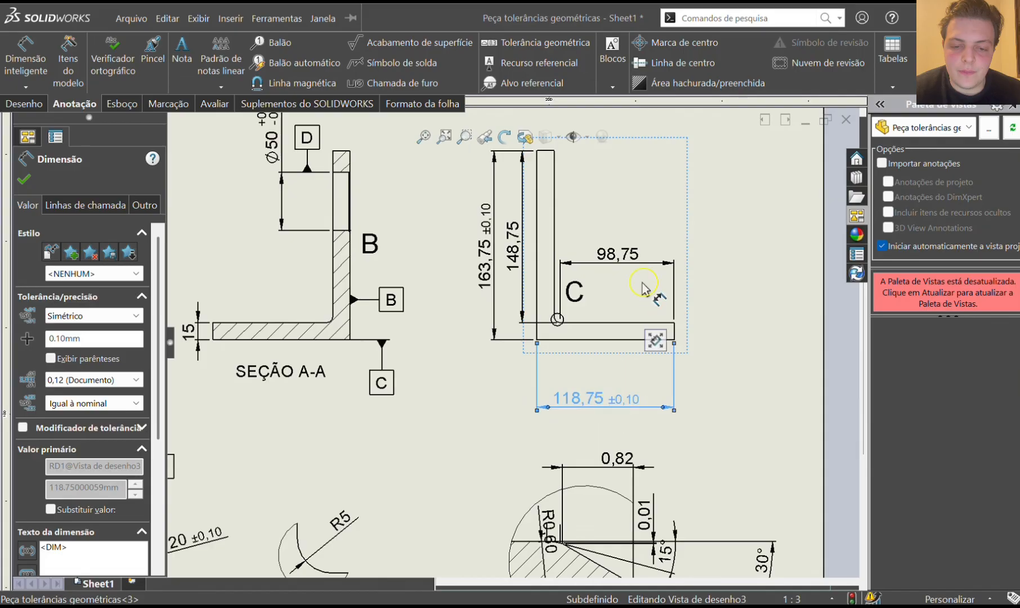
Move the 98,75 dimension below the side view, between the part and the 118,75 dimension, and set its tolerance type to Basic.
drag(627, 262, 621, 372)
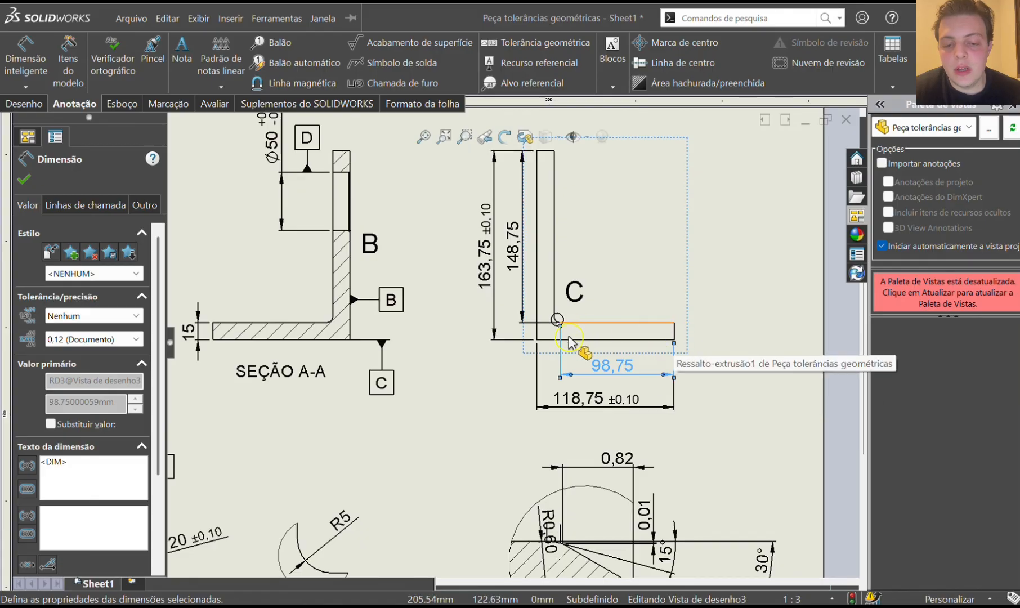
scroll(611, 381, down, 2)
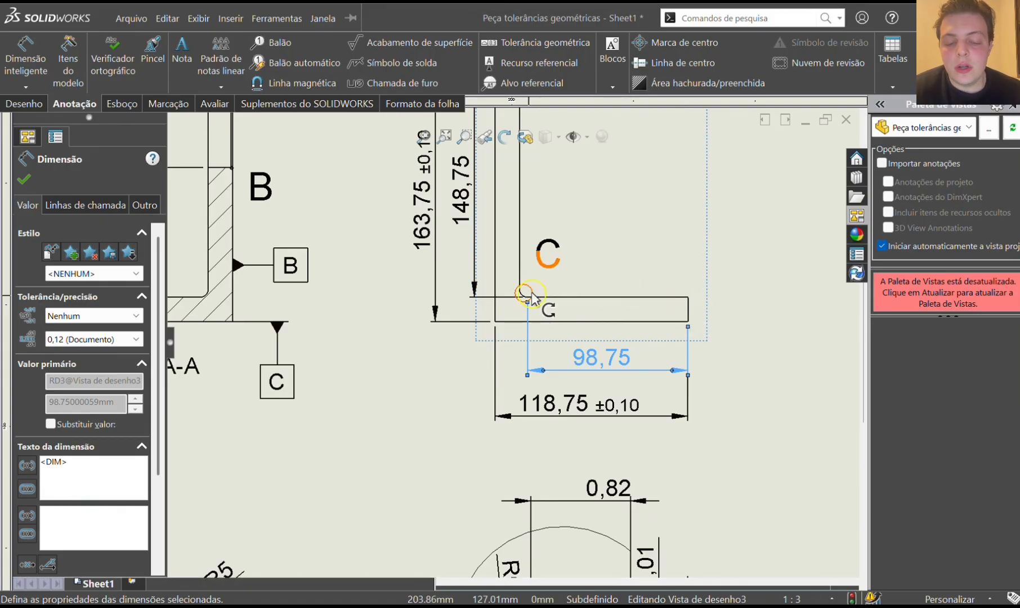
drag(524, 318, 529, 292)
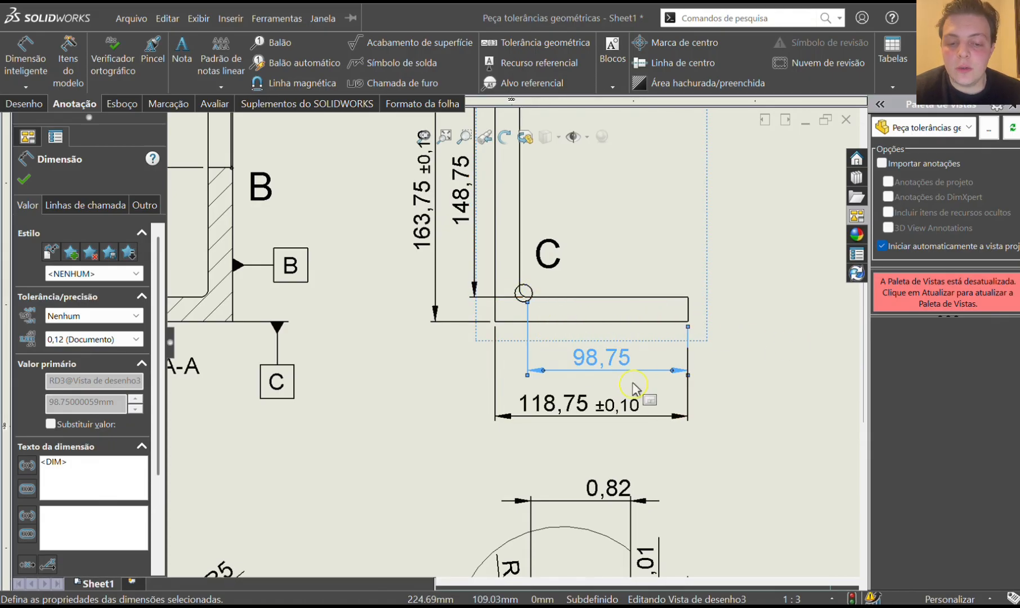
click(103, 316)
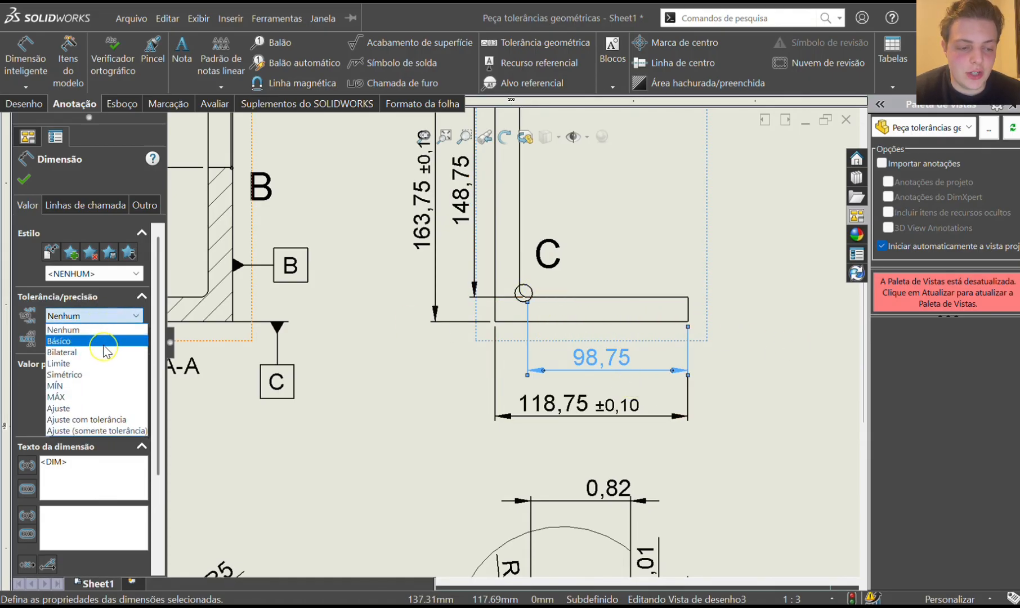
click(79, 340)
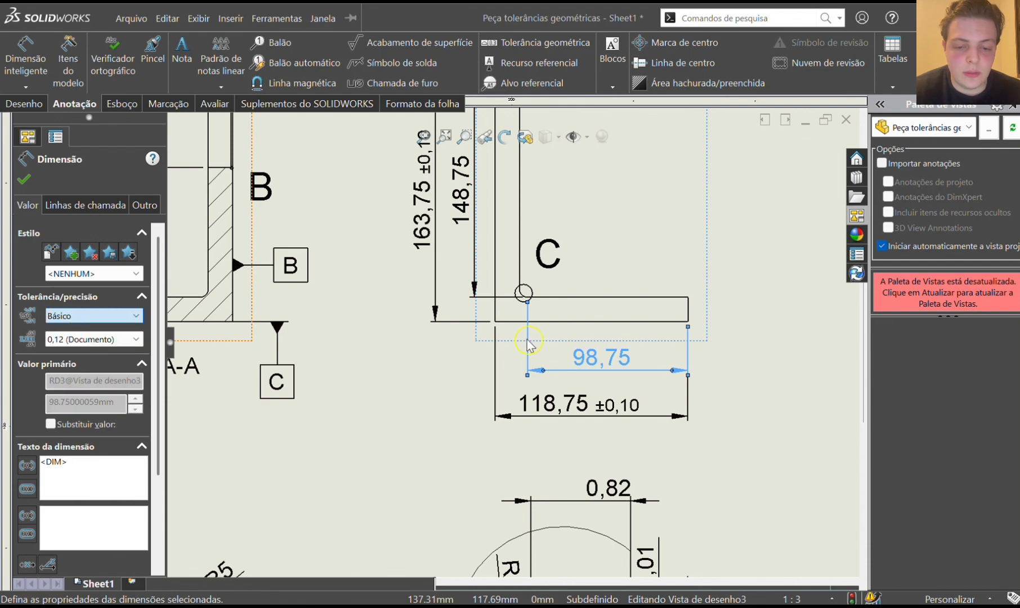
click(724, 374)
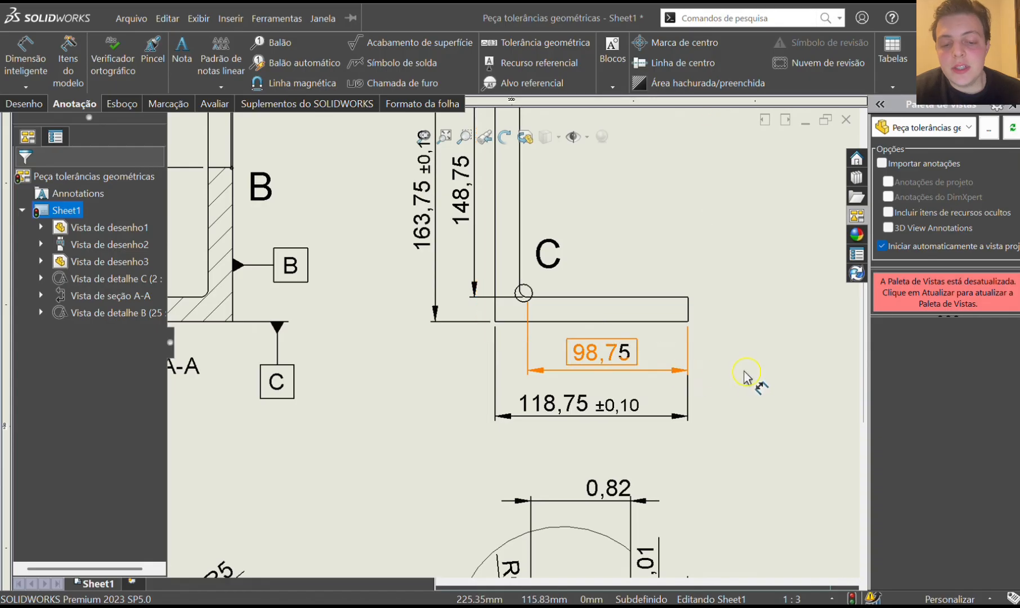
Set the side view's 148,75 height dimension to Basic and space it and the 163,75 dimension slightly farther from the part.
scroll(743, 374, up, 5)
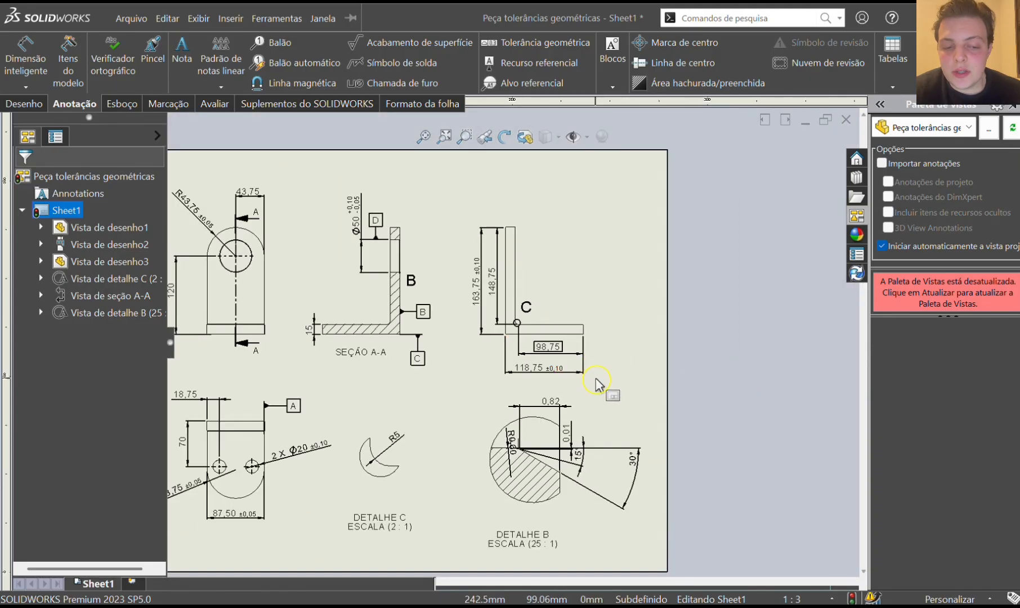
scroll(599, 386, up, 2)
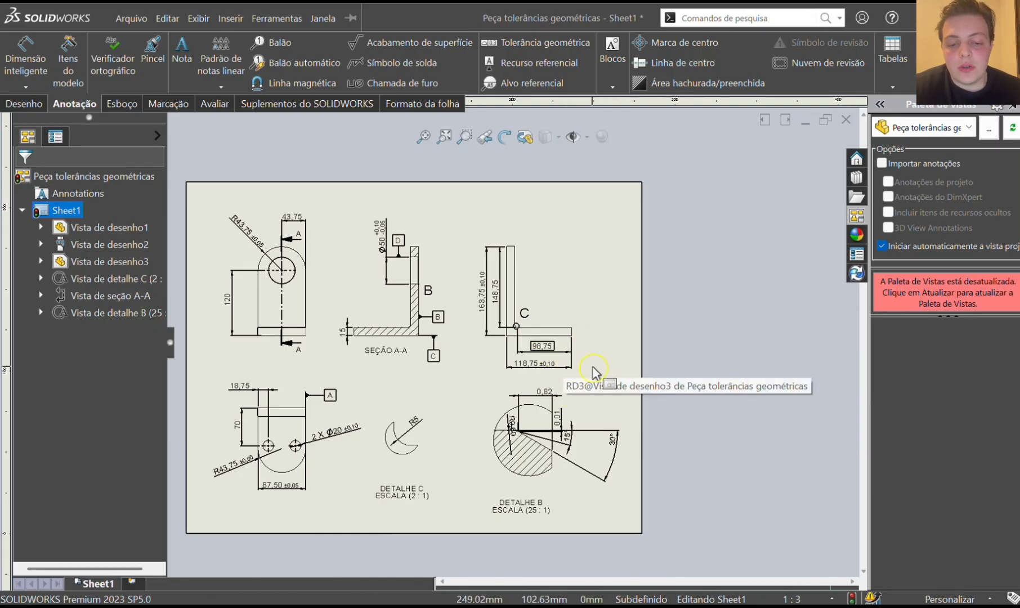
scroll(506, 290, down, 3)
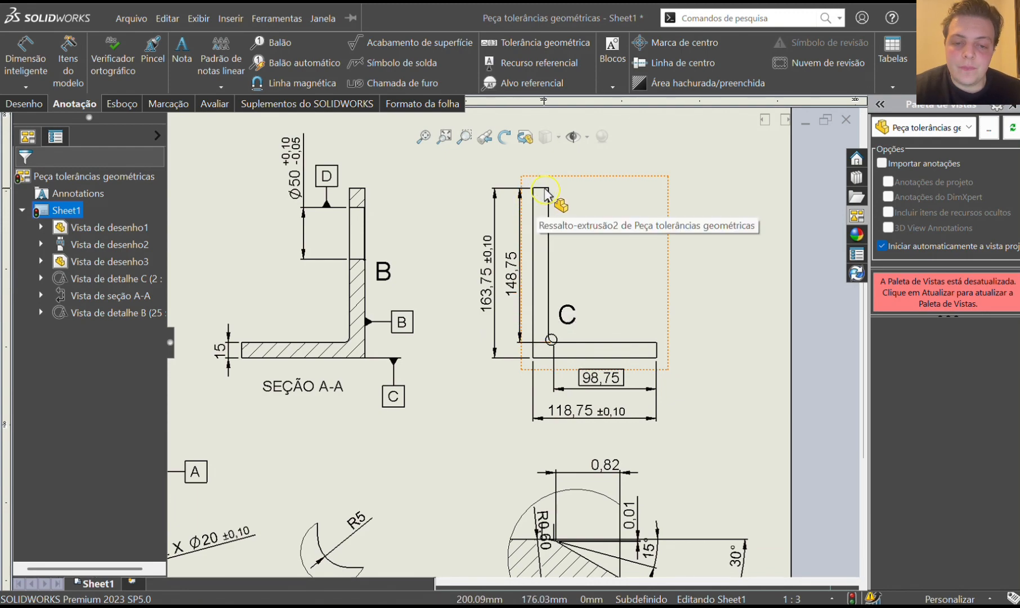
click(513, 278)
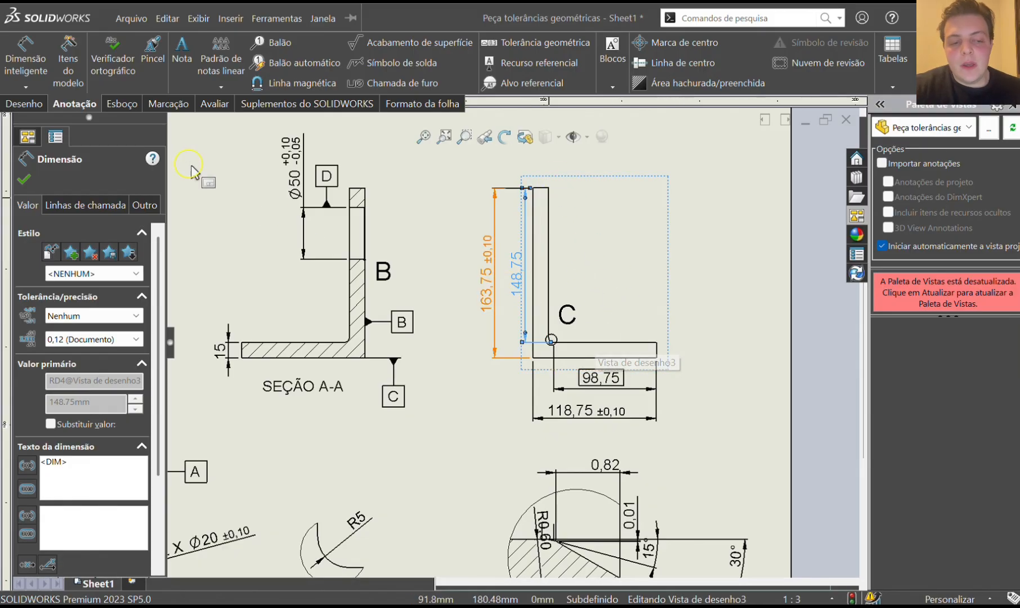
click(93, 315)
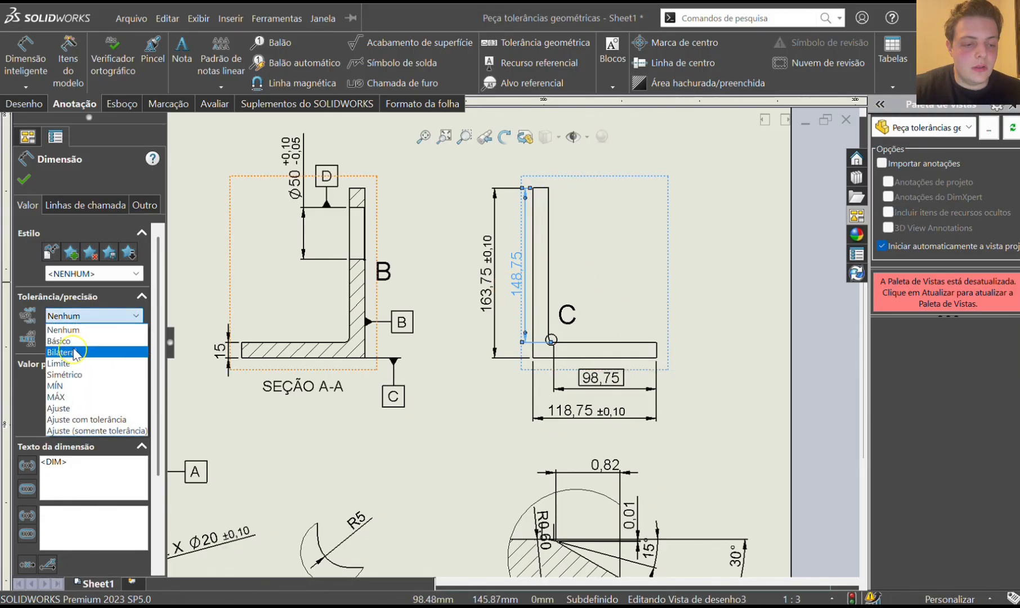
click(69, 340)
click(748, 239)
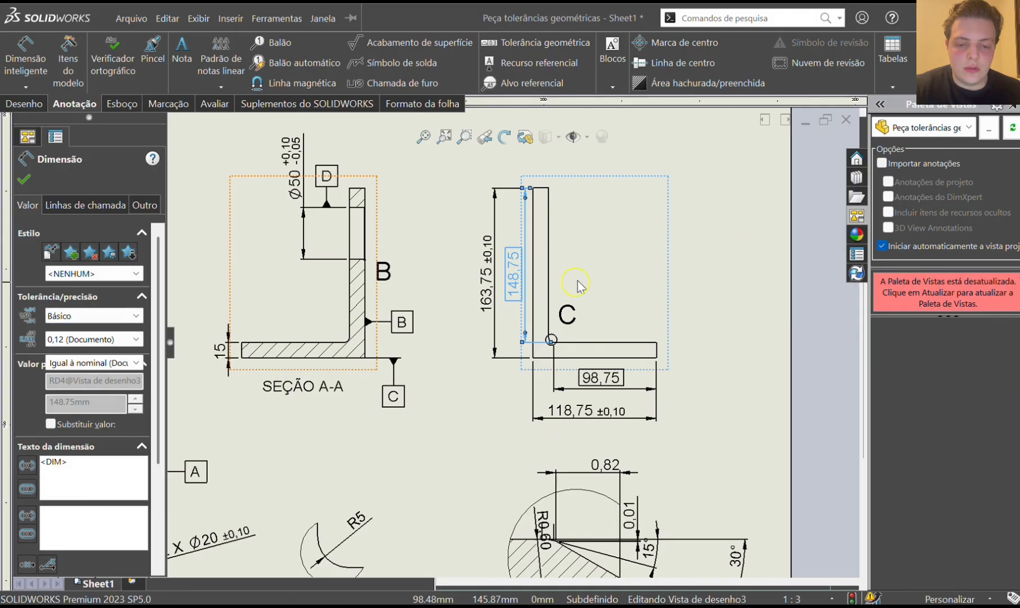
mouse_move(490, 287)
mouse_down()
mouse_move(467, 287)
mouse_move(500, 281)
mouse_up()
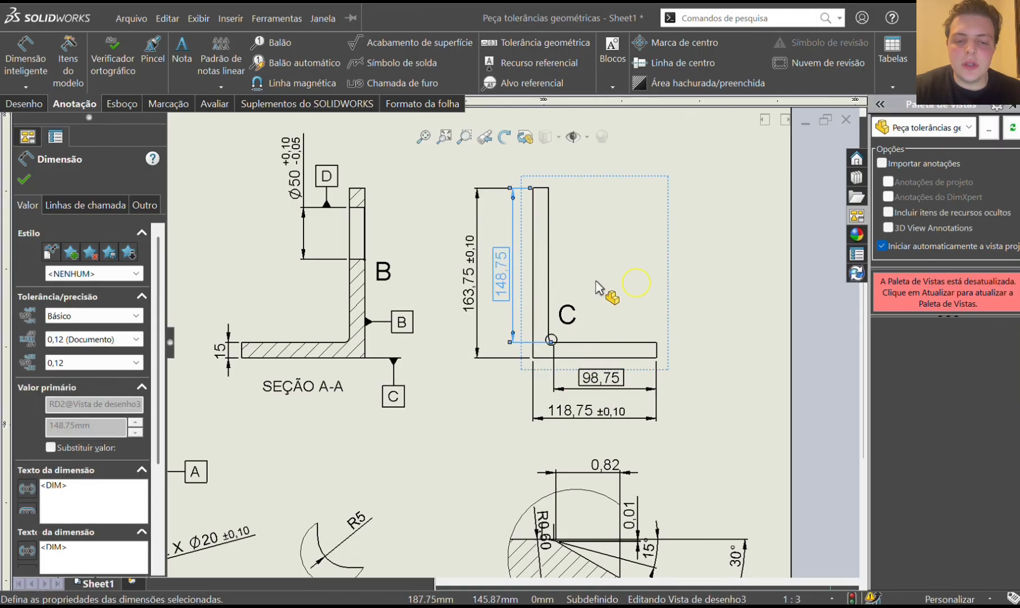
click(704, 344)
Move the R5 radius dimension text in Detail C inward so it sits close to the arc.
scroll(511, 341, up, 5)
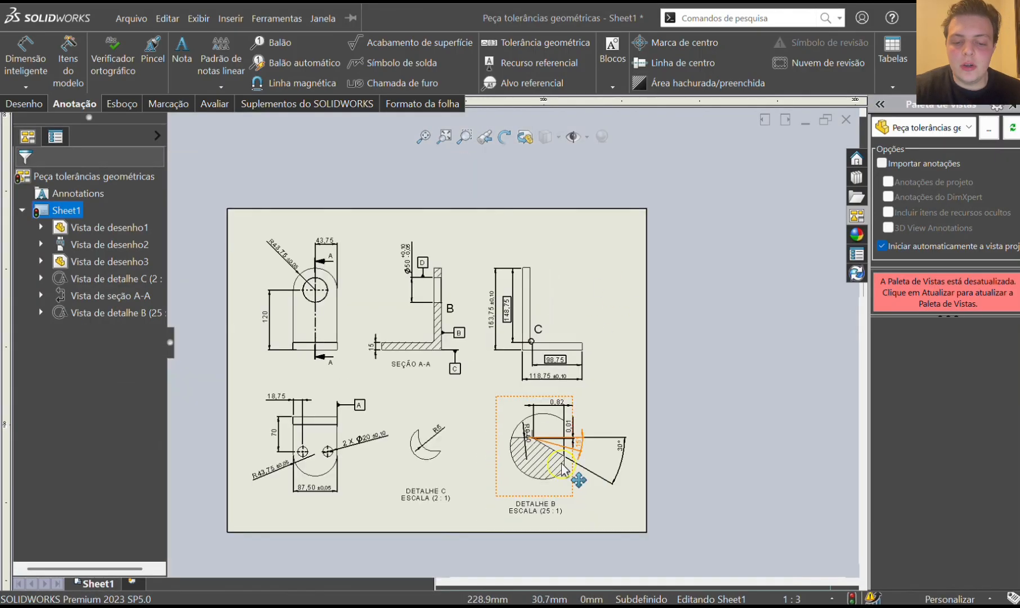
scroll(388, 428, down, 5)
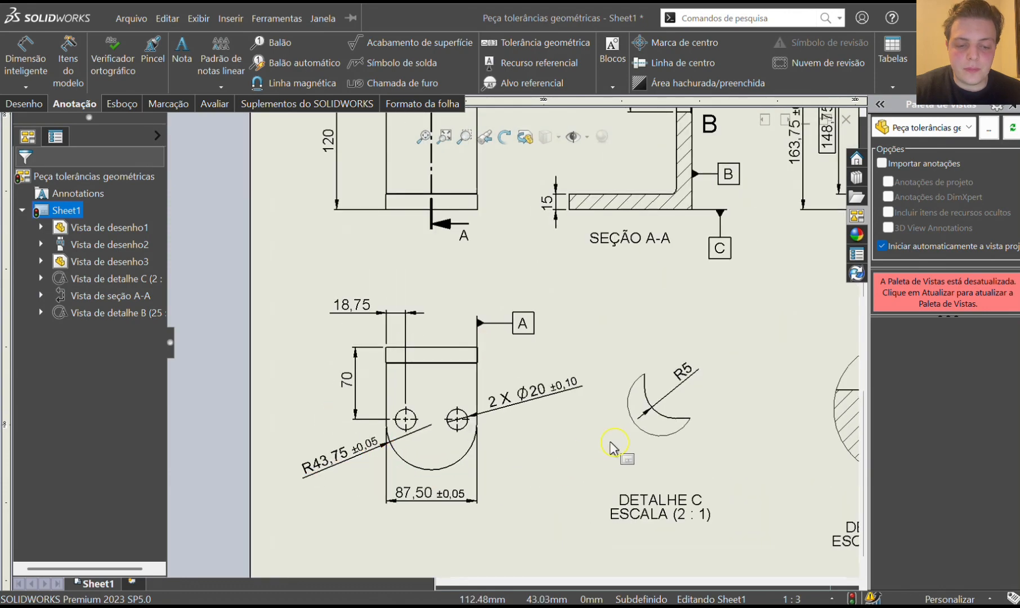
scroll(658, 406, down, 2)
click(611, 314)
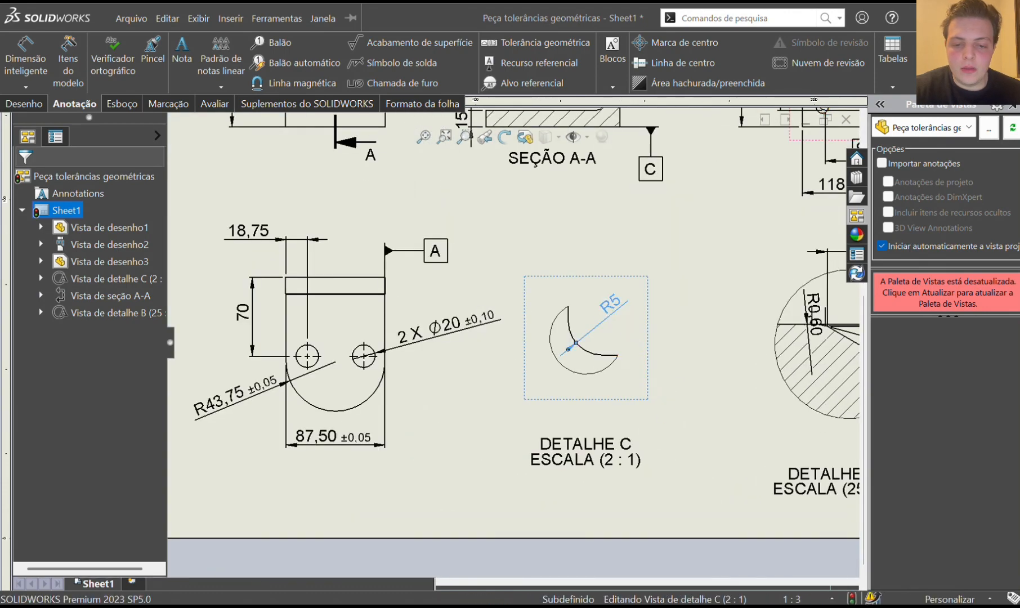
click(93, 316)
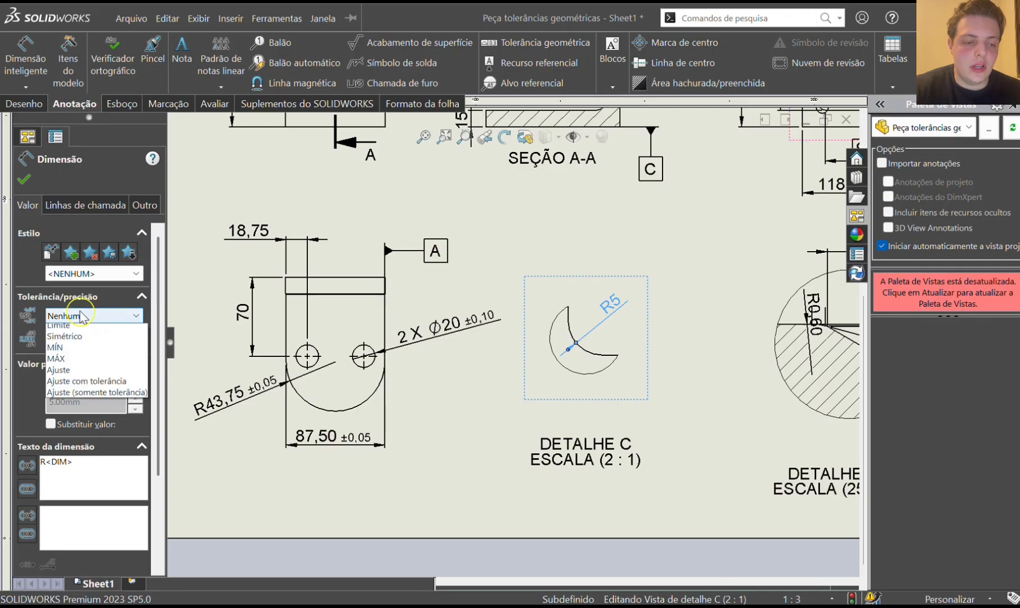
click(771, 273)
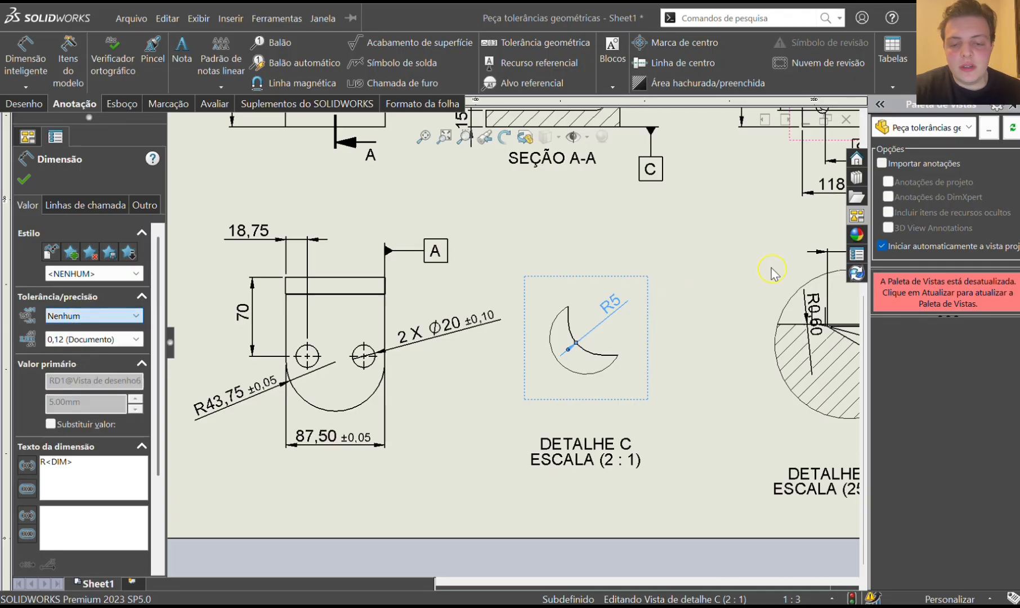
click(610, 318)
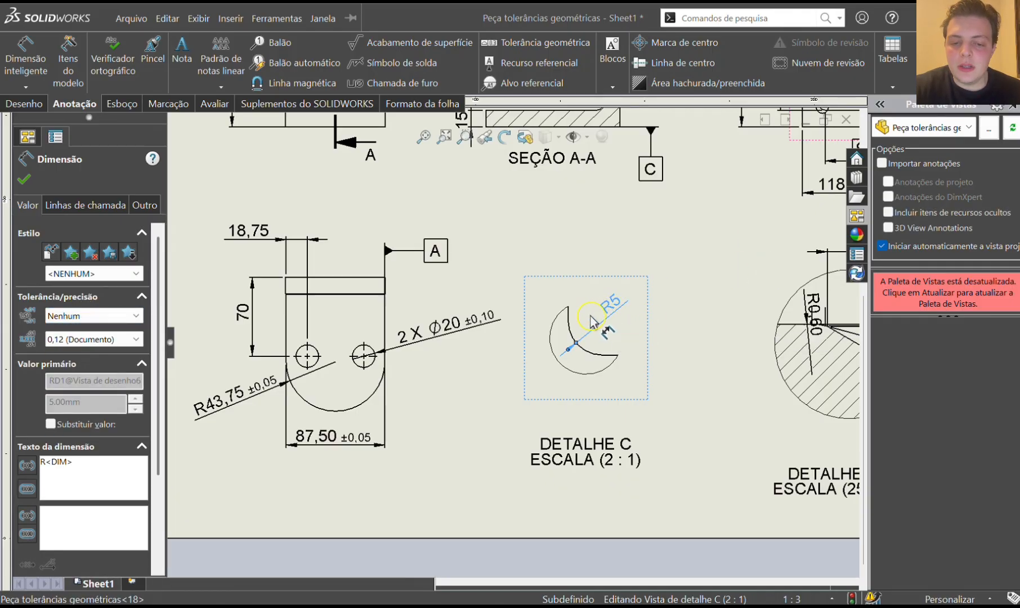
mouse_move(591, 337)
mouse_down()
mouse_move(597, 344)
mouse_move(594, 325)
mouse_move(587, 331)
mouse_up()
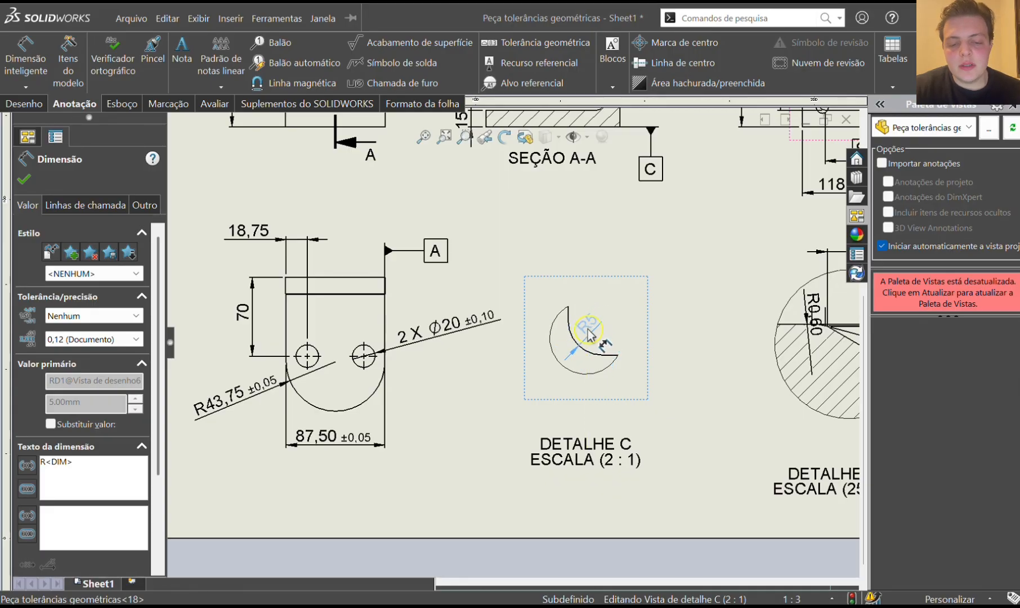
click(702, 385)
Move the R0,60 radius dimension in Detail B outside the detail circle, on the side away from the angle dimensions.
scroll(687, 371, up, 3)
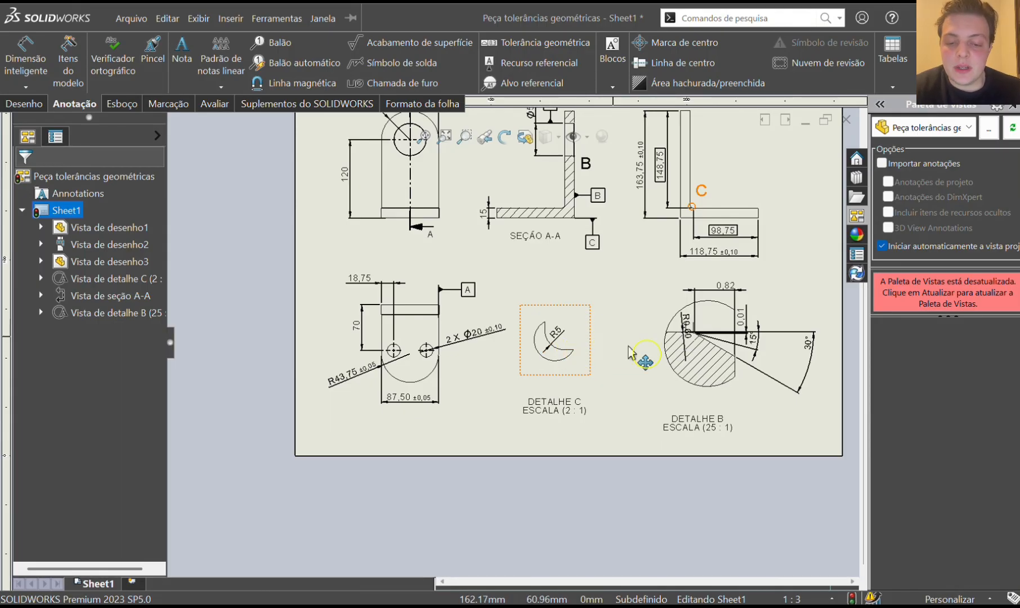
scroll(704, 336, down, 3)
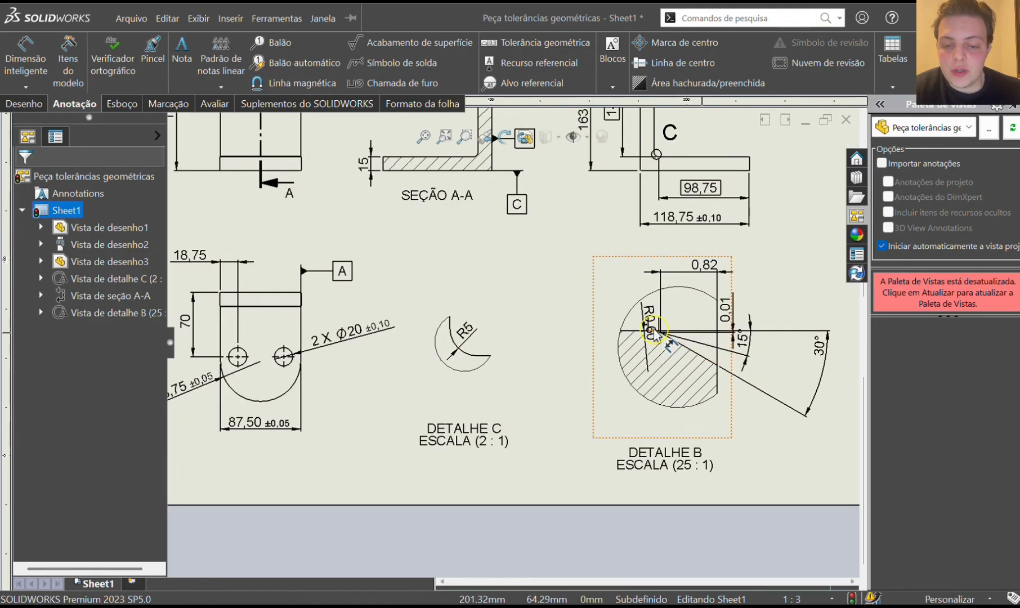
drag(649, 321, 600, 341)
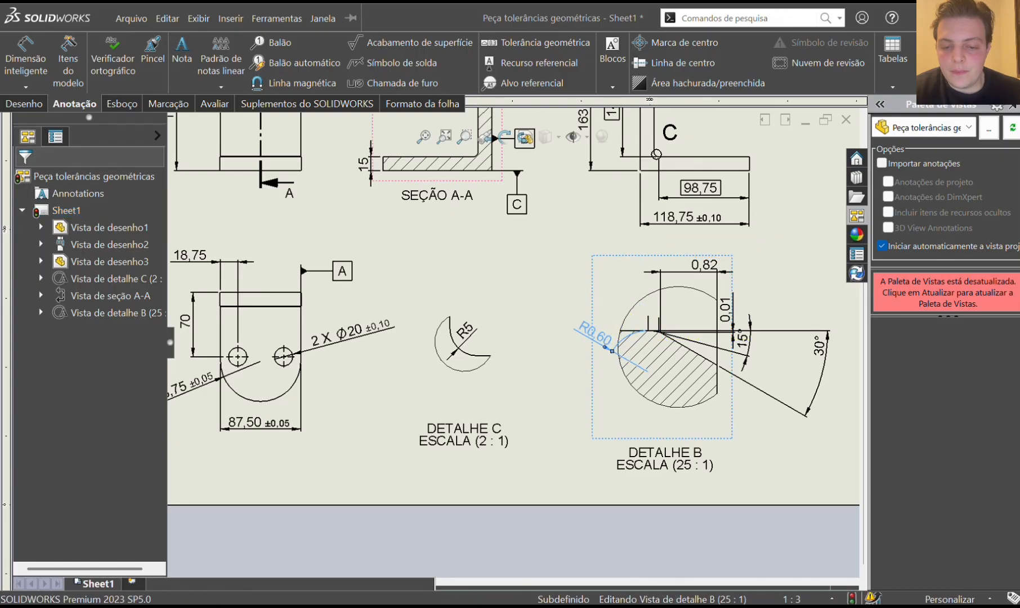
click(749, 425)
Slide the 30° text along its arc in Detail B and move the 15° angle dimension outward, clear of the detail circle.
click(767, 368)
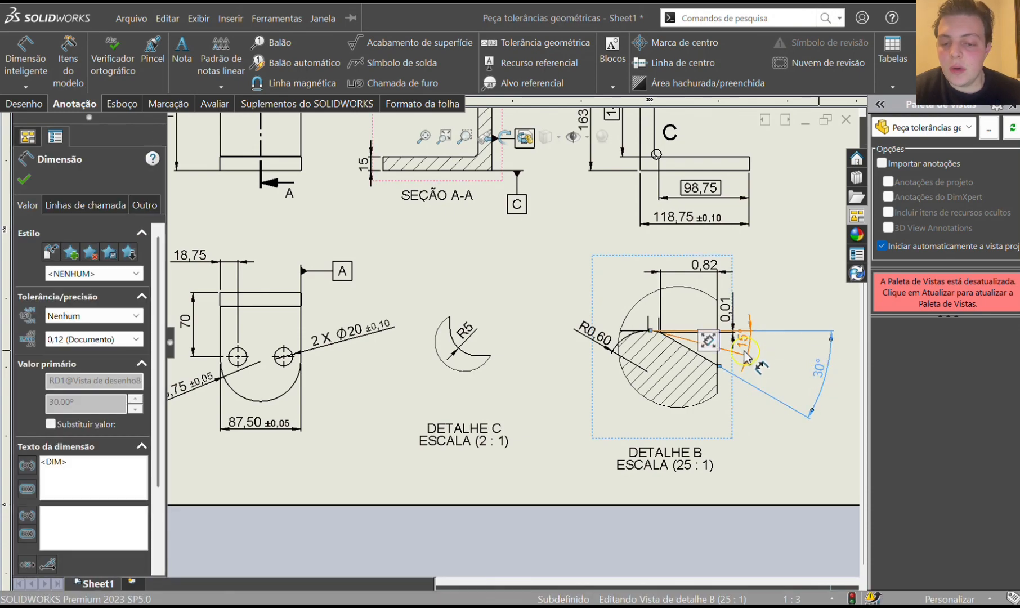
drag(744, 346, 787, 356)
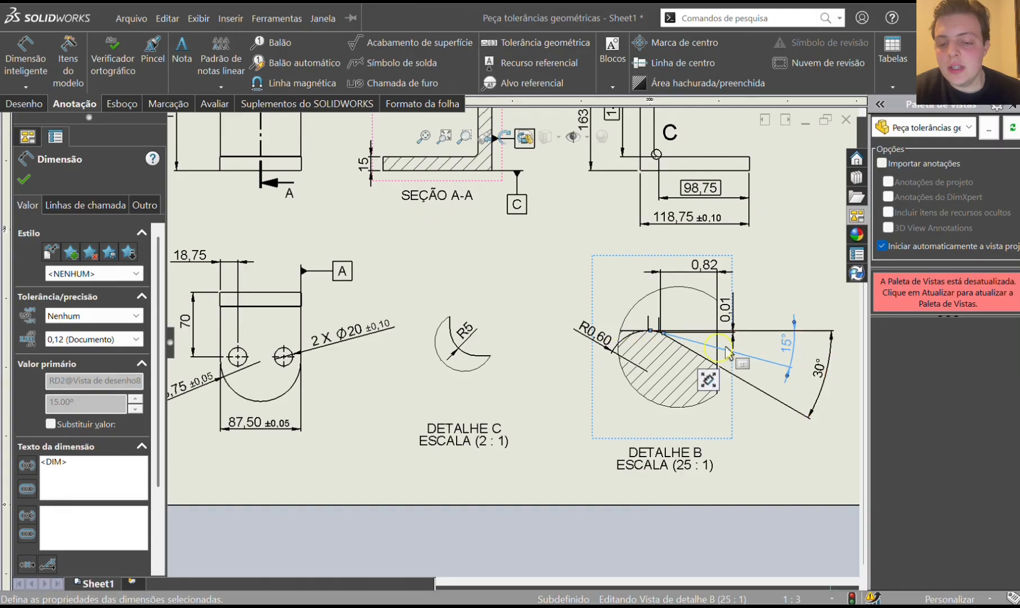
scroll(826, 366, up, 3)
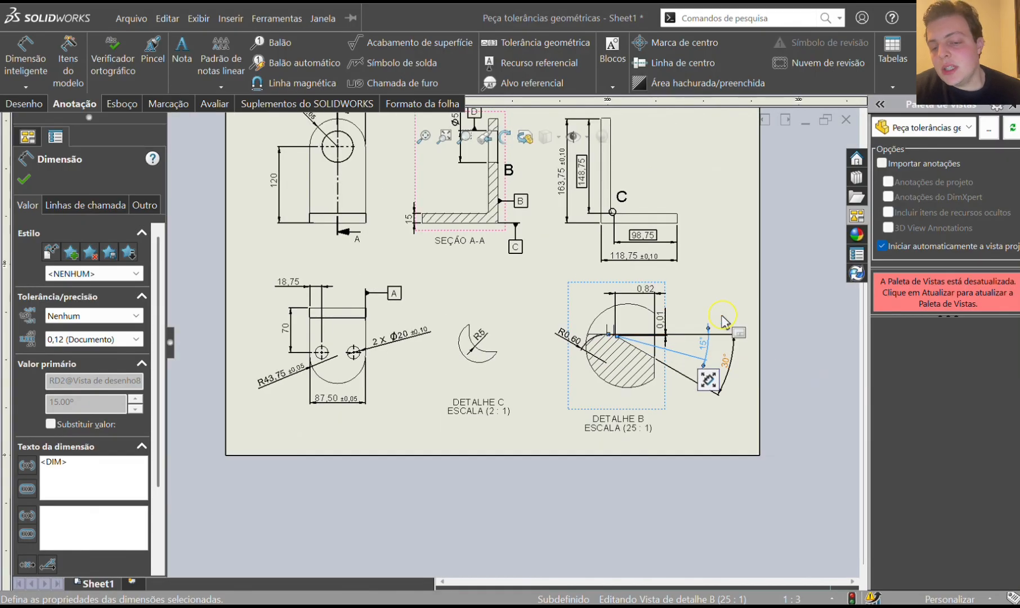
scroll(730, 313, down, 2)
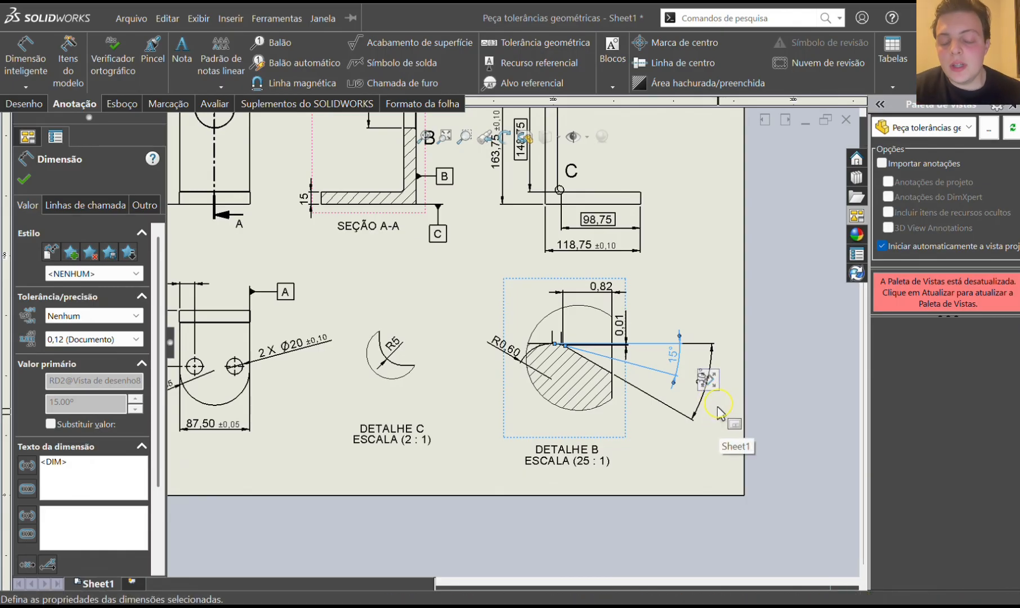
click(714, 413)
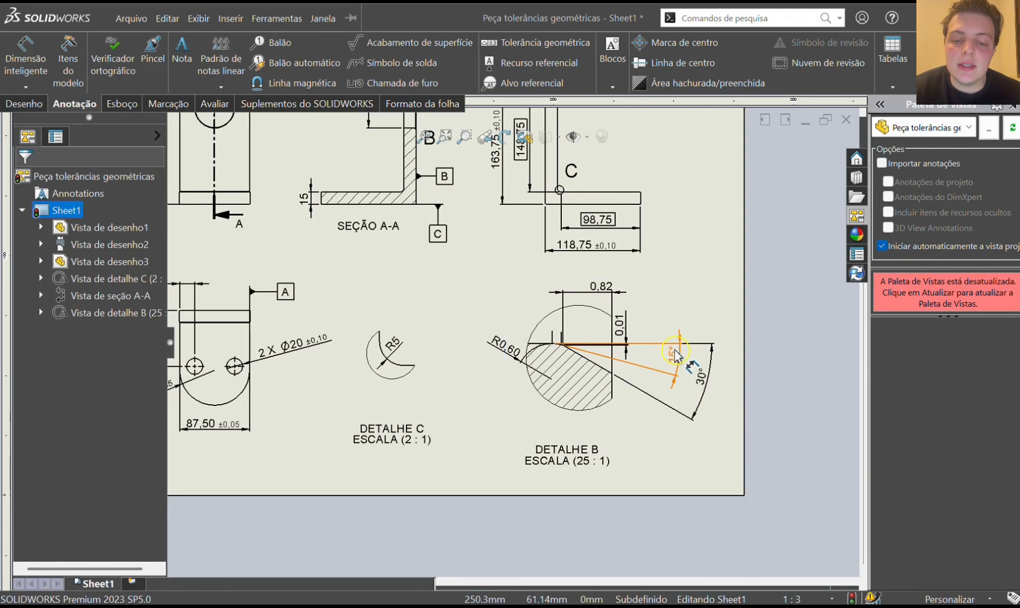
Give the 30° angle dimension in Detail B a symmetric tolerance of 1°.
scroll(675, 354, down, 3)
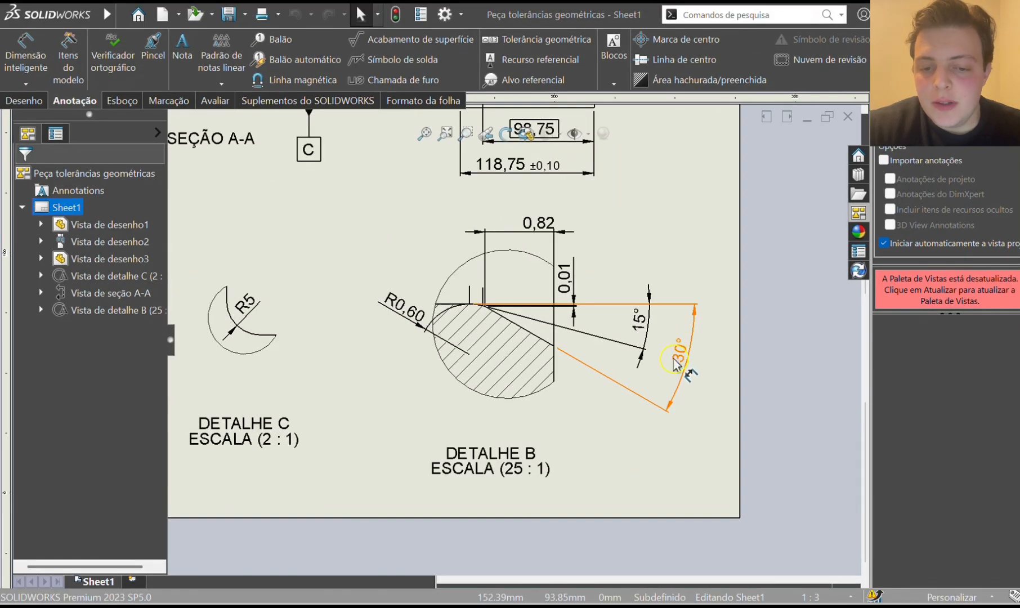
click(677, 358)
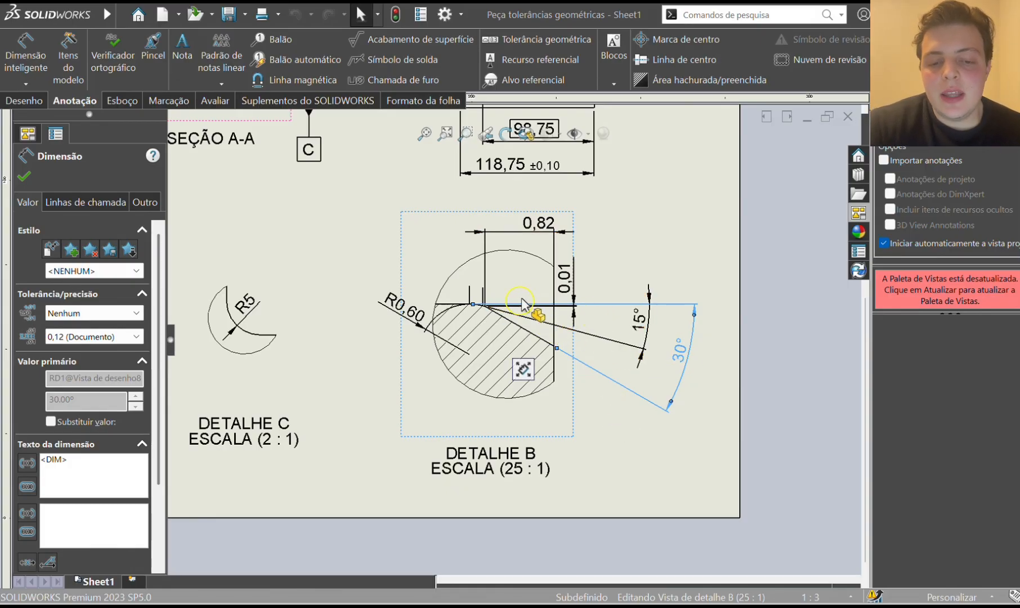
scroll(158, 352, down, 3)
scroll(154, 335, up, 3)
click(113, 313)
click(85, 374)
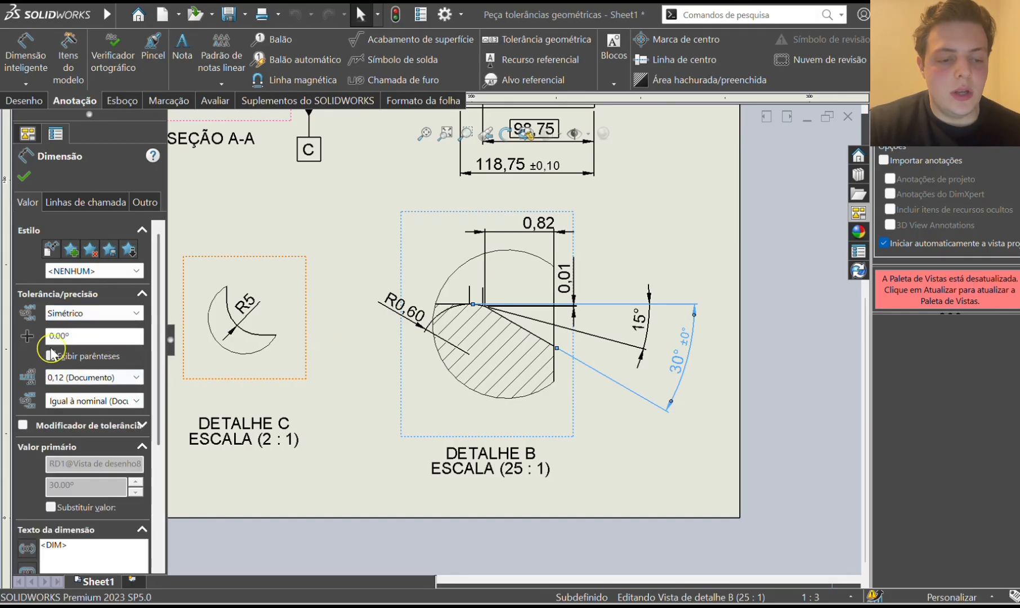
click(52, 336)
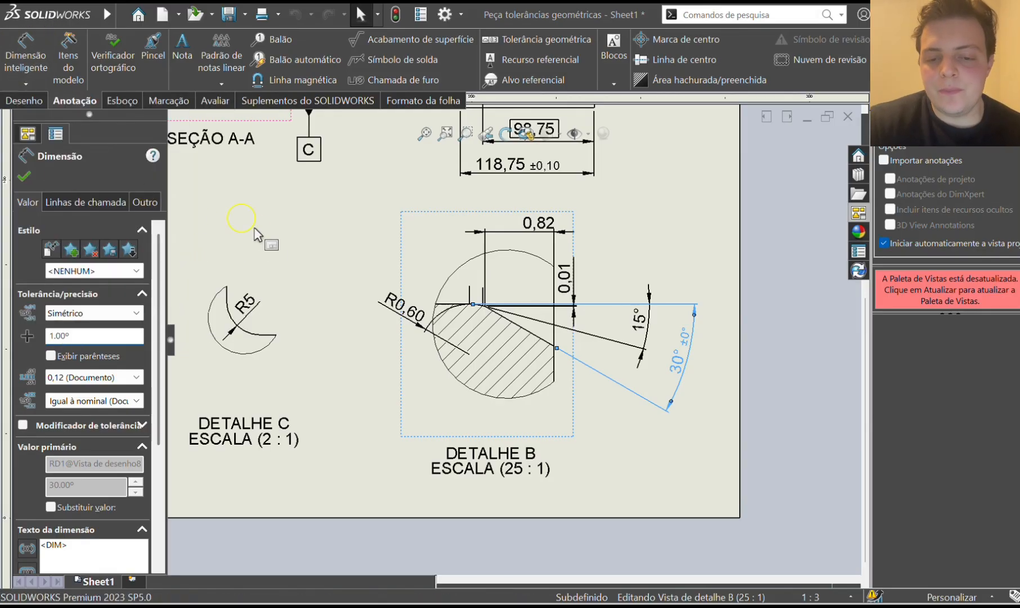
click(23, 177)
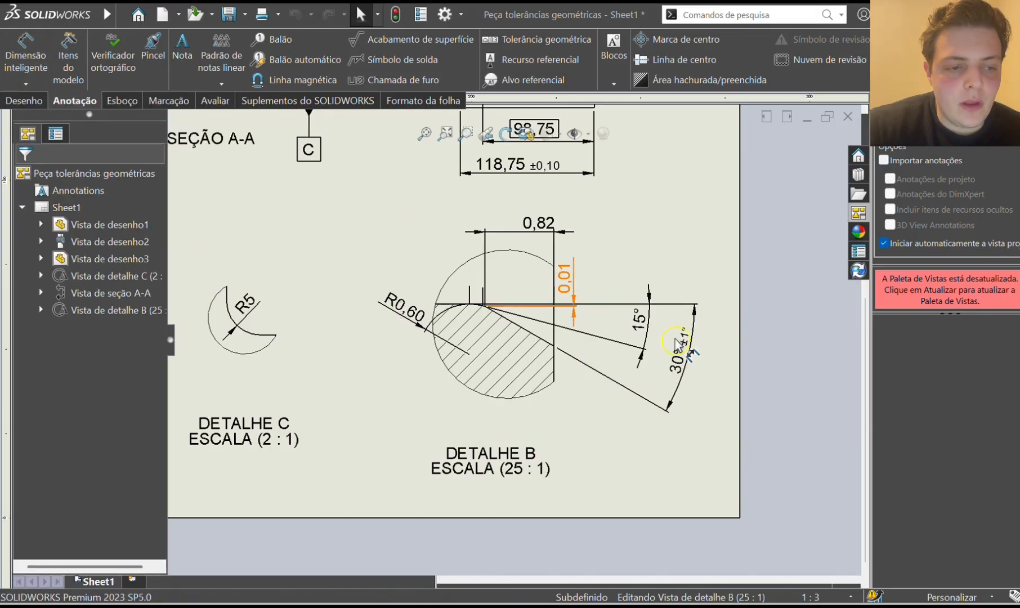
Give the 15° angle dimension in Detail B a symmetric tolerance of 0.10° and move its text beyond the angle, above the horizontal line.
click(646, 331)
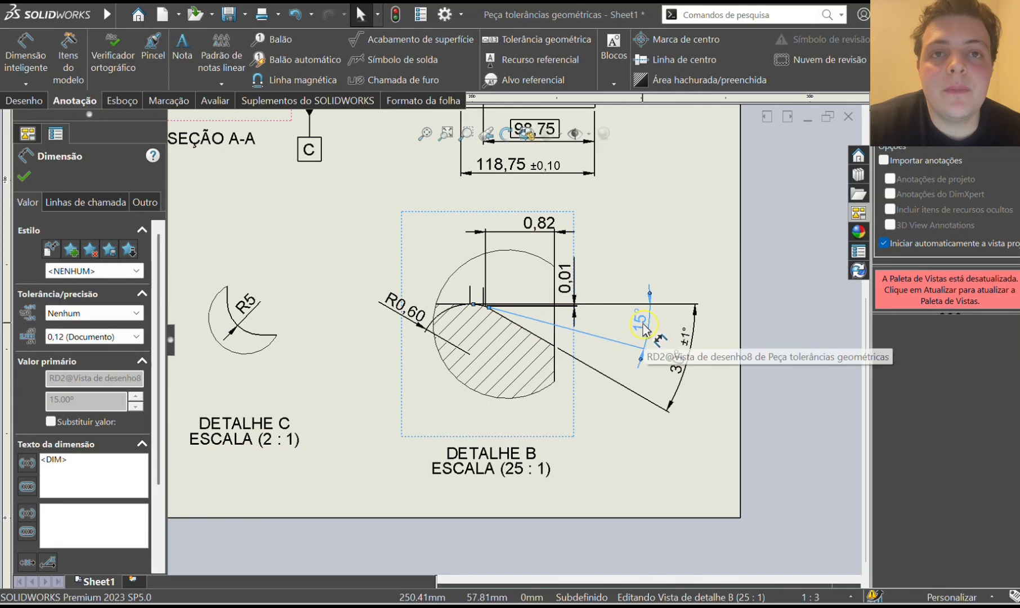
click(120, 316)
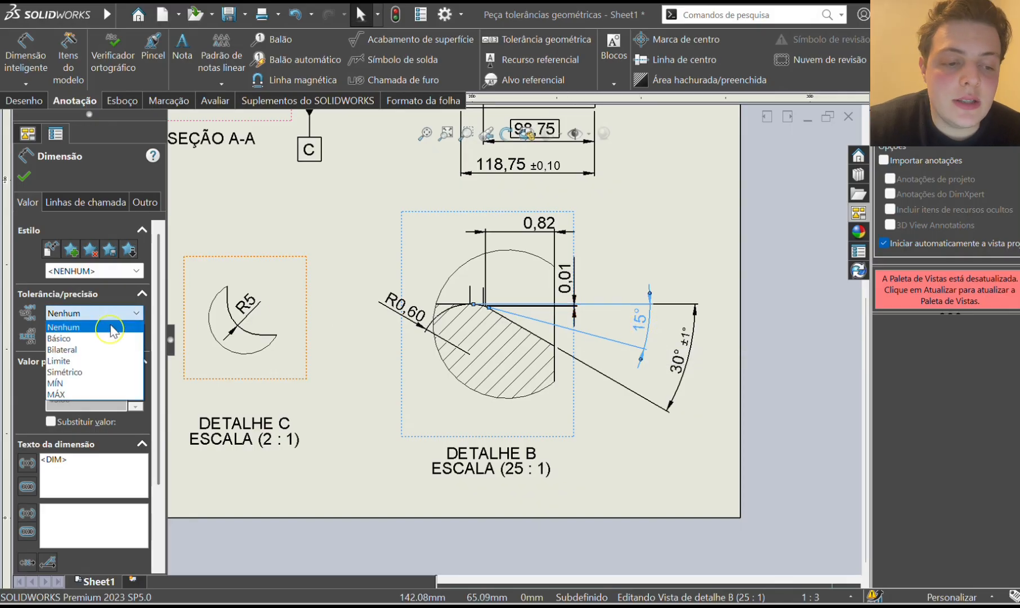
click(82, 373)
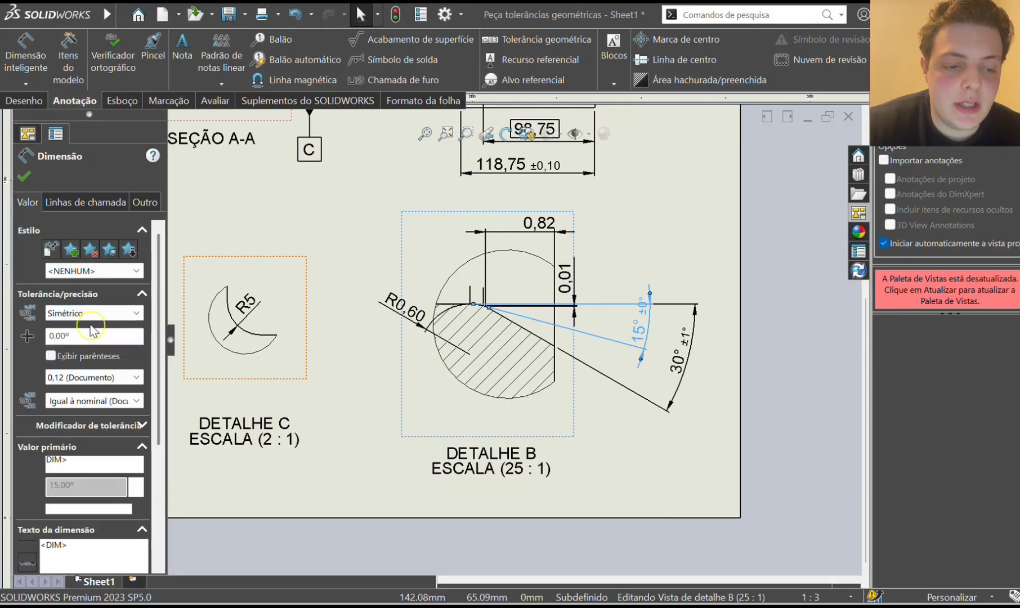
click(58, 336)
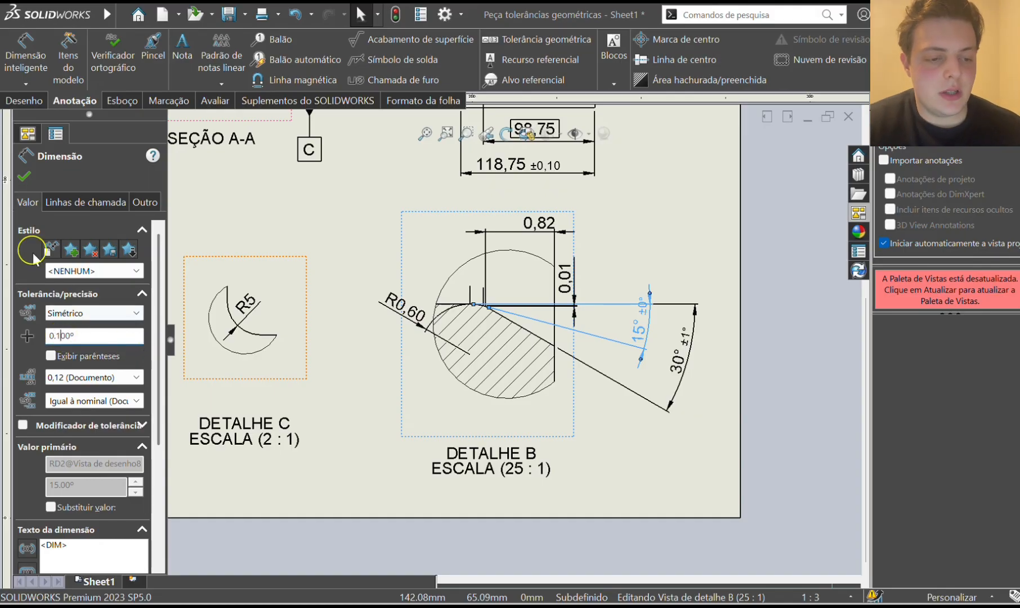
click(25, 179)
drag(640, 326, 652, 265)
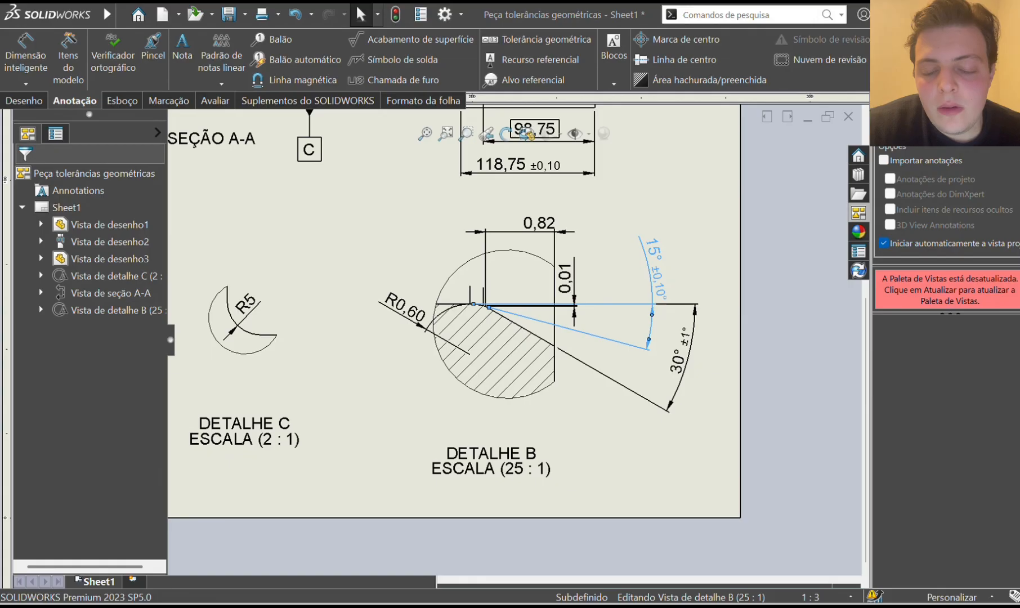
click(648, 445)
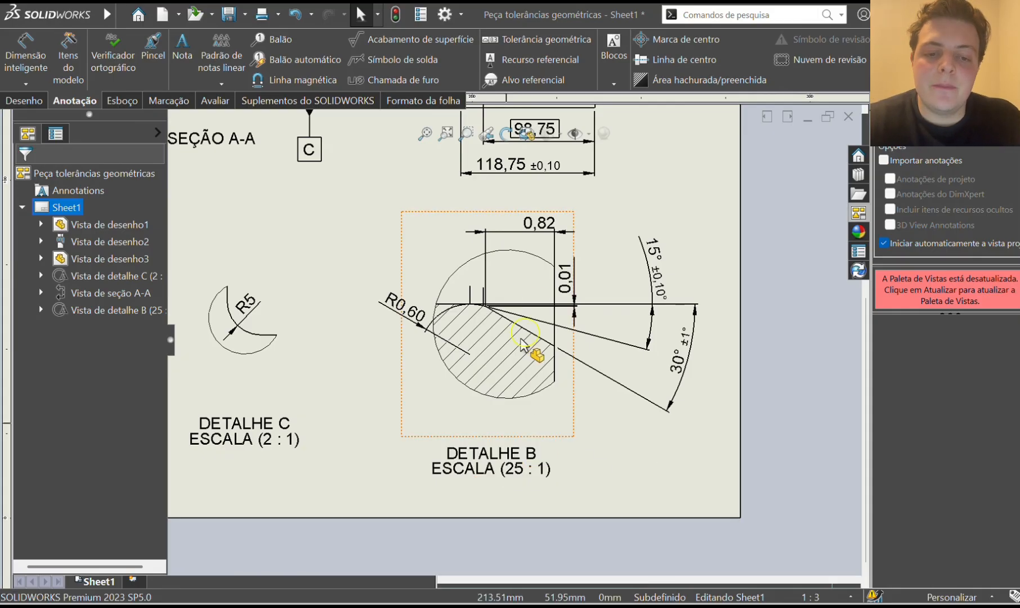
Move the 0,01 dimension in Detail B outward from the detail circle and centre the 0,82 text between its extension lines.
drag(568, 284, 598, 282)
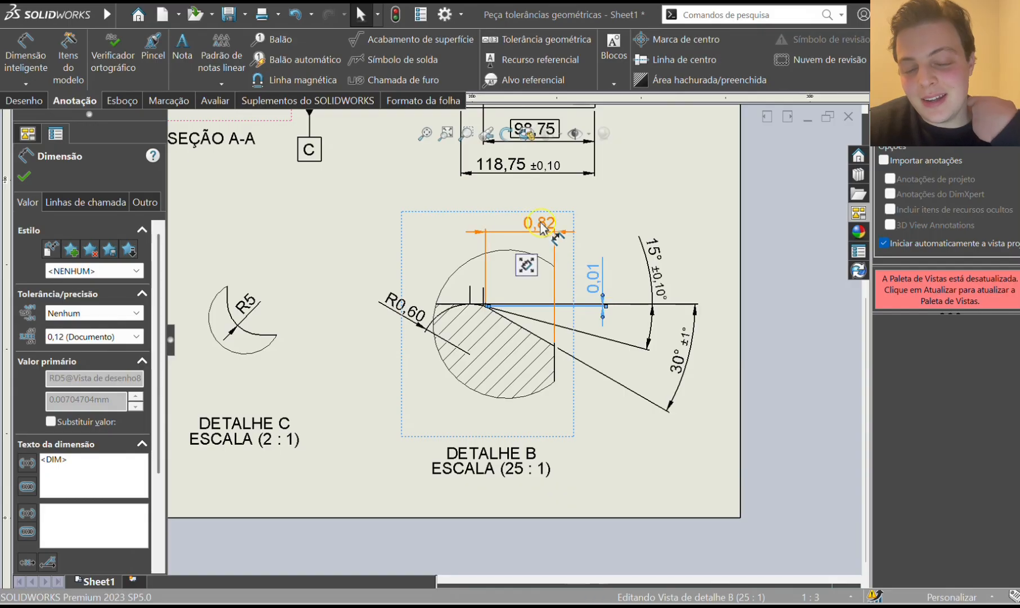
drag(513, 220, 521, 237)
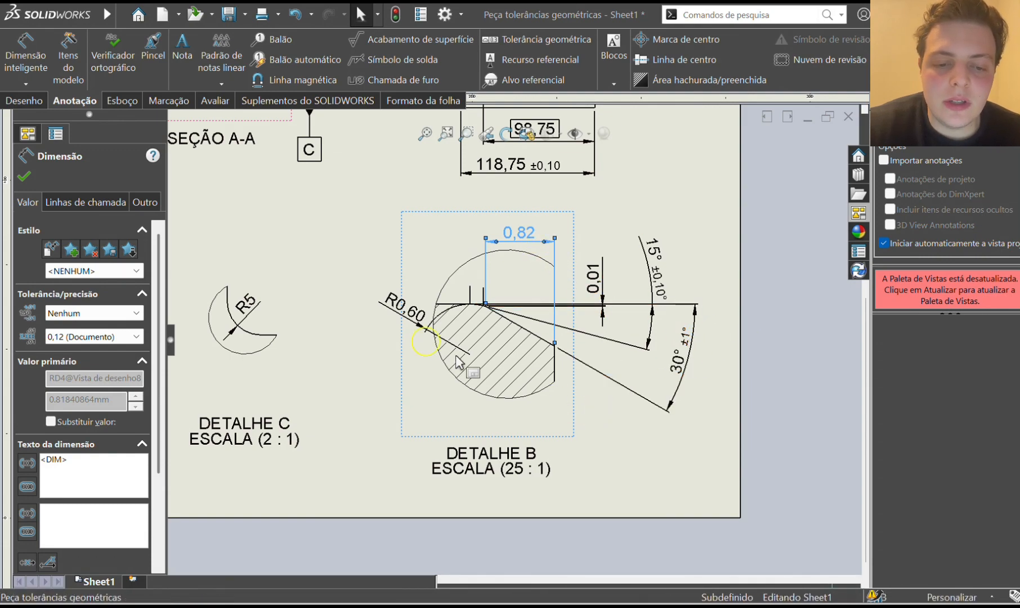
key(Escape)
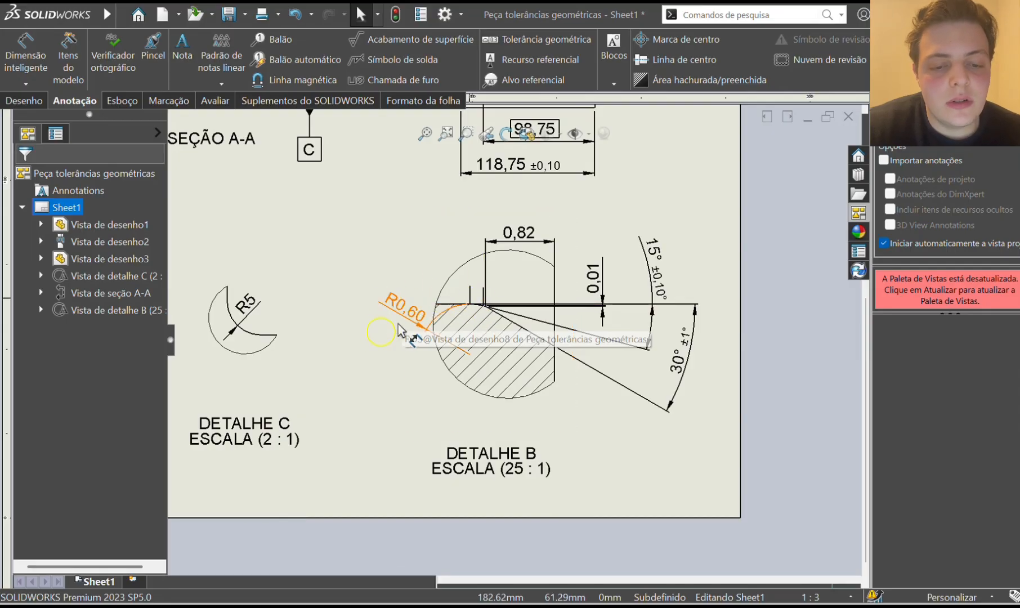
Make the 120 hole height dimension in the front view a basic dimension and move it closer to the part.
scroll(409, 315, up, 5)
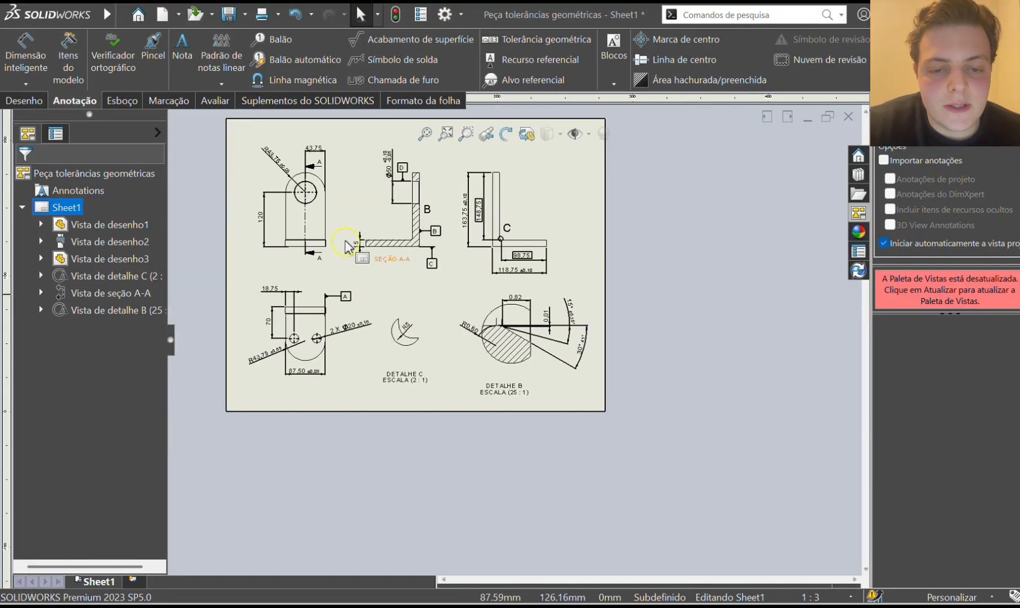
key(f)
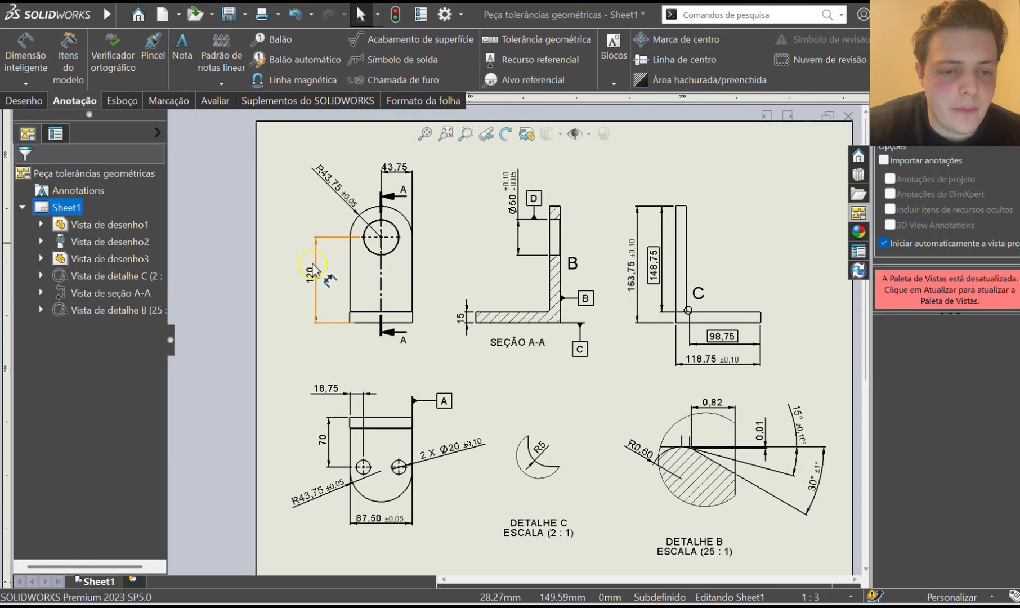
click(314, 270)
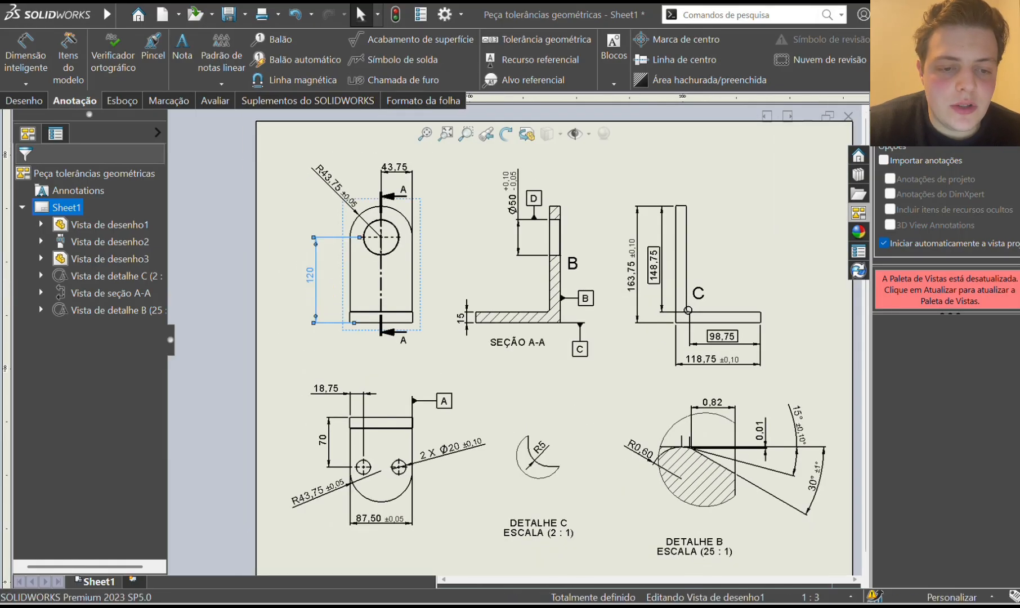
click(105, 313)
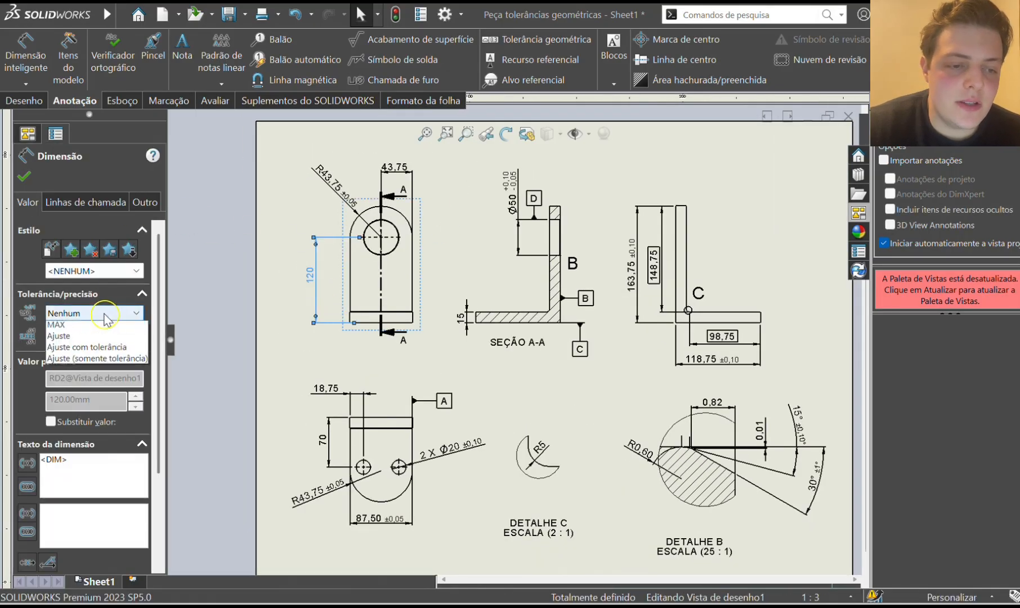
click(81, 336)
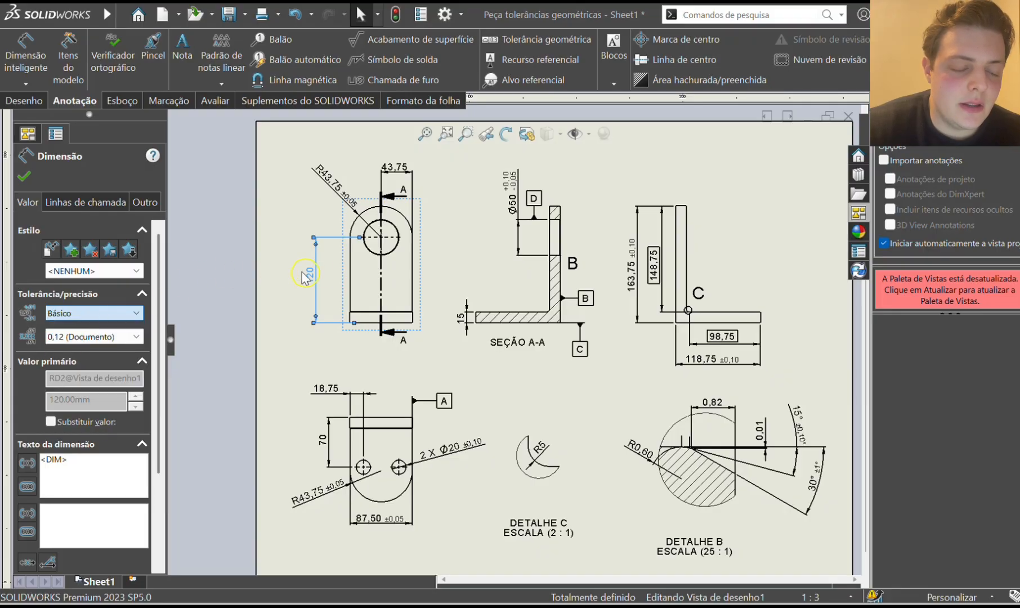
drag(314, 280, 321, 281)
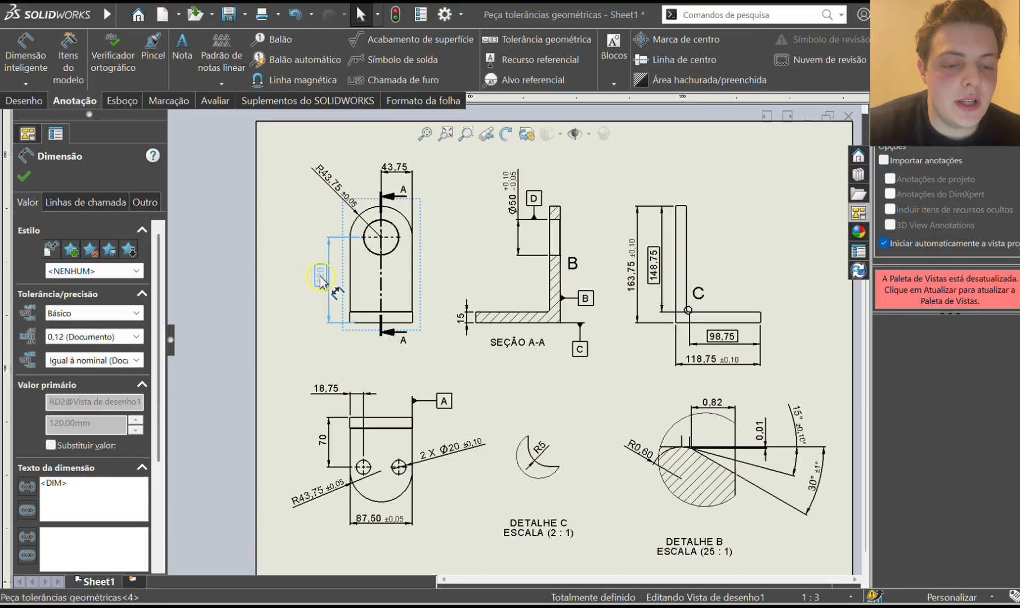
Make the 43,75 horizontal hole position dimension above the front view a basic dimension.
click(397, 168)
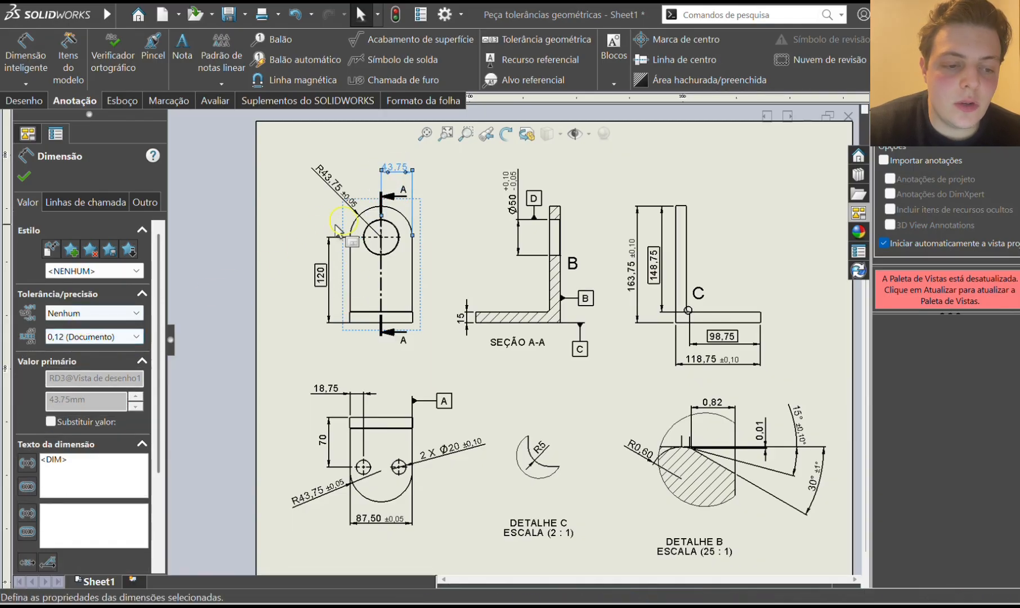
click(90, 313)
click(68, 332)
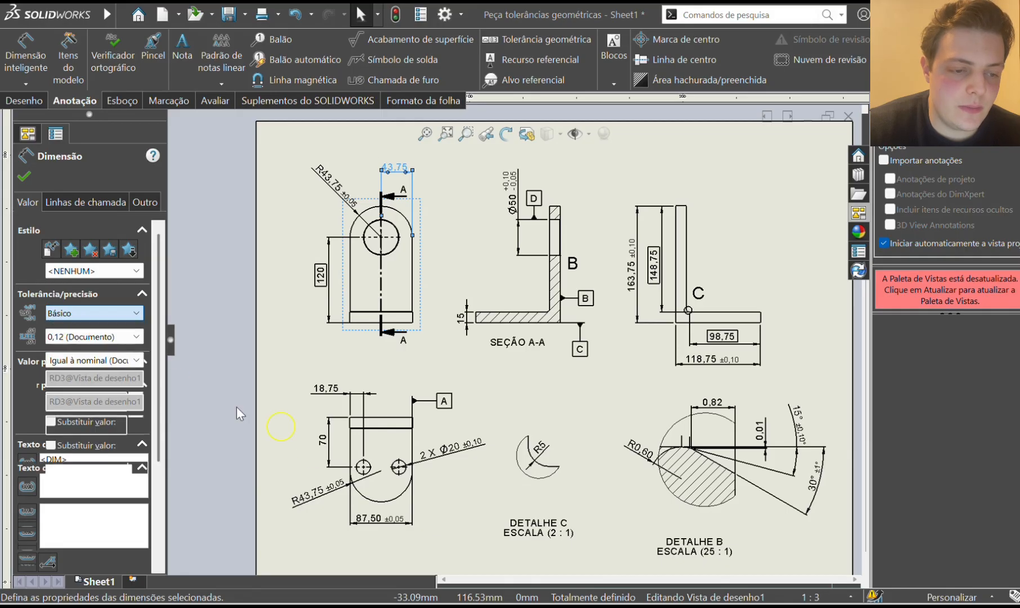
Make the 70 and 18,75 hole position dimensions in the view with the two small holes basic dimensions.
click(323, 439)
click(64, 318)
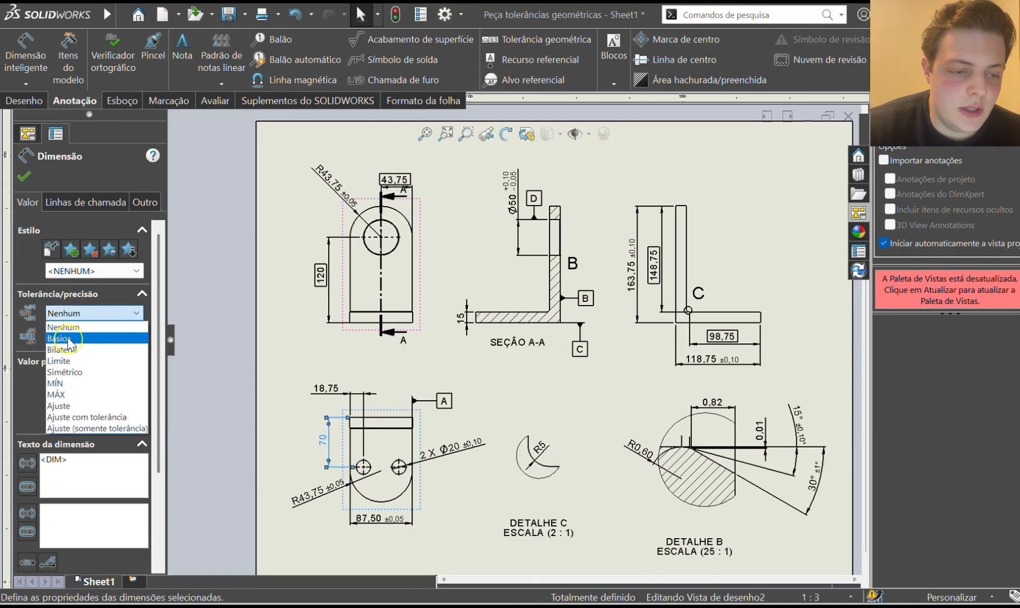
click(66, 341)
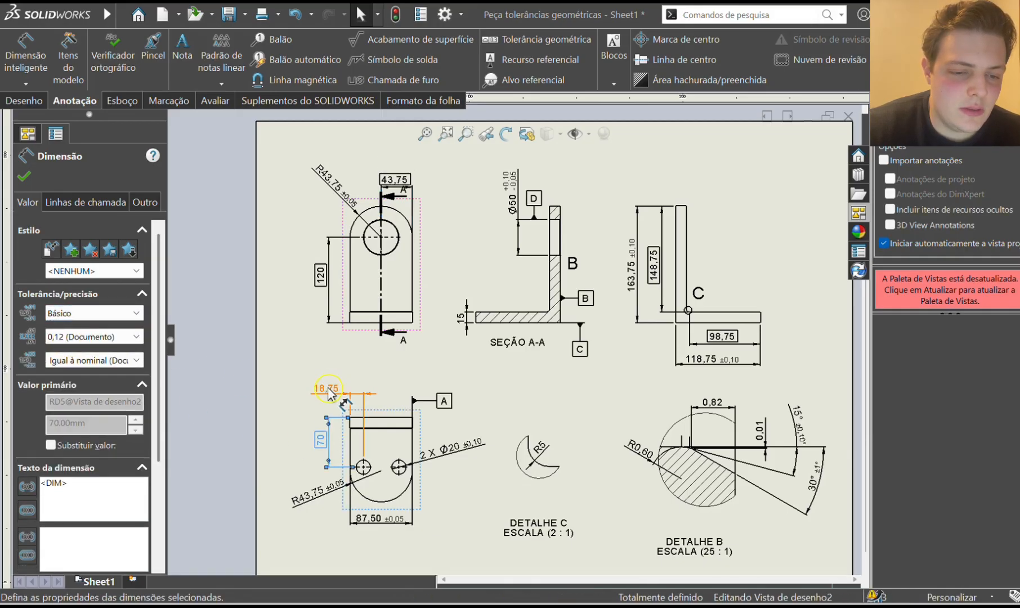
click(326, 388)
click(71, 311)
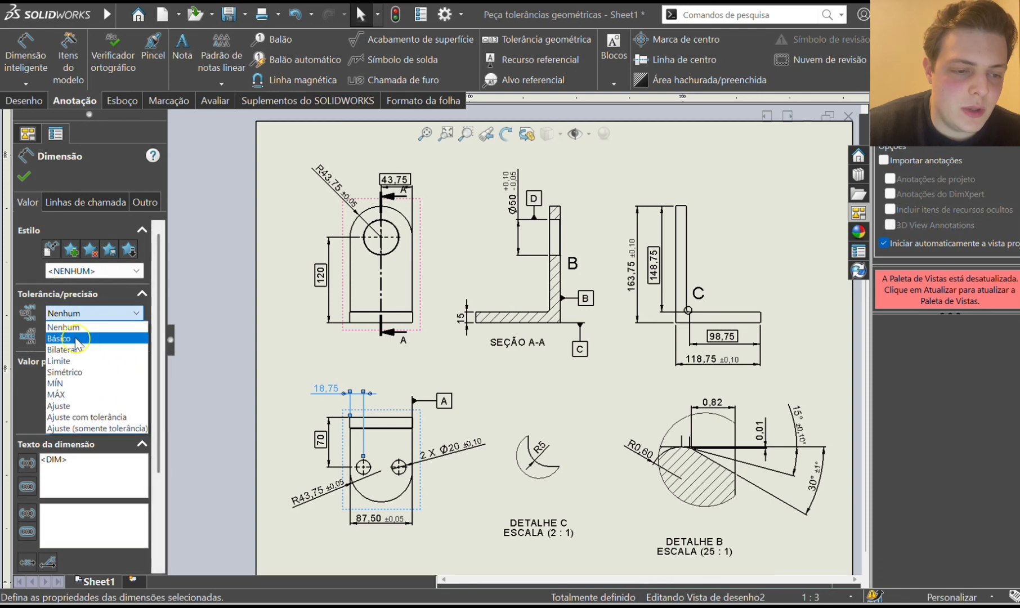
click(65, 333)
Add the prefix "2 x" to the text of the 18,75 and 70 hole position dimensions.
drag(157, 399, 158, 470)
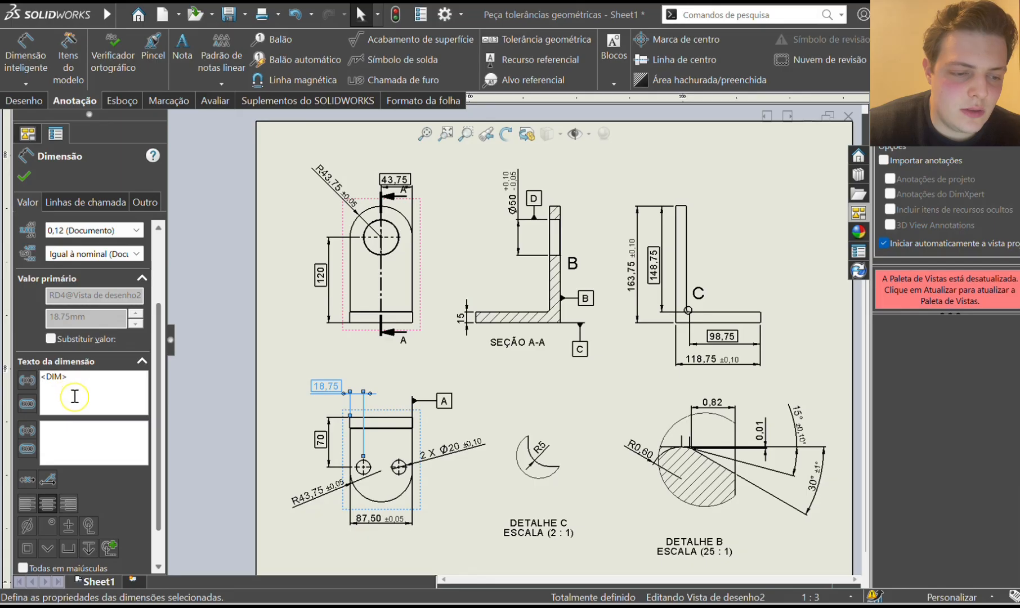
text(x)
click(319, 432)
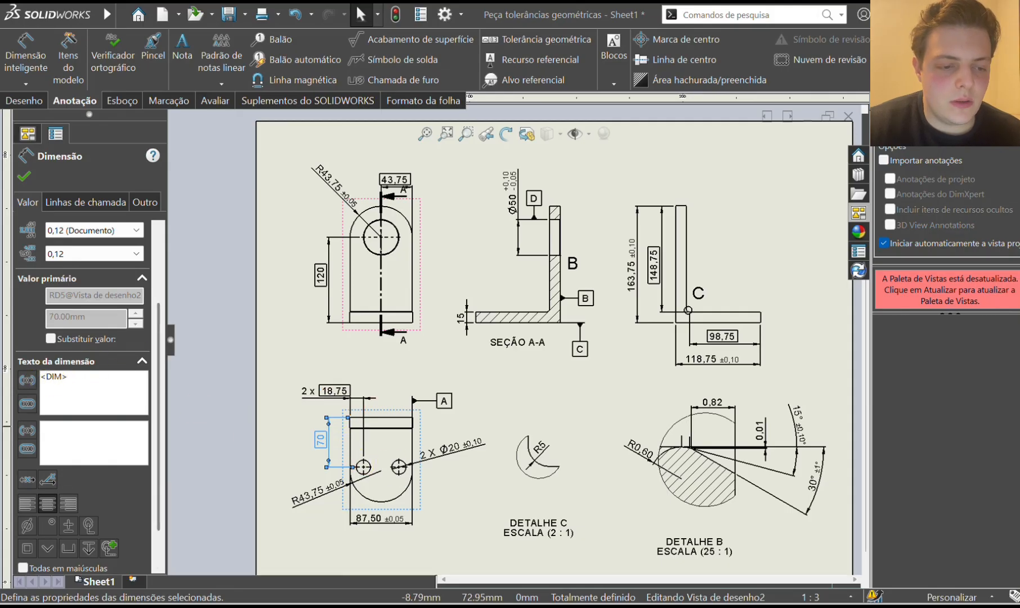
click(24, 177)
Reposition the 2 x 70 text along its dimension line and move the 2 x 18,75 dimension closer to the part.
click(326, 427)
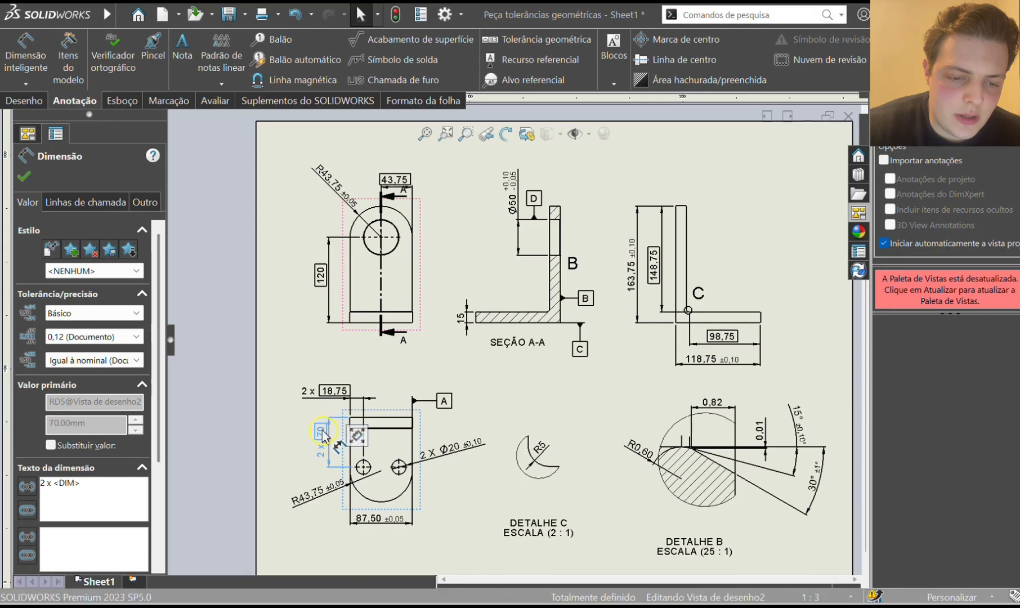
drag(322, 437, 321, 442)
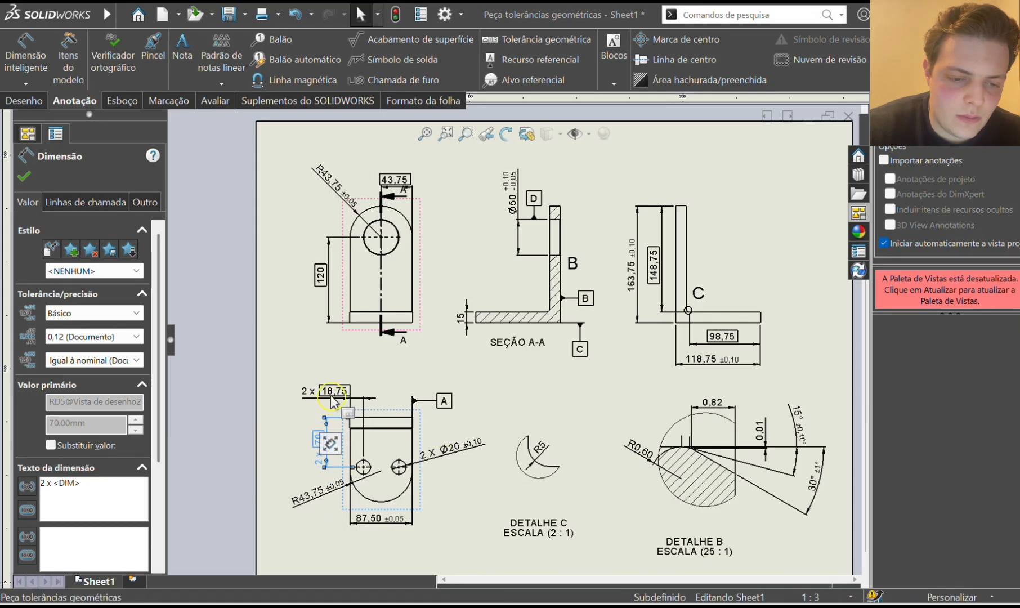
click(332, 396)
drag(334, 396, 325, 402)
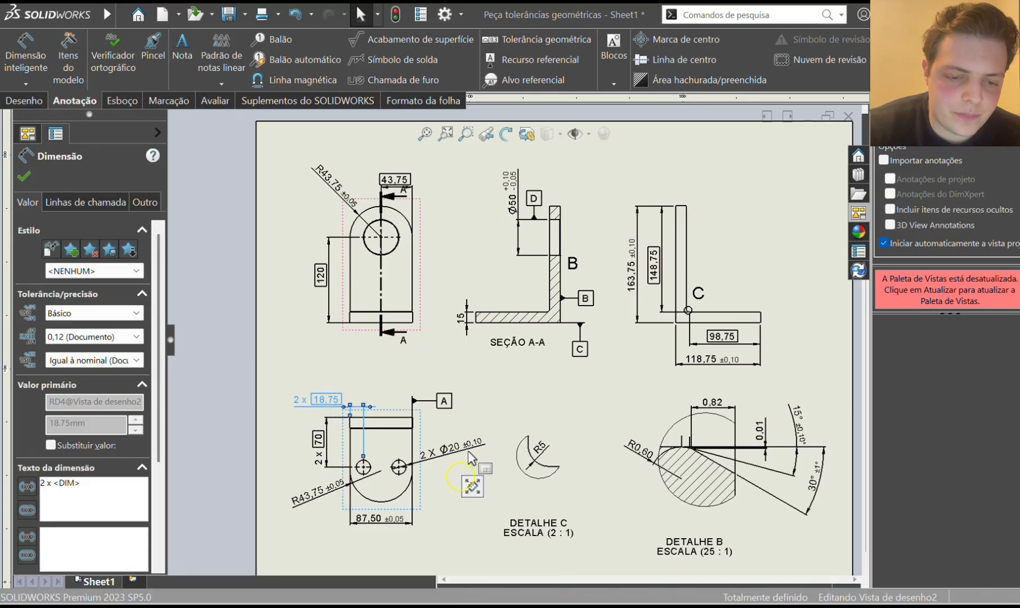
click(443, 488)
Give the 15 thickness dimension in section A-A a symmetric tolerance of 0.08 mm.
scroll(429, 492, up, 1)
scroll(426, 493, down, 2)
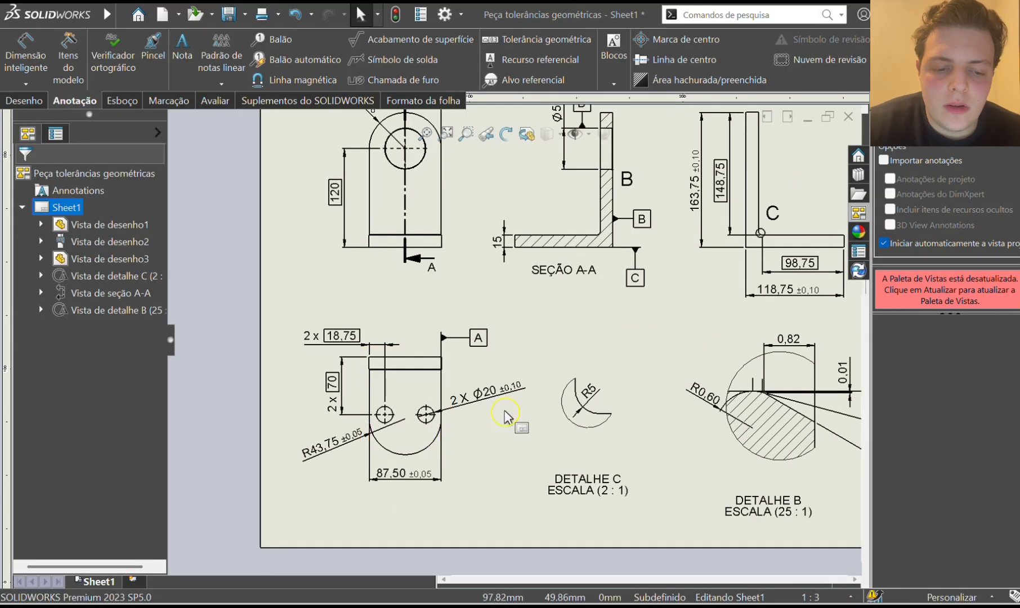
scroll(505, 417, up, 3)
scroll(510, 355, down, 3)
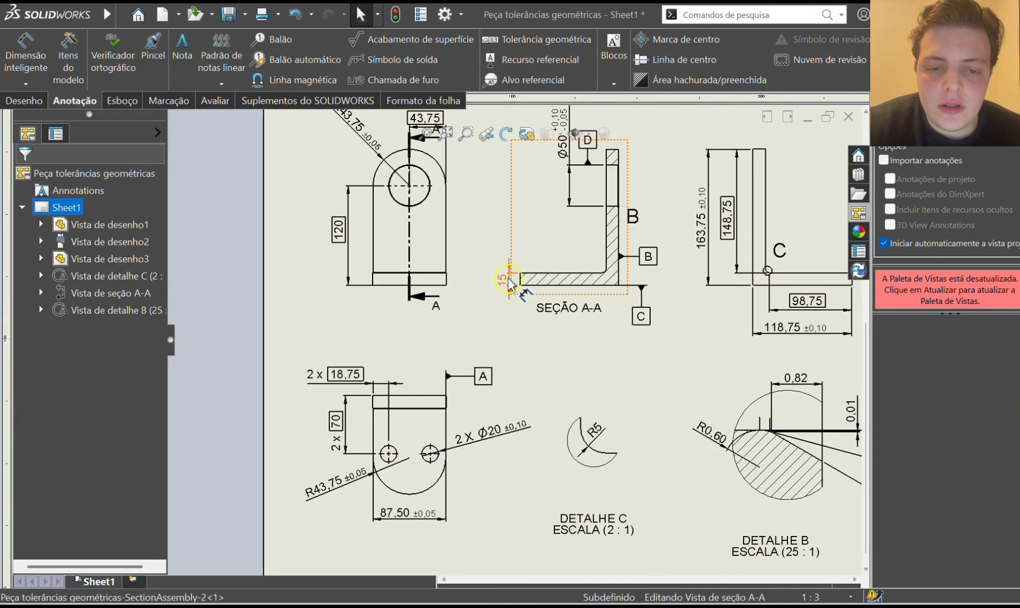
click(507, 278)
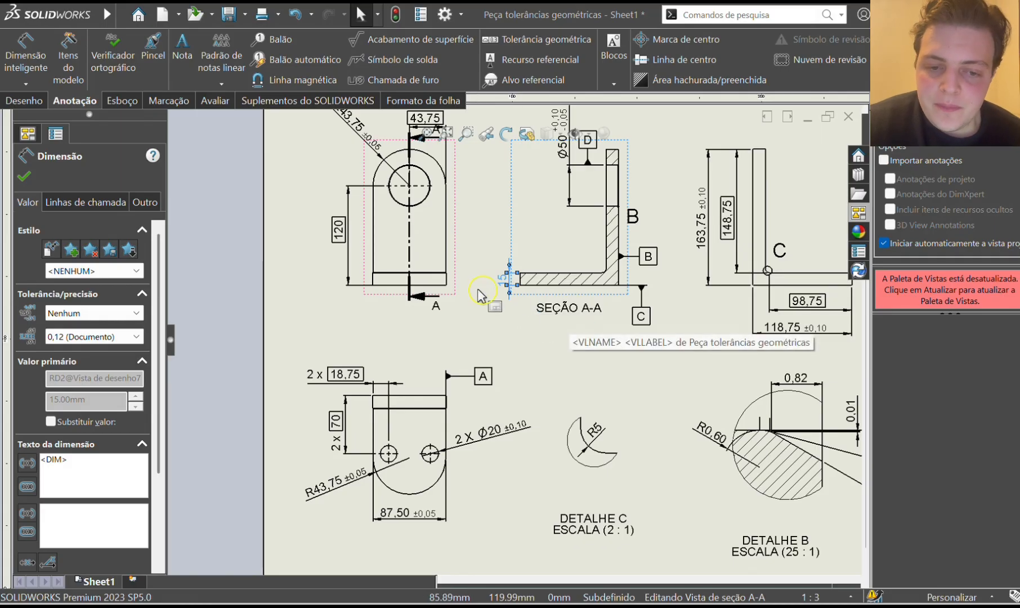
click(105, 321)
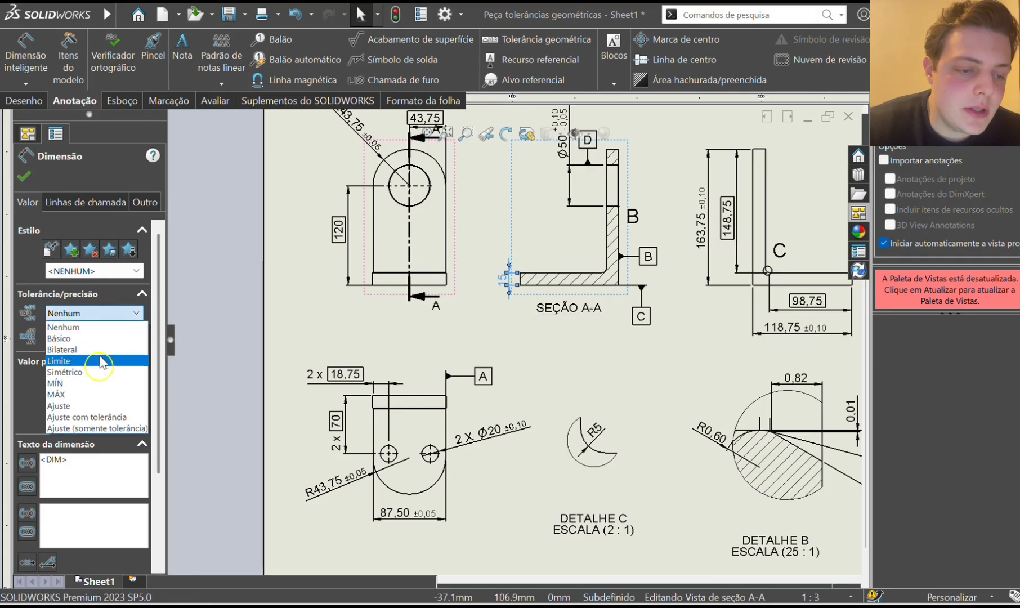
click(91, 373)
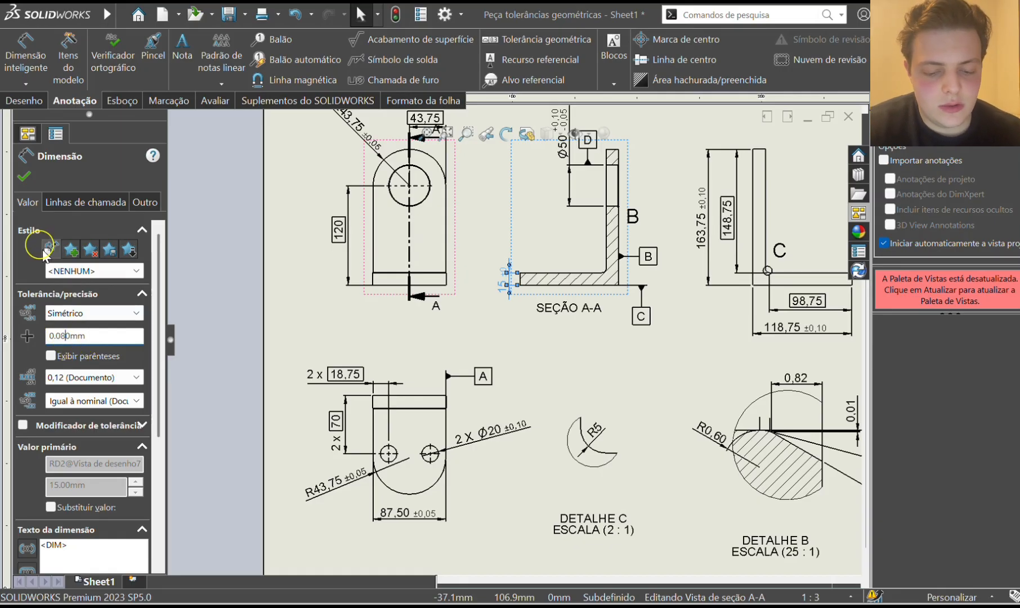
click(17, 181)
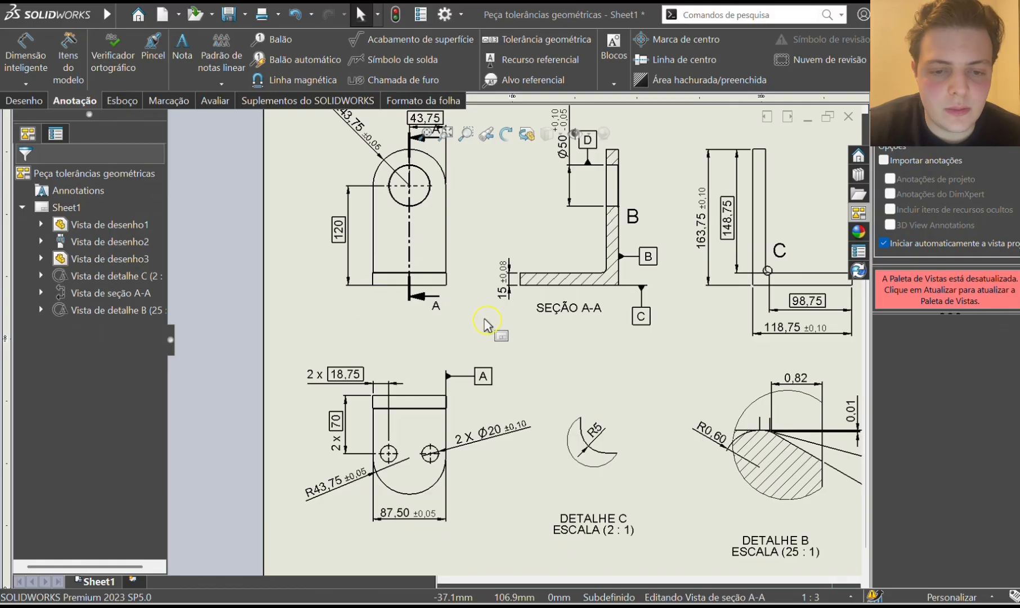
Move the basic 43,75 dimension in the front view farther out, clear of the section arrow and its letter A.
key(f)
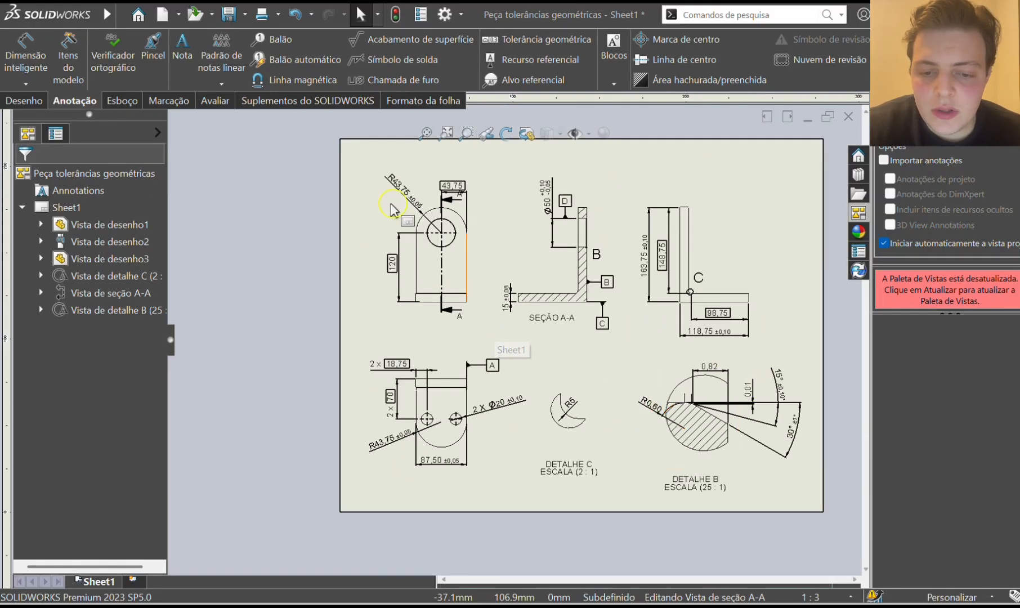
drag(455, 188, 455, 177)
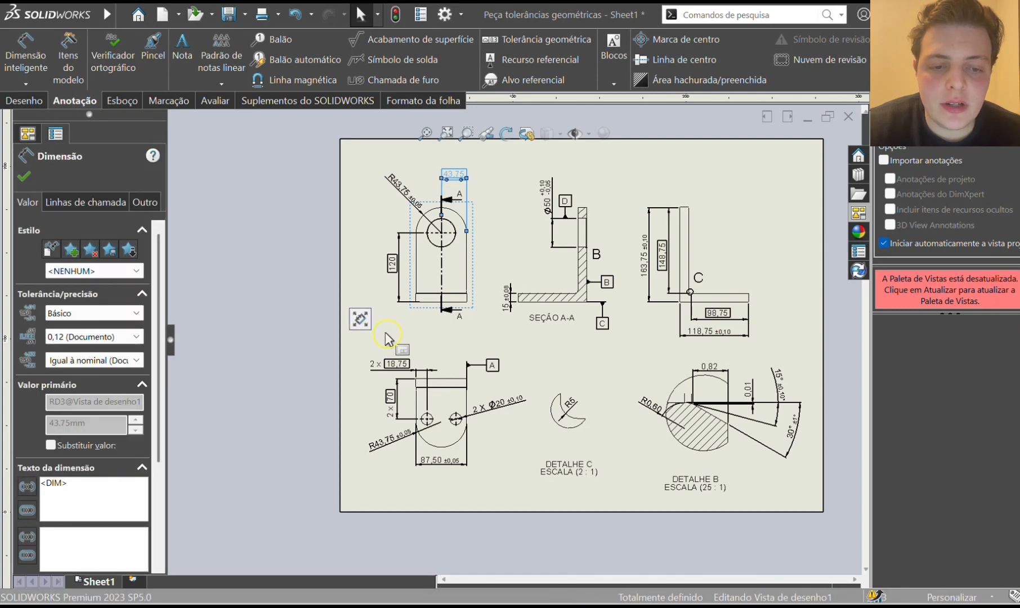
key(Escape)
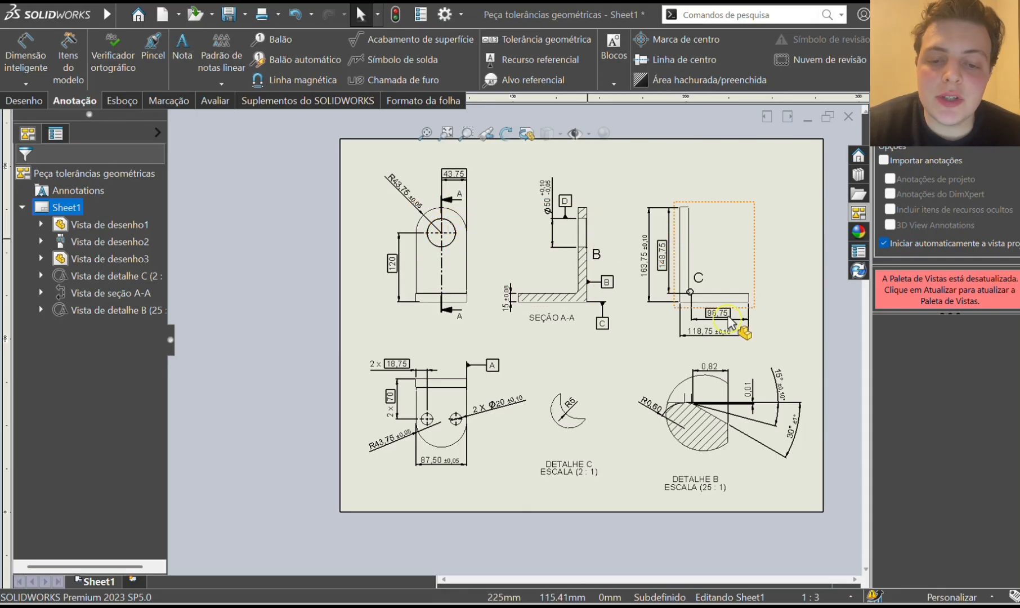
Attach a geometric tolerance frame with the position symbol to the upper extension line of the Ø50 hole dimension in section A-A.
scroll(726, 343, down, 2)
click(513, 43)
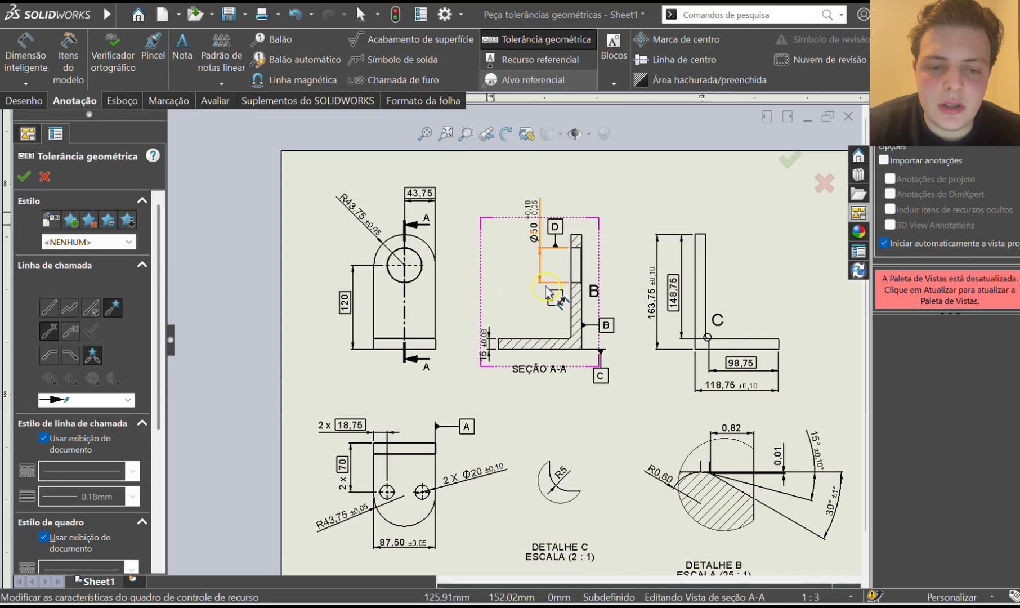
click(566, 252)
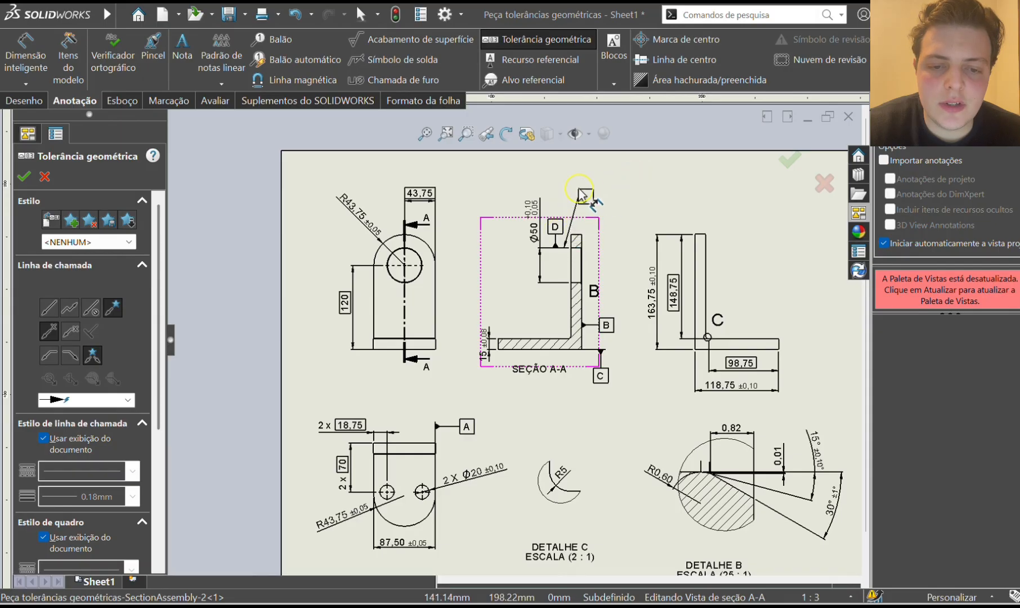
click(577, 192)
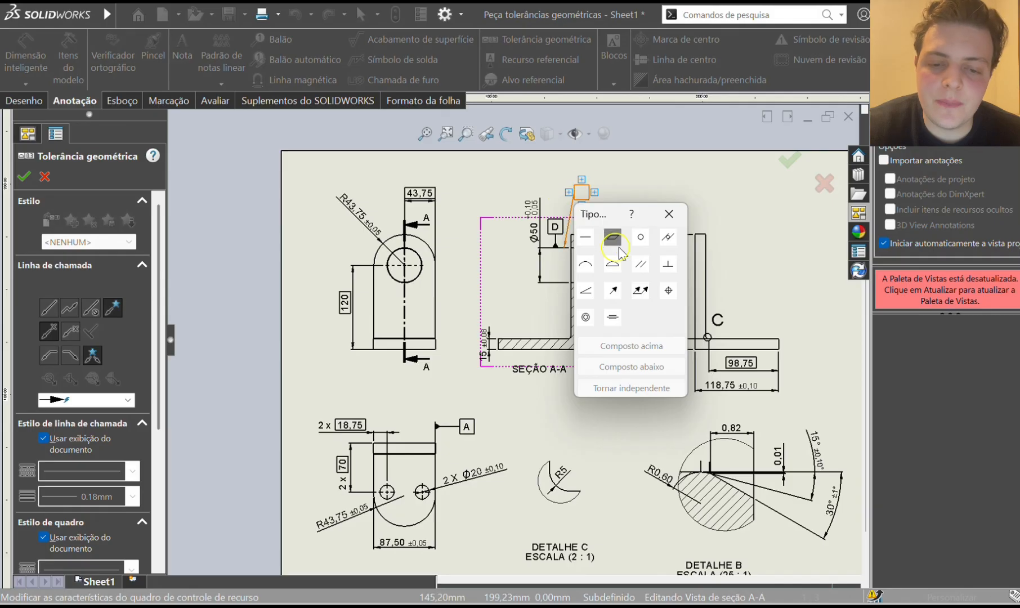
click(668, 291)
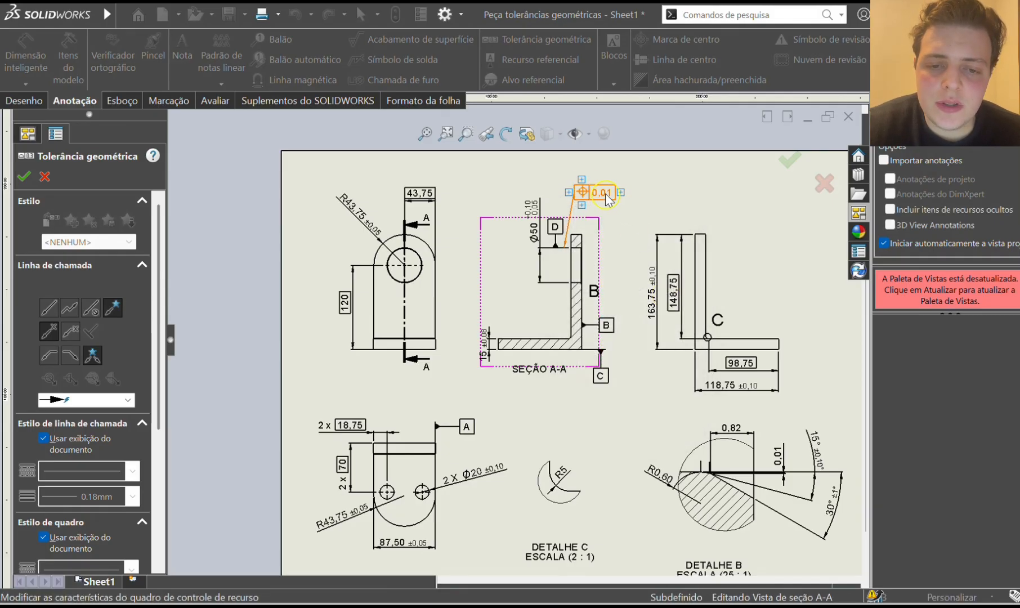
Set the hole's position tolerance to 0,01 and add A as the frame's first datum reference.
click(607, 195)
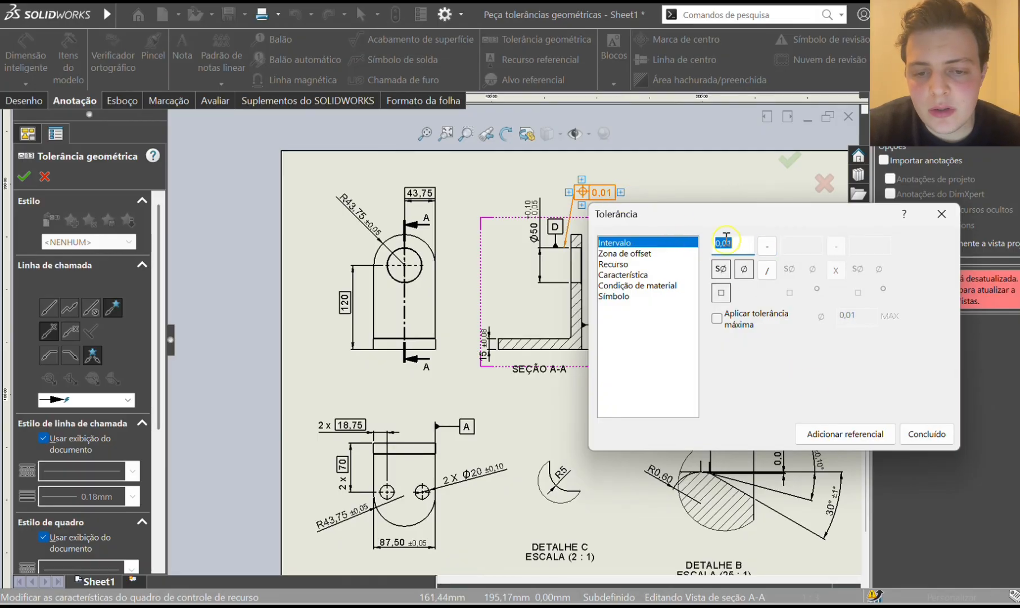
click(730, 246)
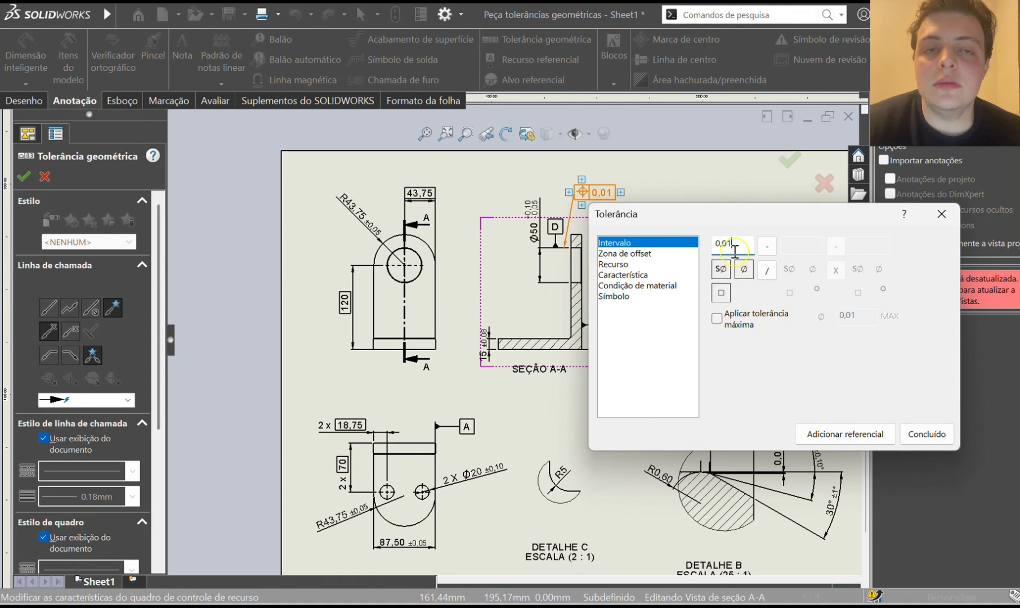
key(BackSpace)
key(BackSpace)
text(1)
text(00)
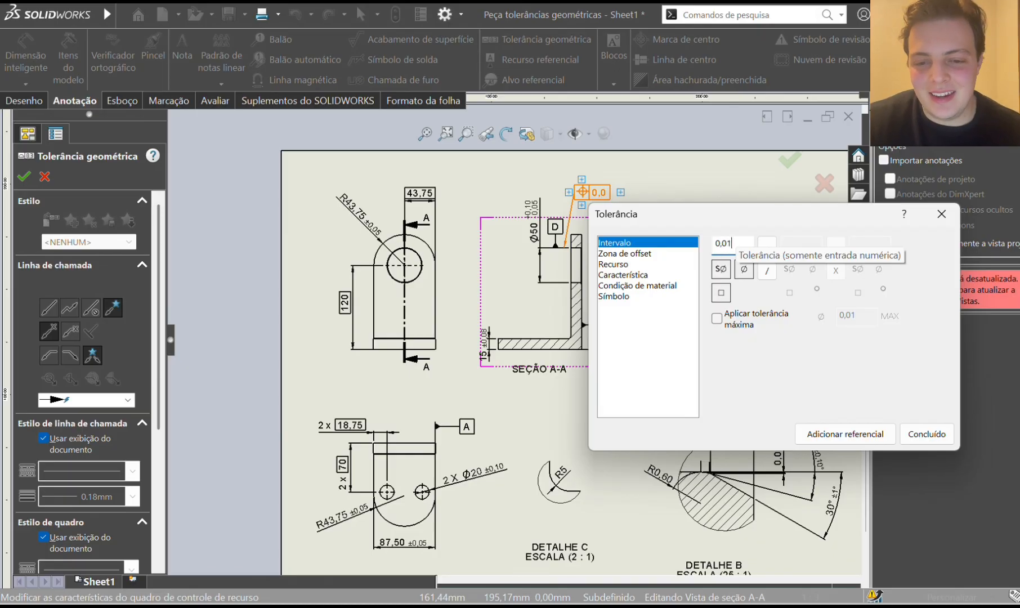
click(844, 434)
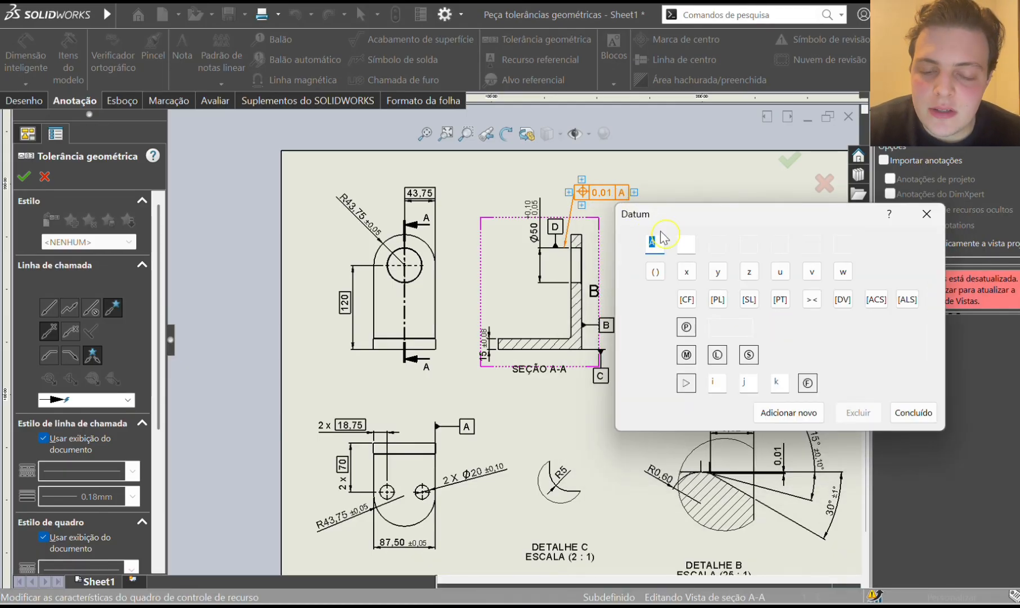
click(677, 248)
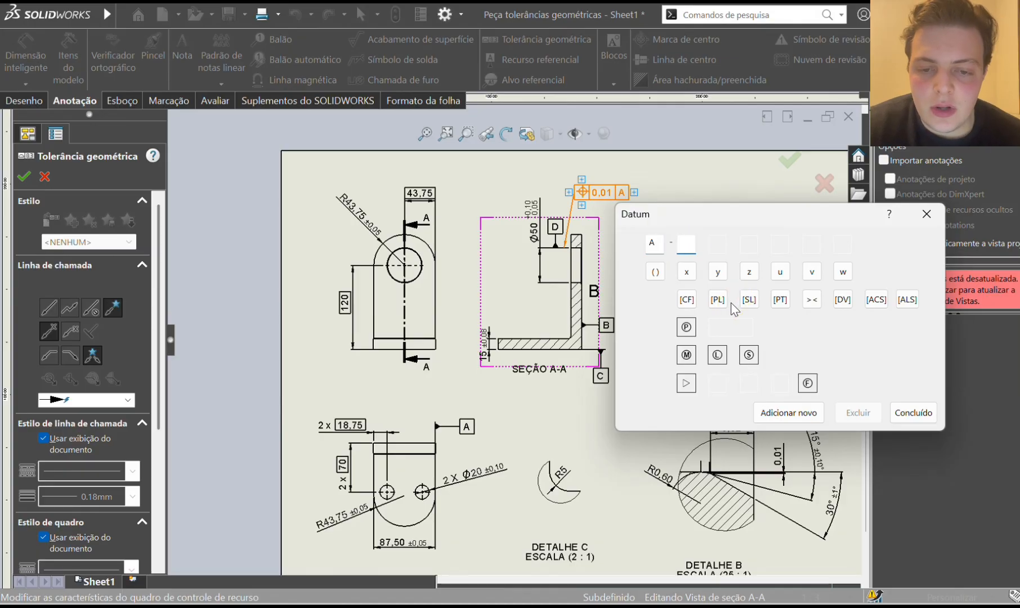
text(B)
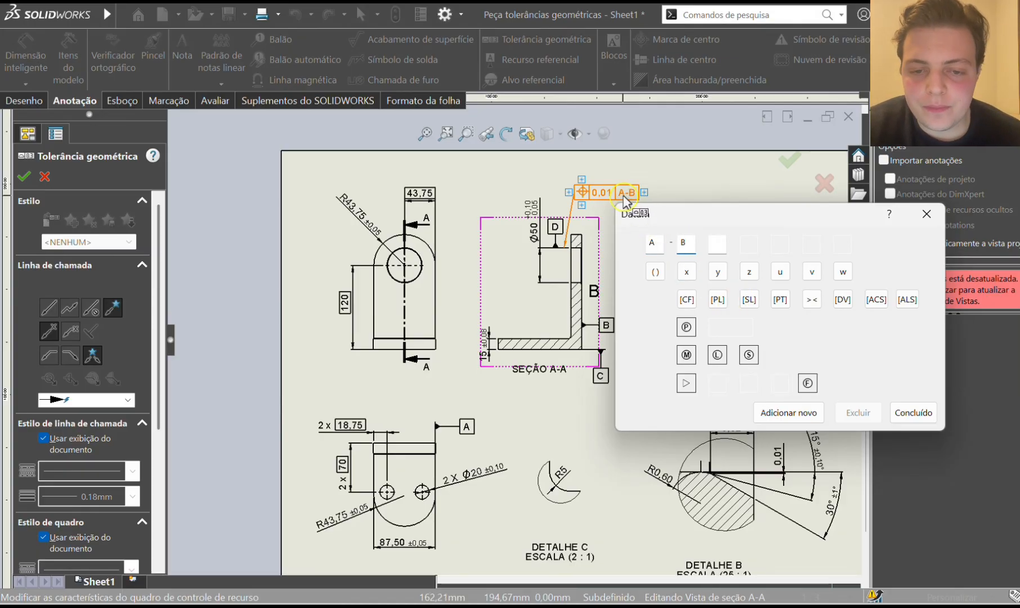
click(698, 246)
click(714, 242)
text(C)
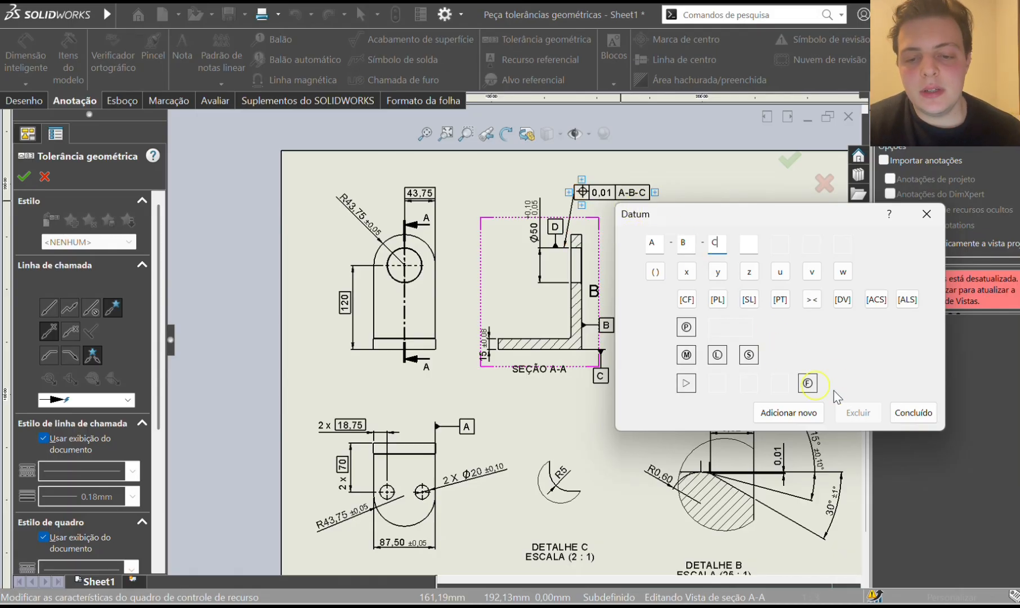
key(BackSpace)
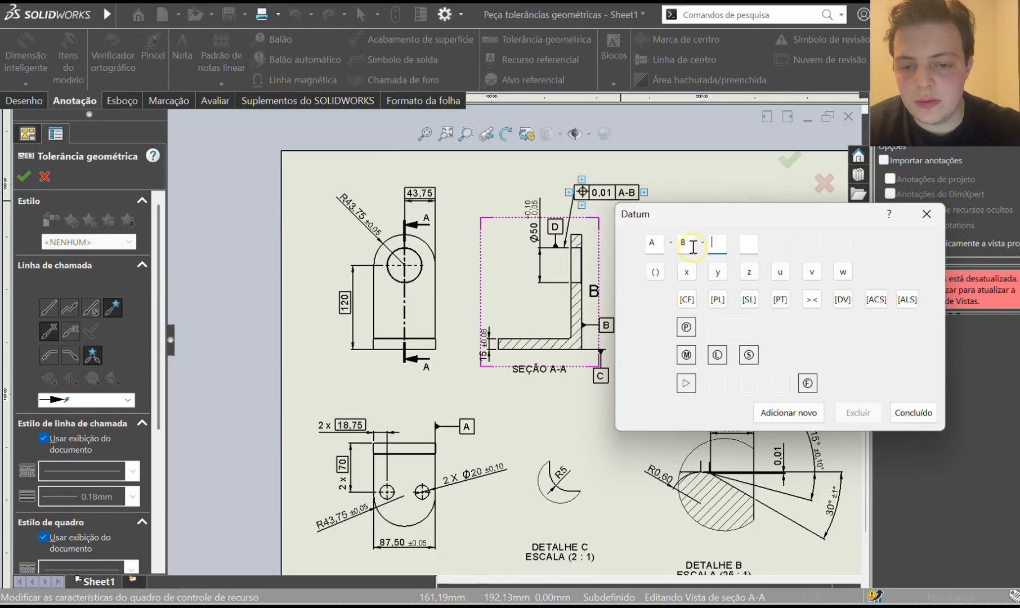
Add B and C as separate second and third datum references and finish the Ø50 hole's position frame.
click(788, 412)
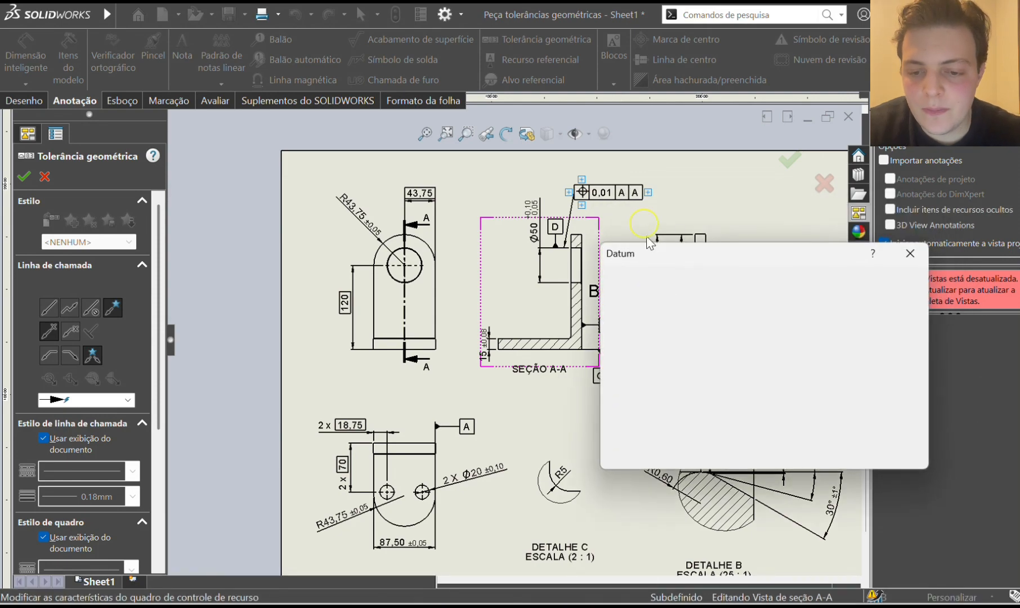
text(b)
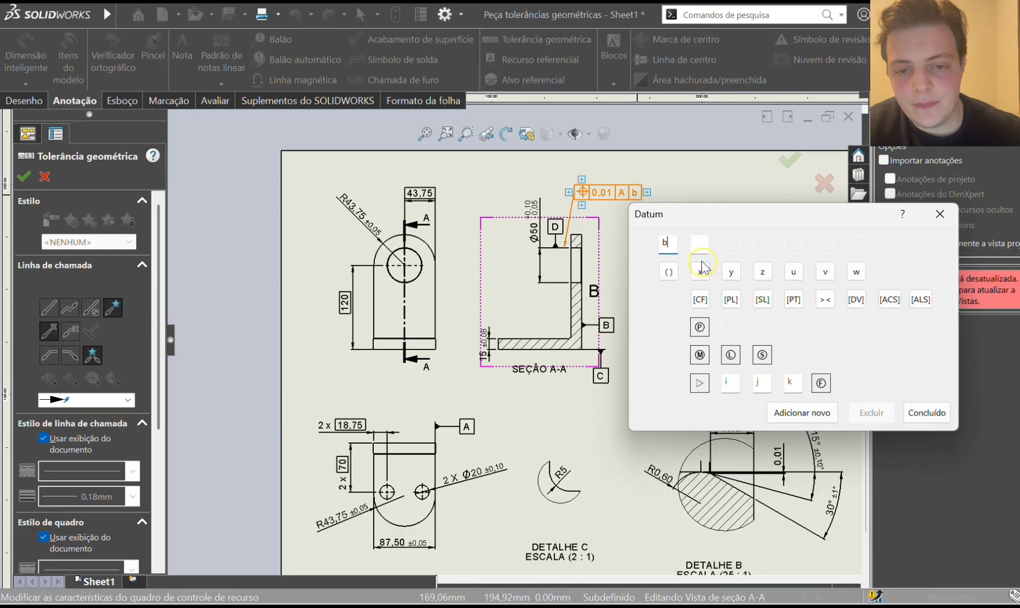
click(772, 248)
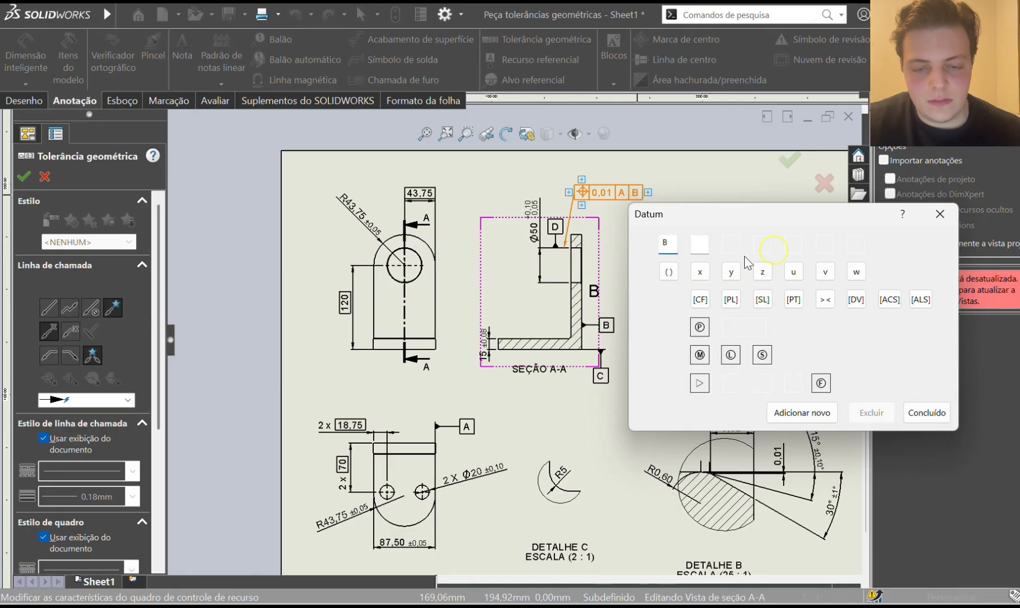
click(782, 414)
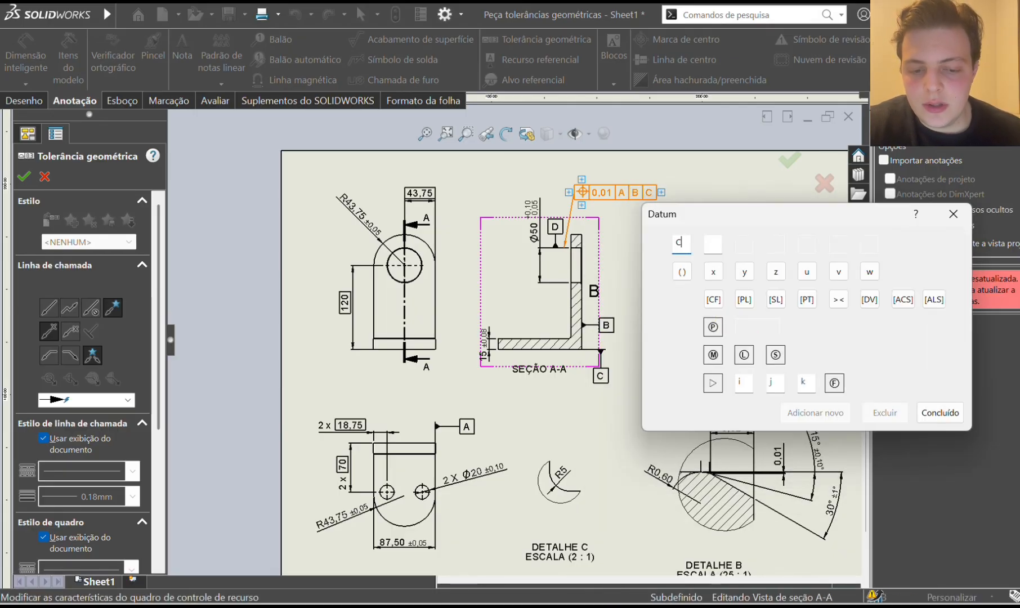
click(939, 413)
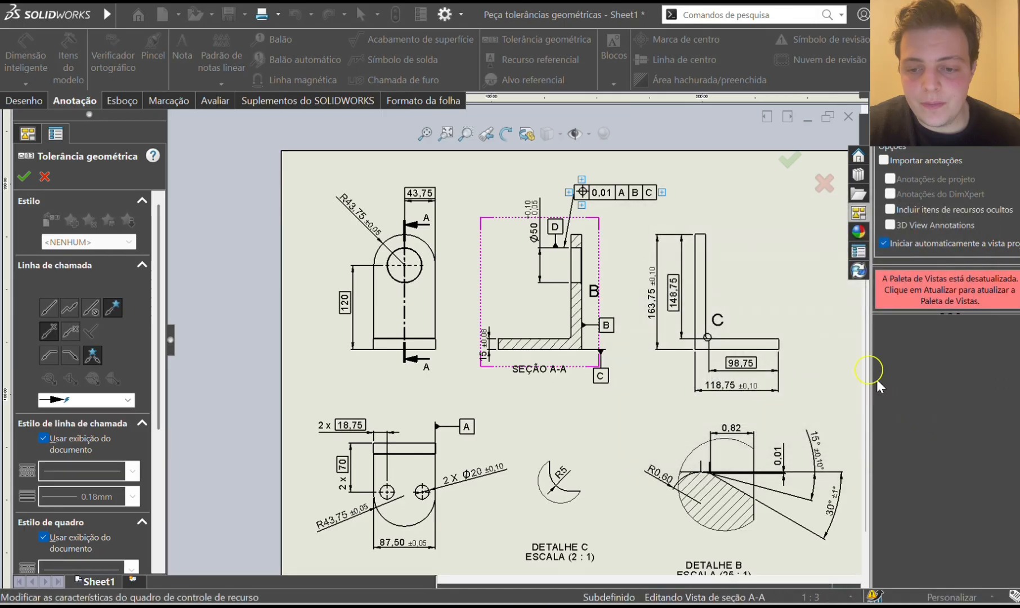
click(636, 307)
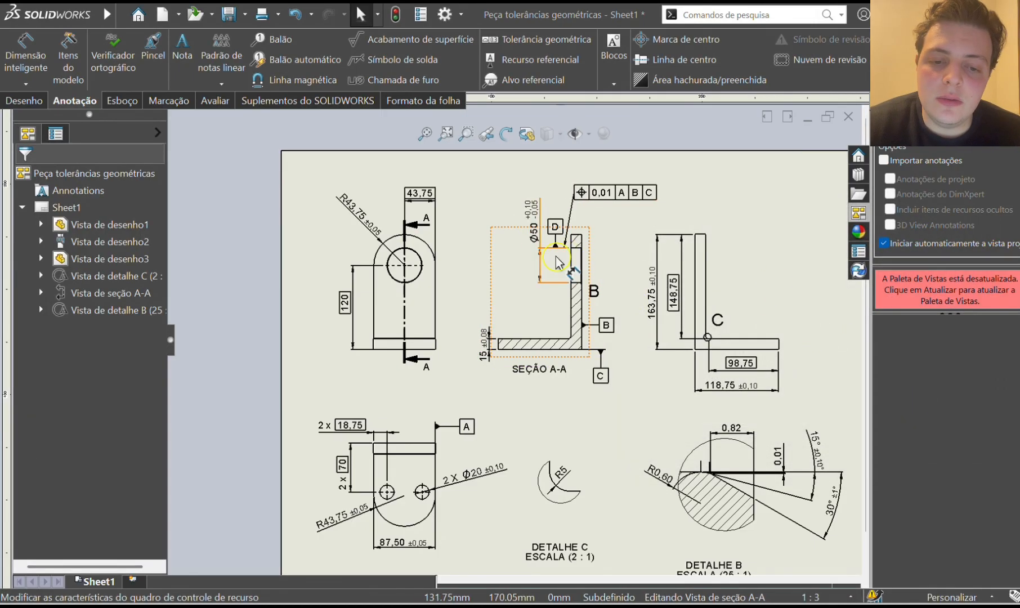
Add the diameter symbol to the 0,01 position tolerance and move its frame into the open space beside the section's vertical wall.
click(596, 194)
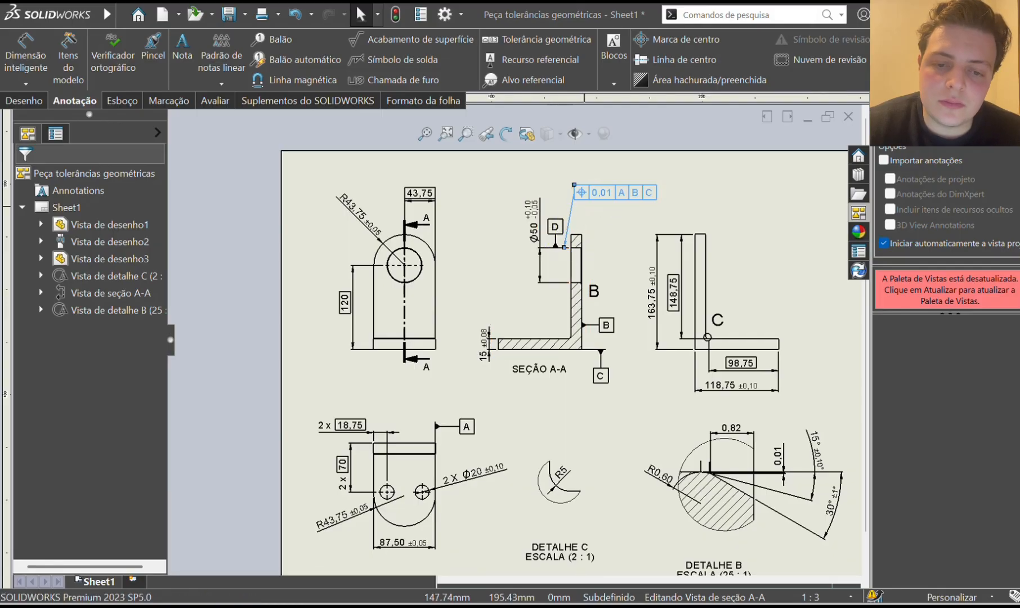
double_click(600, 193)
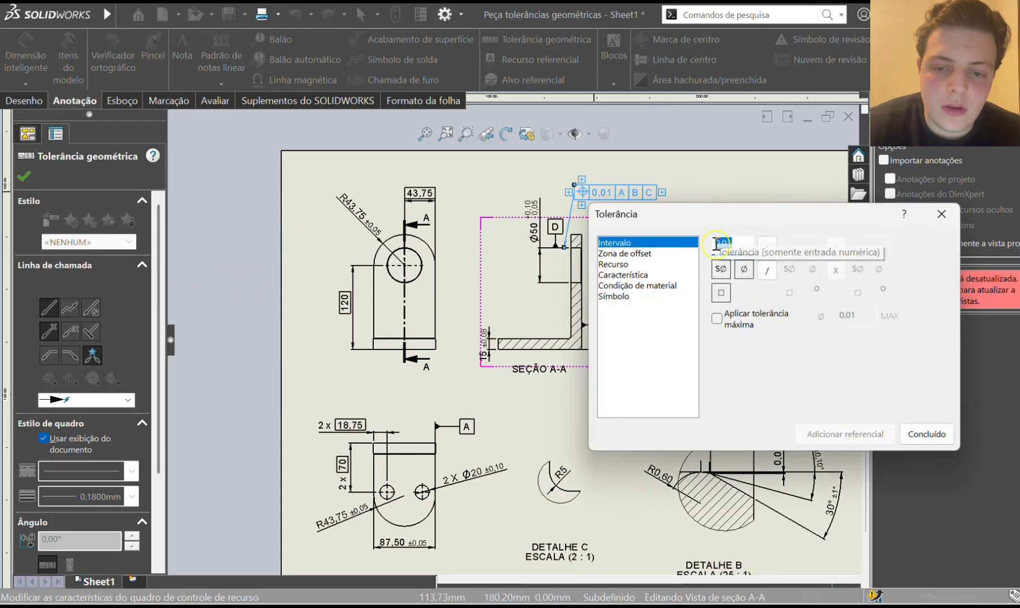
click(743, 271)
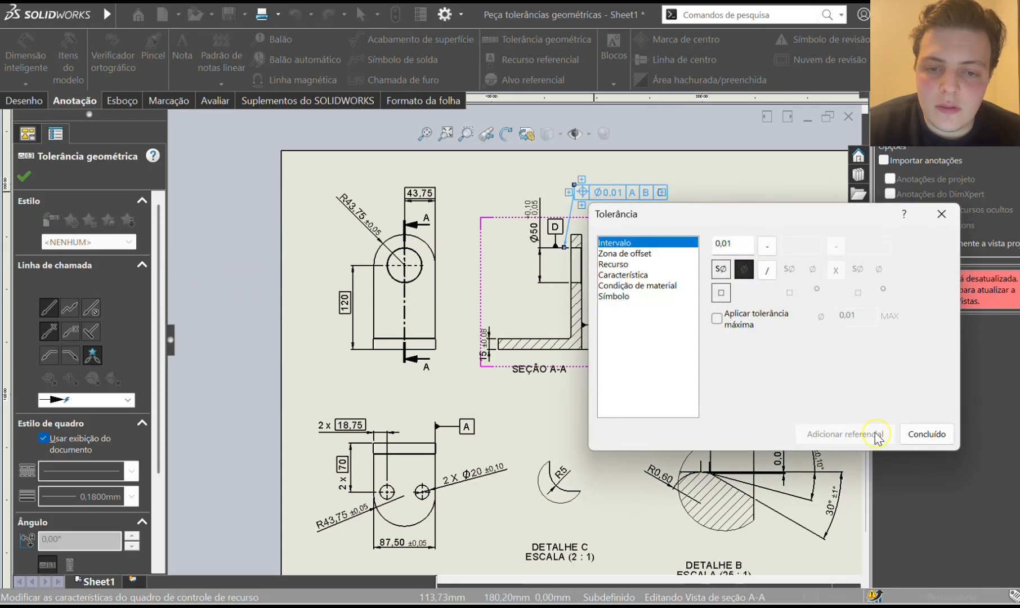
click(926, 434)
key(Escape)
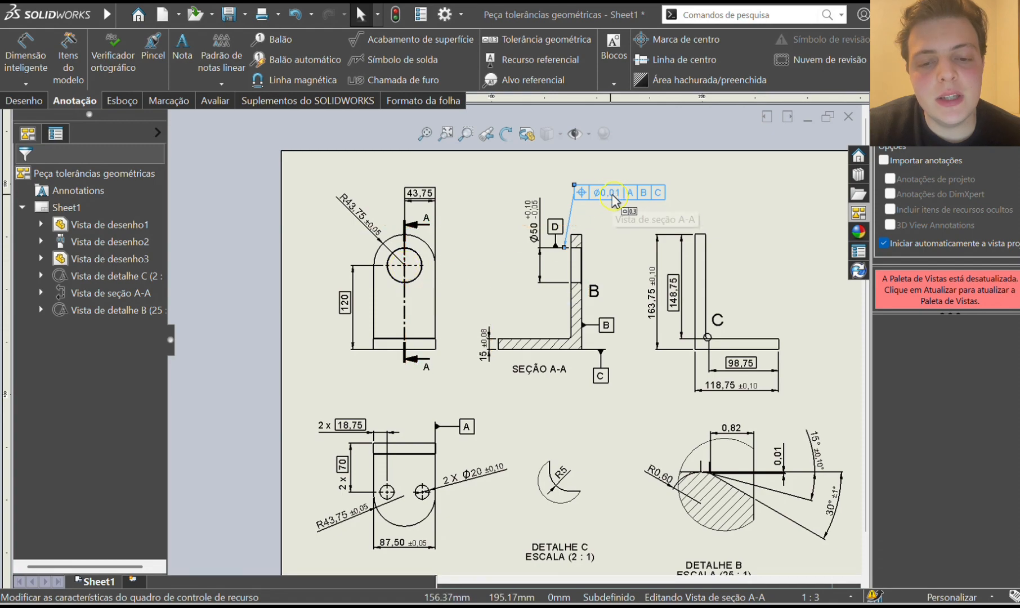
click(481, 299)
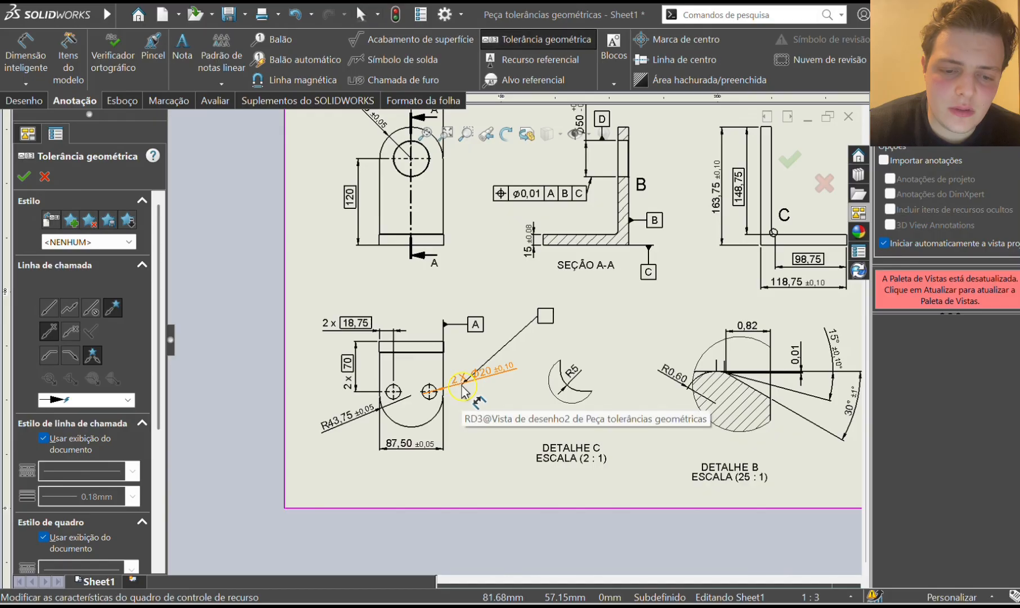
Attach a position tolerance frame with a value of 0,08 to the 2 X Ø20 hole dimension, just below its text.
click(461, 388)
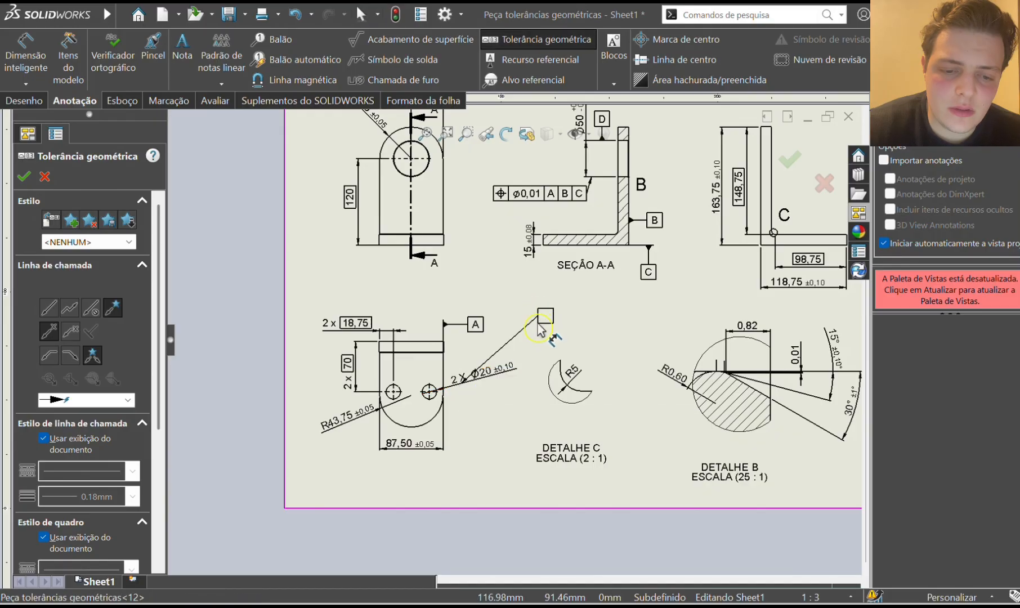
click(478, 406)
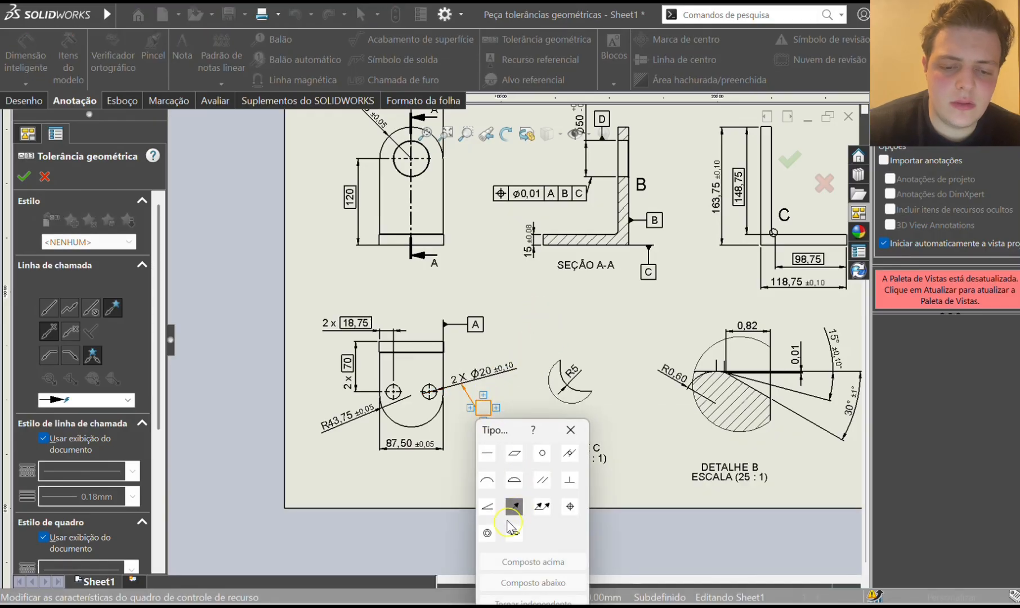
click(569, 506)
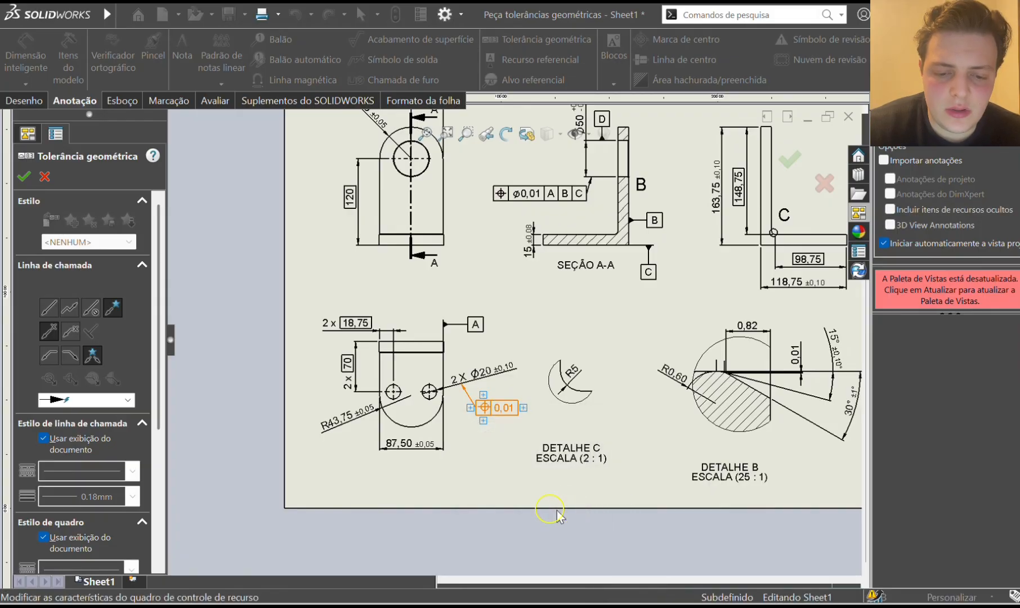
click(512, 411)
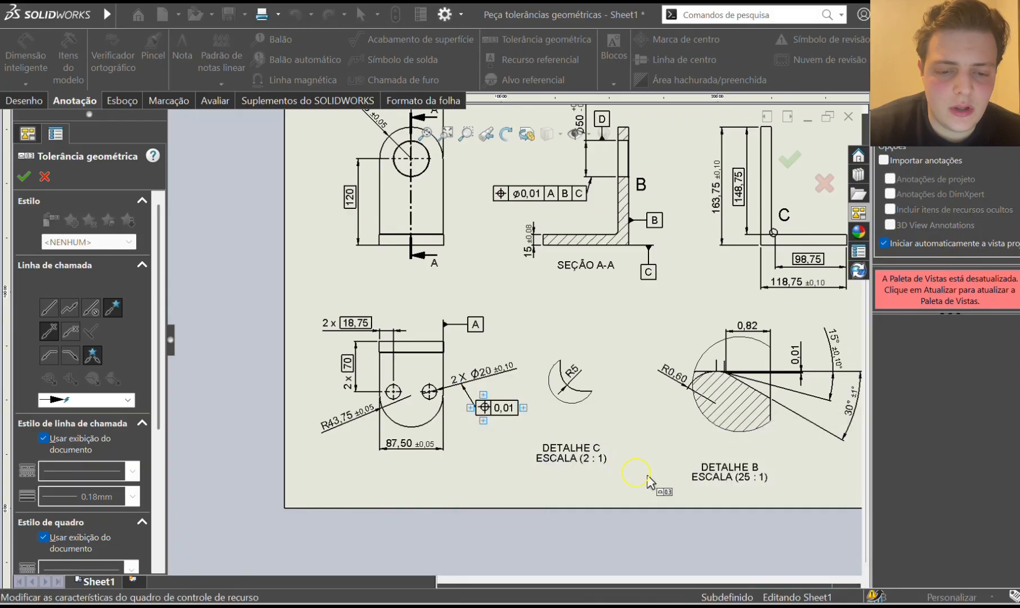
click(510, 413)
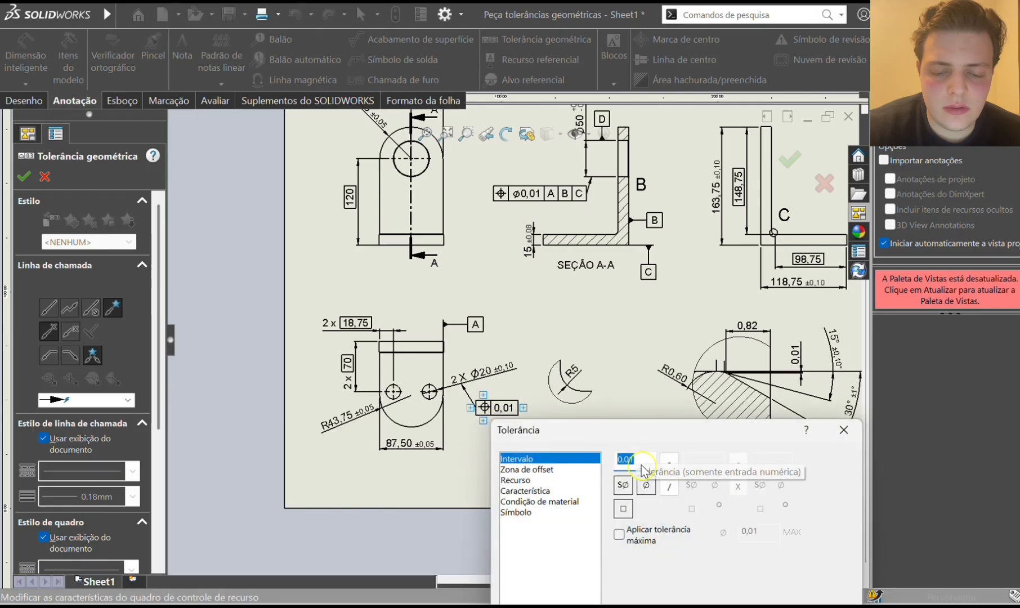
key(Left)
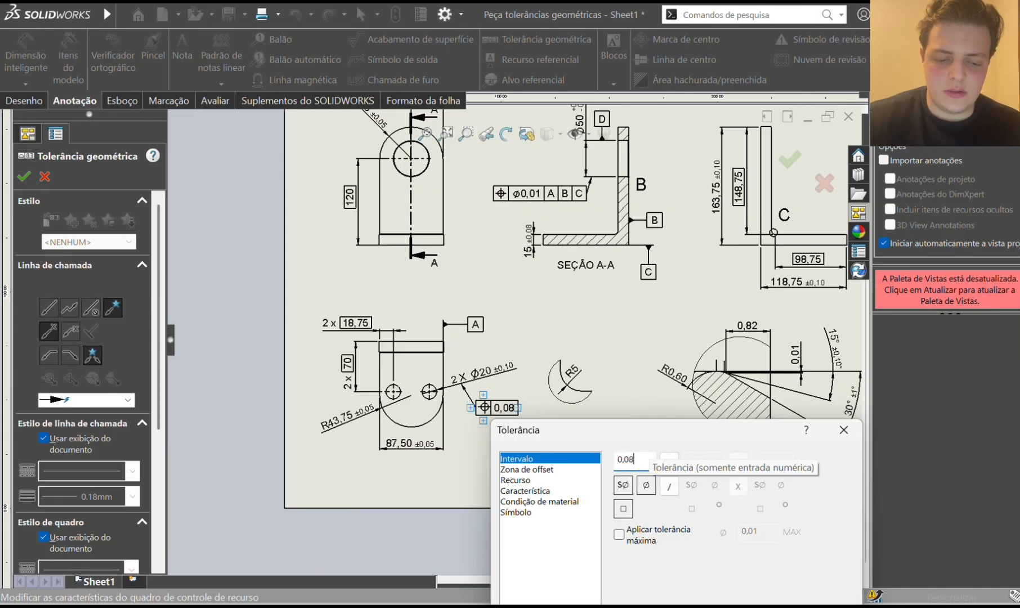
drag(633, 427, 665, 294)
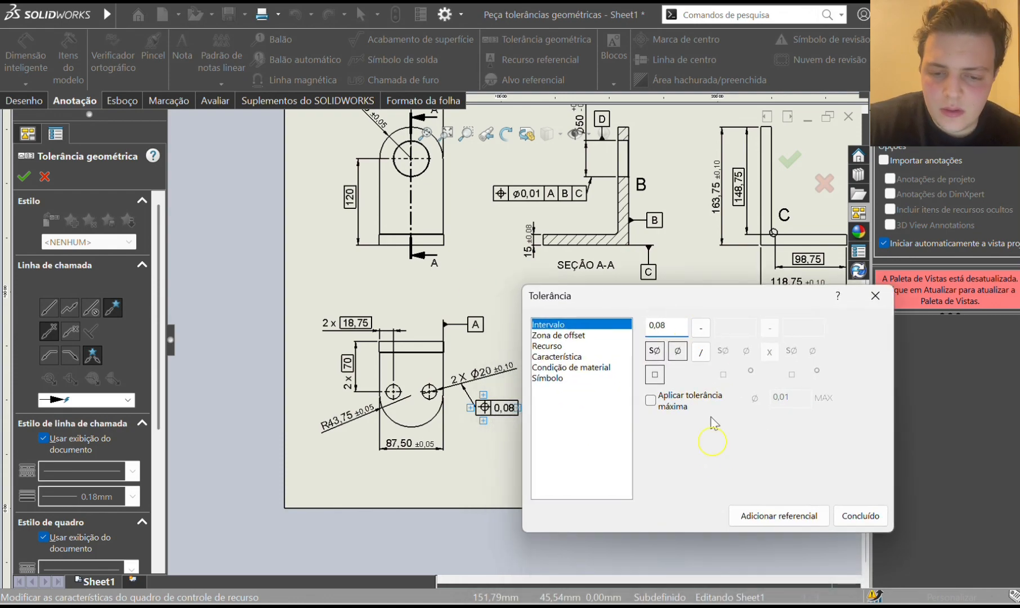
Add A, B and C as separate first, second and third datum references to the 0,08 position frame of the Ø20 holes.
click(757, 513)
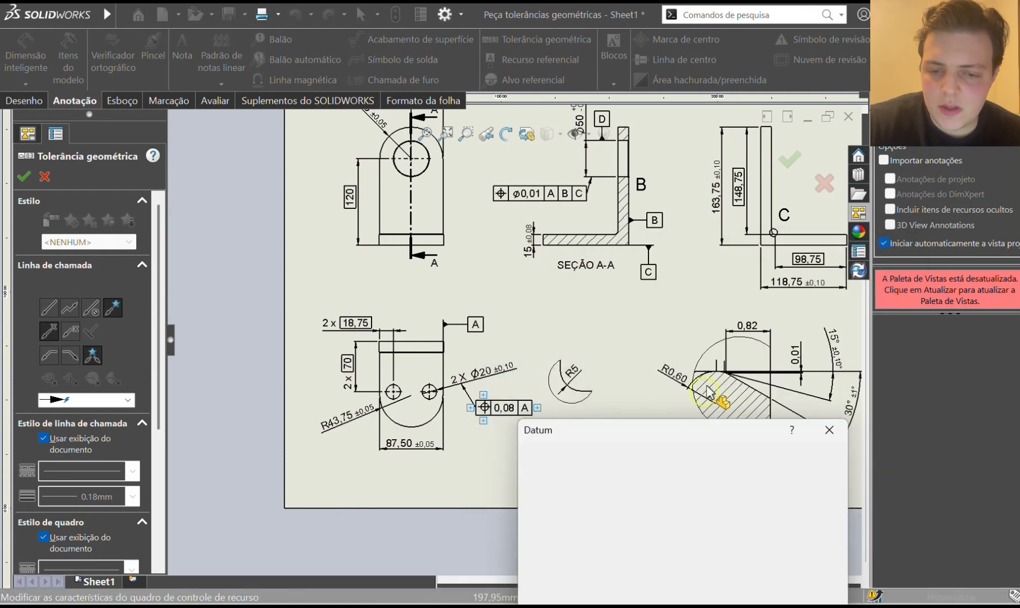
drag(630, 443, 624, 259)
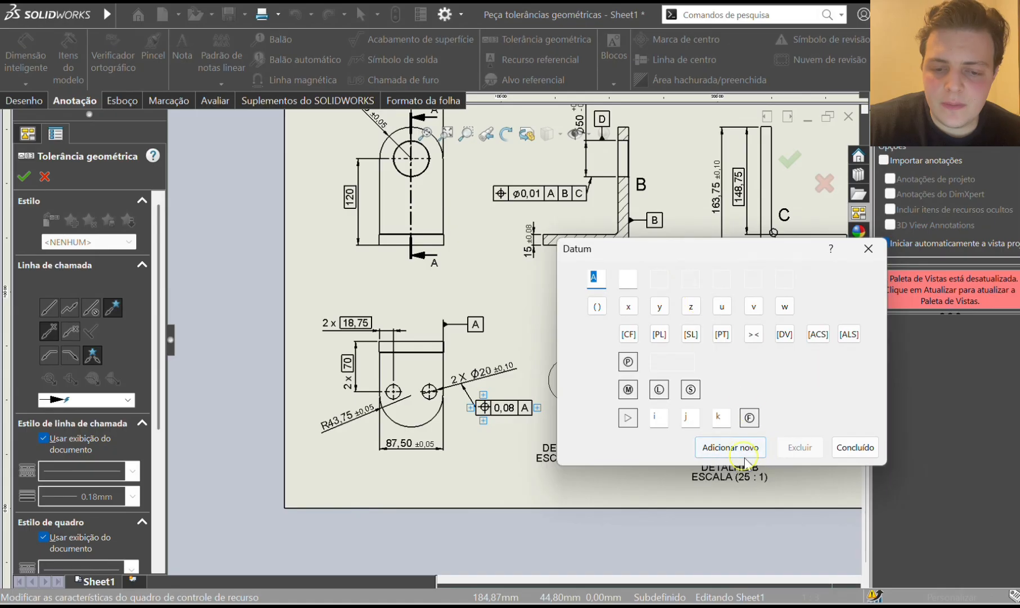
click(730, 445)
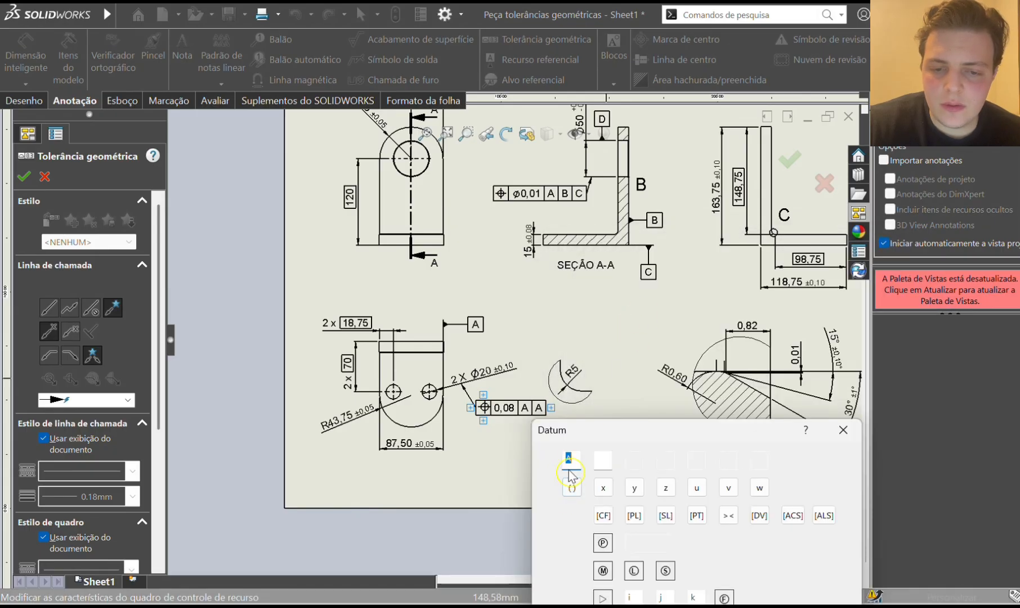
text(B)
drag(650, 433, 660, 290)
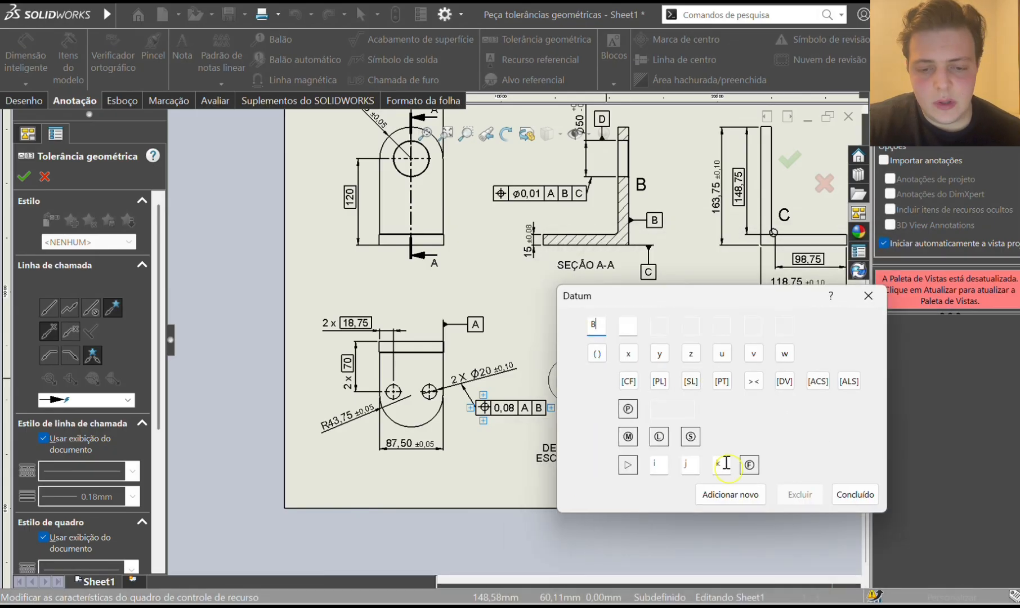
click(730, 499)
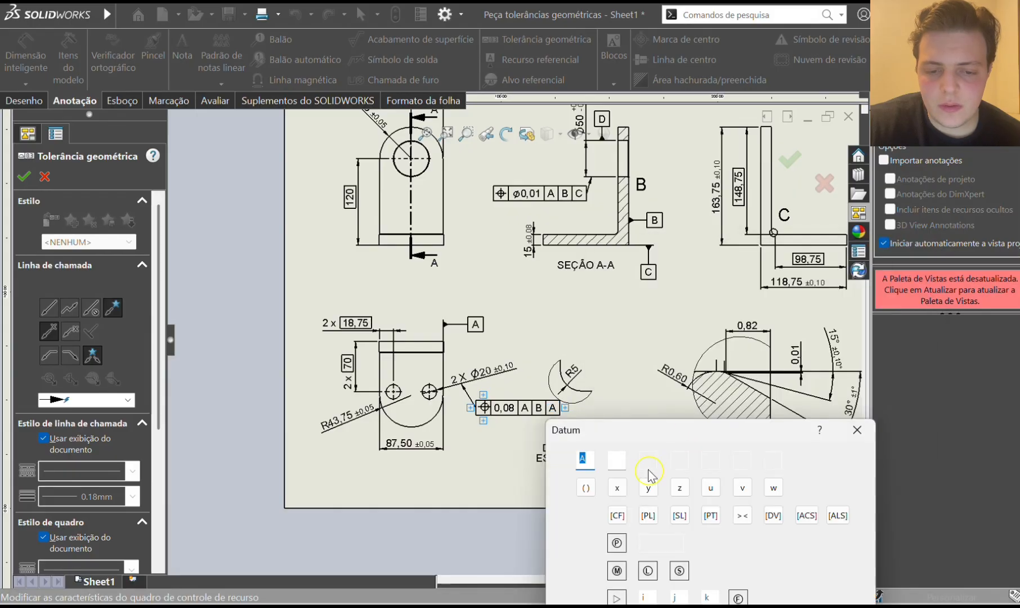
text(C)
drag(667, 429, 678, 328)
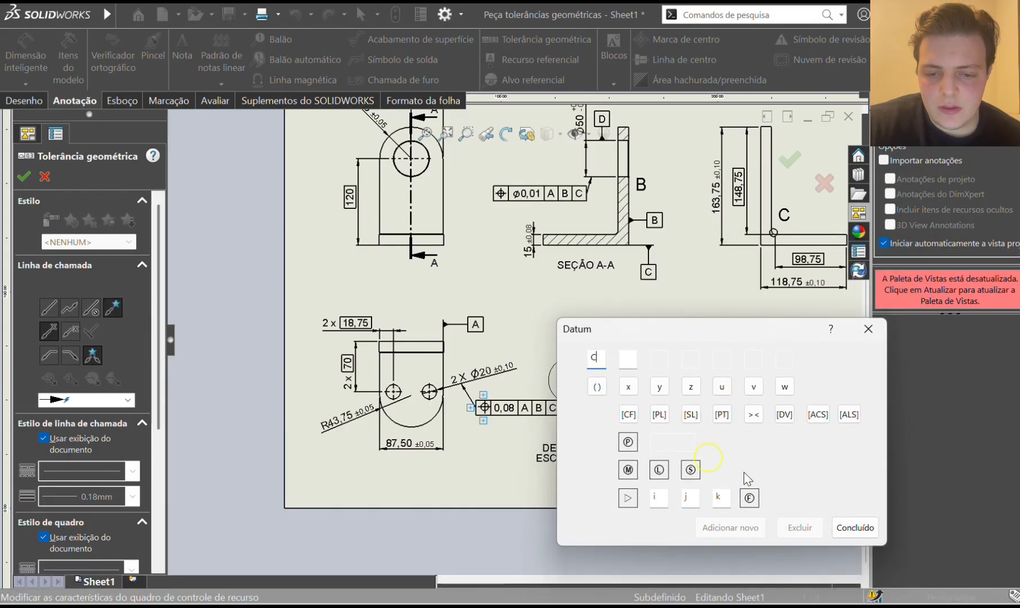
click(855, 529)
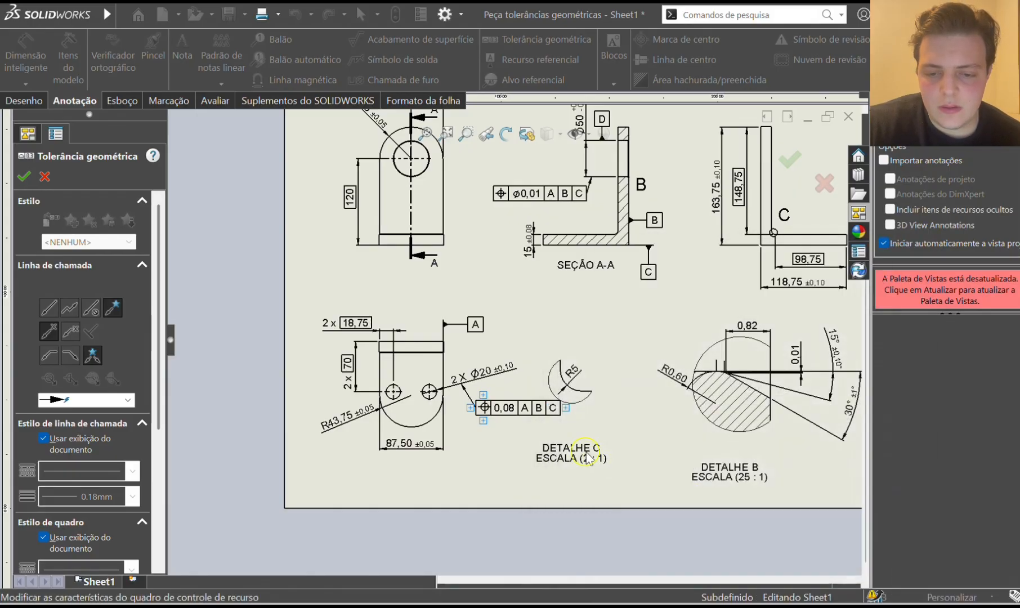
Add the diameter symbol to the 0,08 position tolerance and move its frame slightly down beneath the 2 X Ø20 dimension.
click(501, 410)
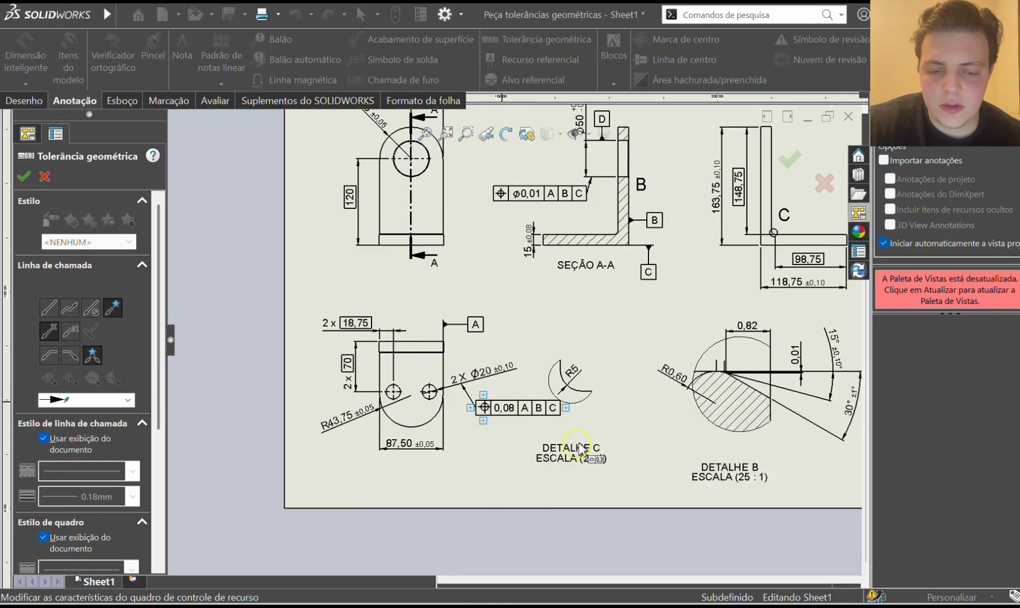
click(508, 417)
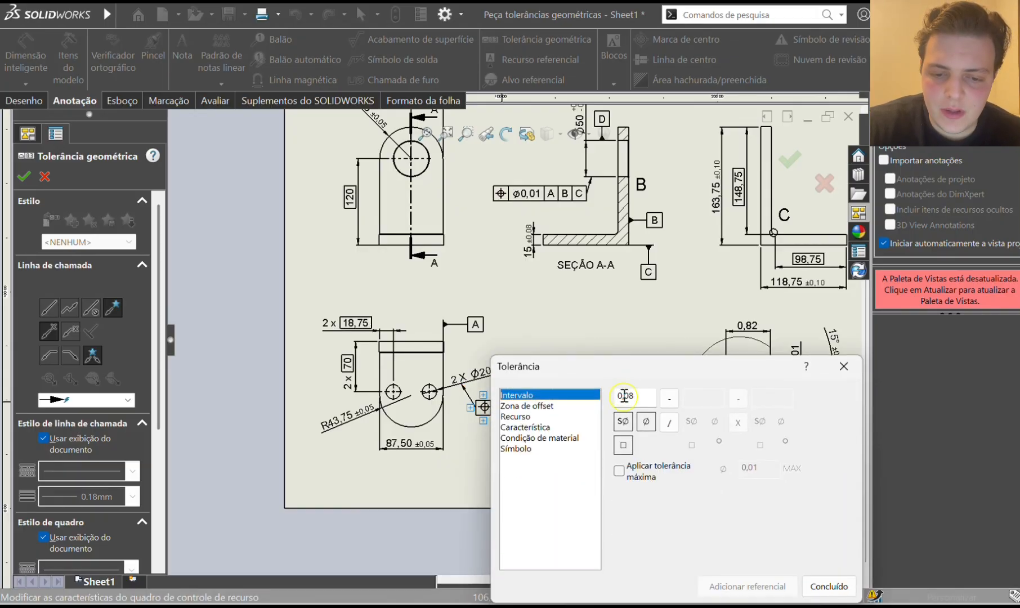
click(647, 423)
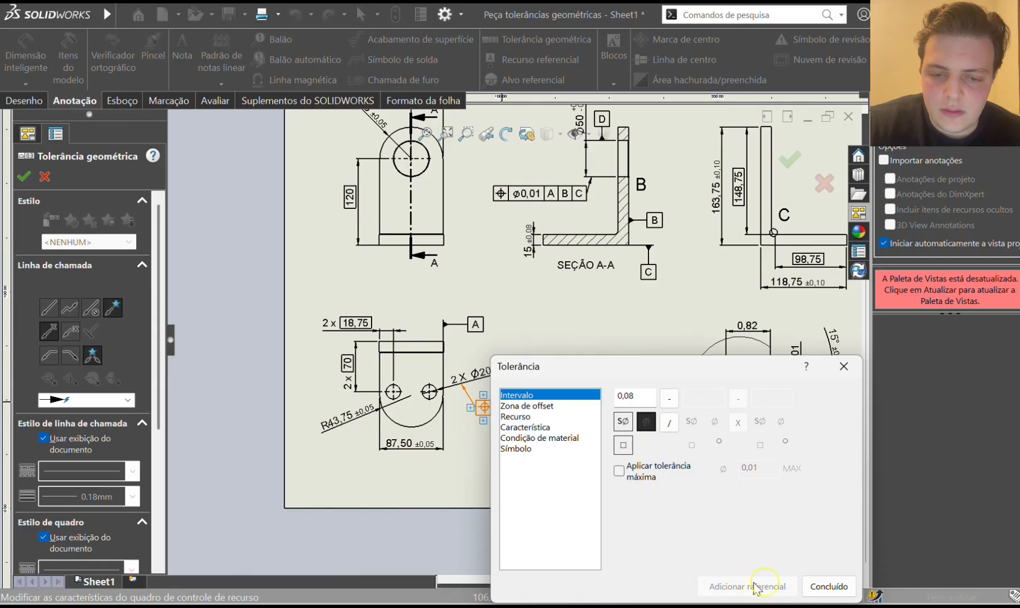
click(825, 586)
key(Escape)
drag(523, 419, 497, 426)
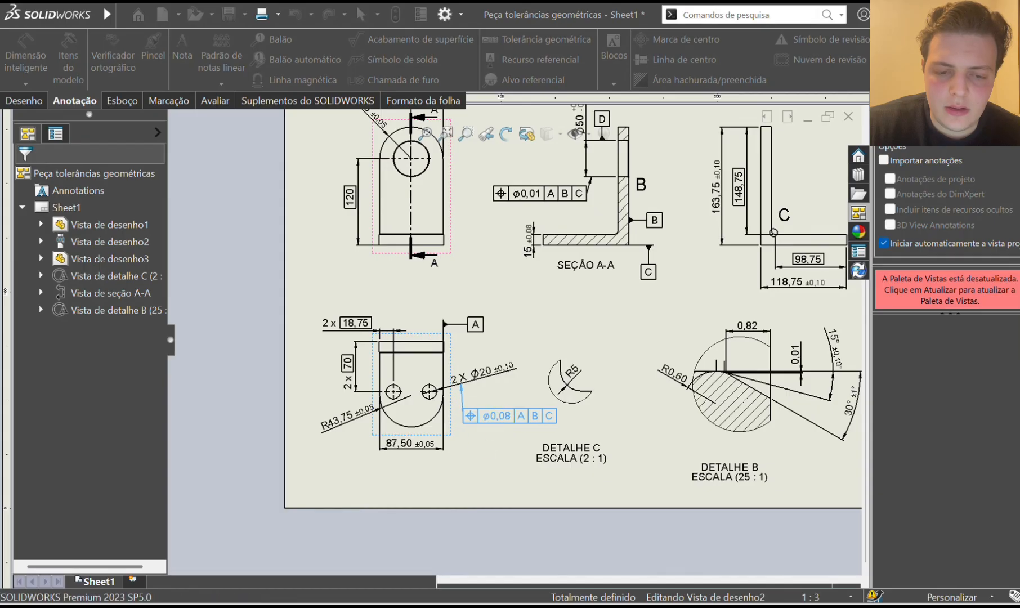
click(467, 416)
click(454, 396)
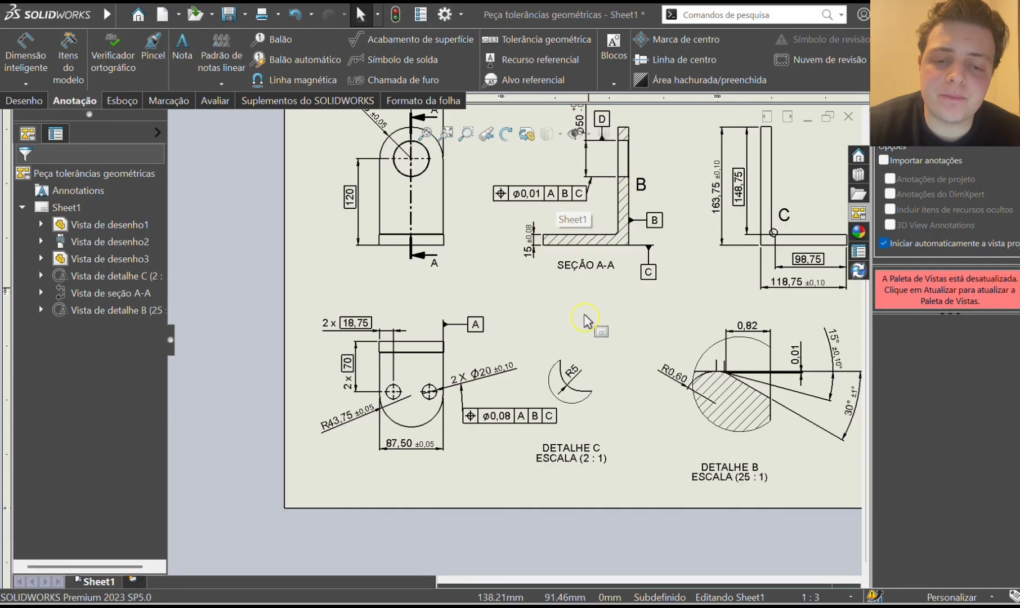
Insert a centre line between the two edges of the Ø50 hole in section A-A.
scroll(588, 317, up, 1)
scroll(548, 180, down, 3)
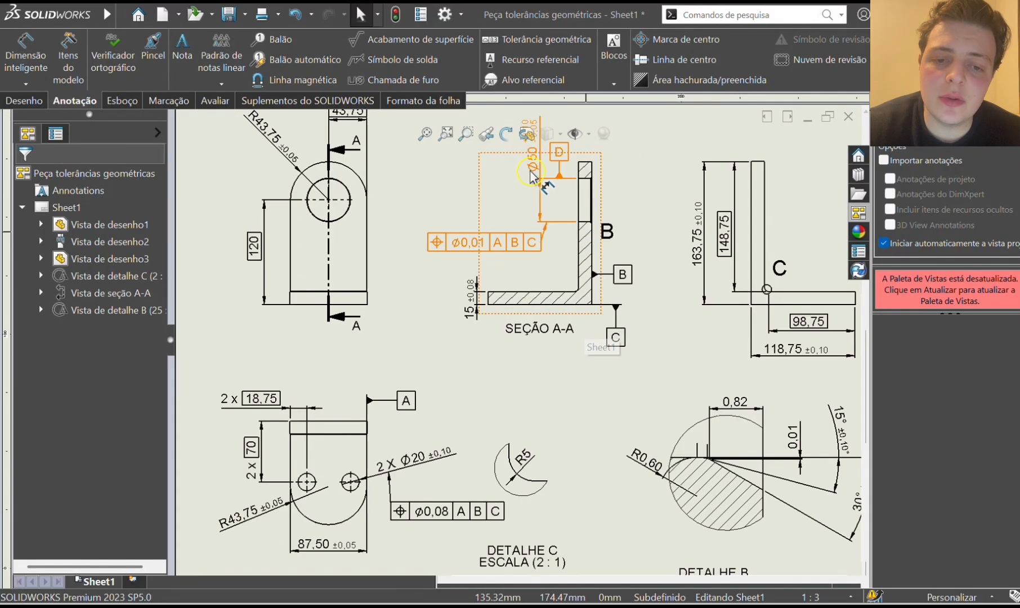
click(678, 59)
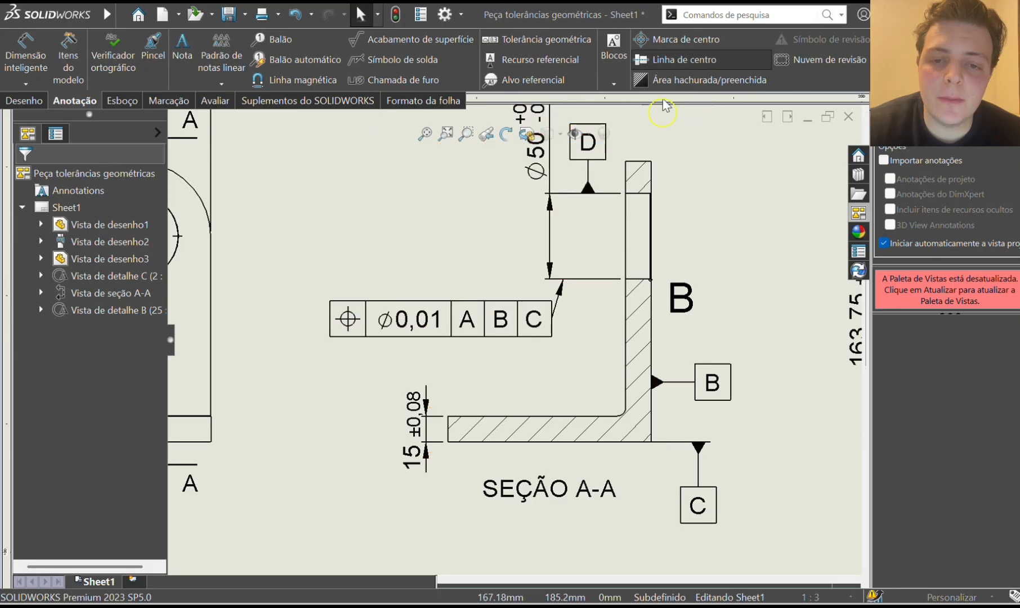
click(636, 194)
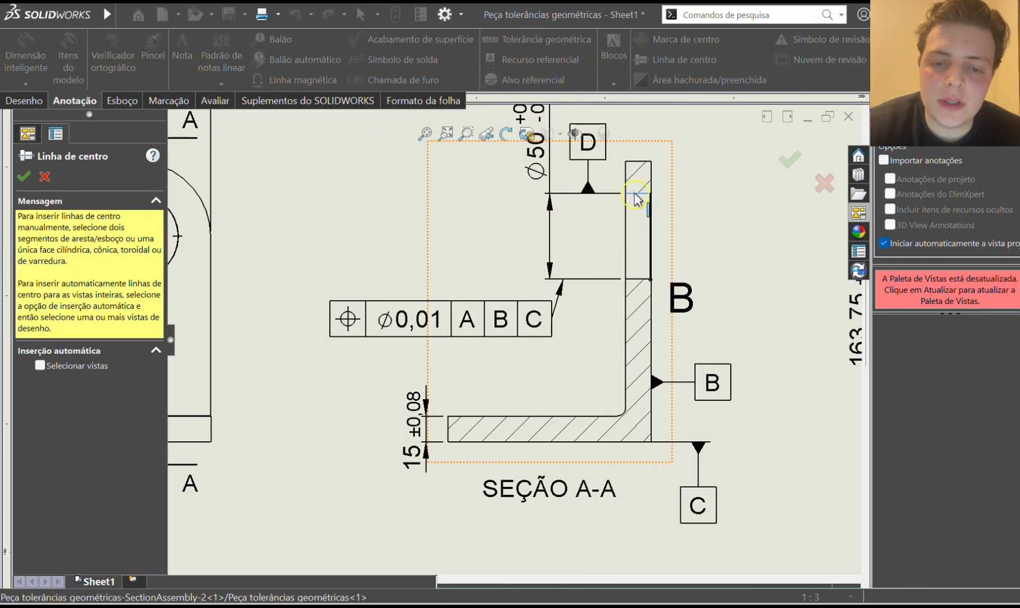
click(631, 278)
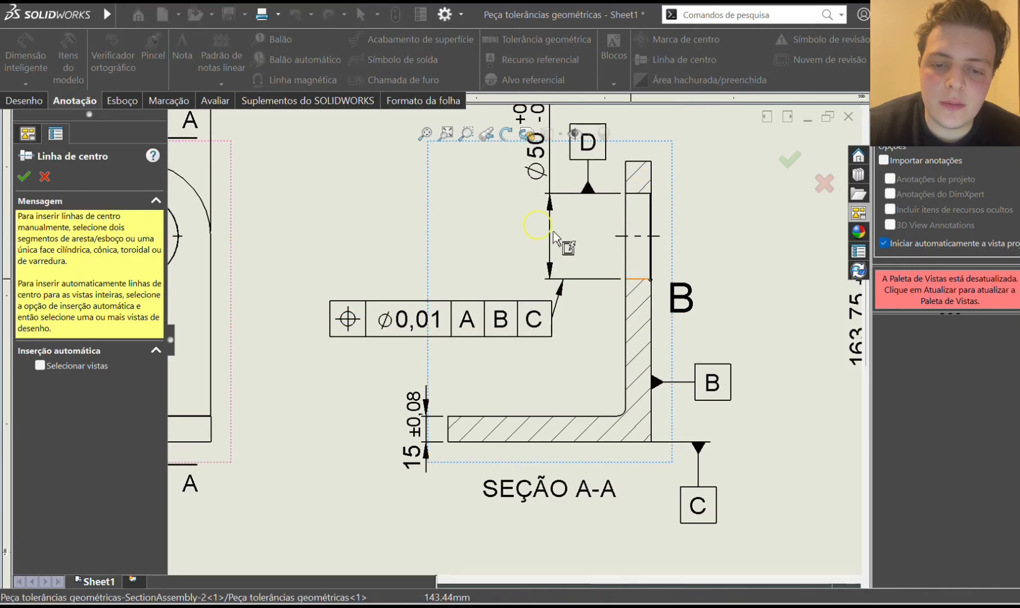
click(26, 179)
key(f)
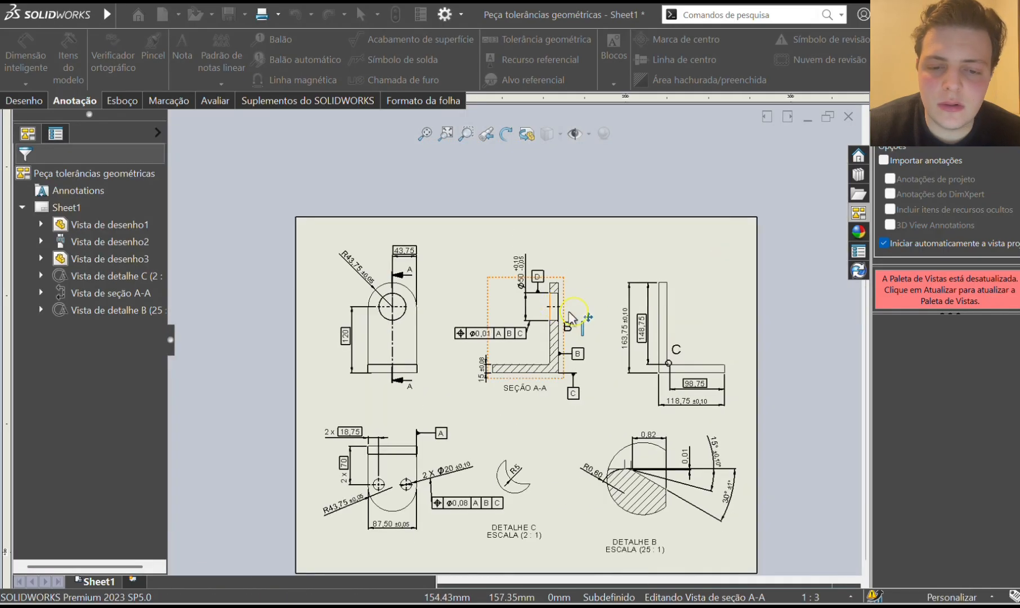
scroll(444, 481, down, 1)
scroll(425, 484, up, 1)
scroll(445, 445, down, 4)
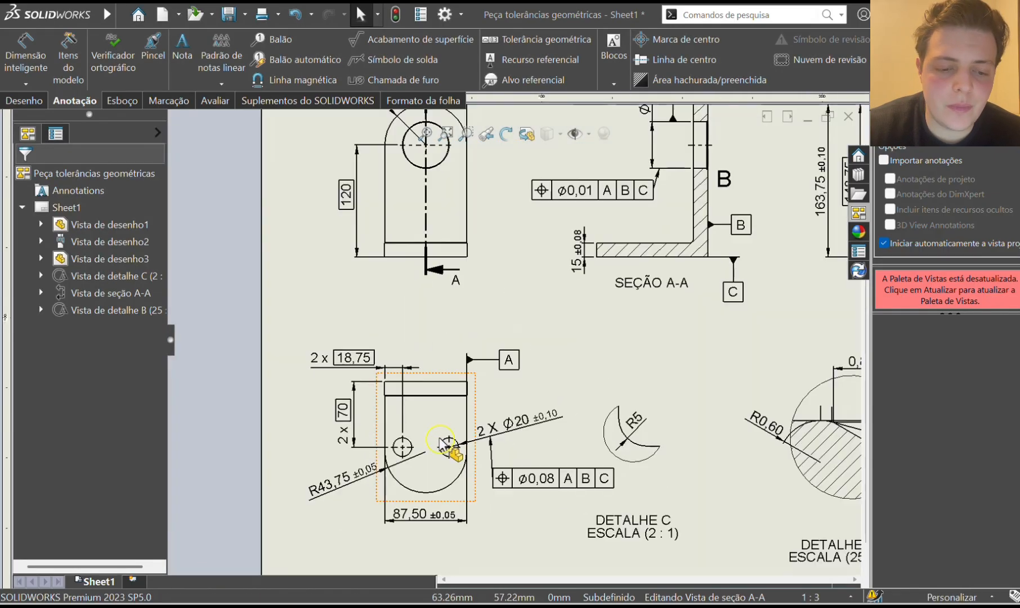
key(f)
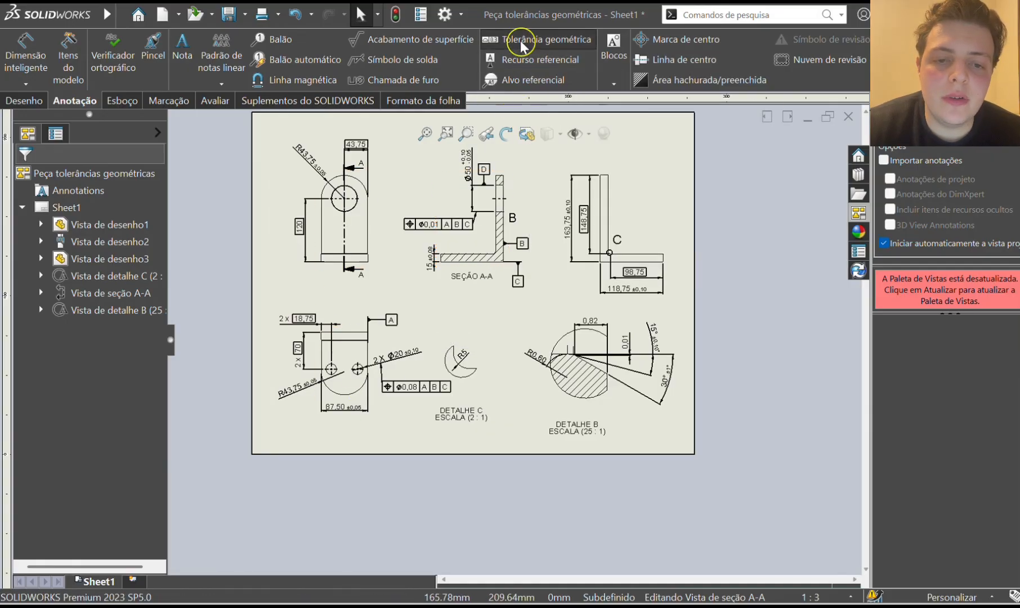
Place a surface profile tolerance frame of 0,01 beside the Detalhe B label, with A as its first datum reference.
click(632, 425)
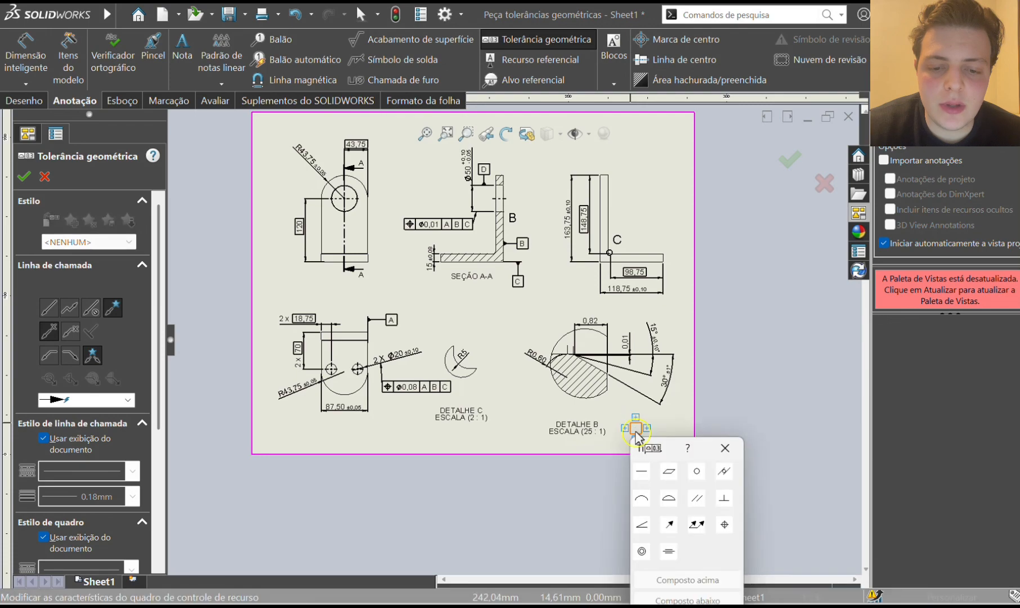
click(669, 497)
click(662, 432)
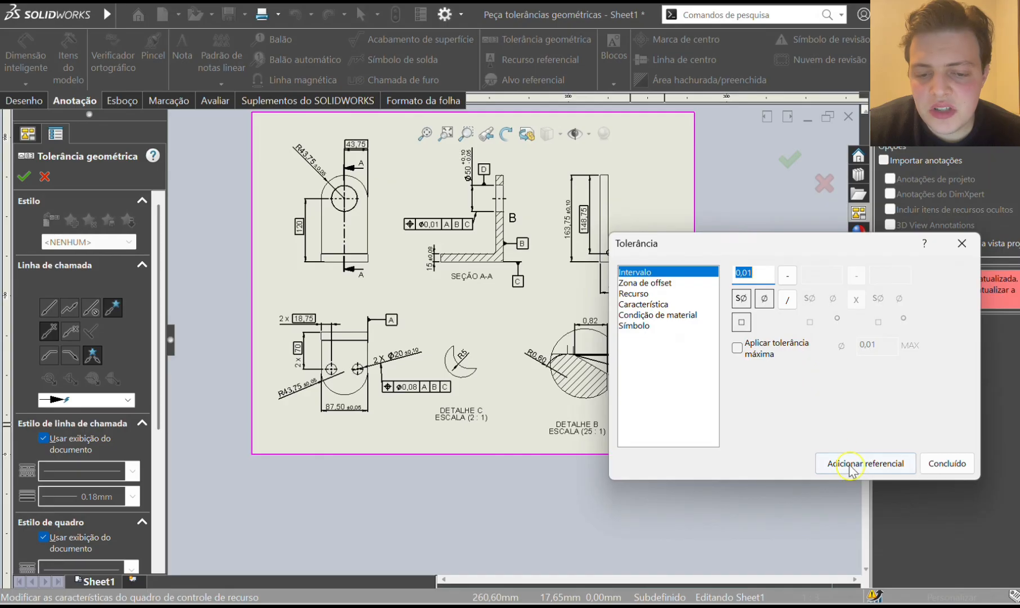
click(851, 468)
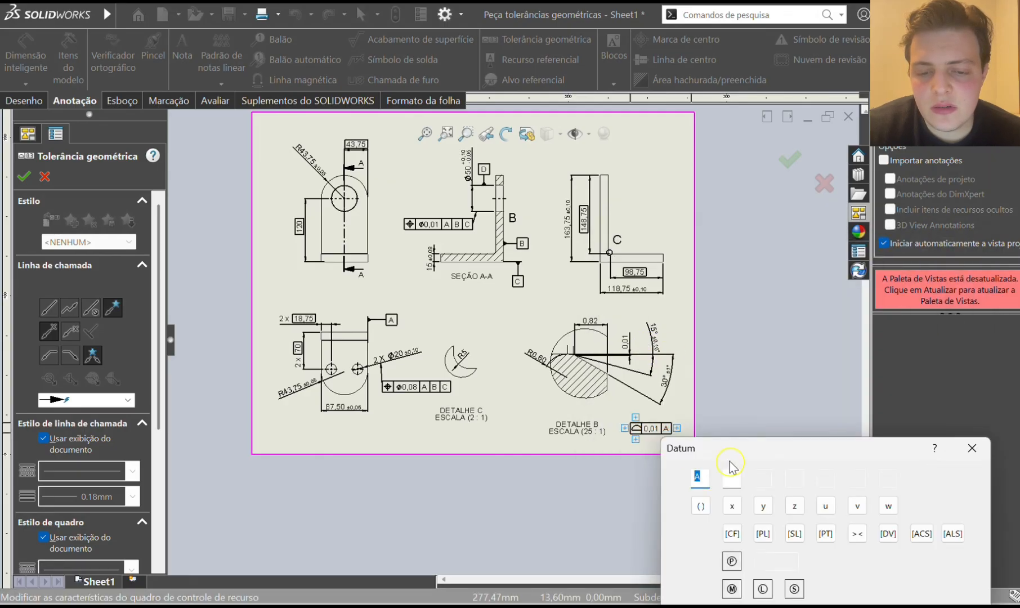
Add B and C as the second and third datum references of the surface profile frame and finish it.
click(834, 557)
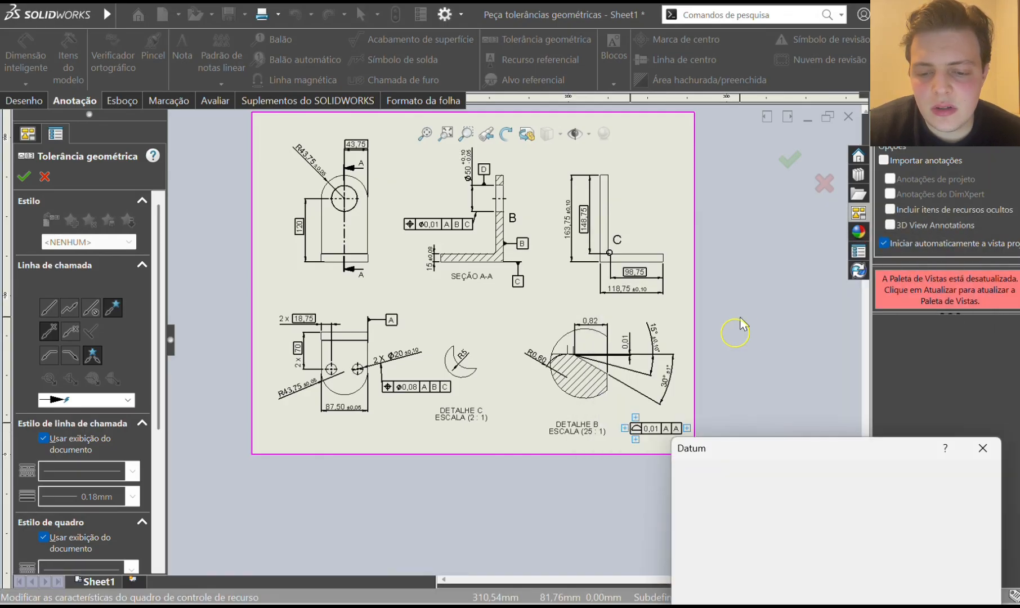
drag(739, 454, 706, 334)
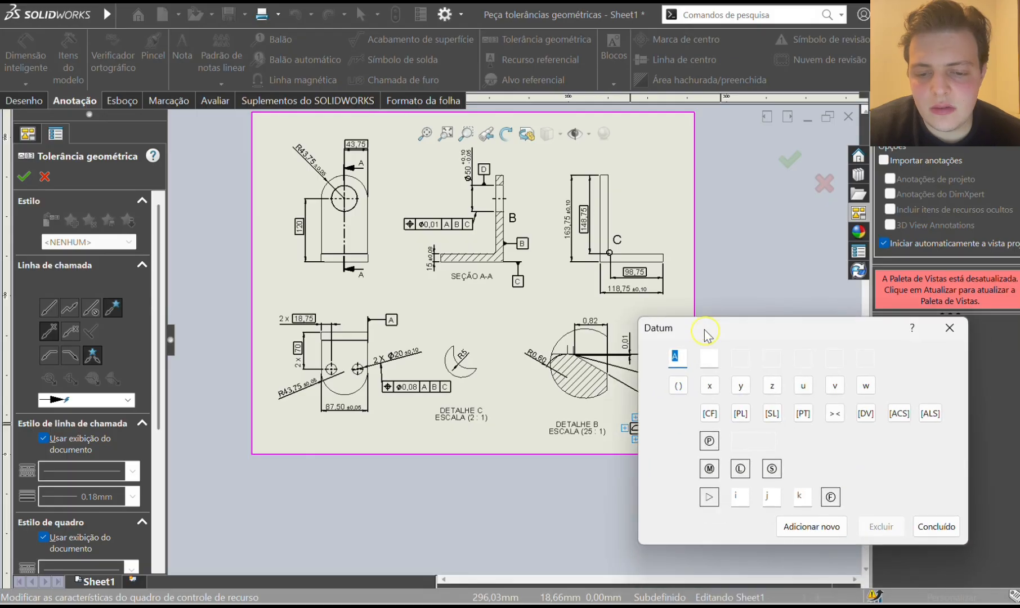
text(B)
click(813, 529)
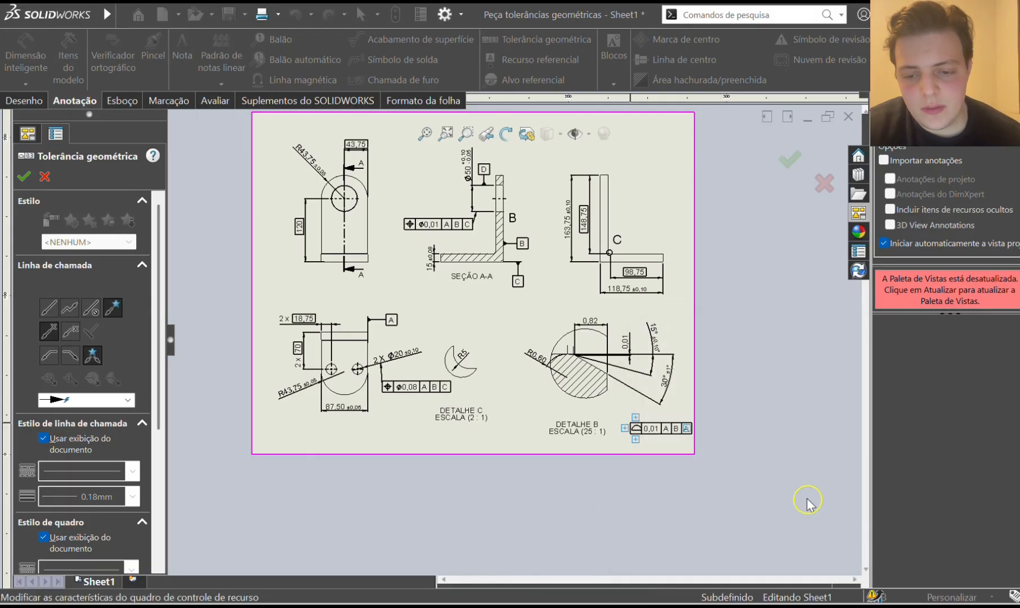
drag(793, 455, 774, 332)
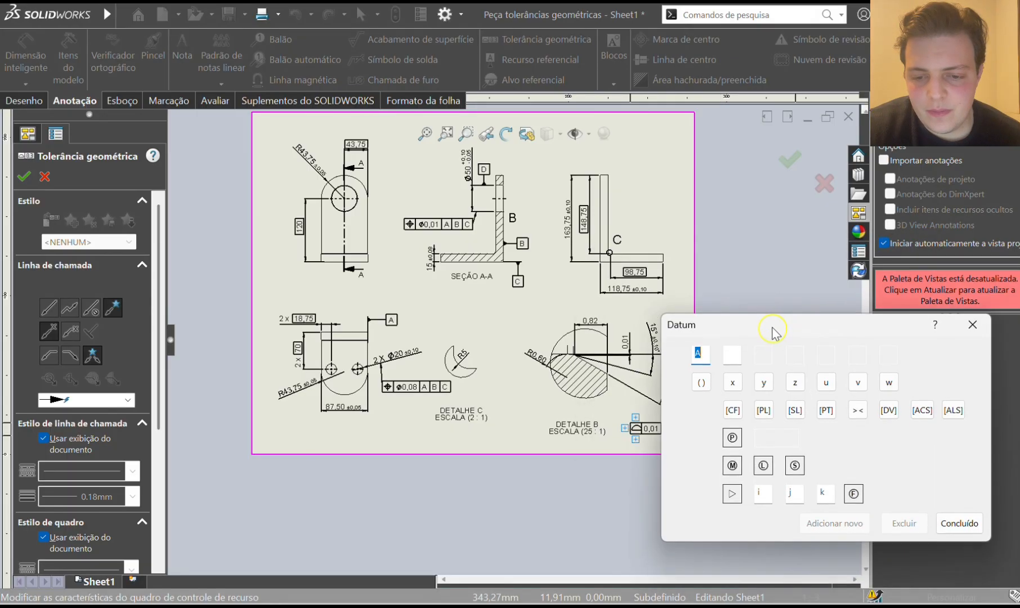
text(C)
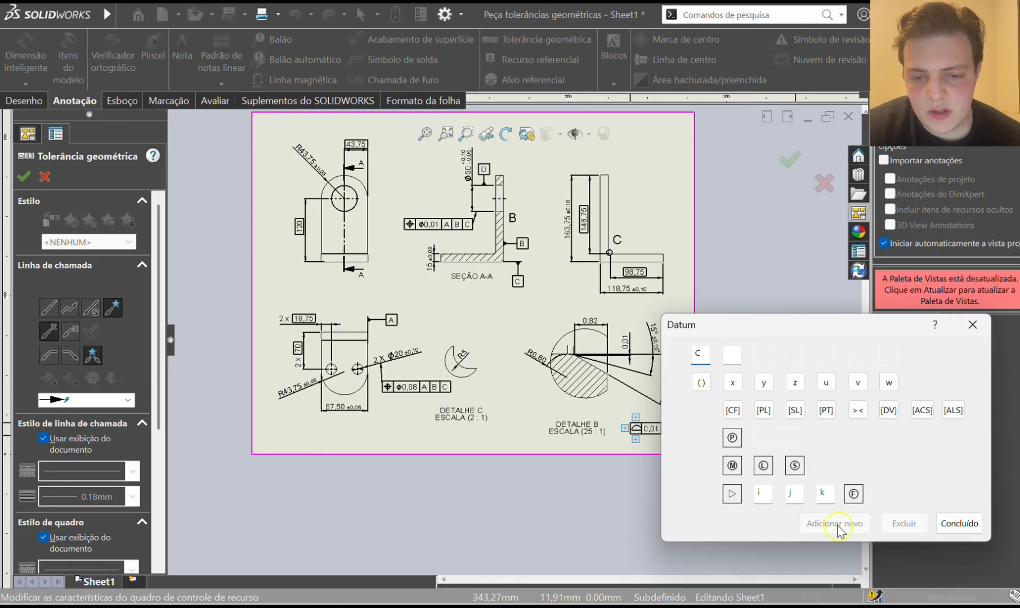
click(958, 522)
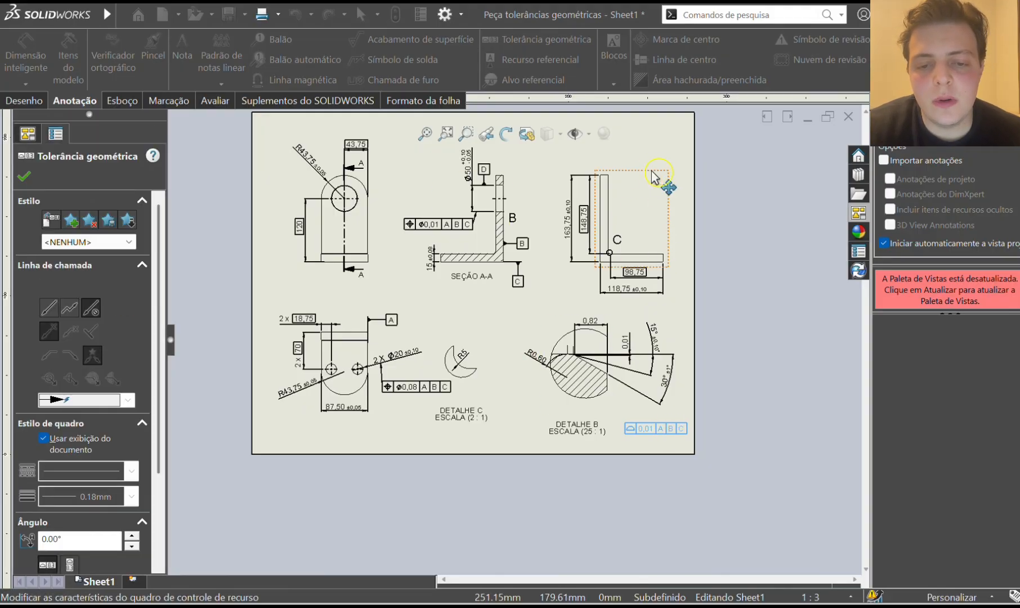
click(723, 308)
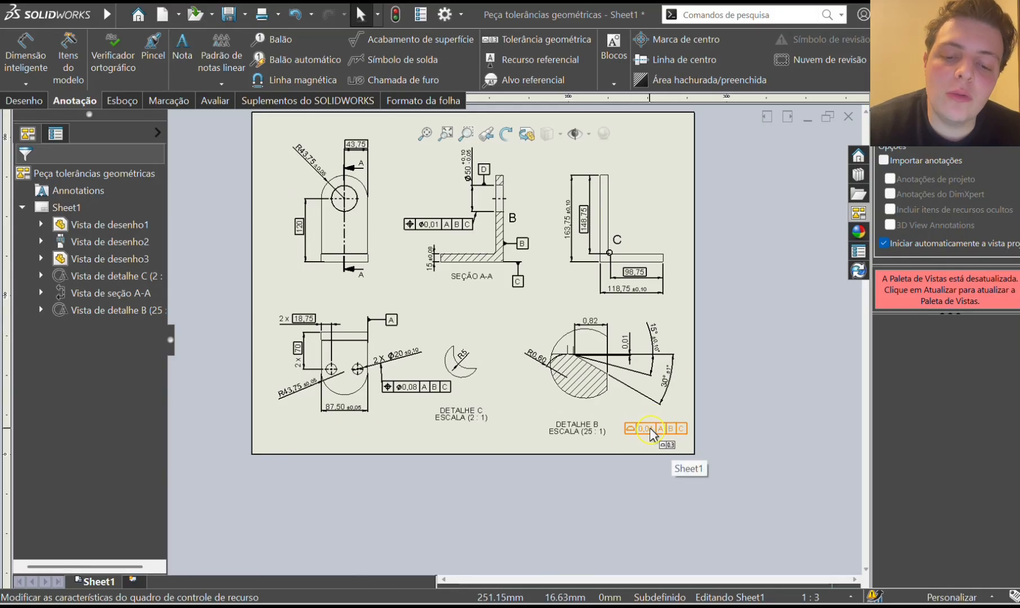
Attach a perpendicularity tolerance frame of 0,05 referenced to datum B to the 118,75 dimension's extension line below the side view's vertical wall.
click(107, 310)
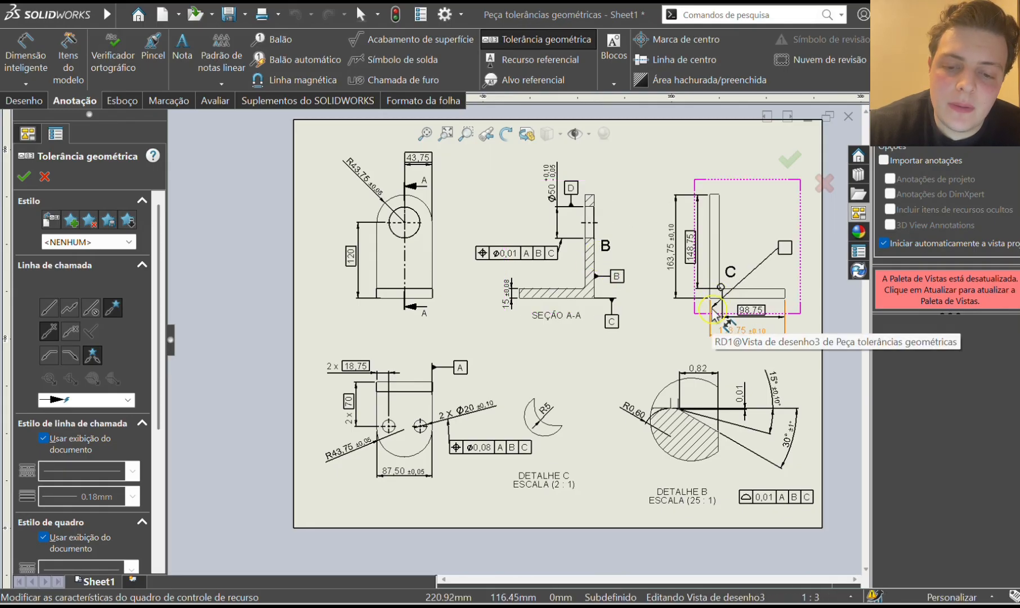
click(680, 326)
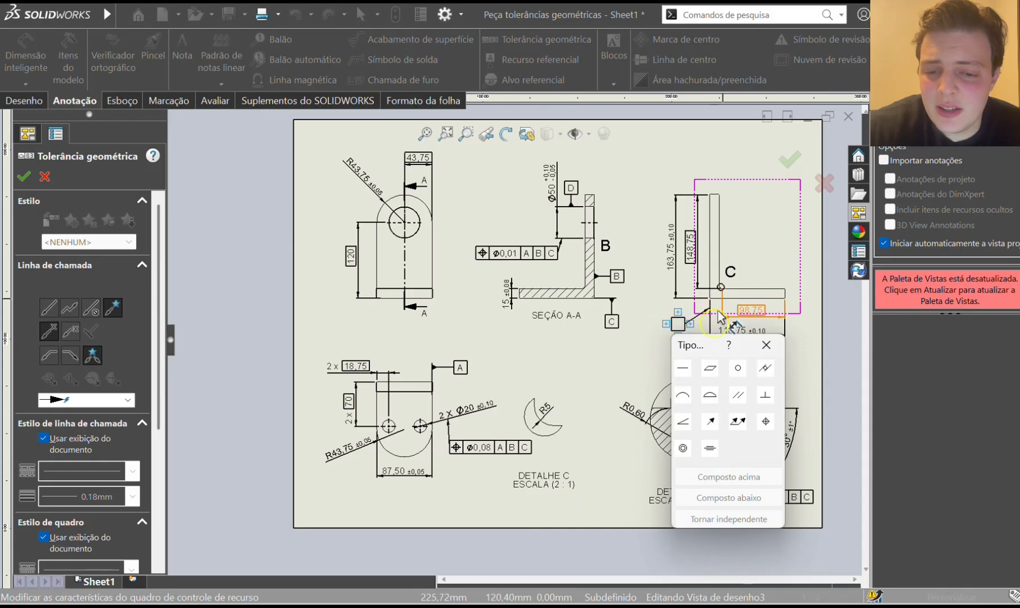
click(763, 397)
click(695, 330)
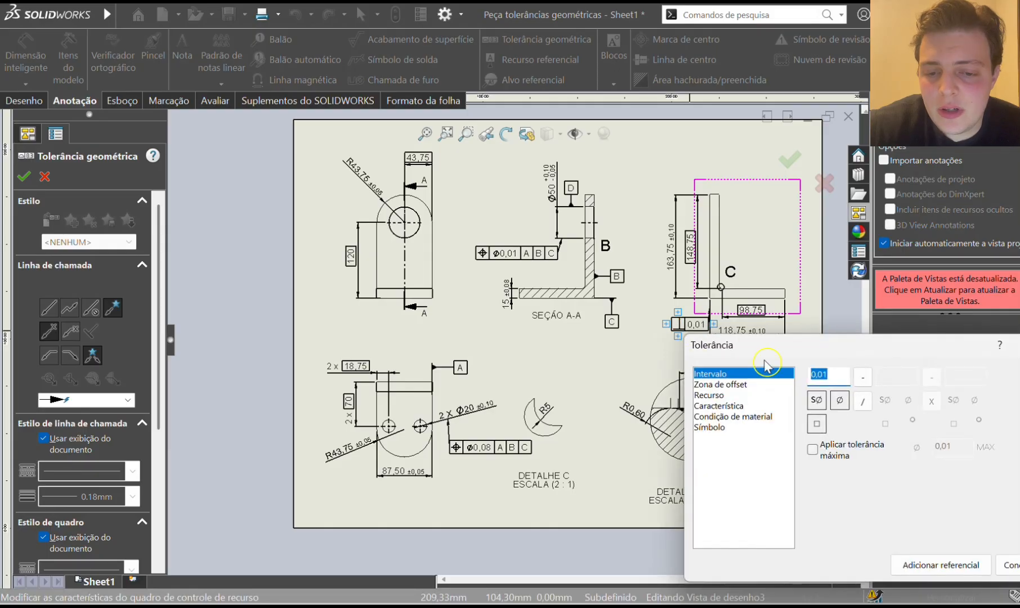
click(826, 377)
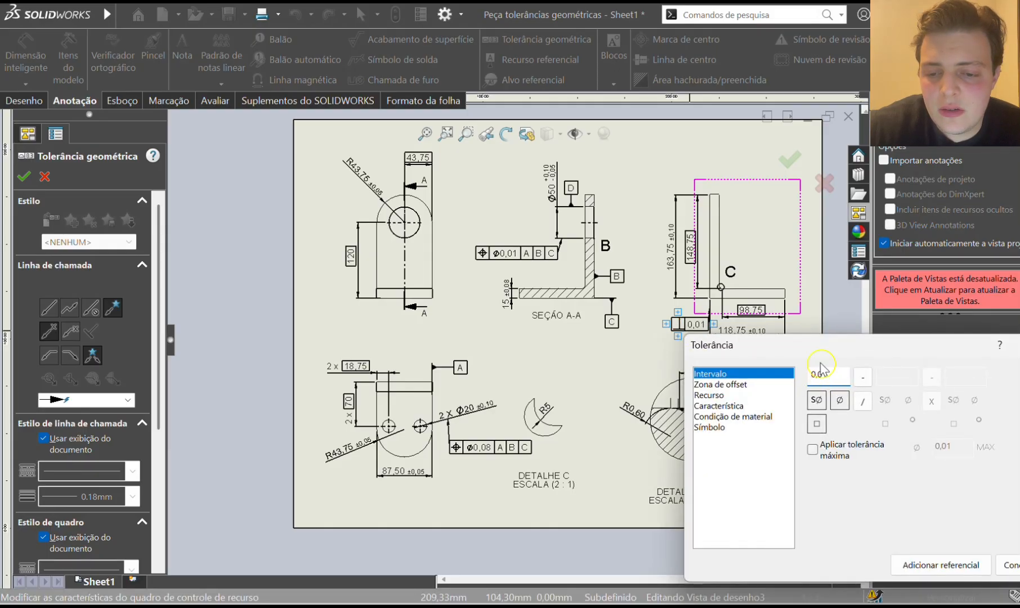
click(923, 565)
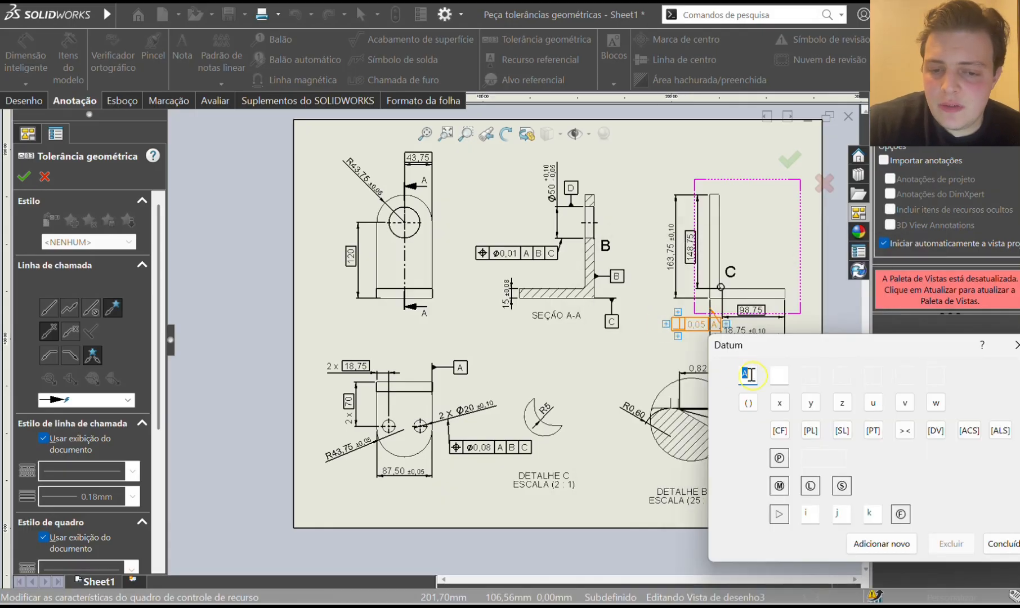
text(B)
click(1002, 542)
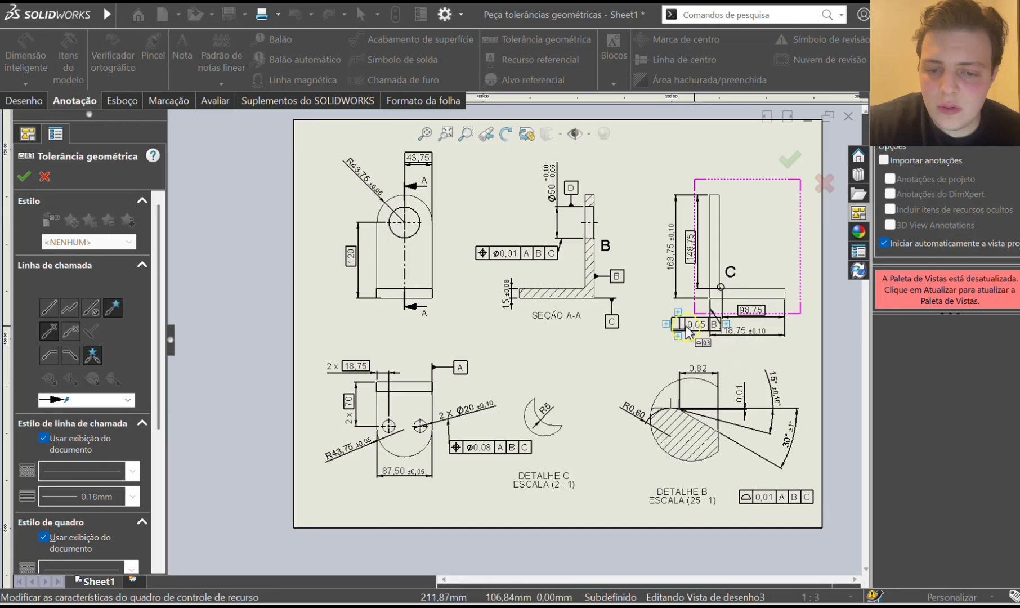
Move the 0,05 perpendicularity frame to the left of the side view's 118,75 dimension so it clears the dimension lines.
click(675, 324)
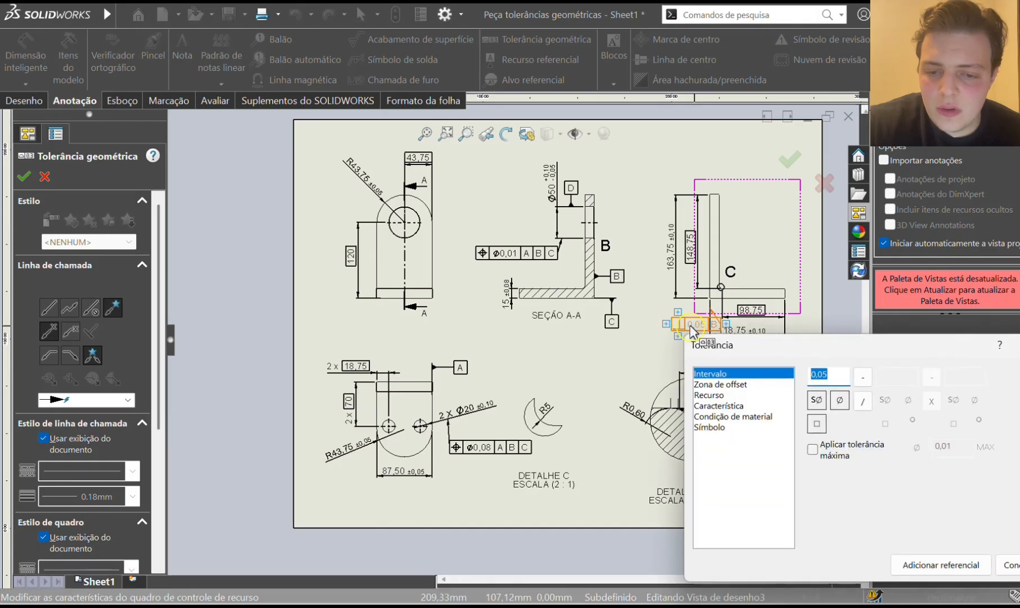
click(1005, 564)
click(687, 327)
drag(688, 328, 664, 319)
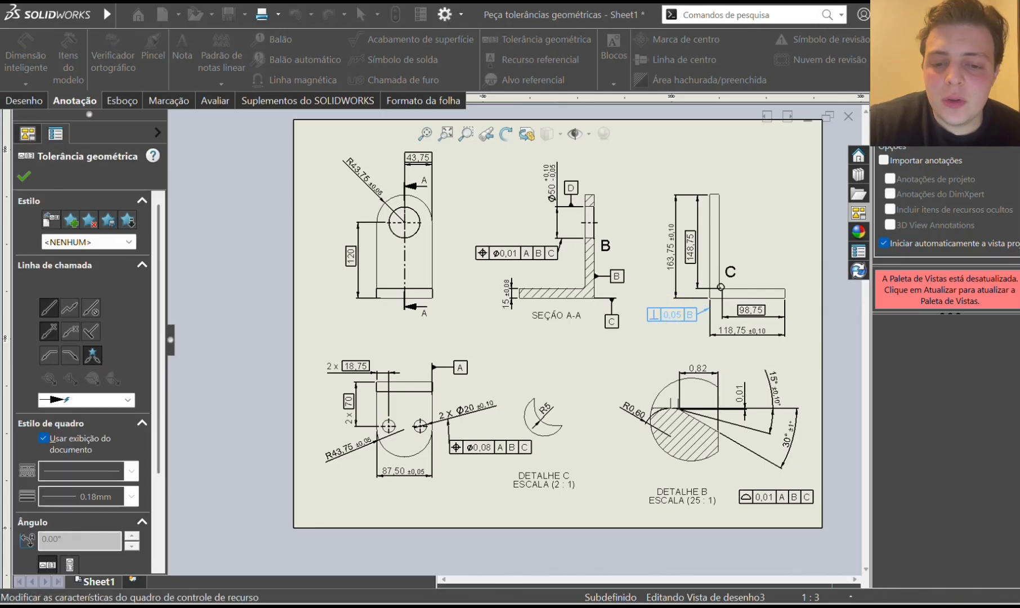
click(651, 346)
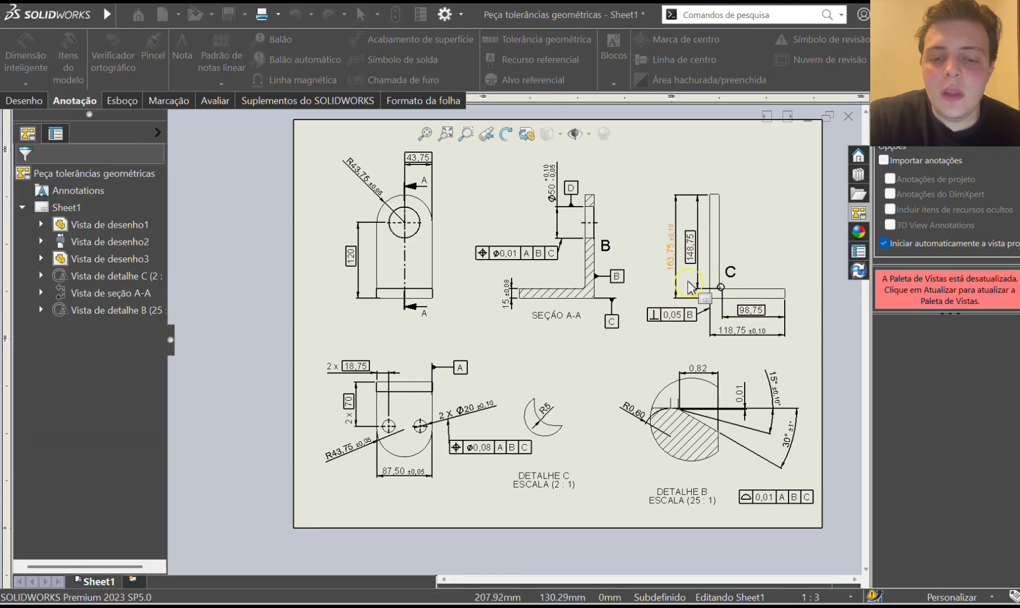
scroll(713, 333, down, 2)
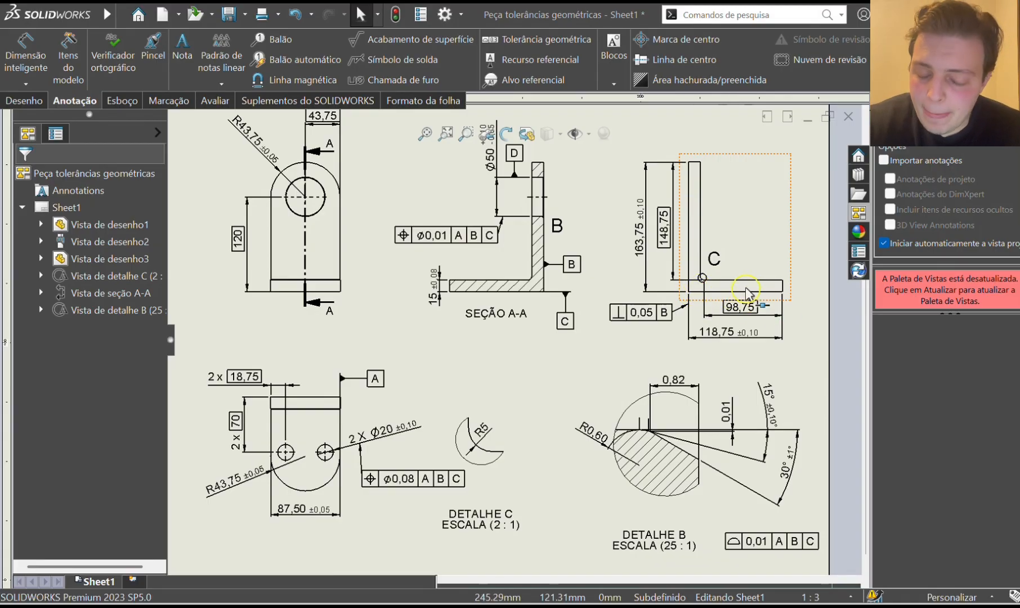
click(630, 330)
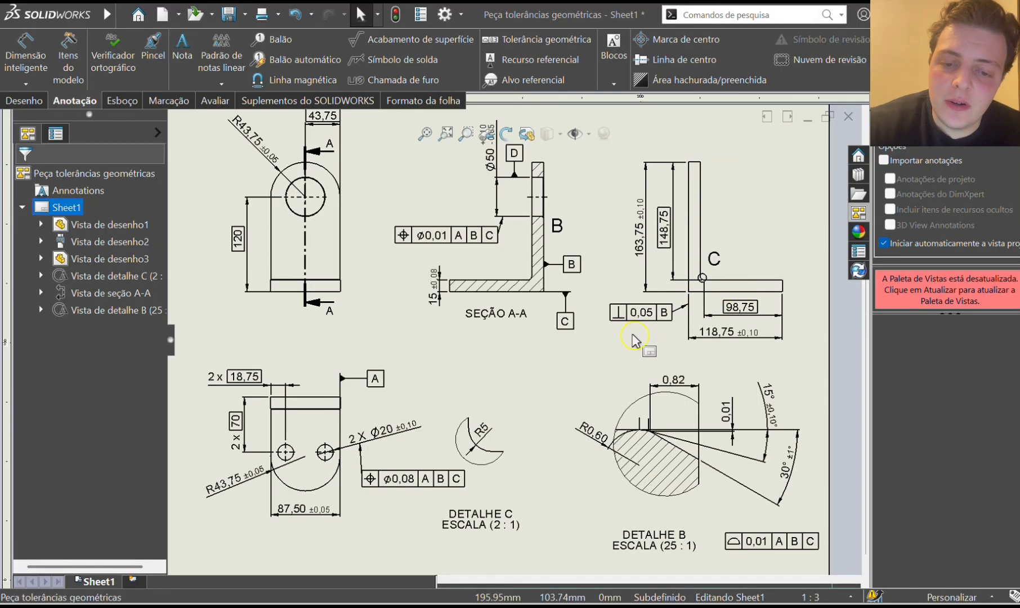
scroll(543, 393, up, 1)
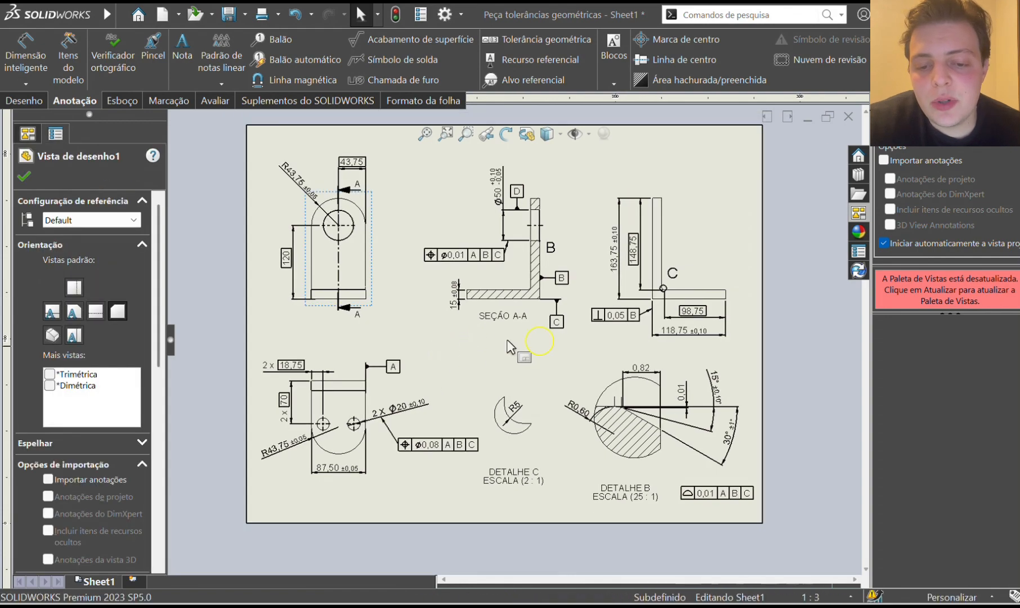
click(509, 343)
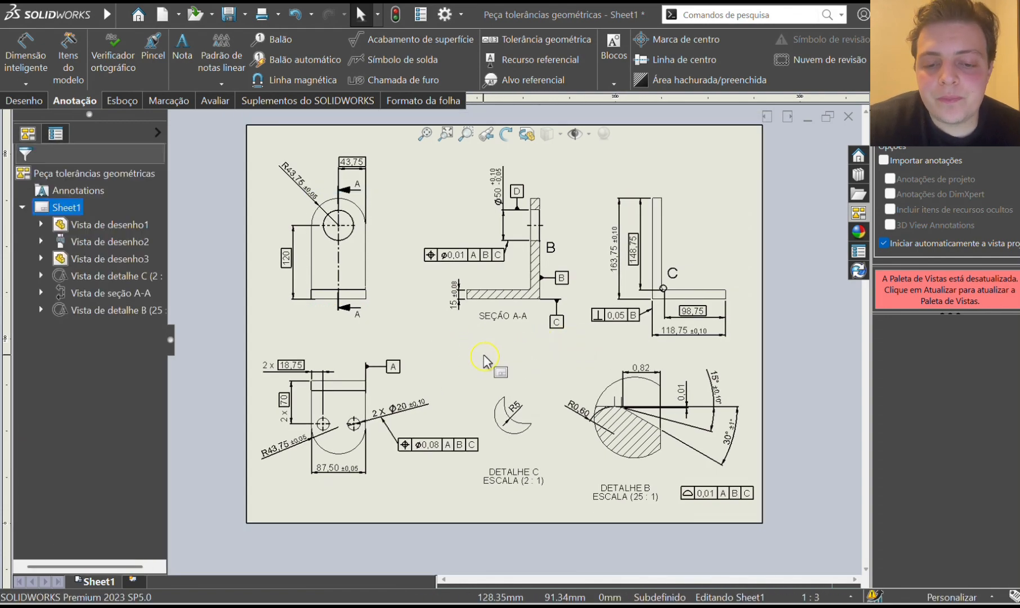
click(438, 317)
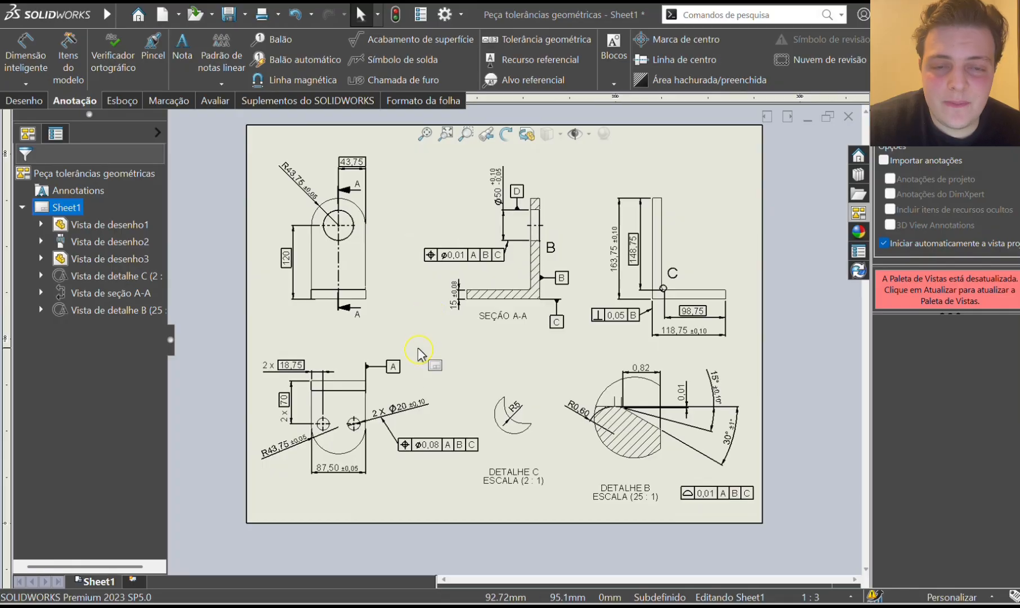